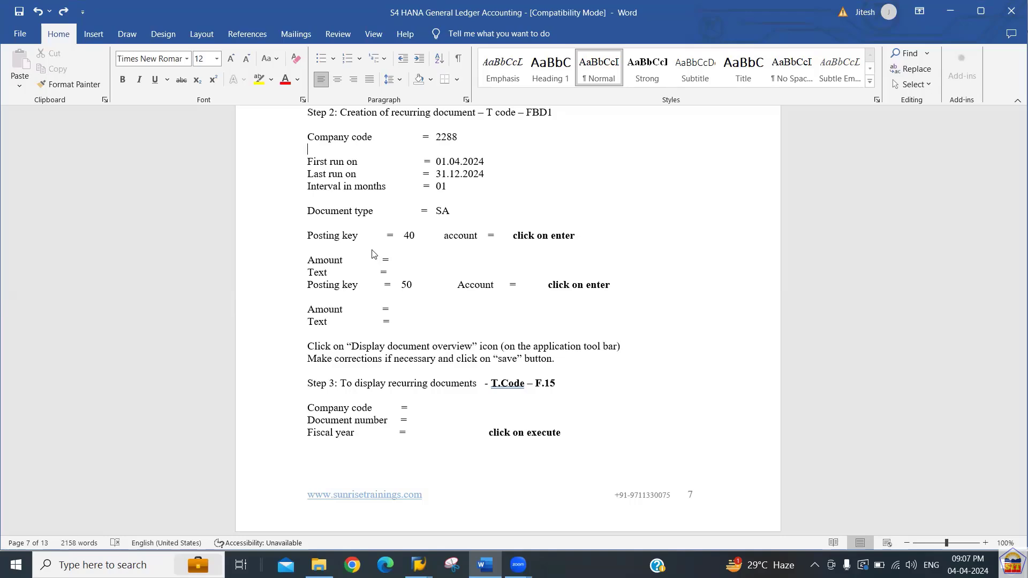
Step: Read through the recurring document instructions, from Step 2 on creation to Step 4 on posting with transaction F.14
key("Down")
key("Down")
key("Down")
key("Down")
key("Down")
key("Down")
key("Down")
key("Down")
key("Down")
key("Down")
key("Down")
key("Down")
key("Down")
key("Down")
key("Down")
key("Down")
key("Down")
key("Down")
key("Down")
key("Down")
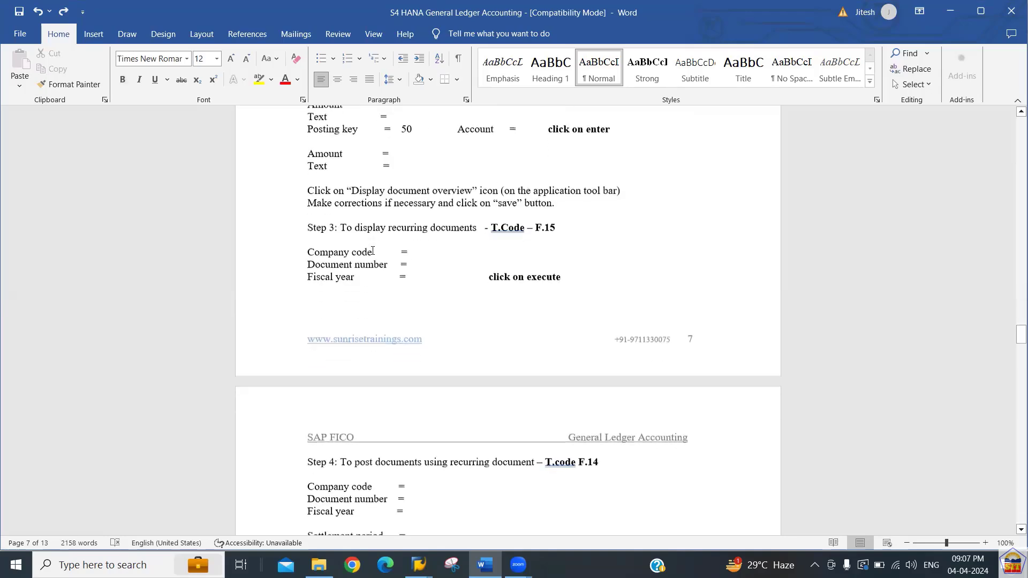
key("Up")
key("Up")
key("Up")
key("Up")
key("Up")
key("Up")
key("Up")
key("Up")
key("Up")
key("Up")
key("Up")
key("Up")
key("Up")
key("Up")
key("Up")
key("Up")
key("Up")
key("Up")
key("Up")
key("Up")
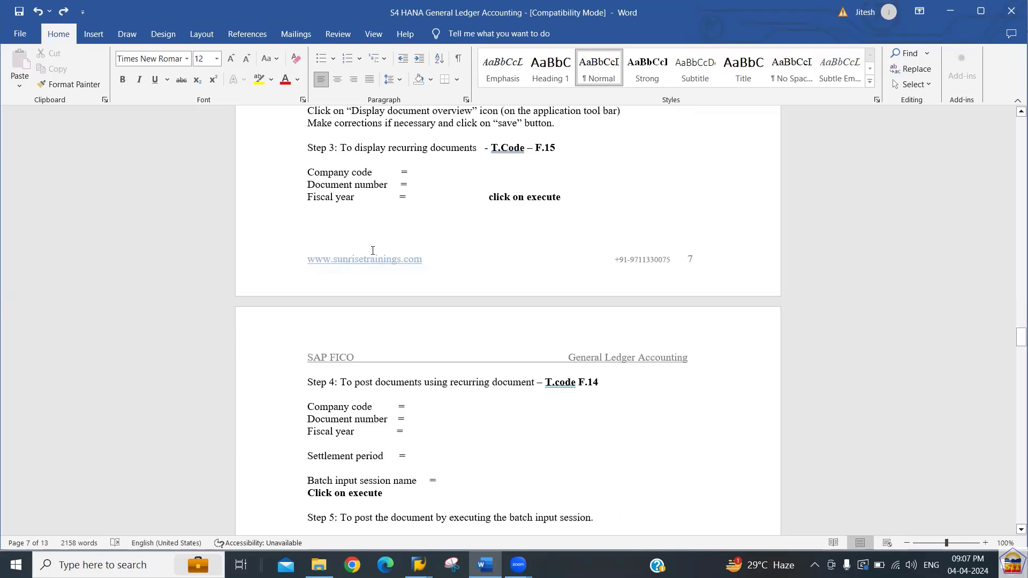
key("Down")
key("Down")
key("Down")
key("Down")
key("Down")
key("Down")
key("Down")
key("Down")
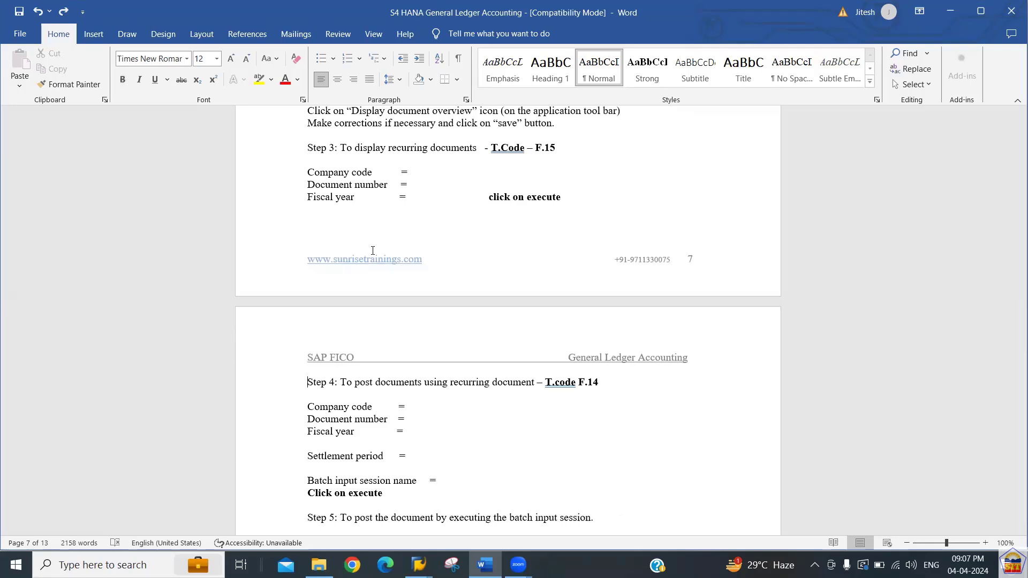
key("Up")
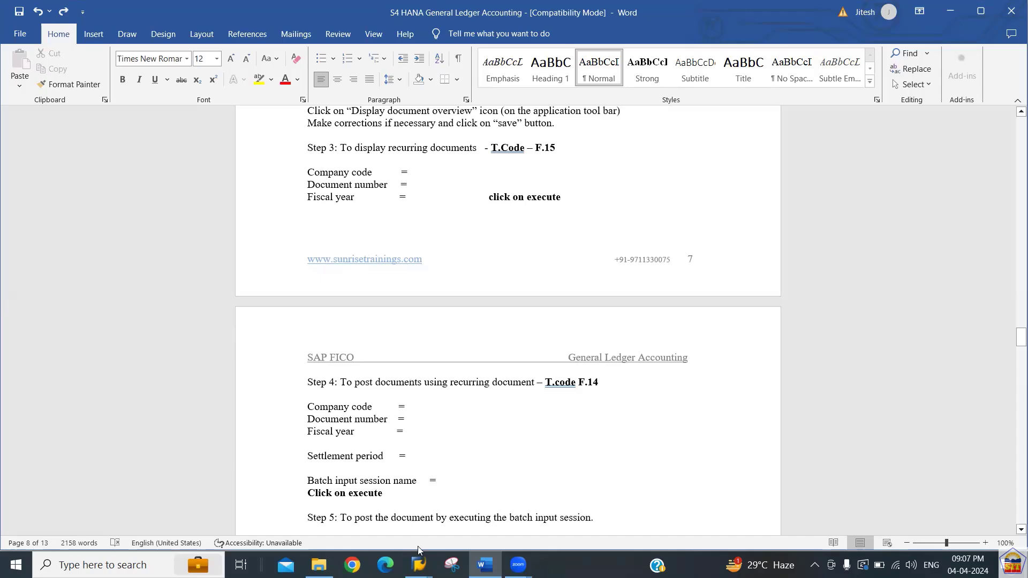
Step: Switch to the SAP logon window and log on to client 100 with the user name and account password
mouse_move(418, 563)
left_click(439, 517)
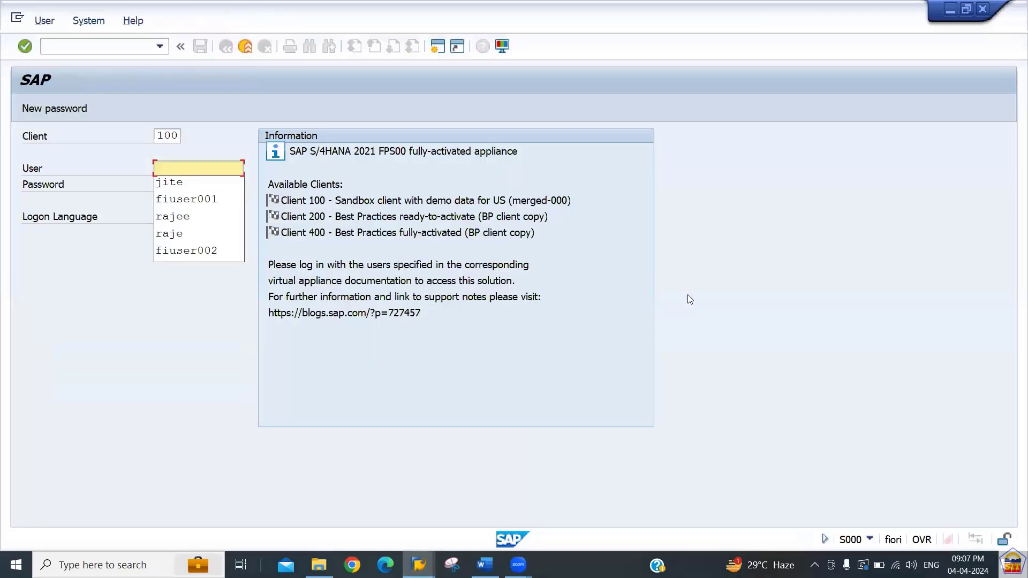
key("Down")
key("Tab")
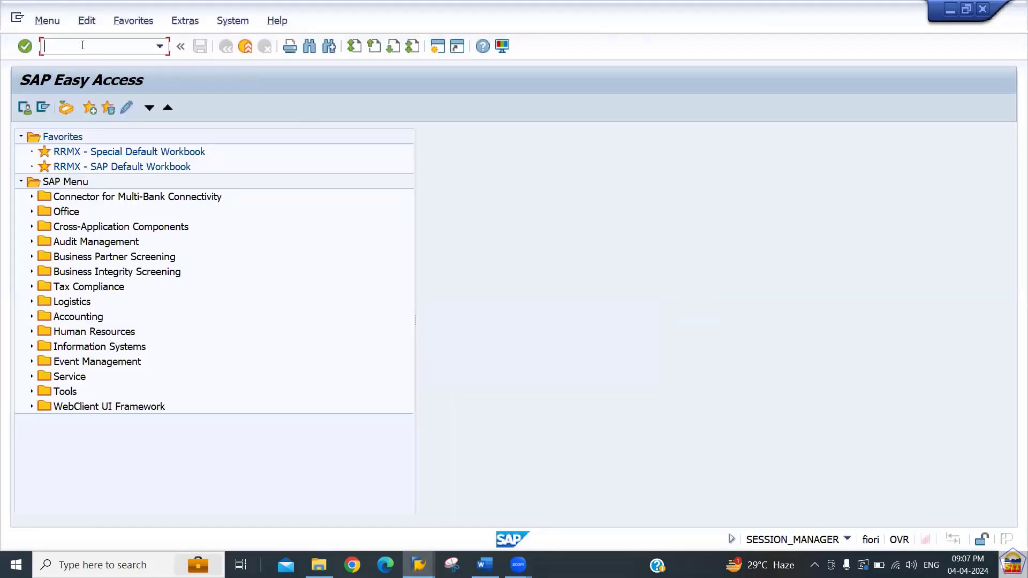
Step: Start transaction F.14 and set the company code to 2266
type("f.14")
key("Return")
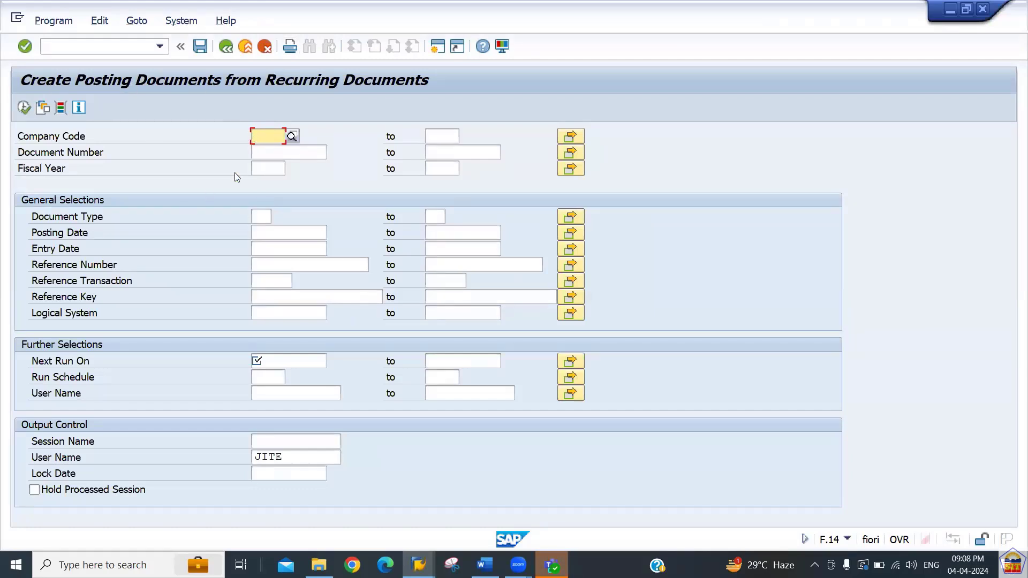
type("2266")
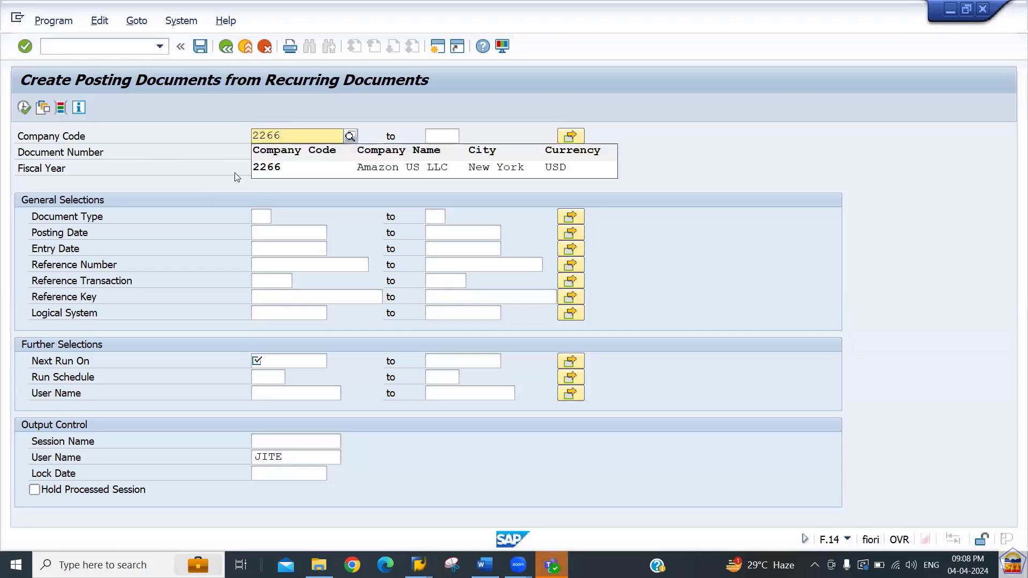
key("Tab")
key("Tab")
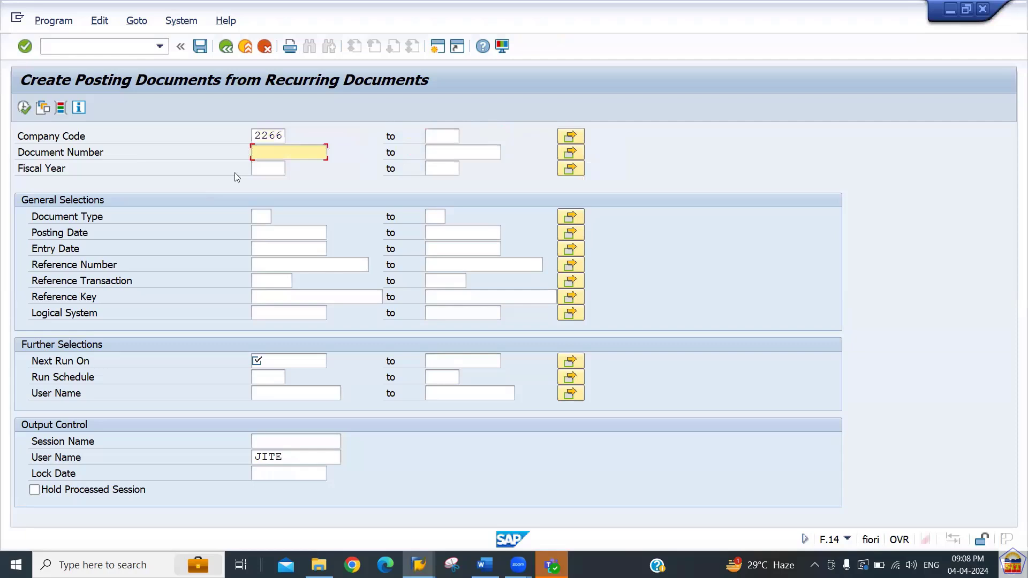
type("1")
key("Tab")
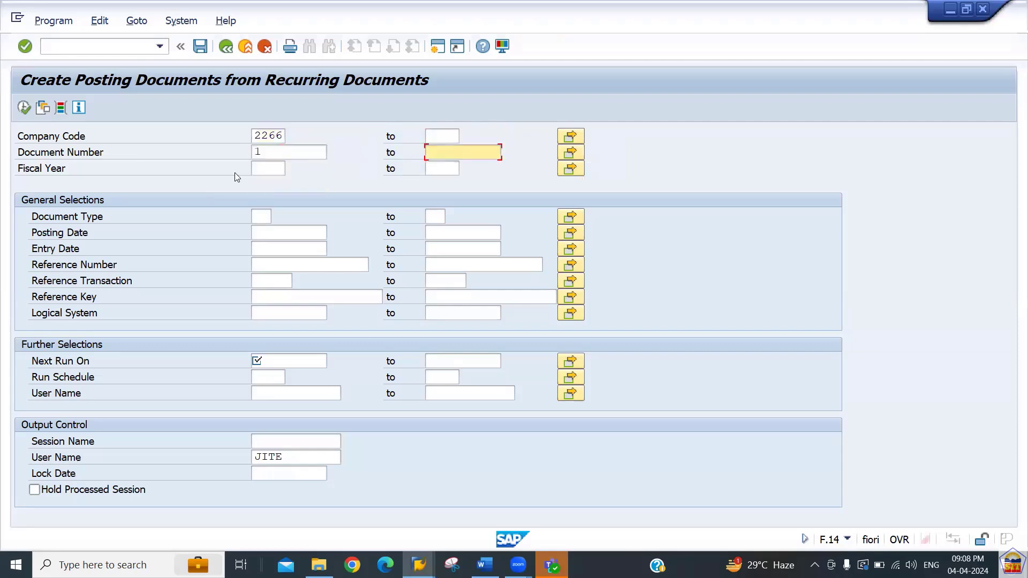
type("all")
key("Tab")
key("shift+Tab")
key("shift+Tab")
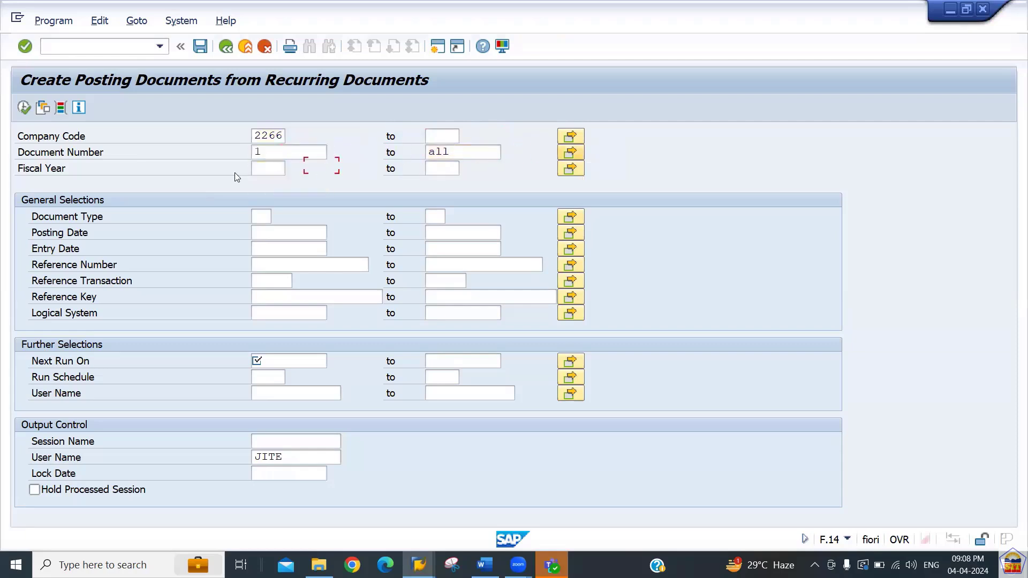
key("BackSpace")
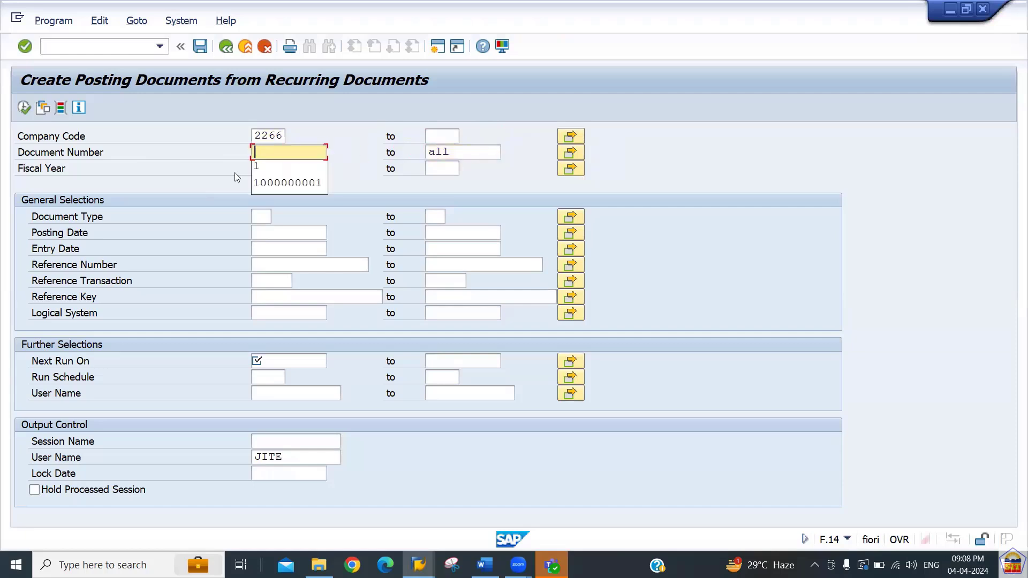
type("200000")
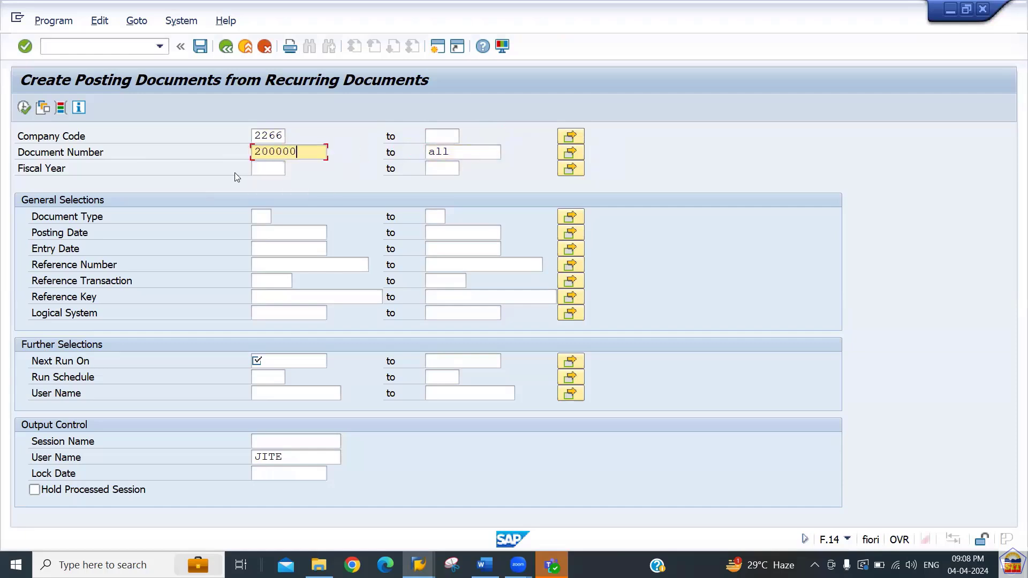
type("0001")
key("Tab")
key("BackSpace")
key("BackSpace")
key("BackSpace")
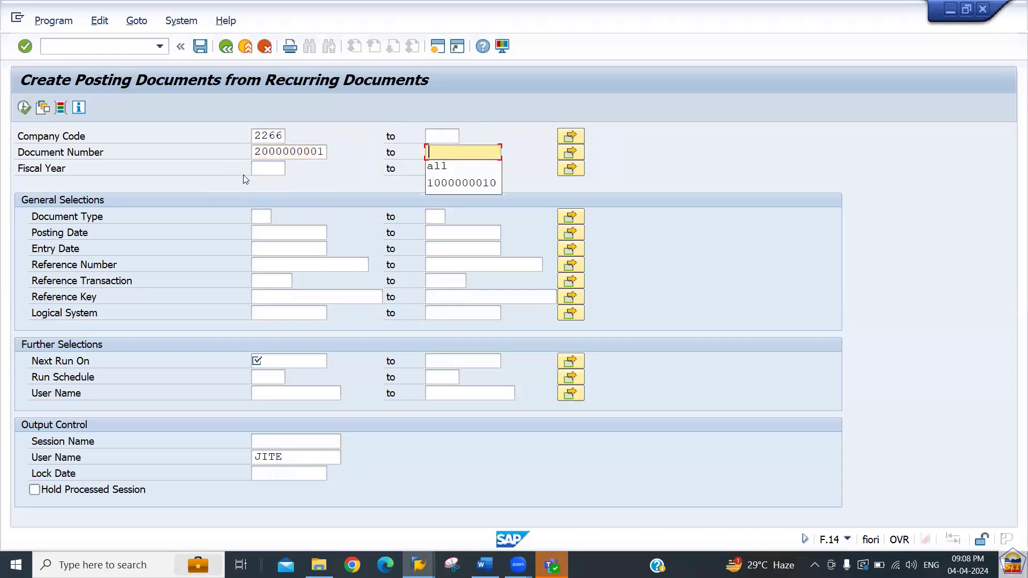
type("3000000000")
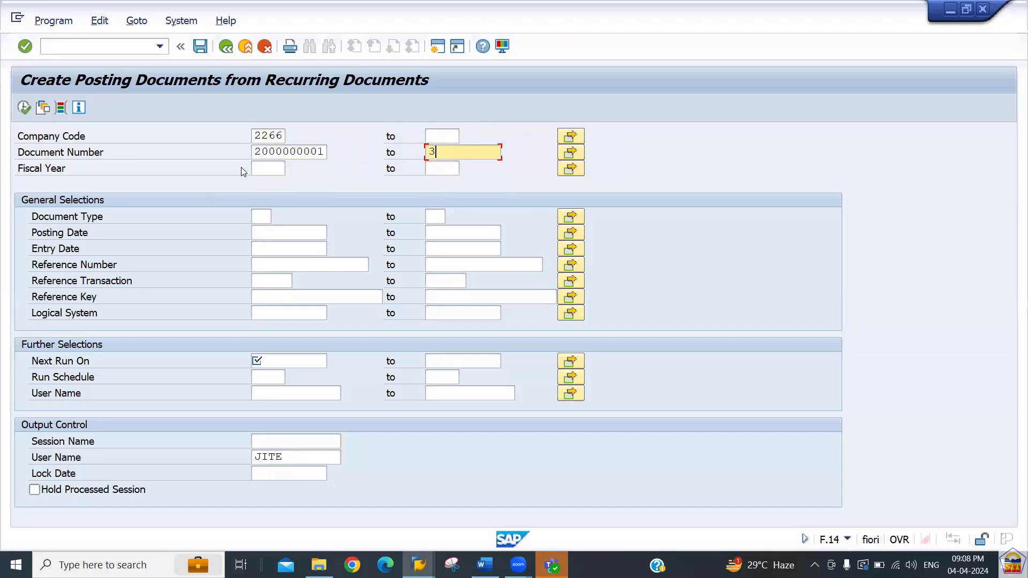
Step: Set the fiscal year to 2024 and the next run date to 01.04.2024
key("Tab")
key("Tab")
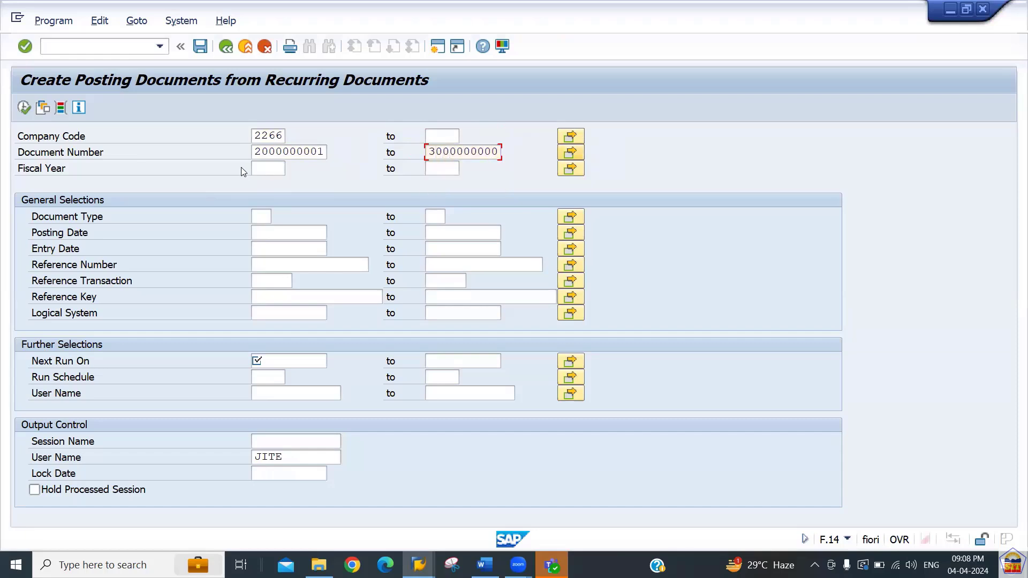
type("2024")
left_click(285, 360)
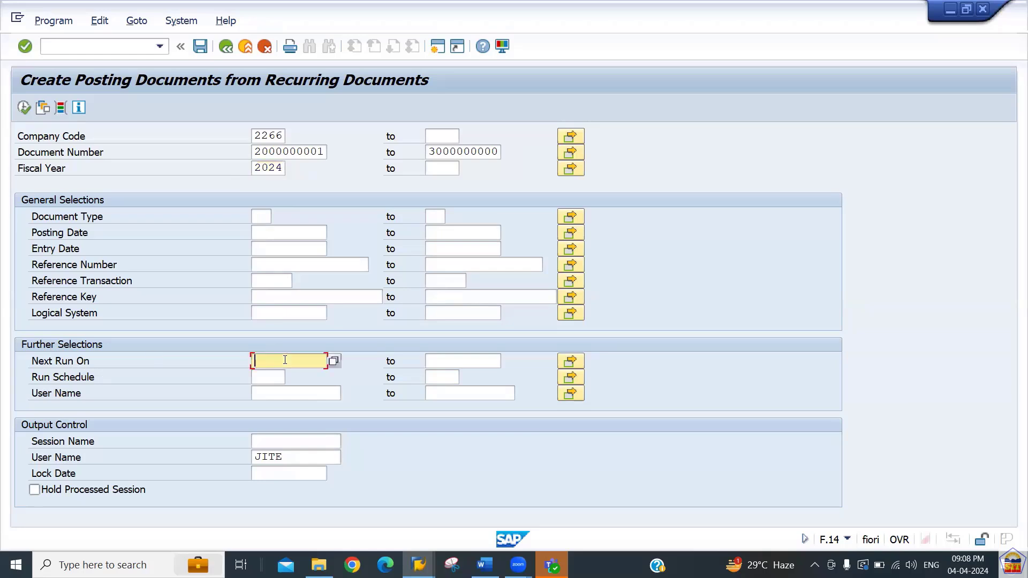
type("01")
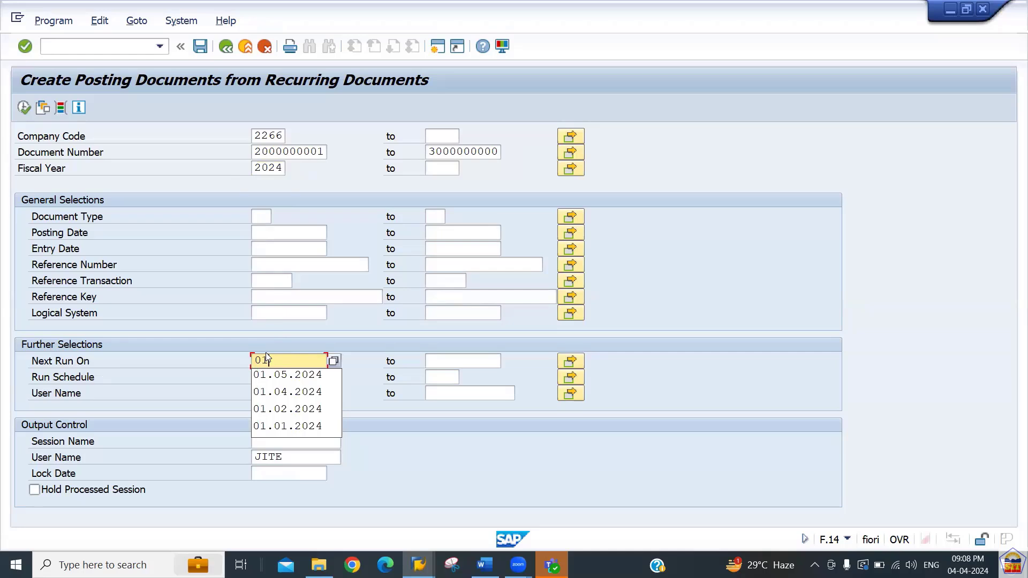
type(".04.2024")
Step: Name the output session apr.24 and execute the program to create the batch input session
key("Tab")
key("Tab")
key("Tab")
key("Tab")
key("Tab")
key("Tab")
key("Tab")
key("Tab")
key("Tab")
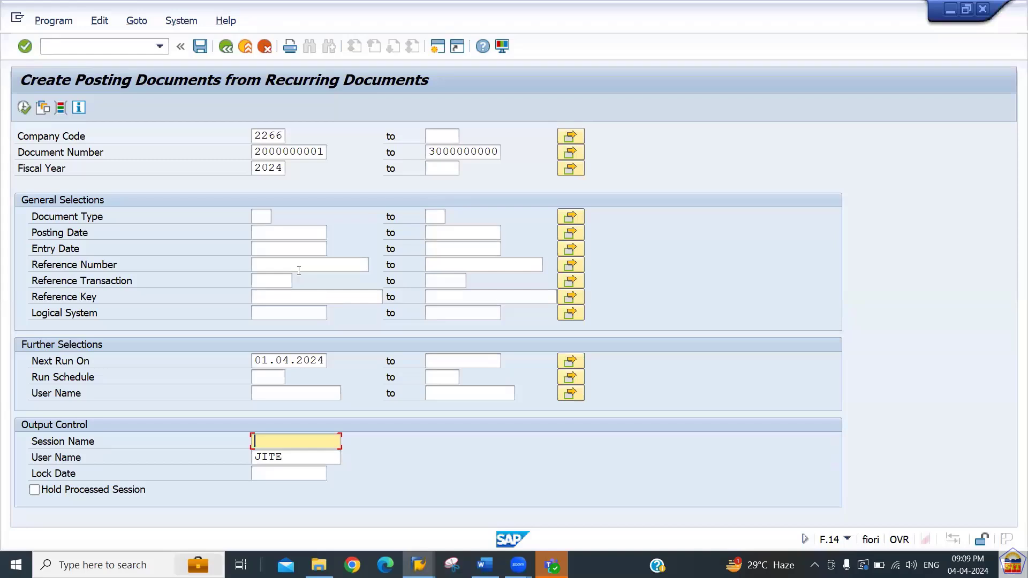
type("a")
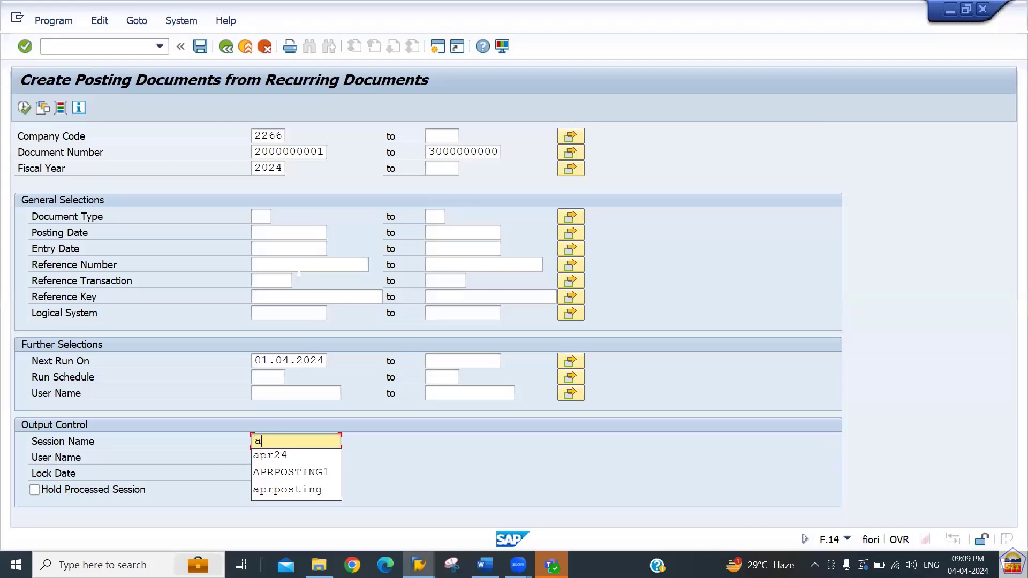
type("pr.24")
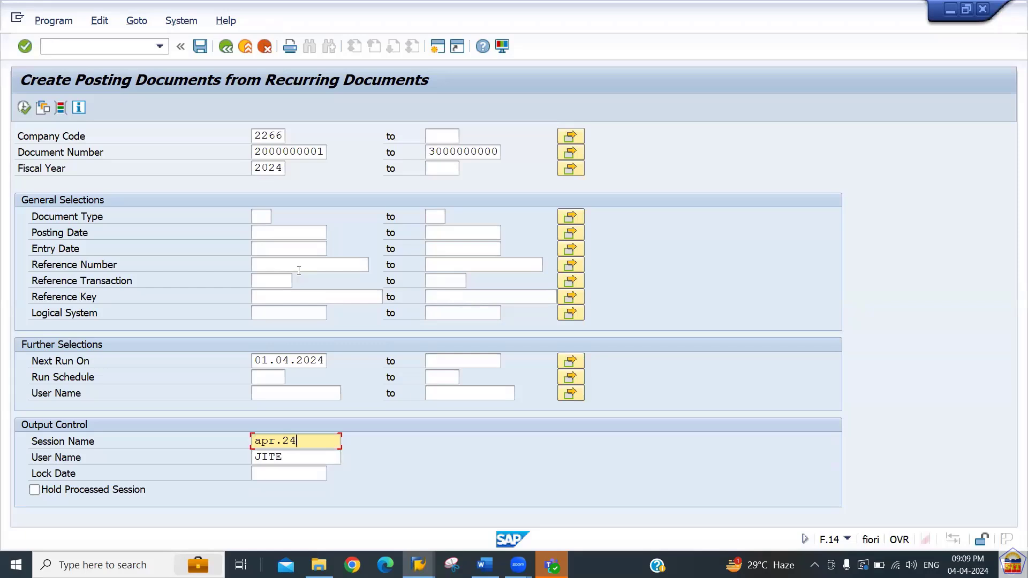
left_click(25, 108)
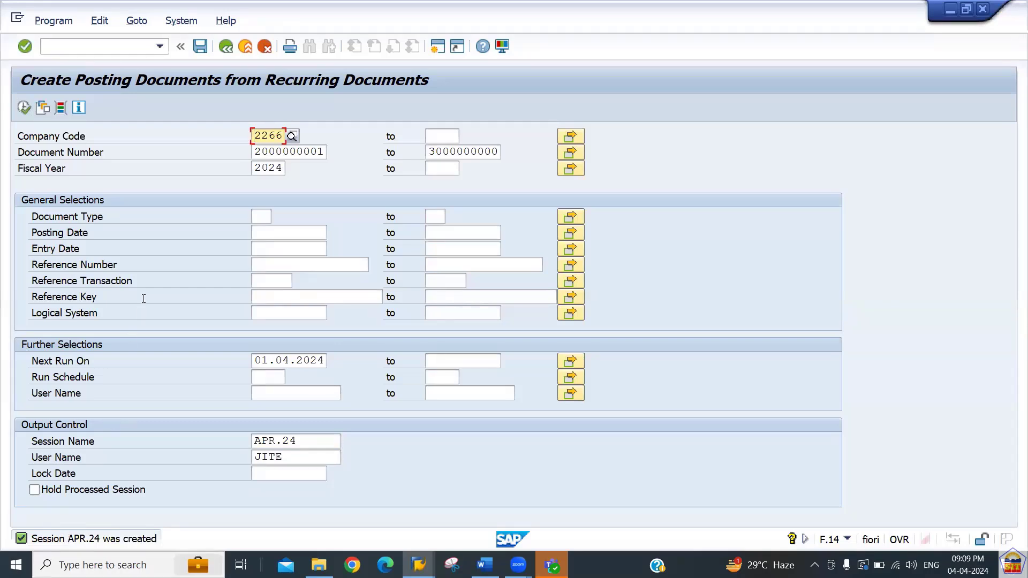
Step: Open the batch input session overview from the system services
left_click(182, 21)
mouse_move(188, 97)
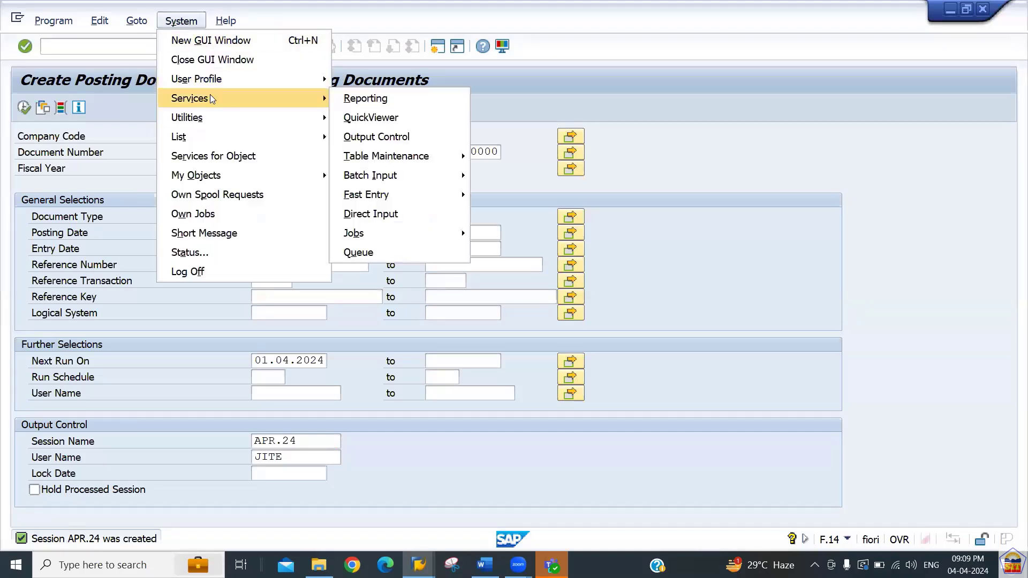
mouse_move(413, 172)
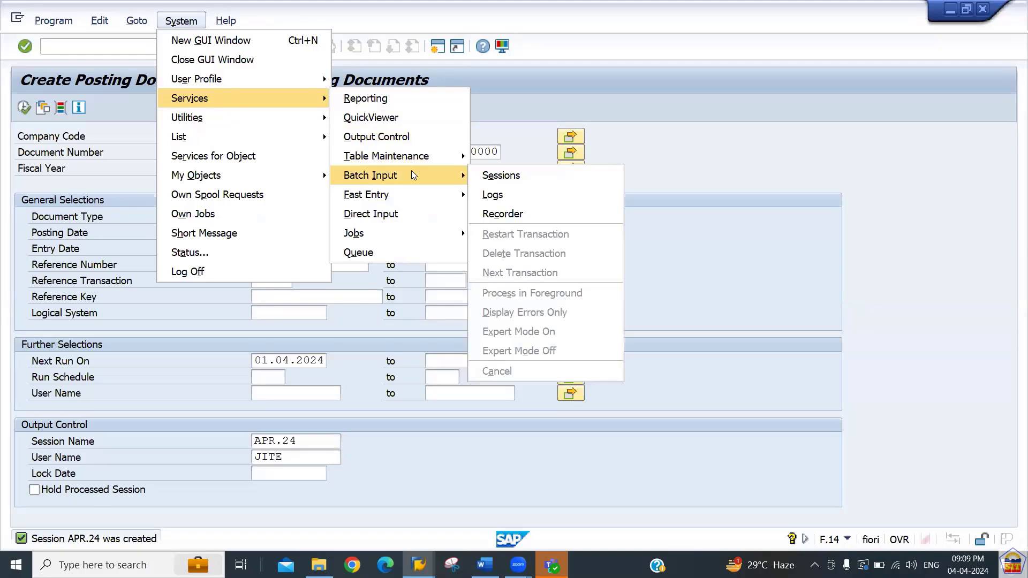
left_click(541, 176)
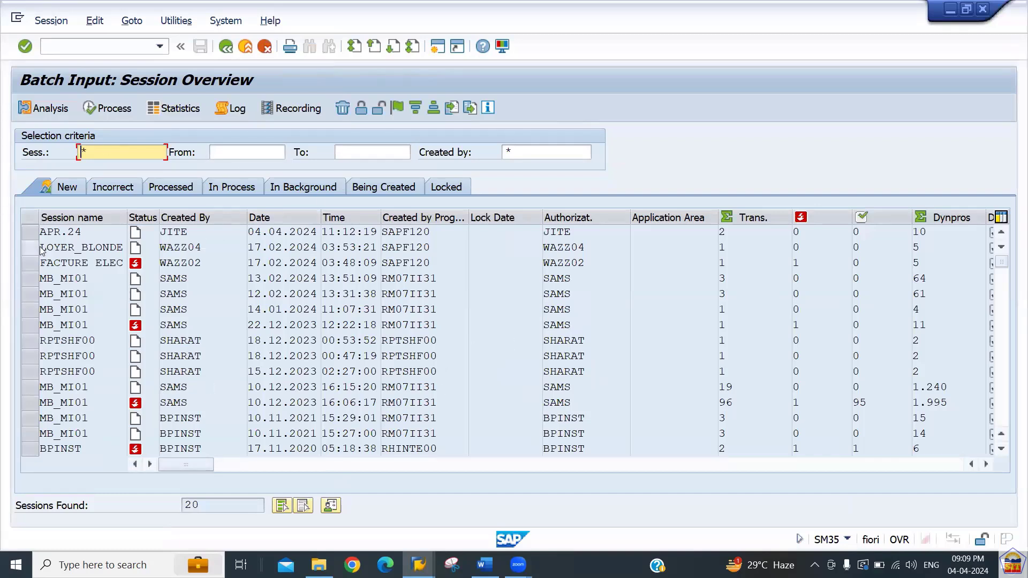
Step: Process the APR.24 session in the Display errors only mode
left_click(26, 233)
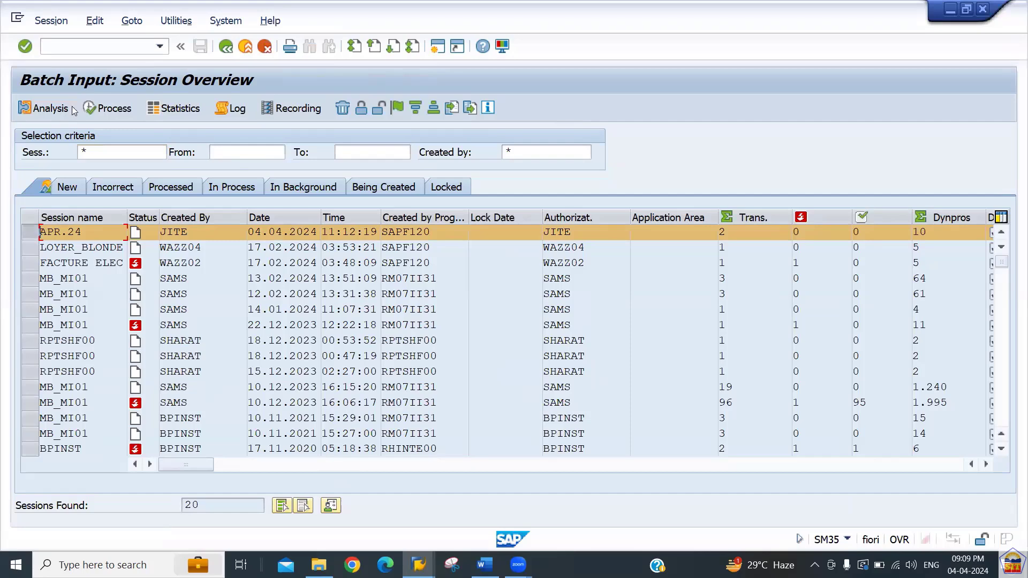
left_click(114, 109)
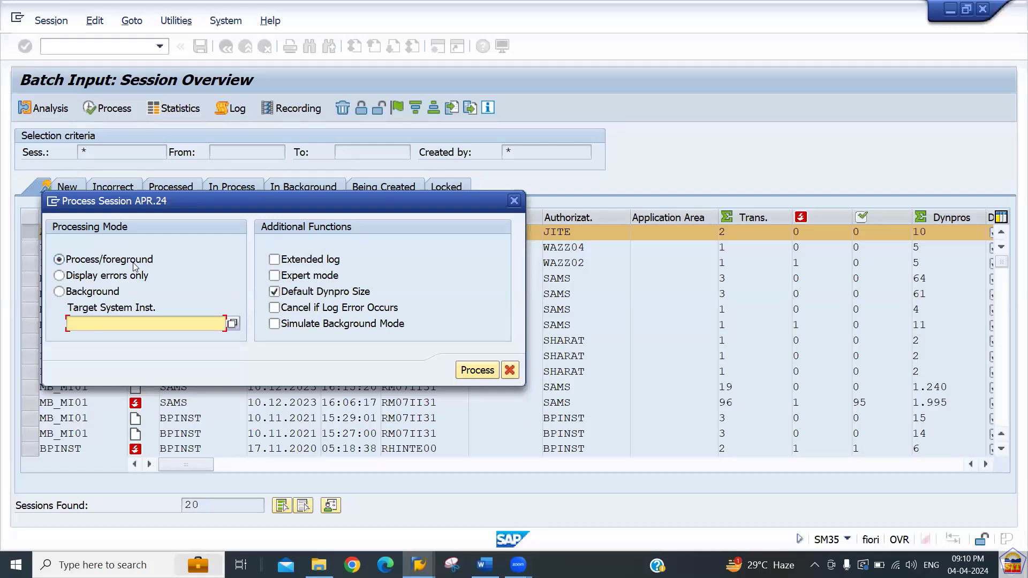
left_click(97, 297)
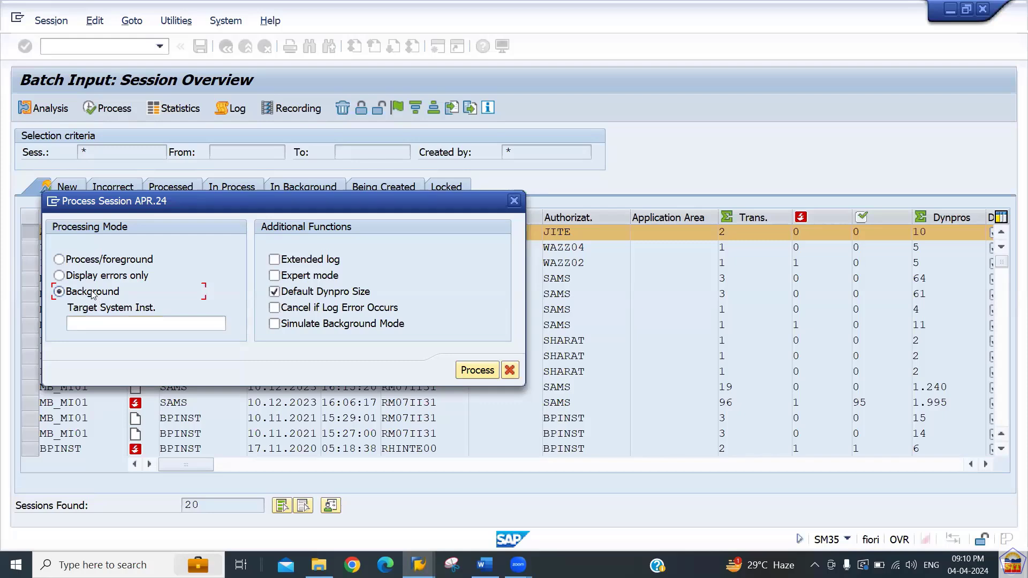
left_click(83, 279)
left_click(475, 371)
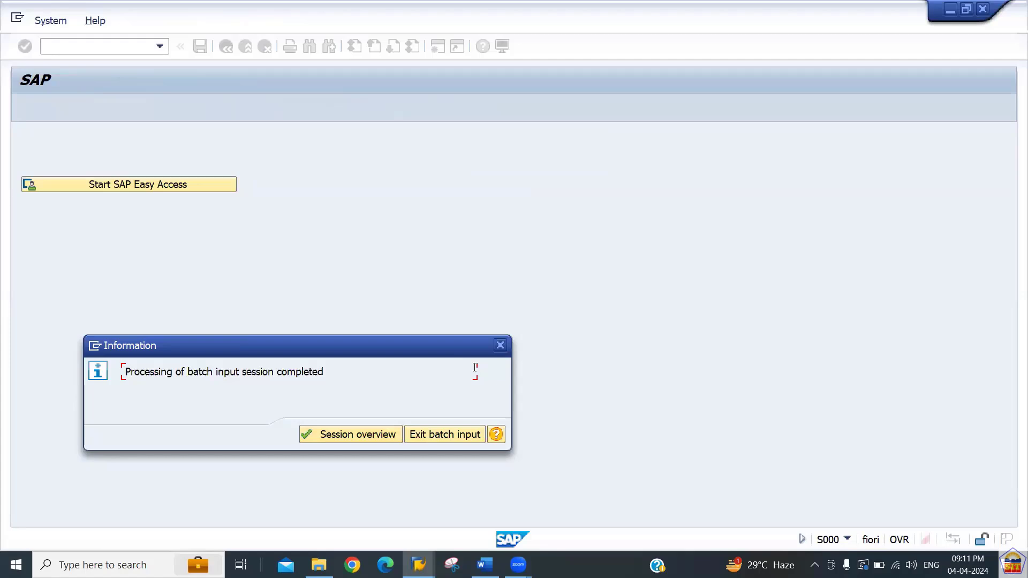
Step: Exit the batch input after processing and start transaction FB03
left_click(448, 434)
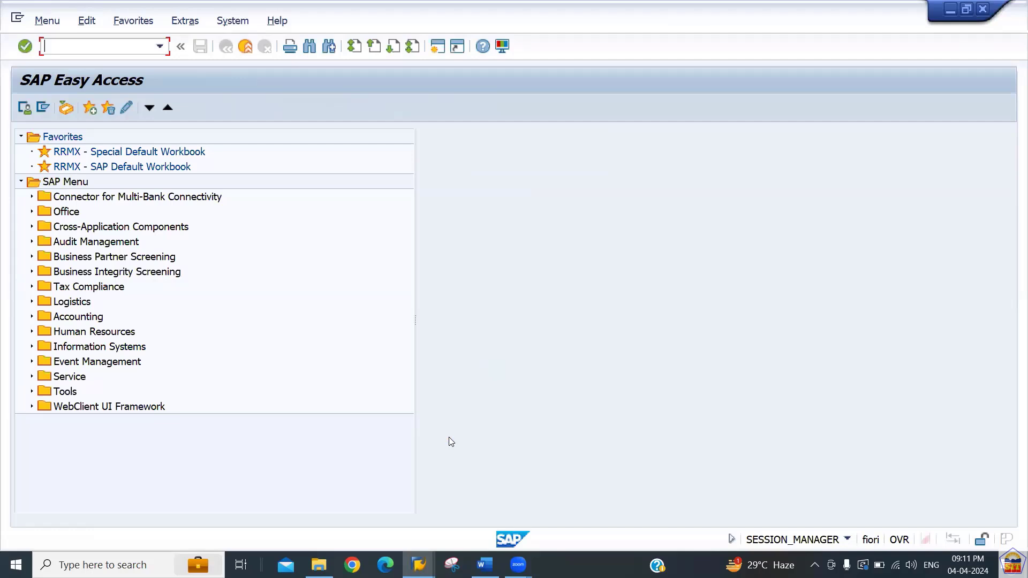
type("fb03")
key("Return")
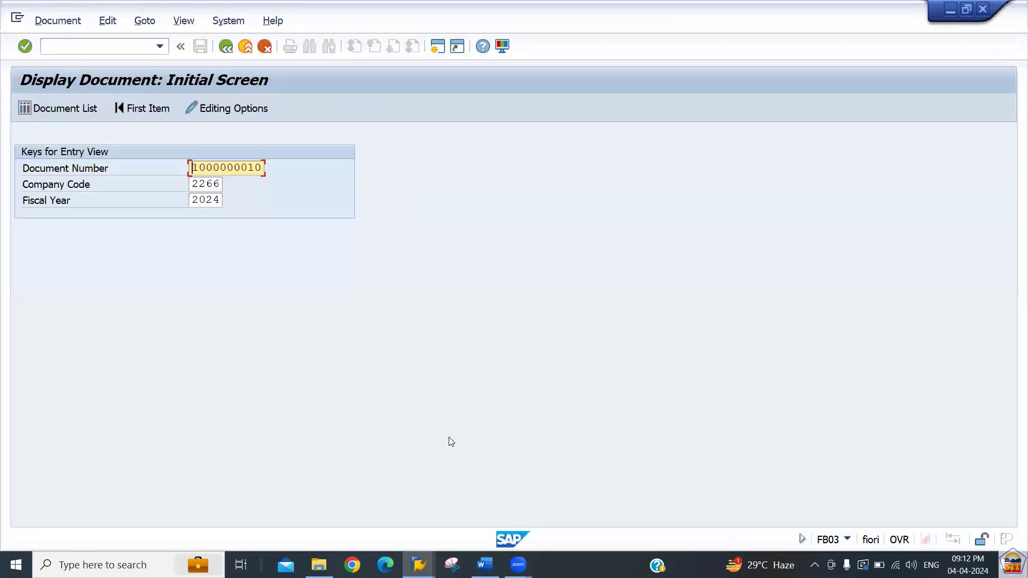
key("Tab")
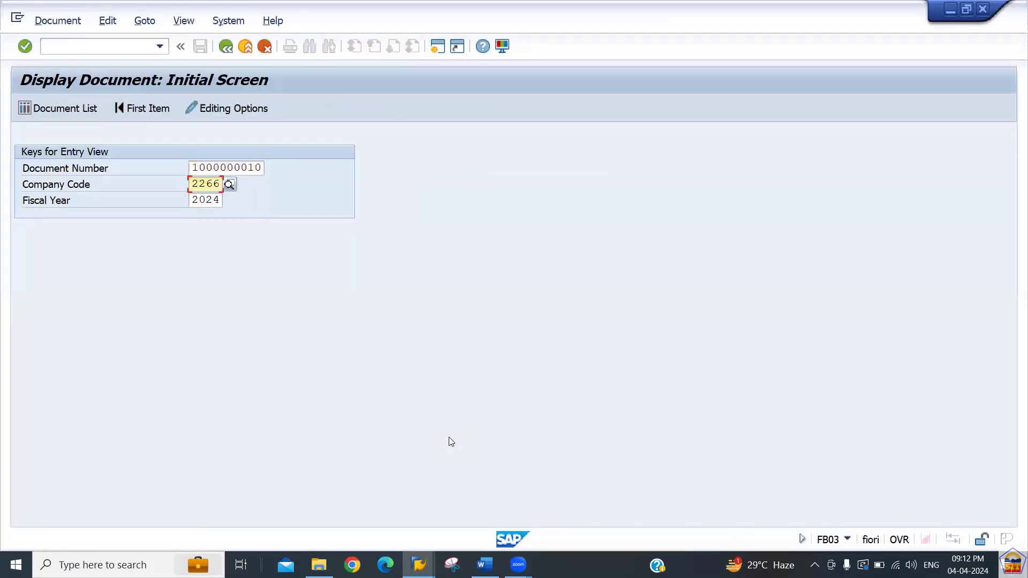
key("shift+Tab")
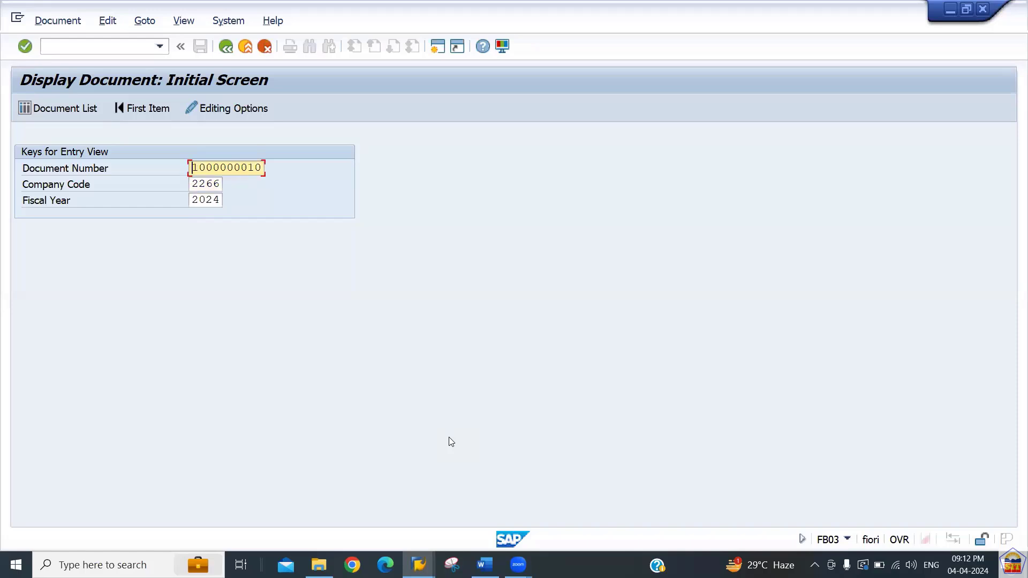
key("Return")
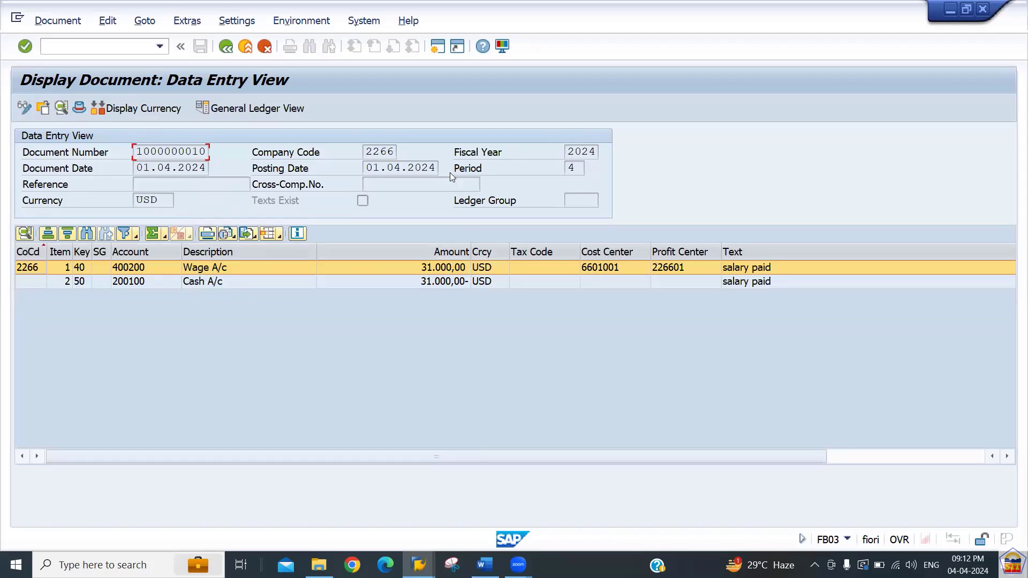
left_click_drag(373, 168, 459, 170)
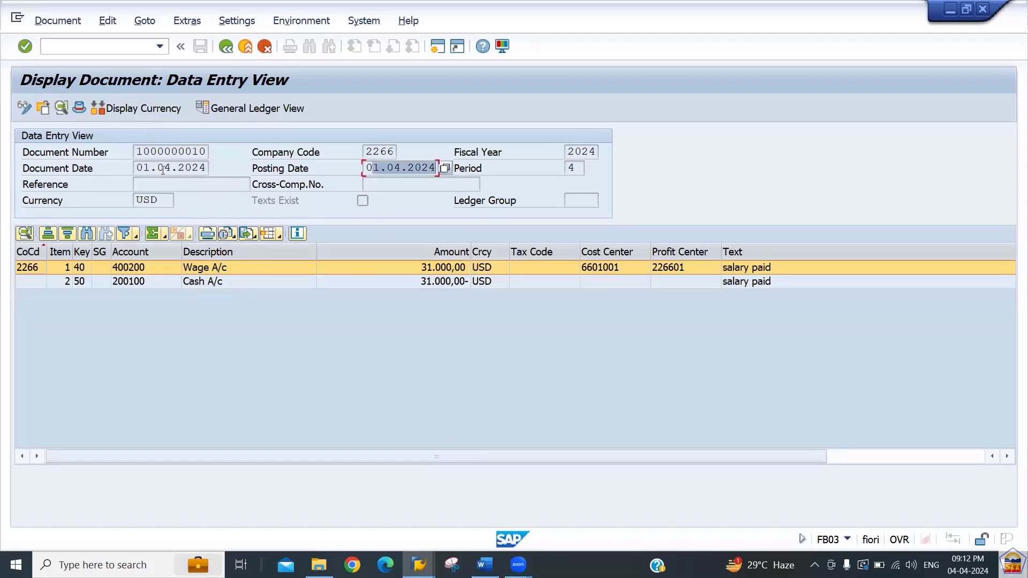
Step: Check the document date of the displayed document
left_click_drag(157, 168, 207, 168)
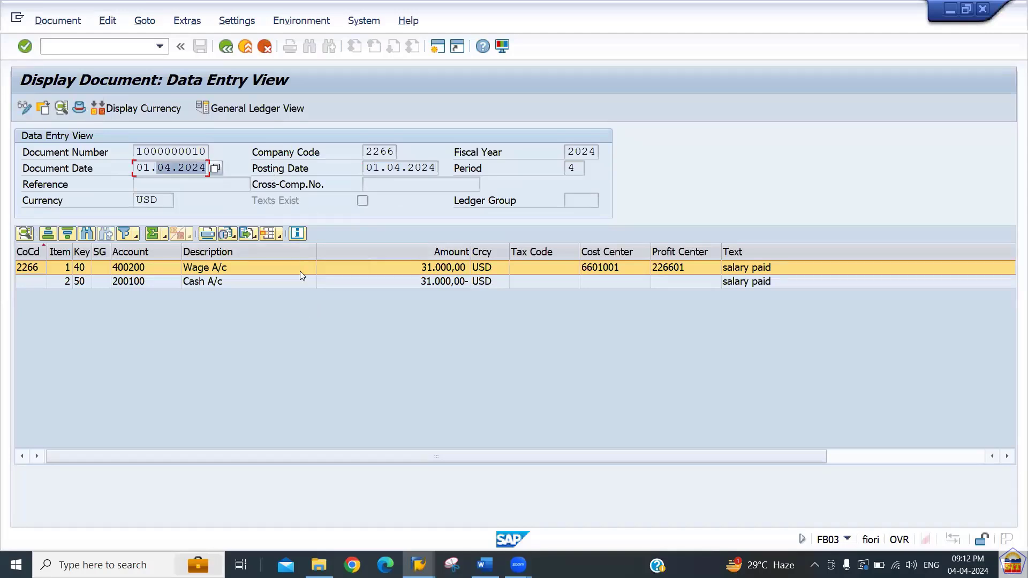
left_click(329, 387)
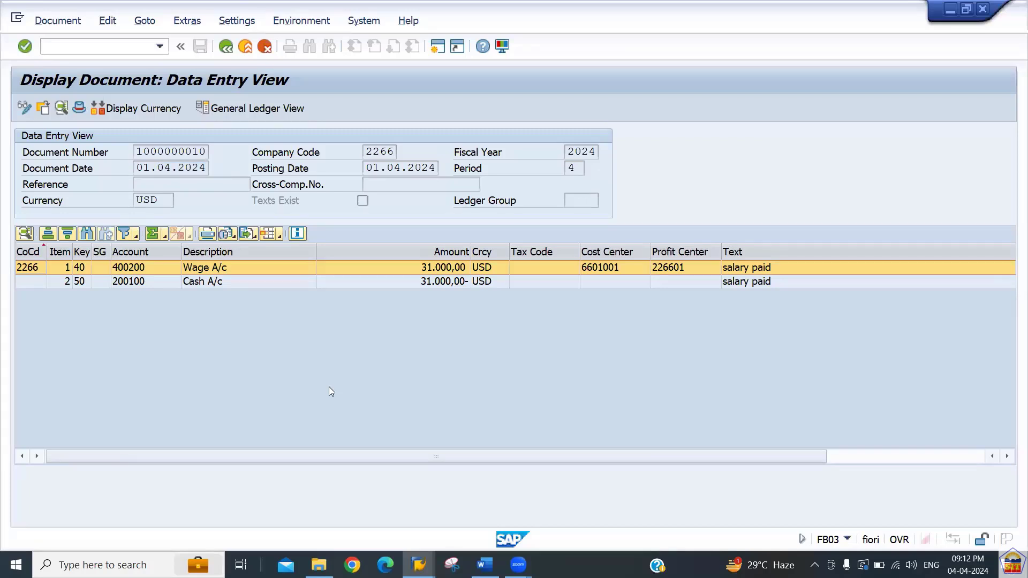
Step: List the recurring entry documents with transaction F.15 for company code 2266, document numbers 1 to all, fiscal year 2024
key("shift+F3")
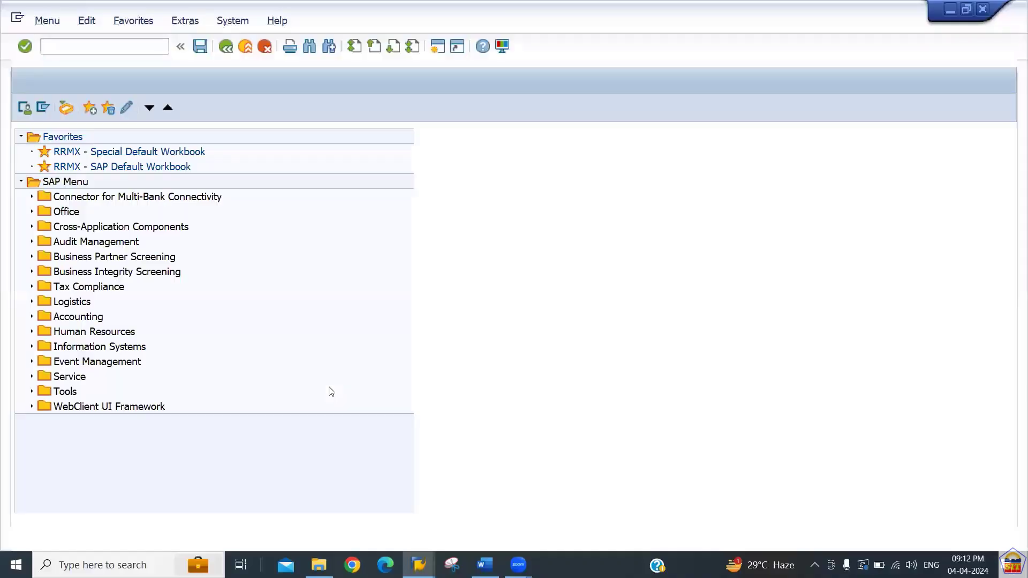
type("f.15")
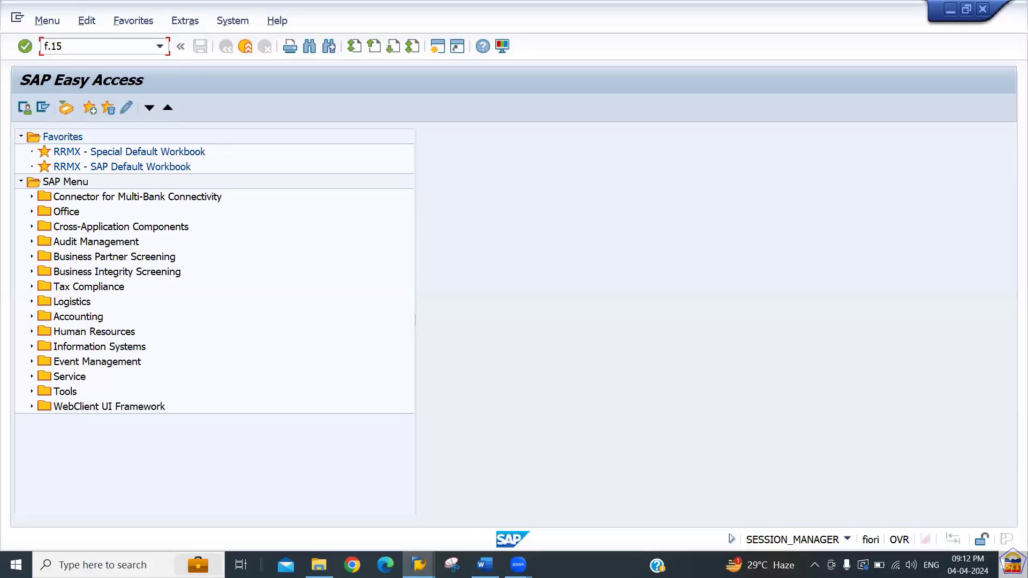
key("Return")
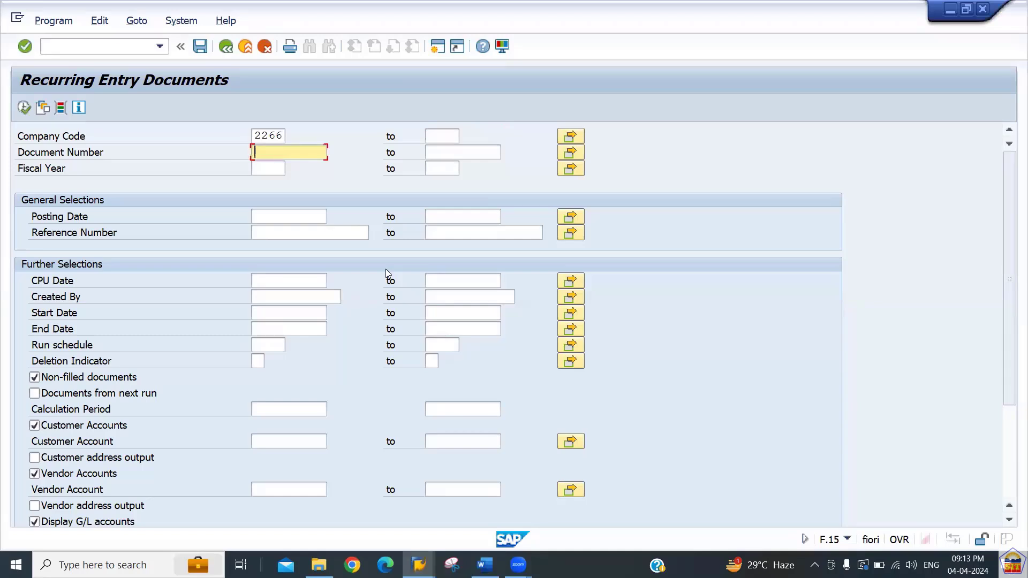
type("1")
key("Tab")
type("all")
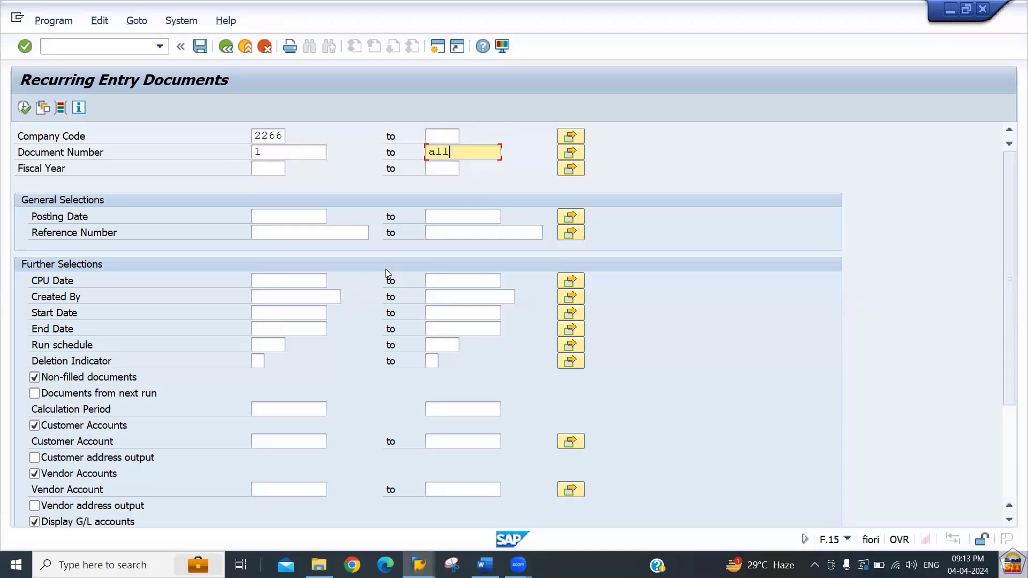
key("Tab")
type("202")
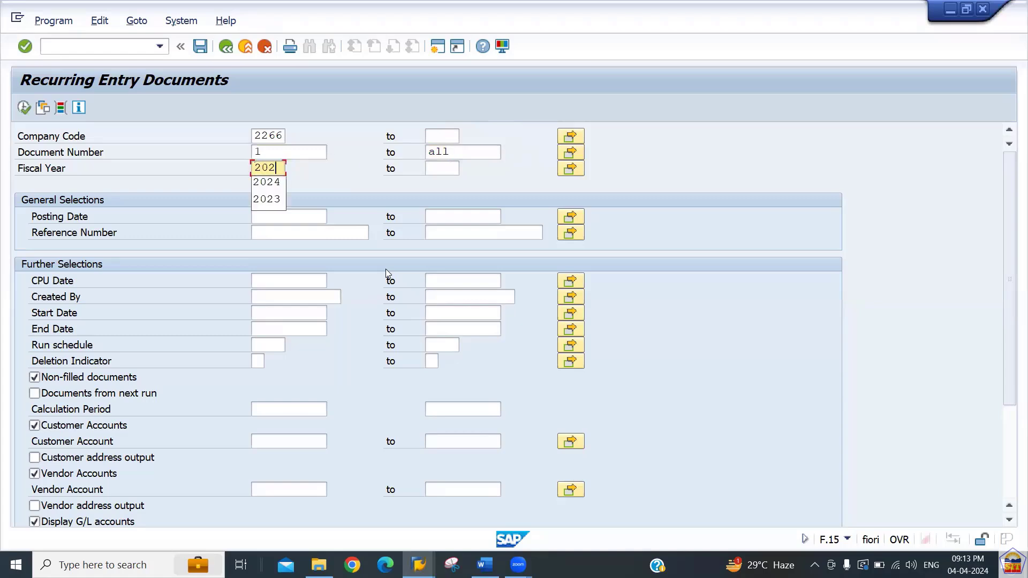
type("4")
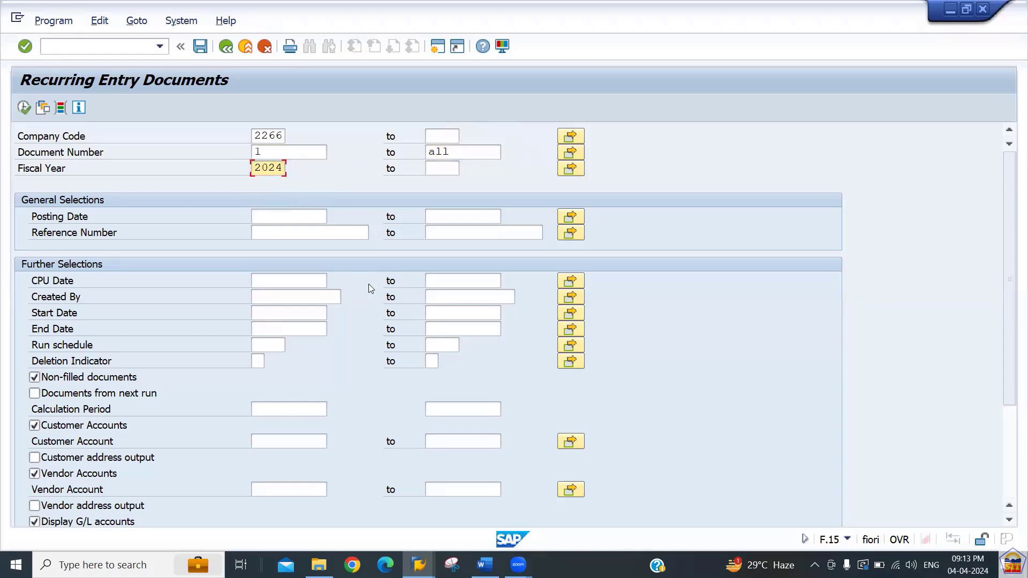
left_click(24, 107)
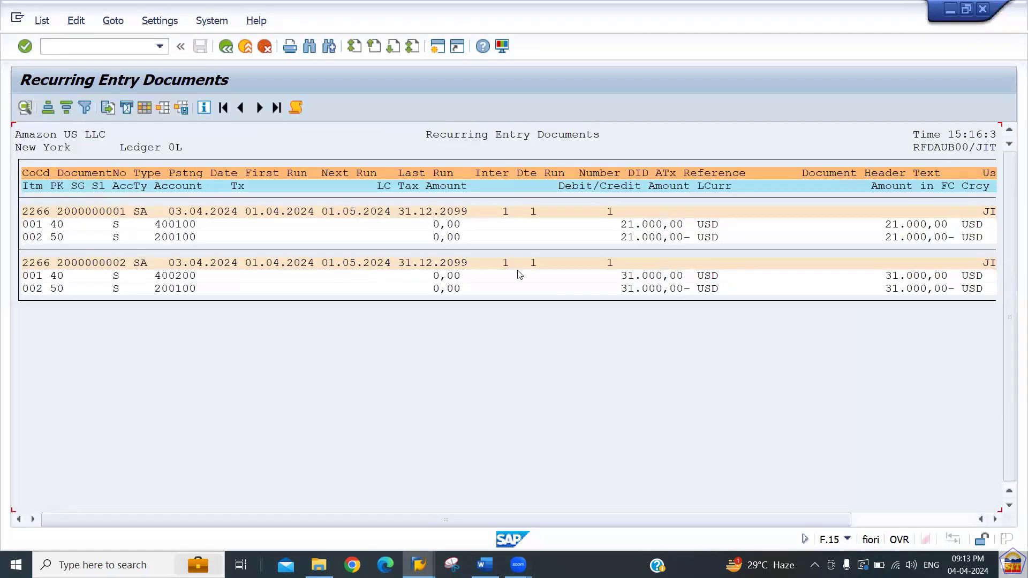
Step: Examine the debit amounts and G/L accounts of both recurring documents in the list
left_click(659, 276)
left_click(193, 276)
left_click(641, 226)
left_click(172, 227)
key("alt+Tab")
key("alt+Tab")
key("Tab")
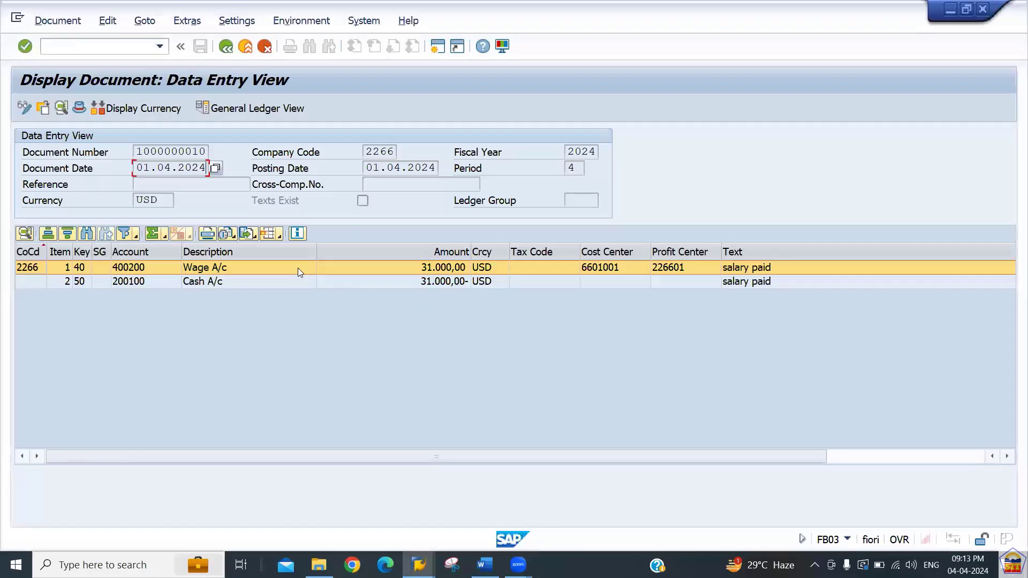
left_click(225, 47)
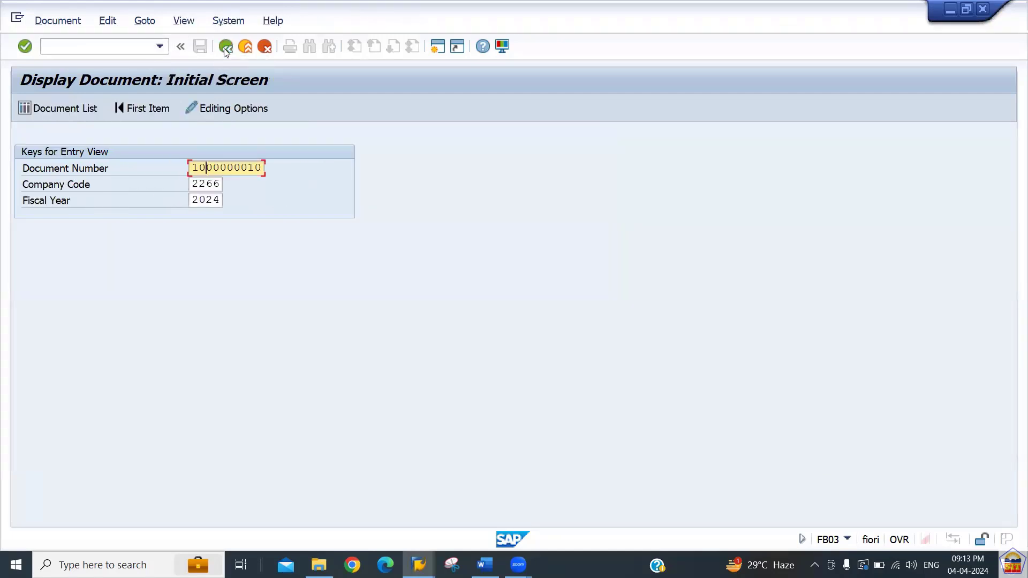
key("BackSpace")
key("BackSpace")
type("09")
key("Return")
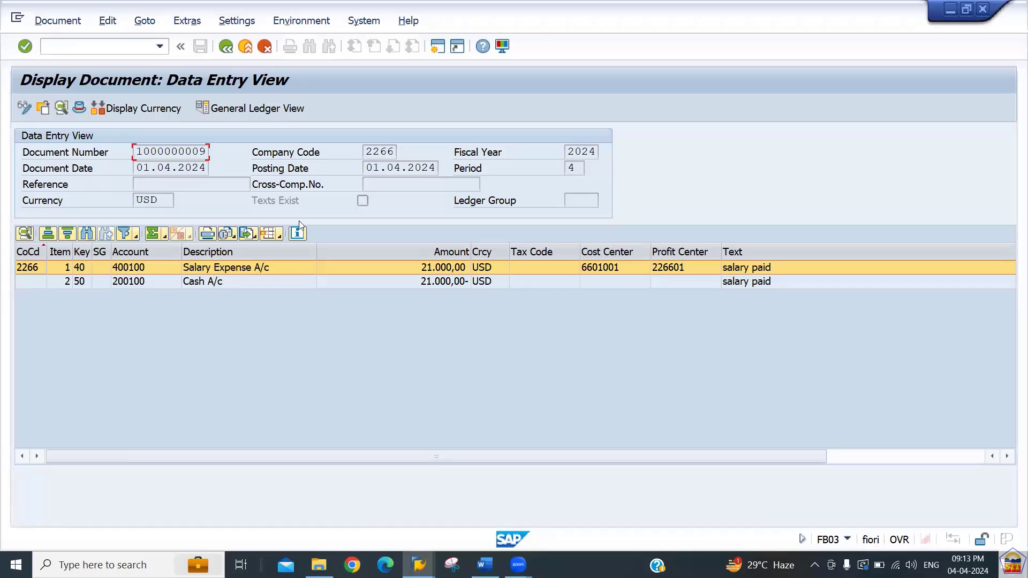
Step: Compare the document's debit amount and account with the recurring entries list, and check its posting and document dates
left_click(425, 271)
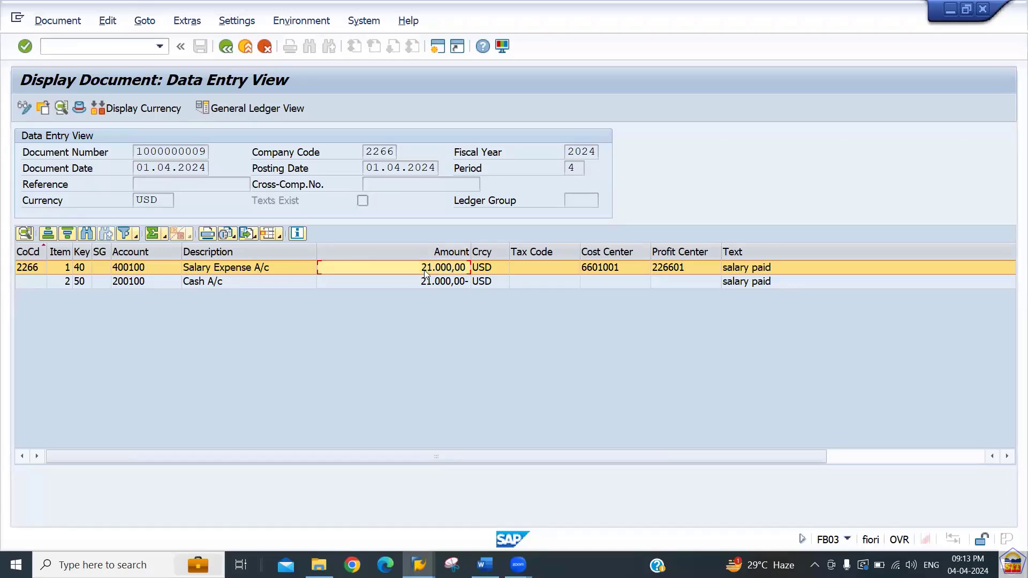
left_click(138, 268)
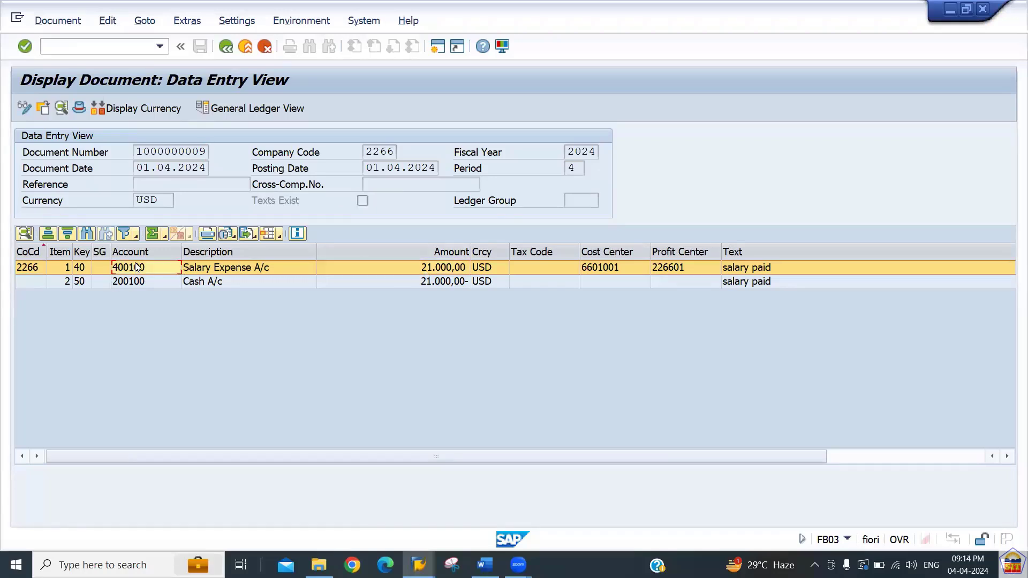
key("alt+Tab")
key("alt+Tab")
key("Tab")
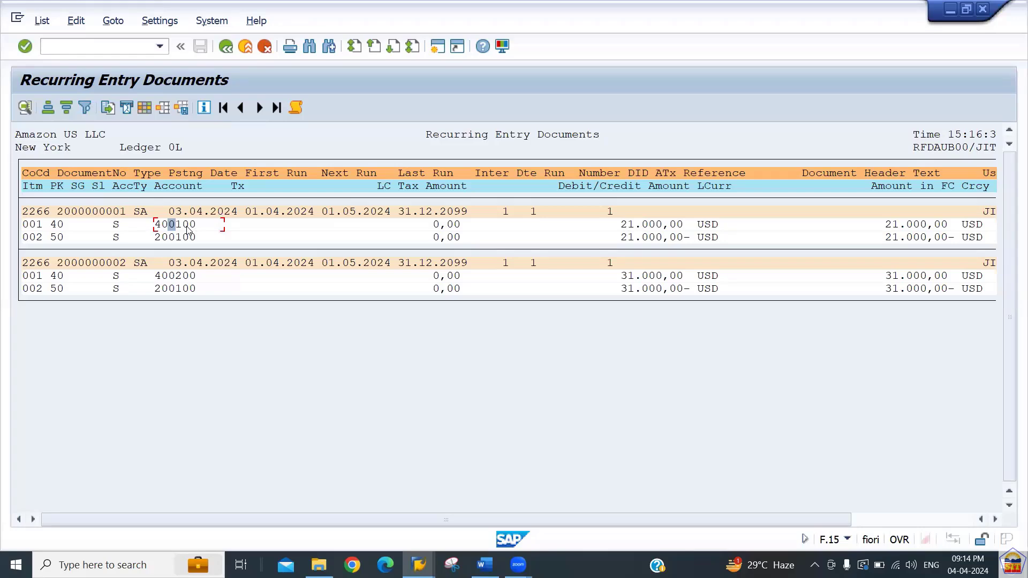
key("alt+Tab")
key("Tab")
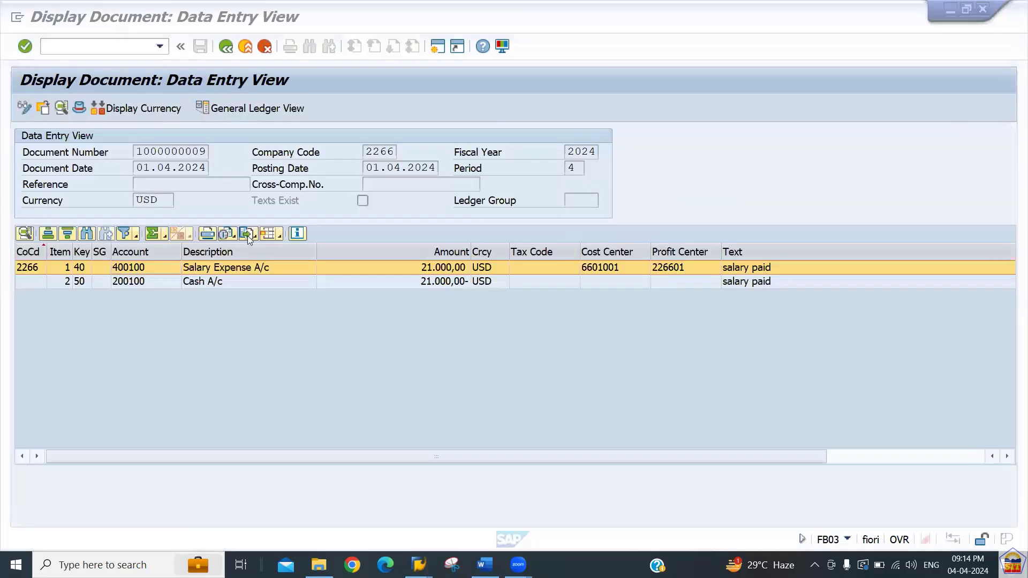
left_click_drag(371, 168, 437, 168)
left_click_drag(164, 168, 238, 161)
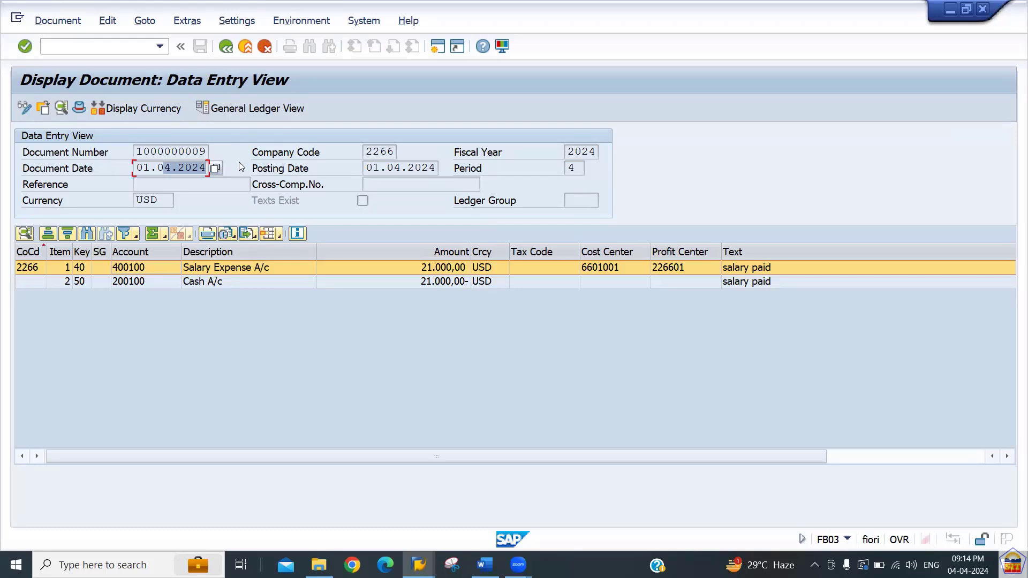
Step: Display the balance of G/L account 400100 for company code 2266 and fiscal year 2024 with transaction FS10N
left_click(61, 47)
type("/nfs10n")
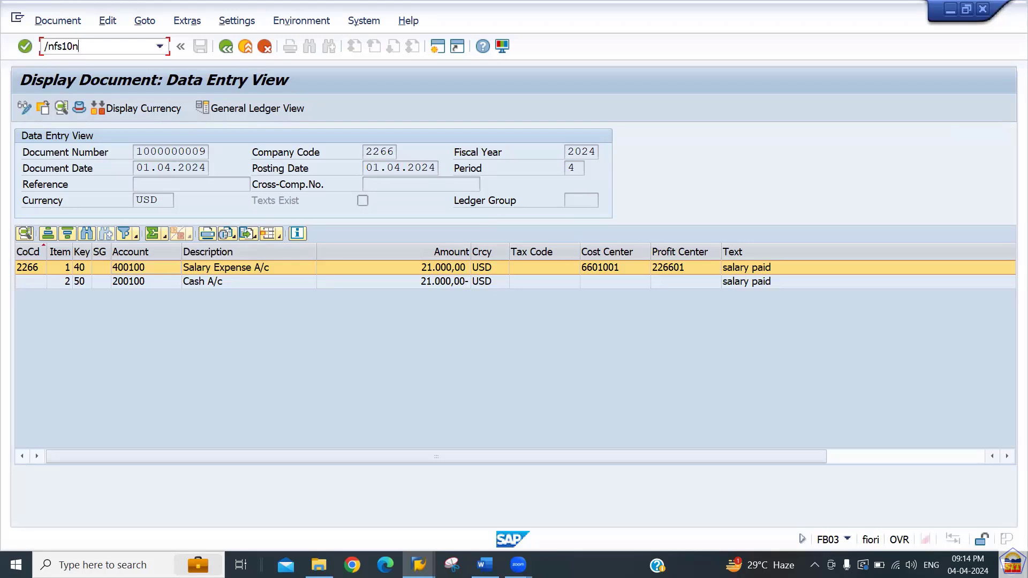
key("Return")
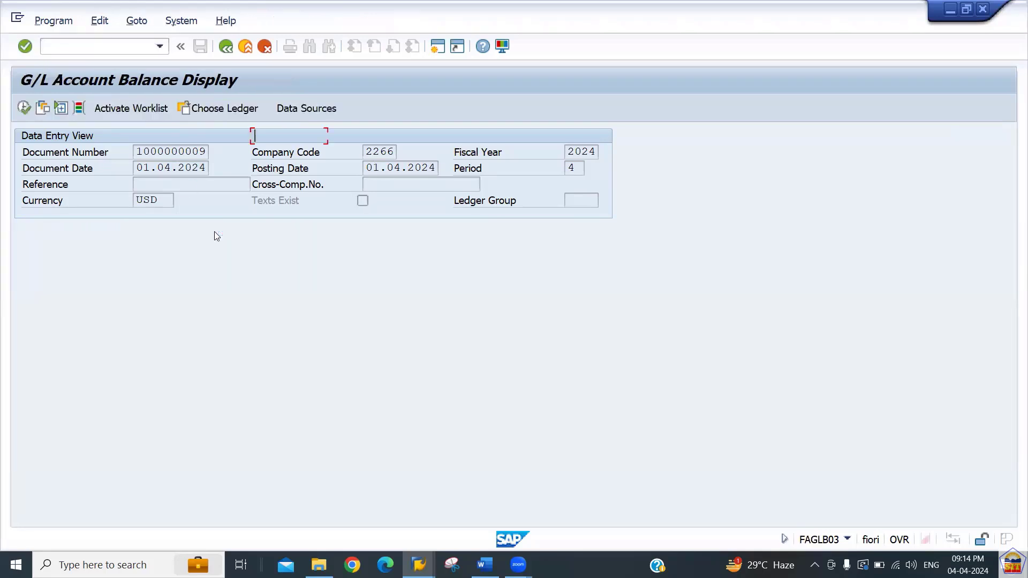
type("40")
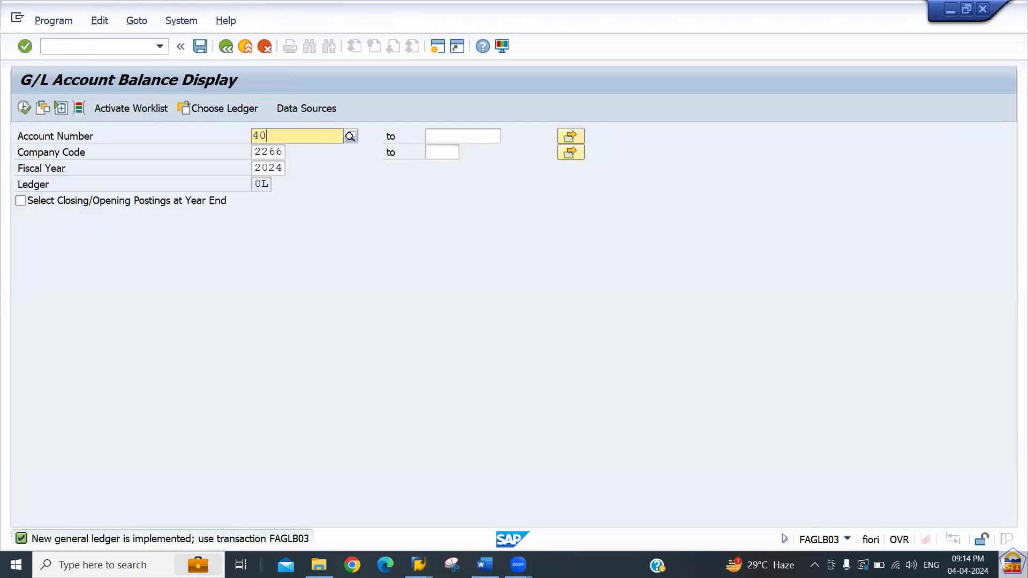
type("0100")
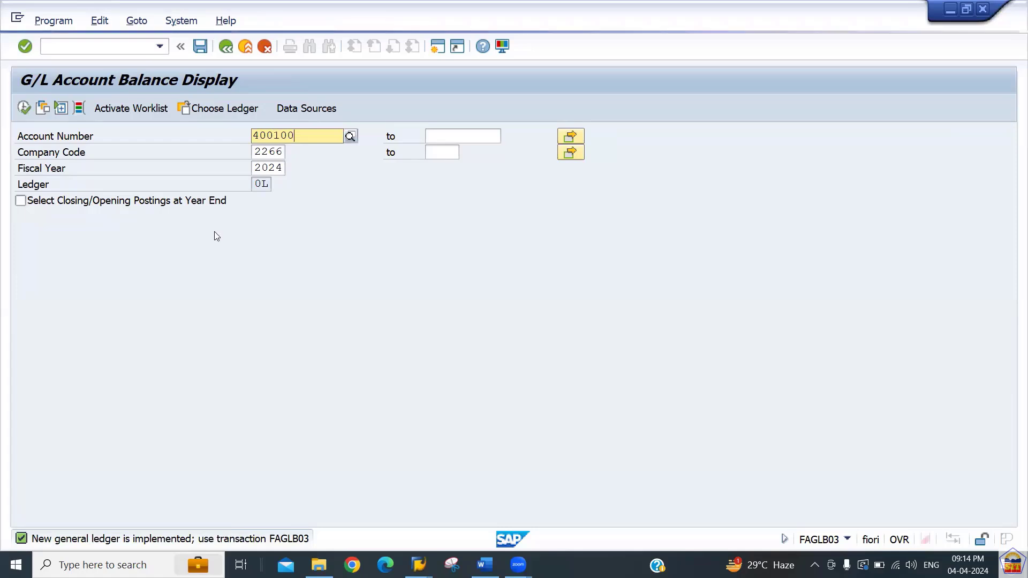
left_click(191, 239)
left_click(23, 108)
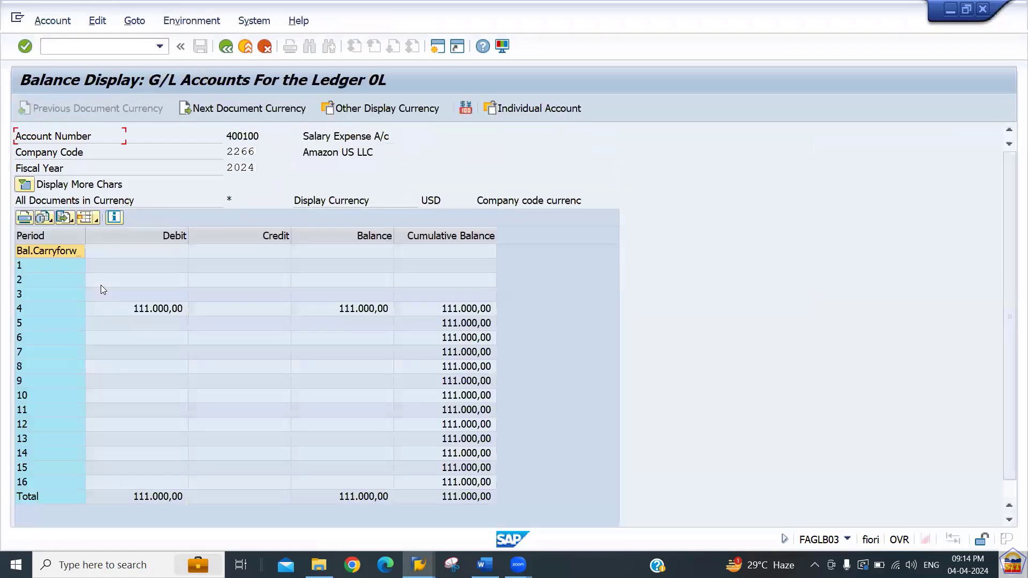
Step: Open the period 4 debit line items and check the first item's amount, document date and document number
double_click(156, 309)
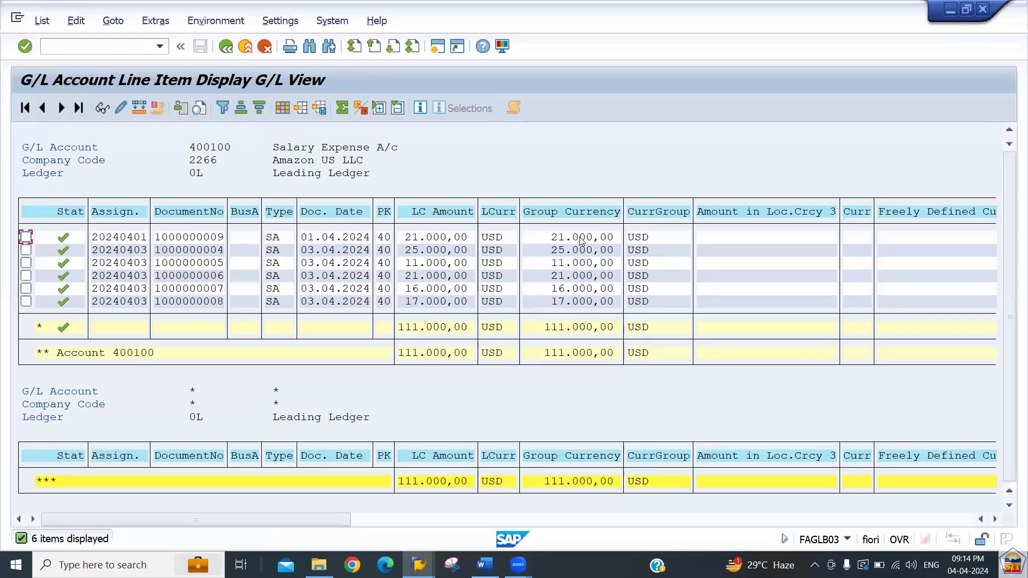
left_click(553, 237)
left_click(329, 238)
left_click(179, 239)
Step: Go back to the balance selection and display the balance of G/L account 400200
left_click(225, 46)
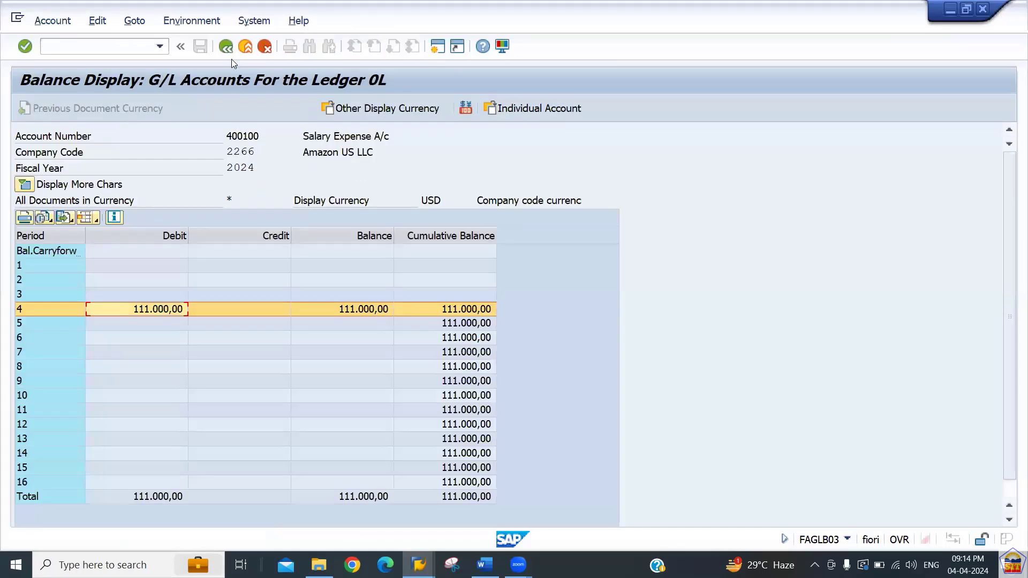
left_click(227, 48)
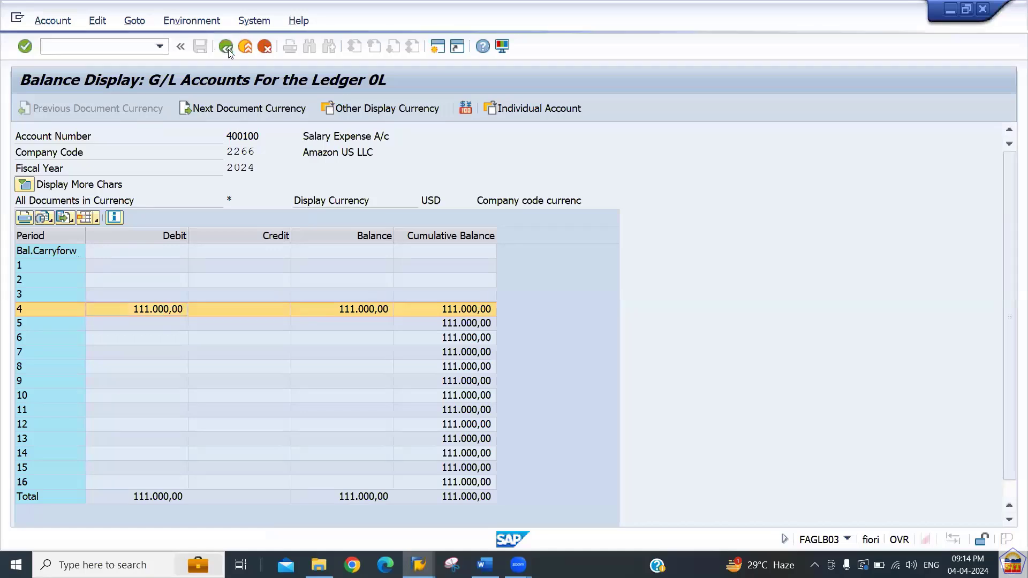
type("4002000")
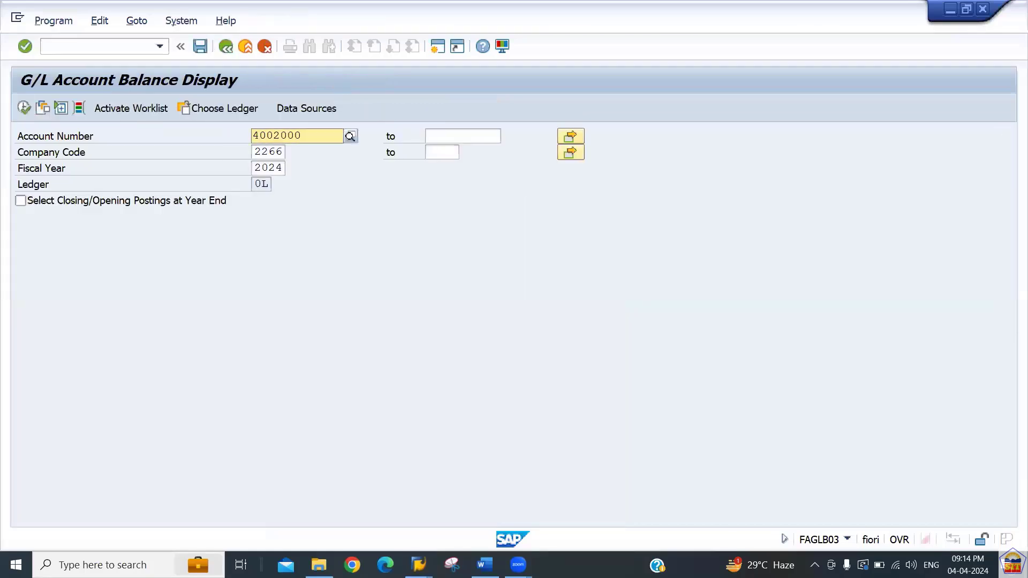
key("Delete")
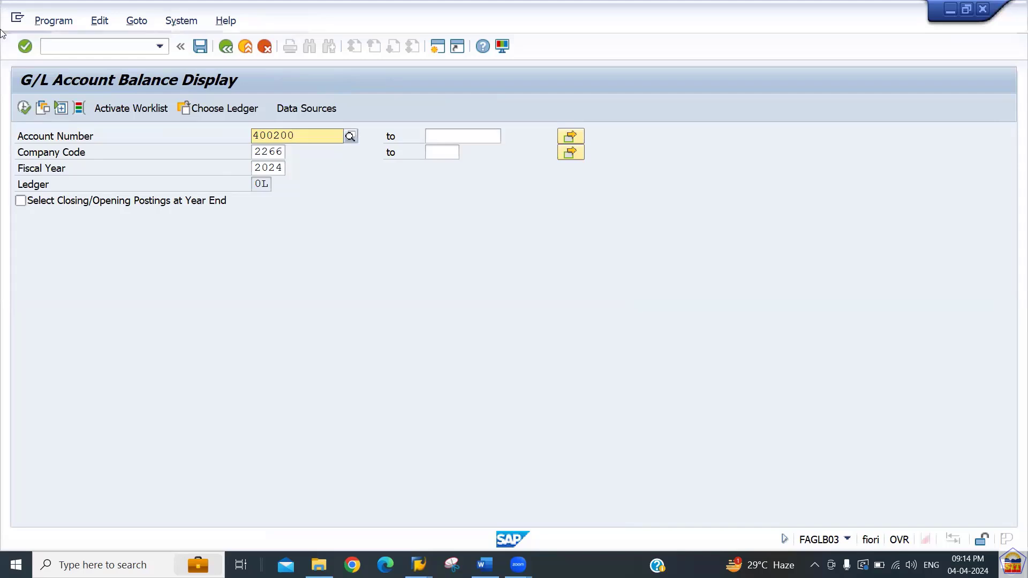
key("F8")
left_click(23, 106)
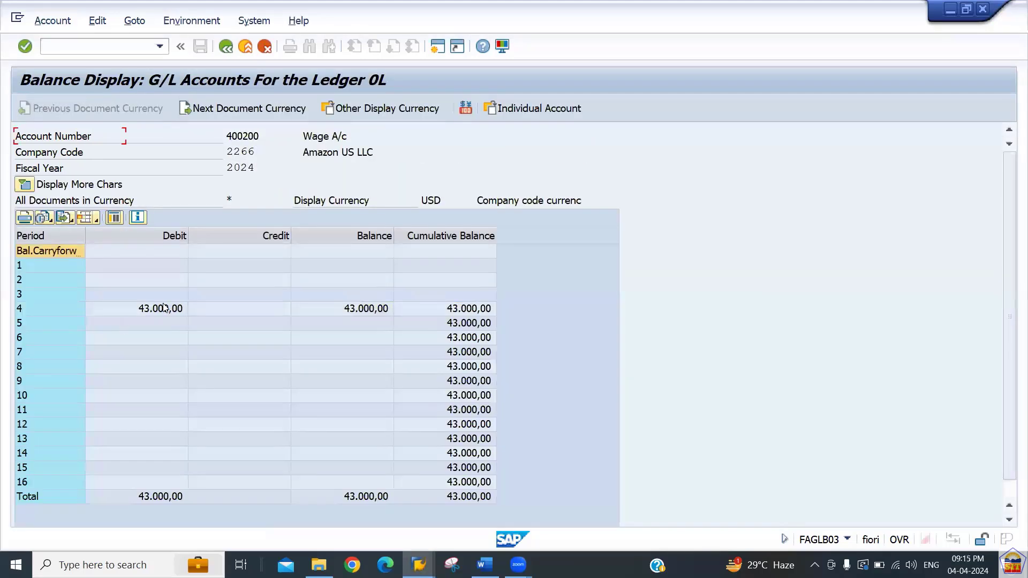
Step: Open the period 4 debit line items of the Wage account and check the first item's amount and document date
double_click(163, 309)
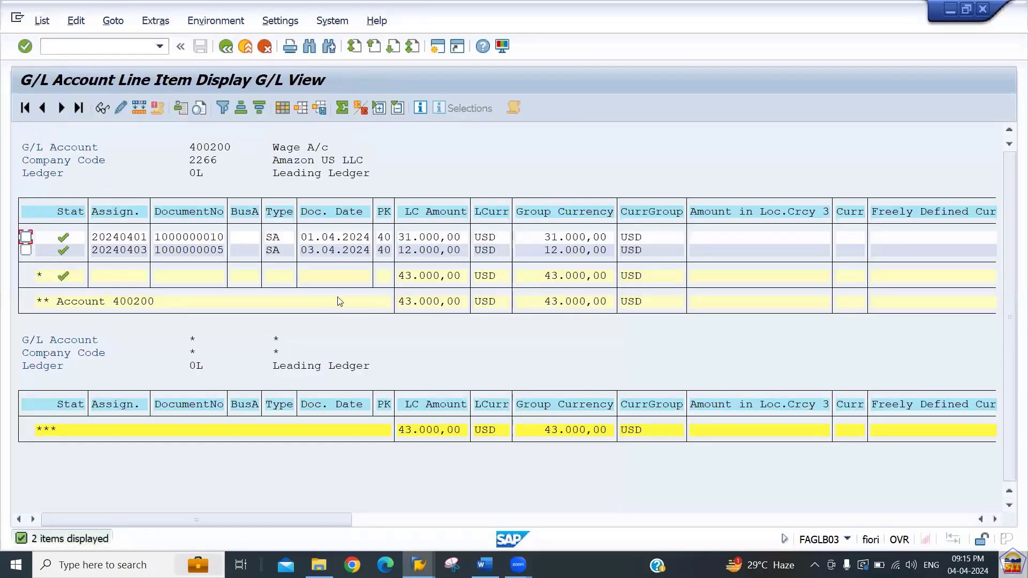
left_click(575, 239)
left_click(332, 239)
Step: Enter /n in preparation for a new transaction, and switch to the Word notes to review the steps for posting, changing and deleting recurring documents
left_click(70, 47)
type("/n")
key("alt+Tab")
key("alt+Tab")
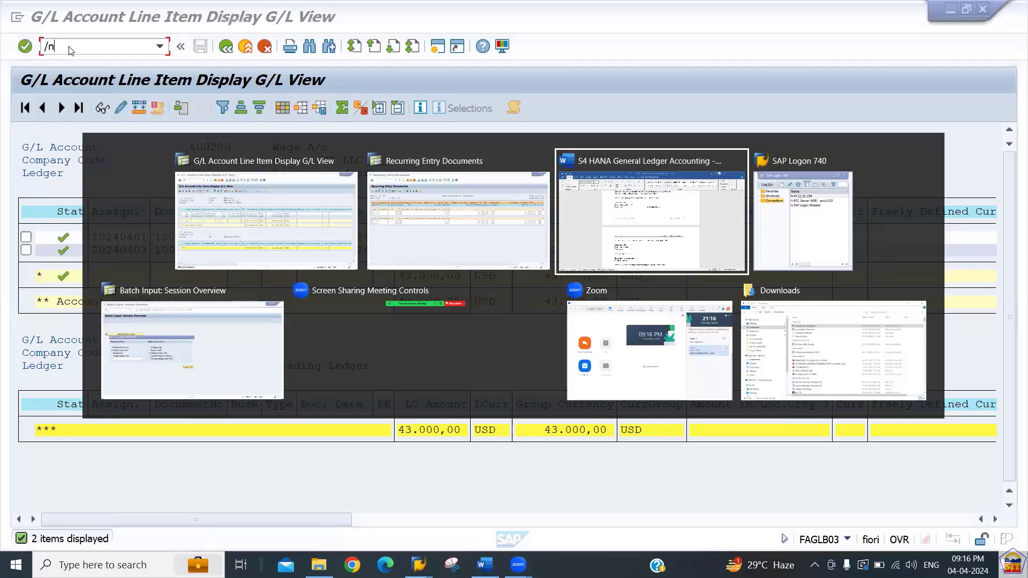
key("Down")
key("Down")
key("Down")
key("Down")
key("Down")
key("Down")
key("Down")
key("Down")
key("Down")
key("Down")
key("Down")
key("Down")
key("Down")
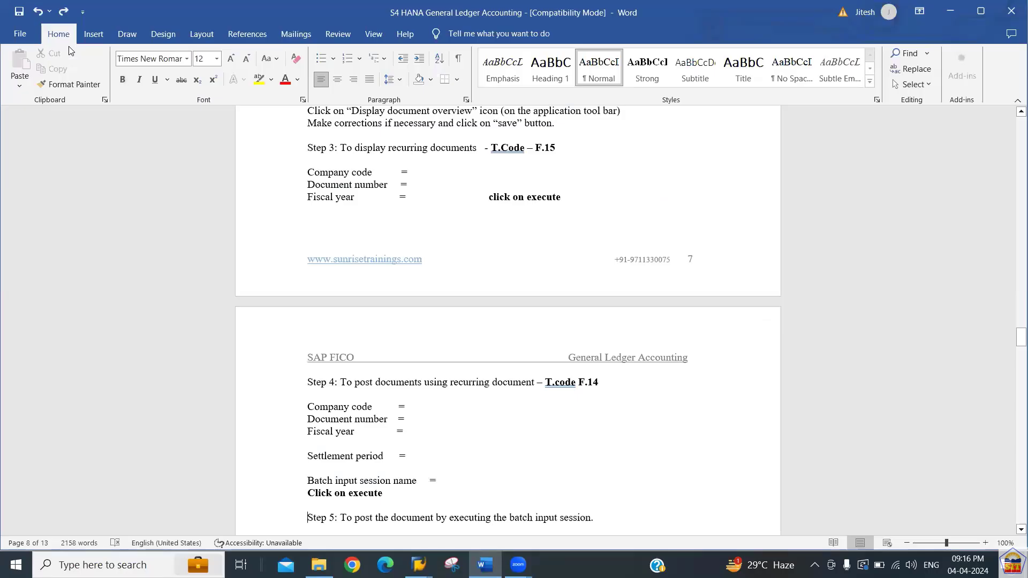
key("Down")
key("Down")
key("Down")
key("Down")
key("Down")
key("Down")
key("Down")
key("Down")
key("Down")
key("Down")
key("Down")
key("Down")
key("Down")
key("Down")
key("Down")
key("Down")
key("Down")
key("Down")
key("Down")
key("Down")
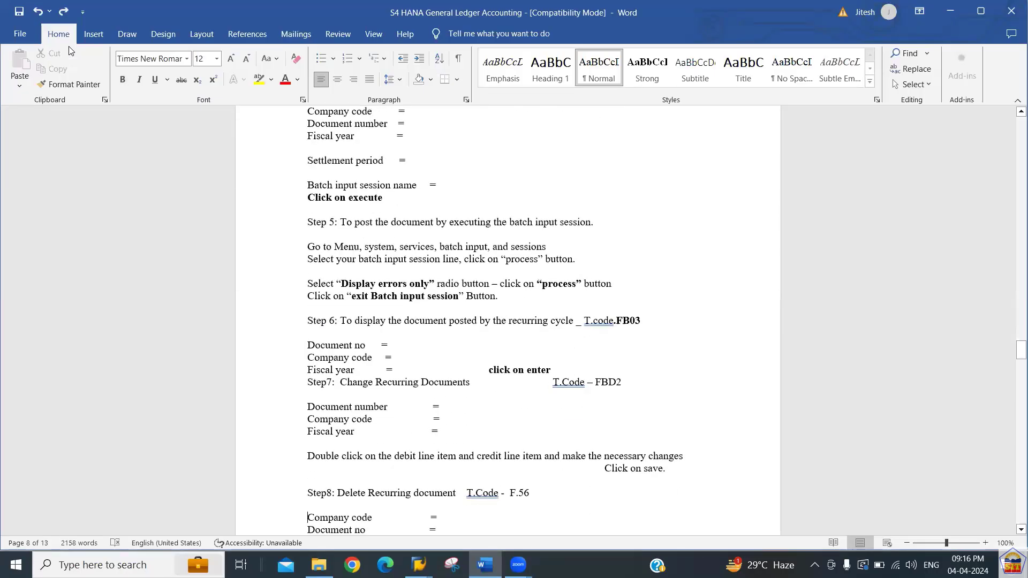
key("Down")
key("Down")
key("Down")
key("Down")
key("Down")
key("Down")
key("Down")
key("Down")
key("Down")
key("Down")
key("Down")
key("Down")
key("Down")
key("Down")
key("Down")
key("Up")
key("Up")
key("Up")
key("Up")
key("Up")
key("Up")
key("Up")
key("Up")
key("Up")
key("Up")
key("Up")
key("Up")
key("Up")
key("Up")
key("Up")
key("Up")
key("Up")
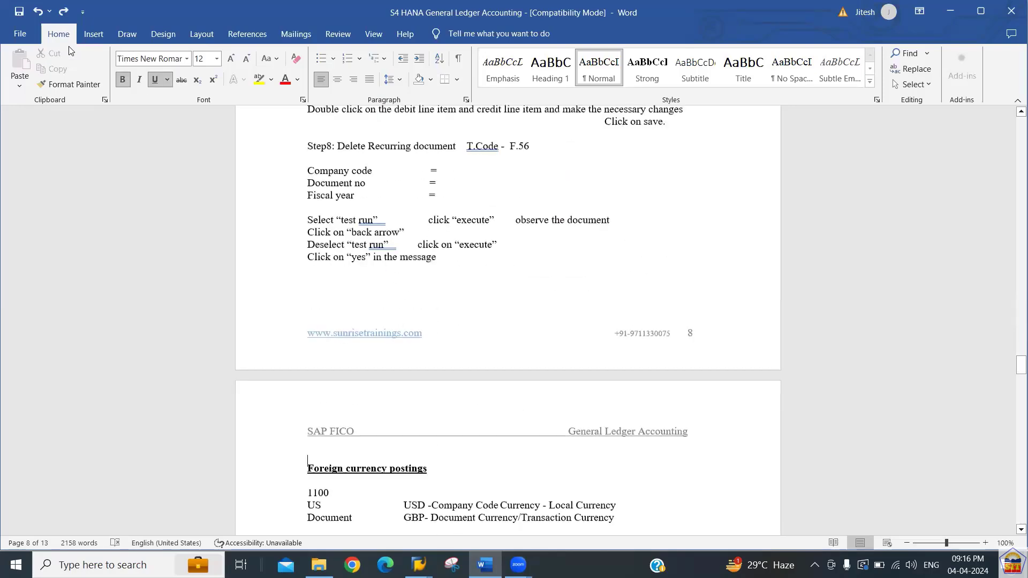
key("Up")
key("Up")
key("Up")
key("Up")
key("Up")
key("Up")
key("Up")
key("Up")
key("Up")
key("Up")
key("Up")
key("Up")
key("Up")
key("Up")
key("Up")
key("Up")
key("Up")
key("Up")
key("Up")
key("Up")
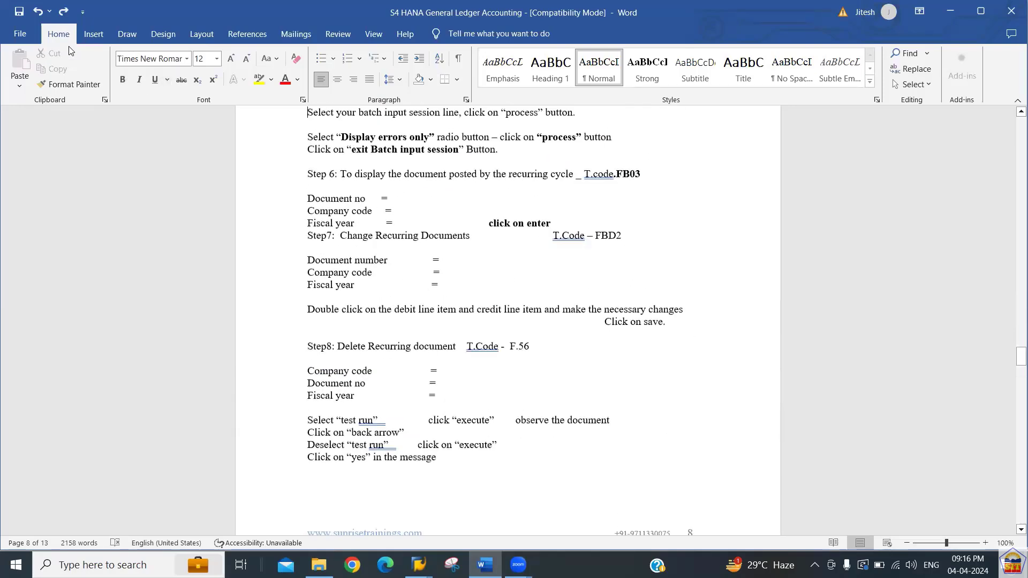
key("Up")
key("Up")
key("Up")
key("Up")
key("Up")
key("Up")
key("Up")
key("Up")
key("Up")
key("Up")
key("Up")
key("Up")
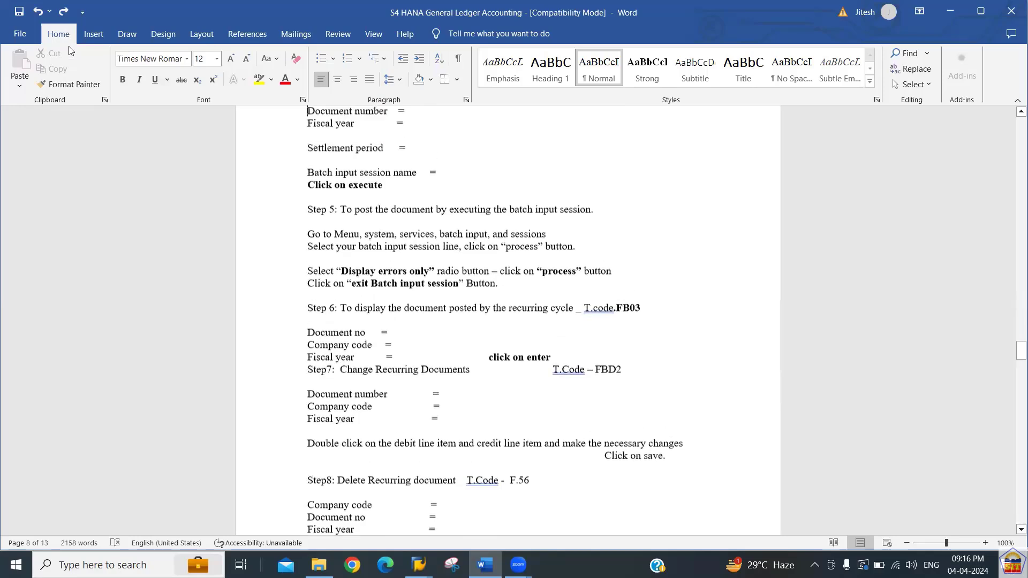
Step: Review the recurring document steps in the Word notes and highlight the Step 7 lines on changing recurring documents
key("Up")
key("Up")
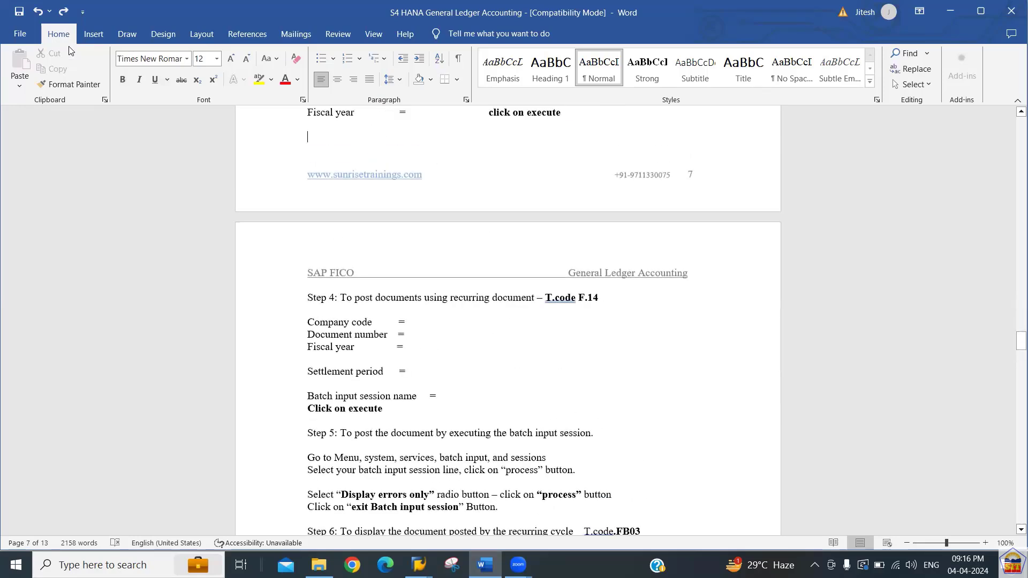
key("Down")
key("Down")
key("Down")
key("Down")
key("Down")
key("Down")
key("Down")
key("Down")
key("Down")
key("Down")
key("Down")
key("Down")
key("Down")
key("Down")
key("Down")
key("Down")
key("Down")
key("Down")
key("Down")
key("Down")
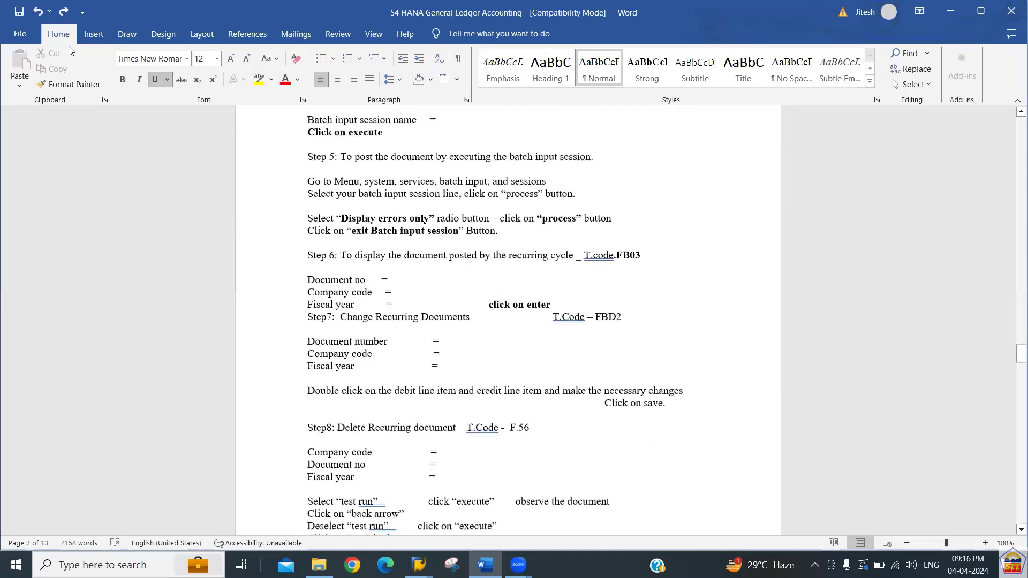
key("Up")
key("Up")
key("Up")
key("Up")
key("Up")
key("Up")
key("Up")
key("Up")
key("Up")
key("Up")
key("Up")
key("Up")
key("Up")
key("Up")
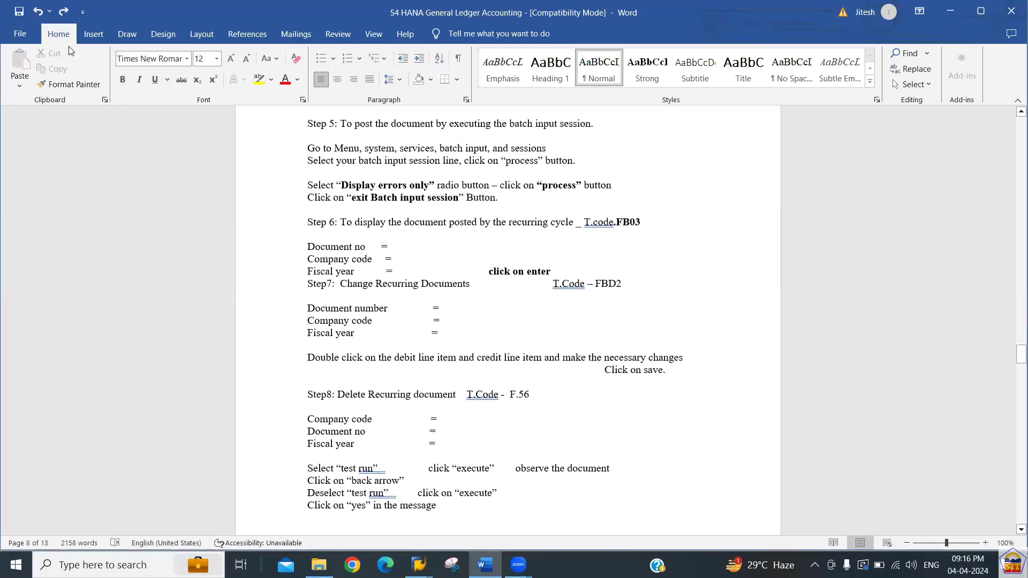
key("shift+Down")
key("shift+Down")
key("shift+Down")
key("shift+Down")
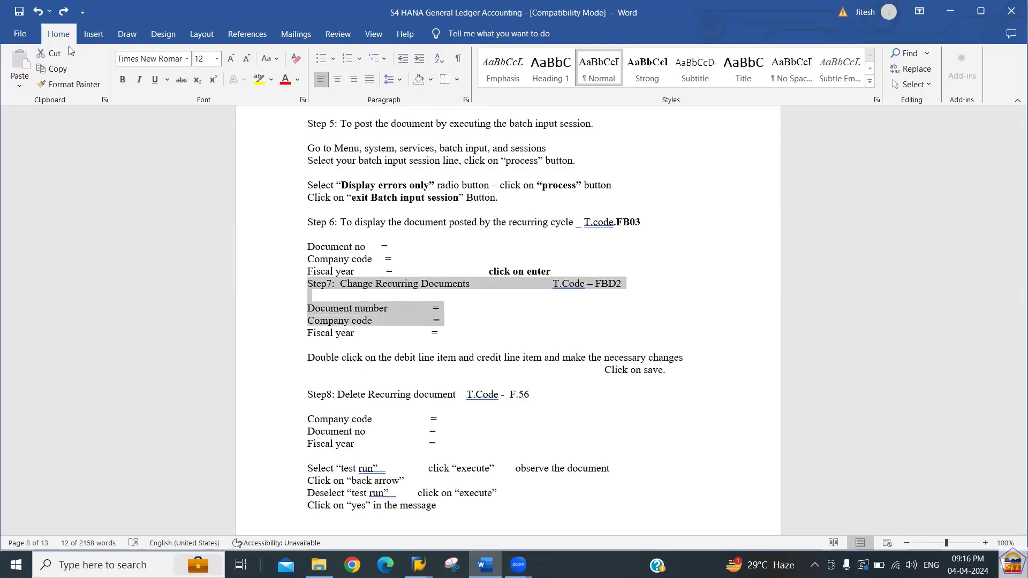
key("alt+Tab")
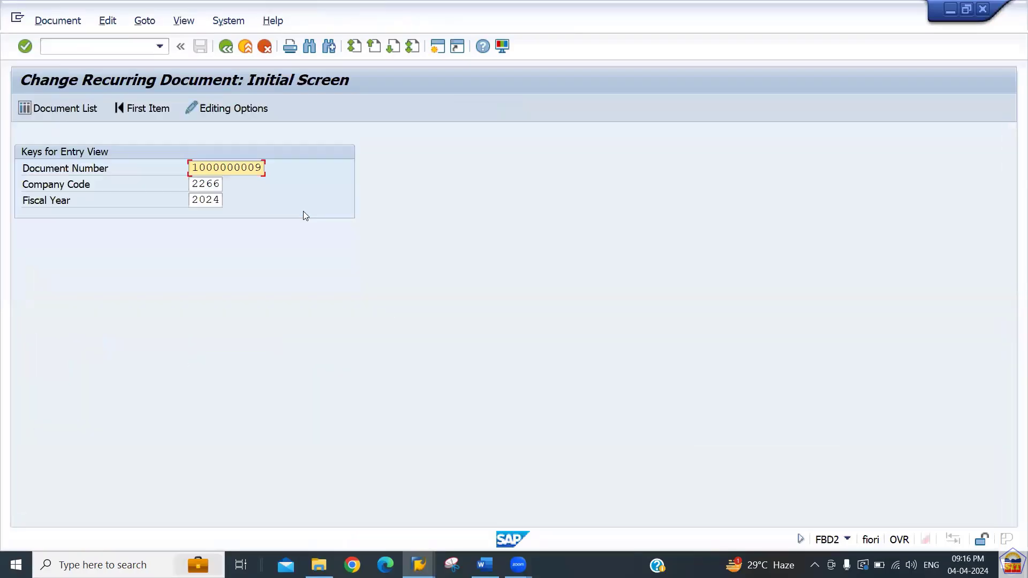
type("200")
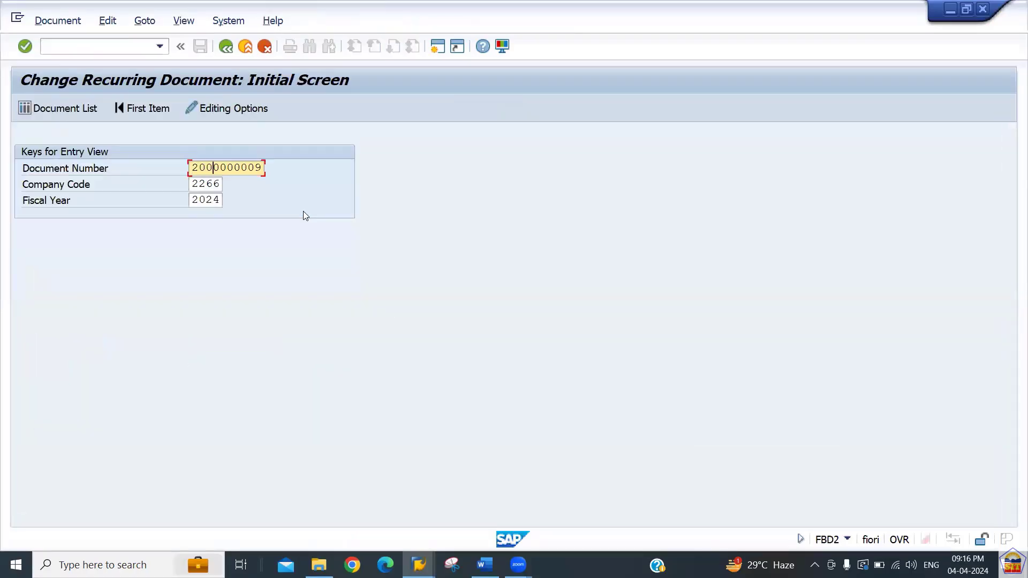
type("0000001")
key("Return")
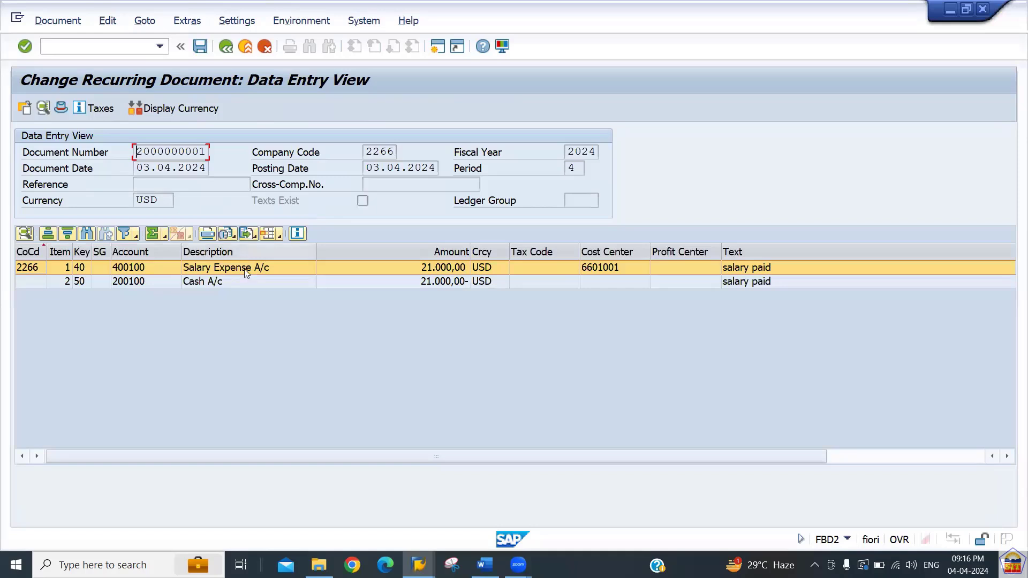
Step: Set the amount of the Salary Expense A/c debit line item to 21.500,00 USD
double_click(260, 269)
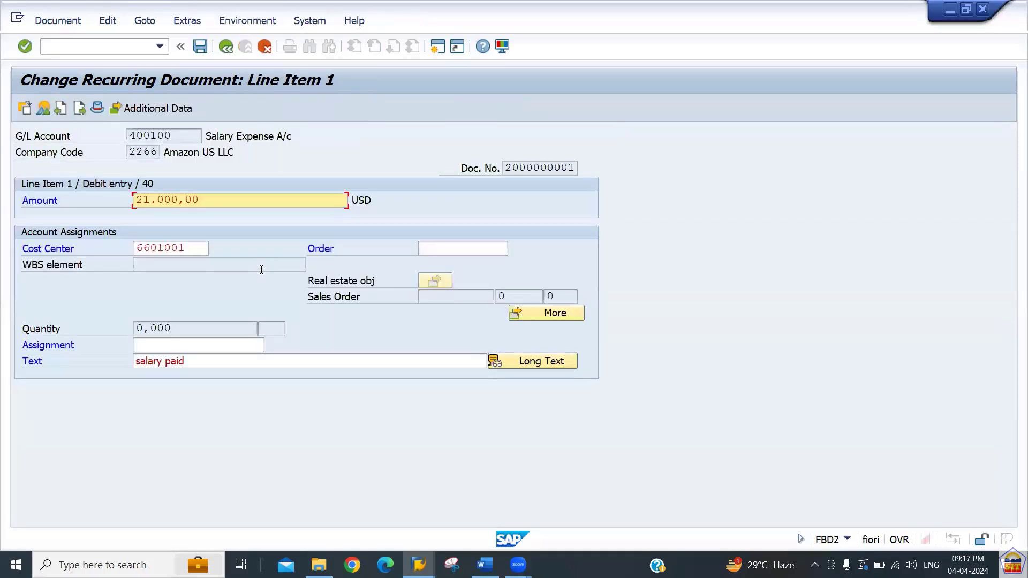
key("Right")
key("Right")
key("Right")
type("5")
Step: Set the amount of the Cash A/c credit line item to 21.500,00 USD and save the recurring document
left_click(82, 109)
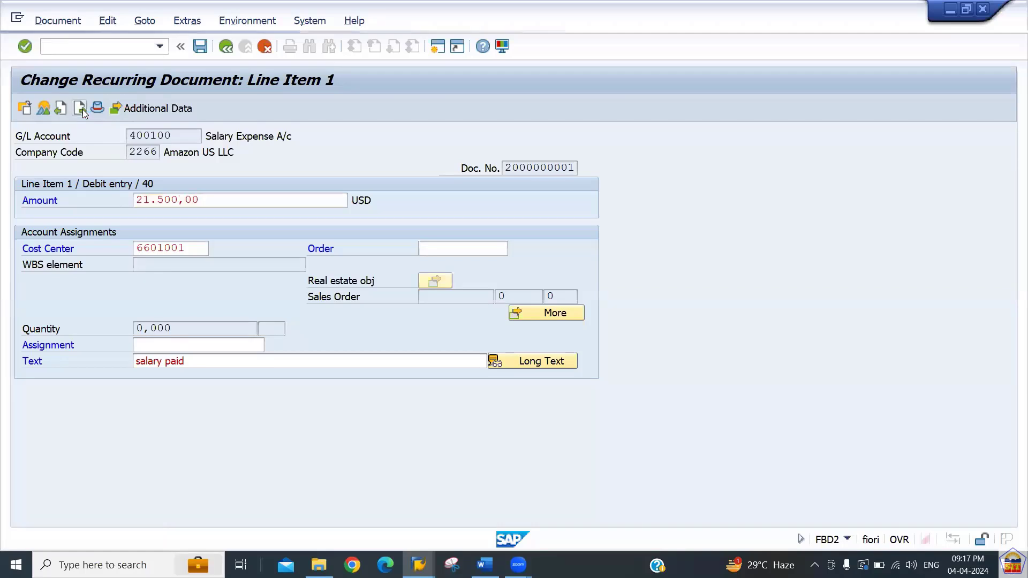
key("Right")
key("Right")
key("Right")
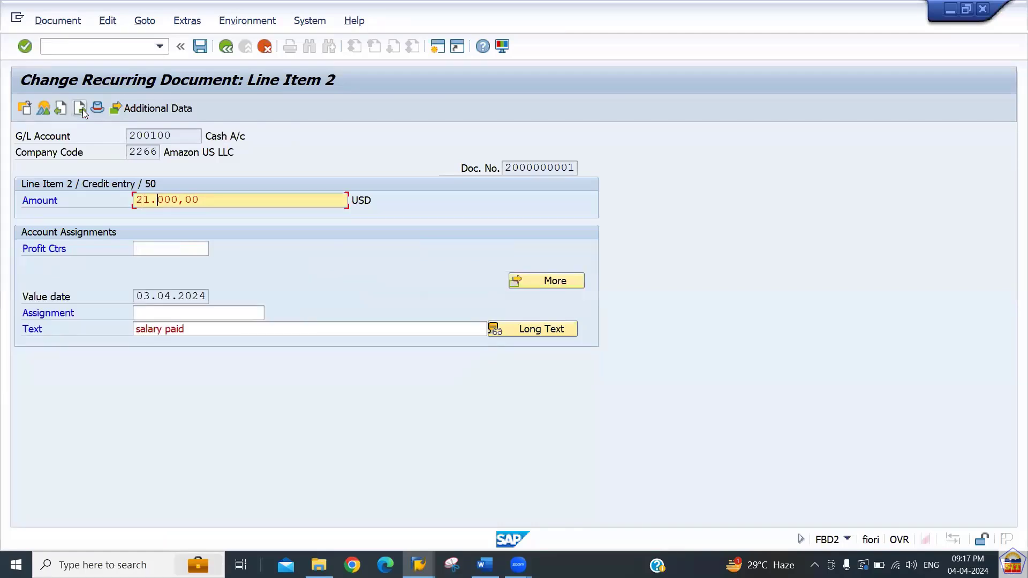
type("5")
key("ctrl+s")
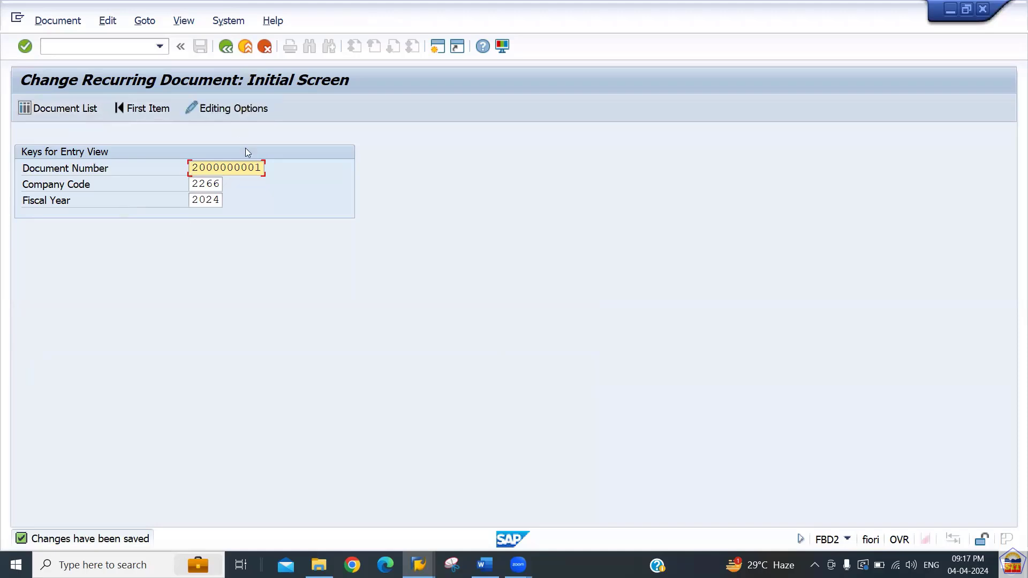
key("BackSpace")
type("2")
key("Return")
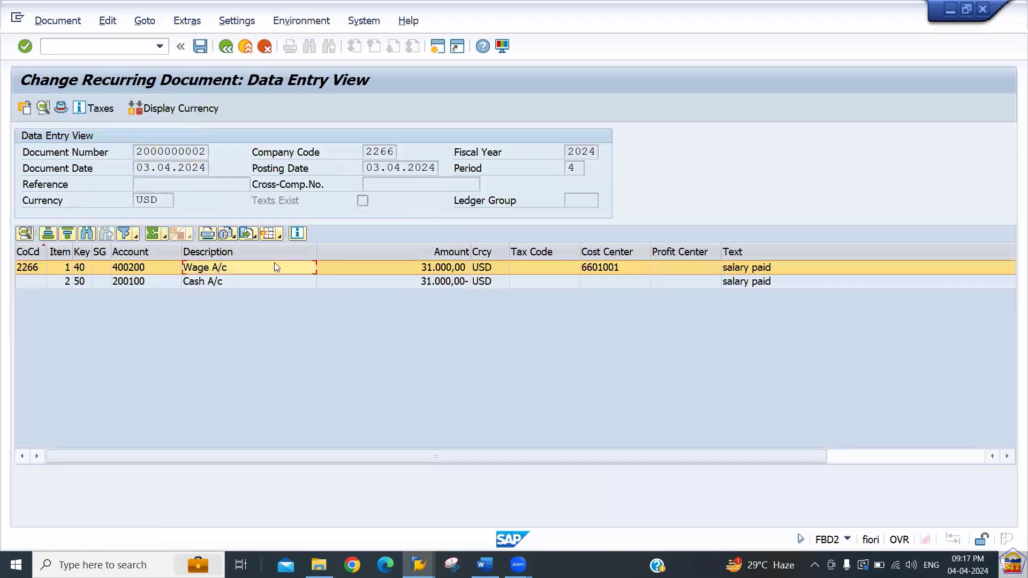
double_click(274, 263)
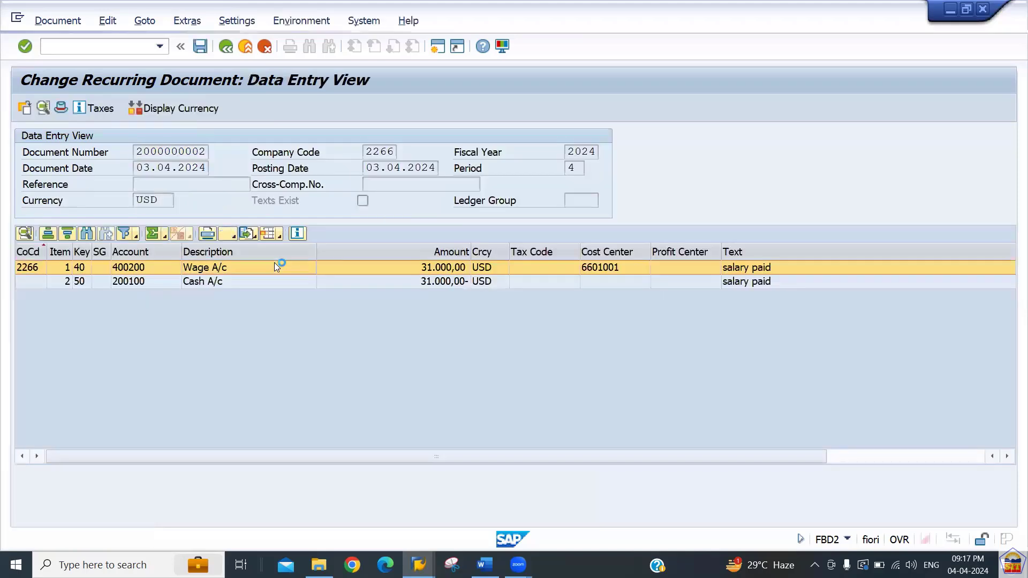
key("Right")
key("Right")
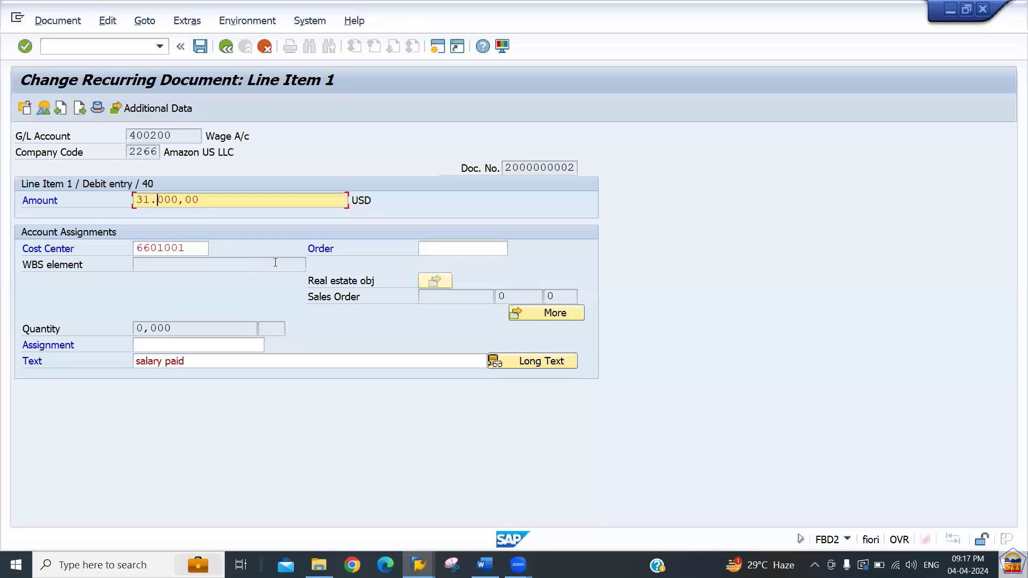
type("5")
left_click(80, 108)
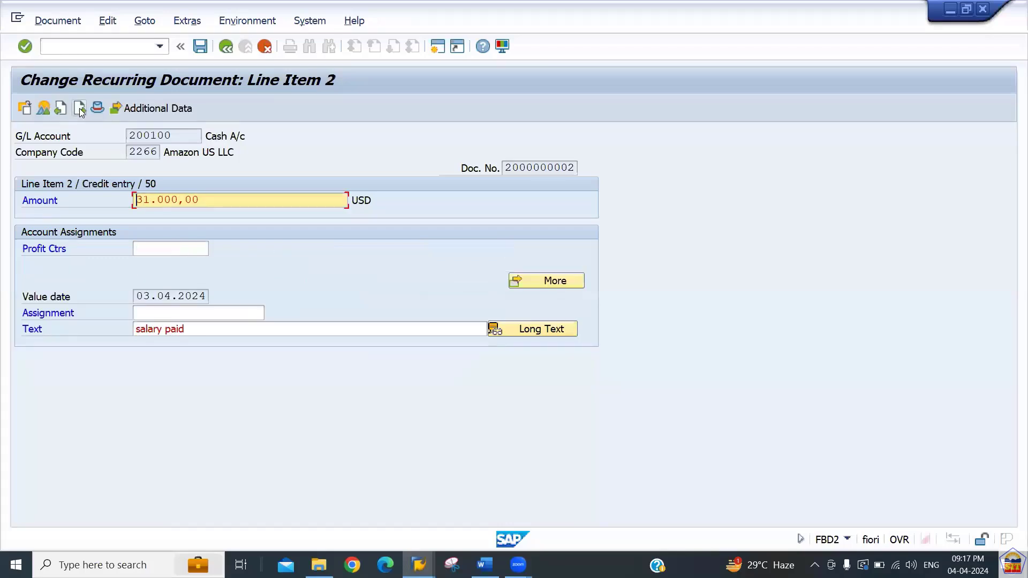
key("Right")
key("Right")
key("Right")
type("5")
key("ctrl+s")
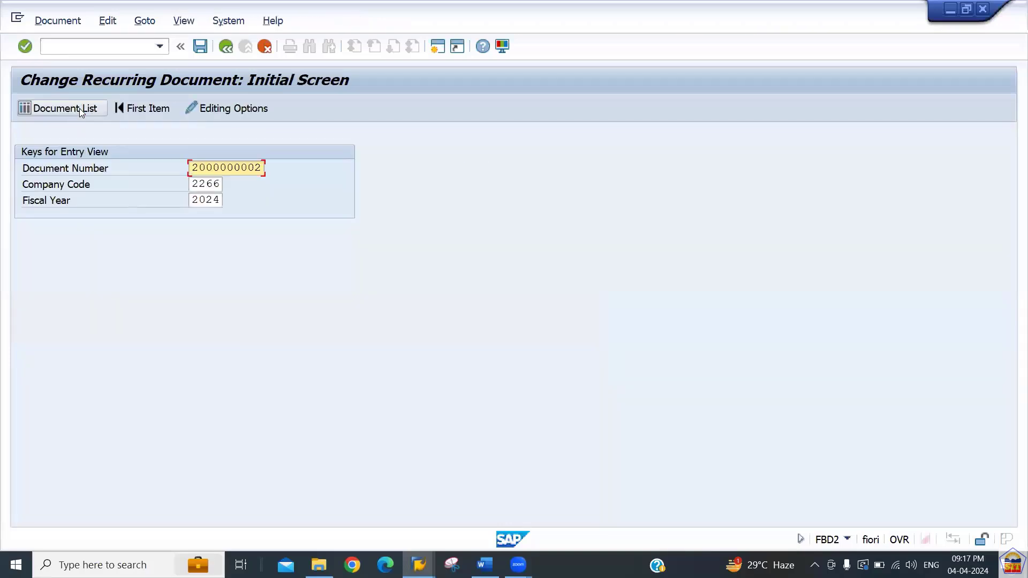
Step: Start transaction OB52 and display the posting periods of posting period variant 2266
key("ctrl+slash")
type("/n")
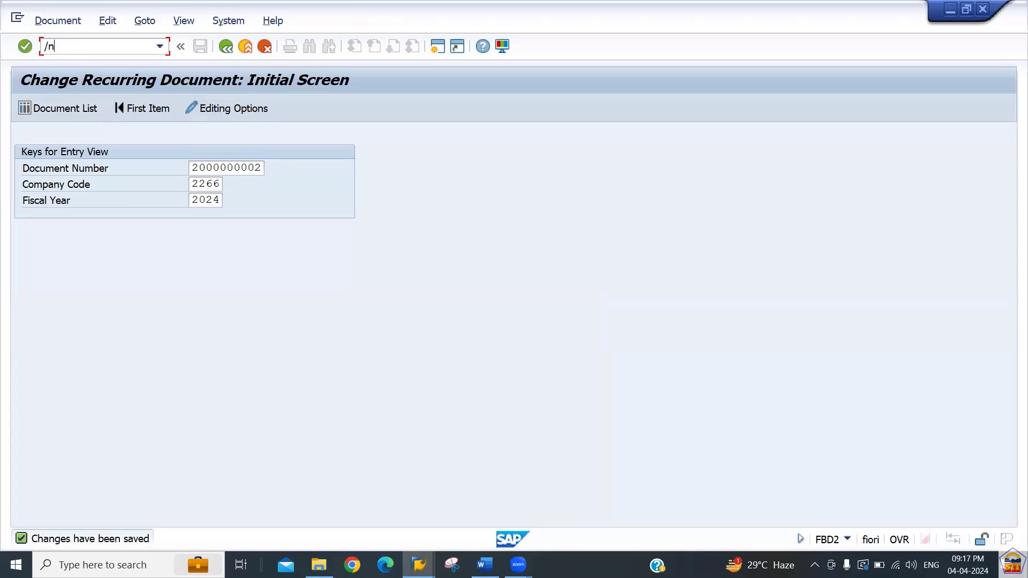
type("ob1")
key("BackSpace")
type("52")
key("Return")
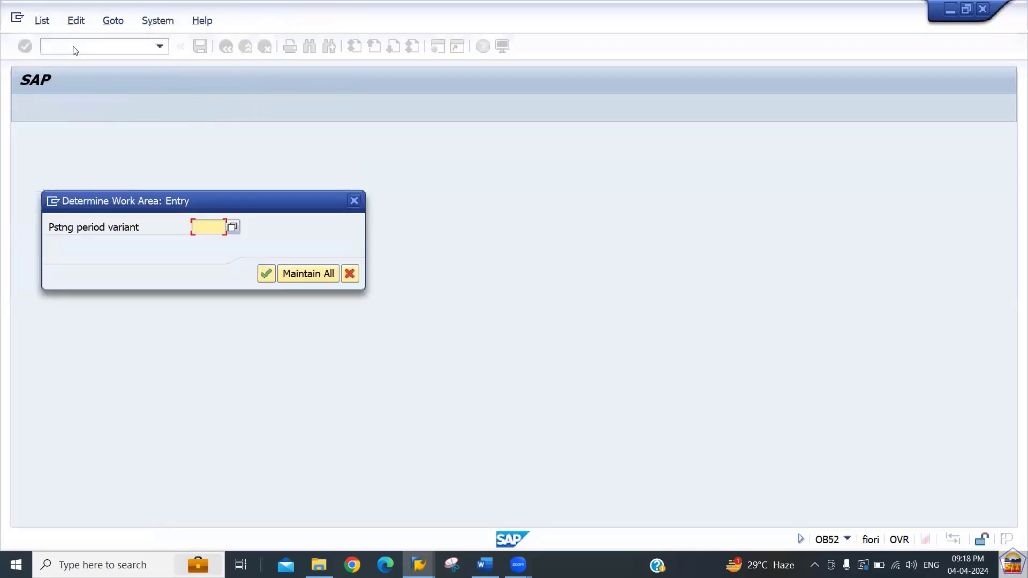
type("2266")
key("Return")
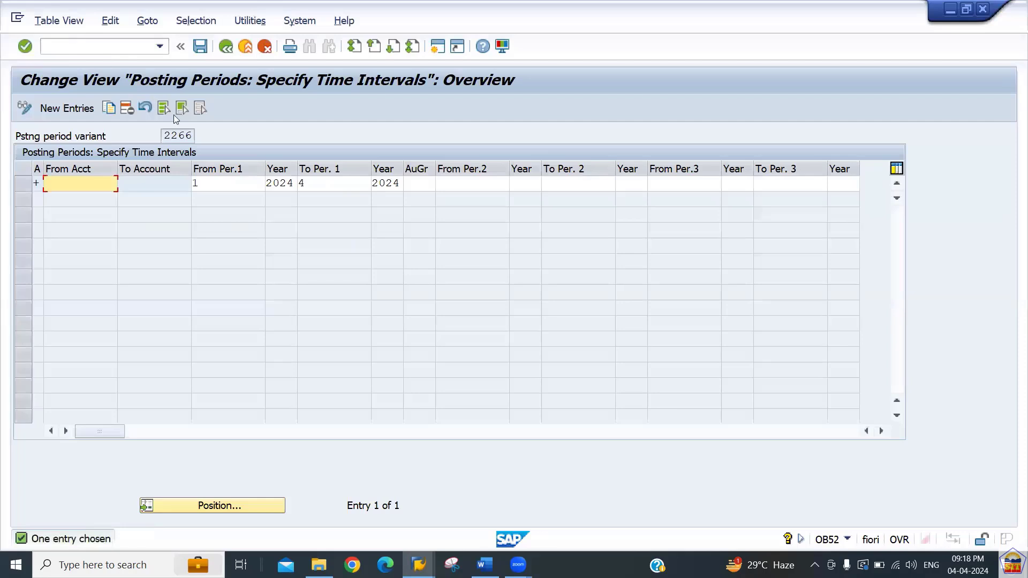
Step: Set To Per. 1 to 5 for the variant's posting periods and save under customizing request SBXK902009
left_click(198, 182)
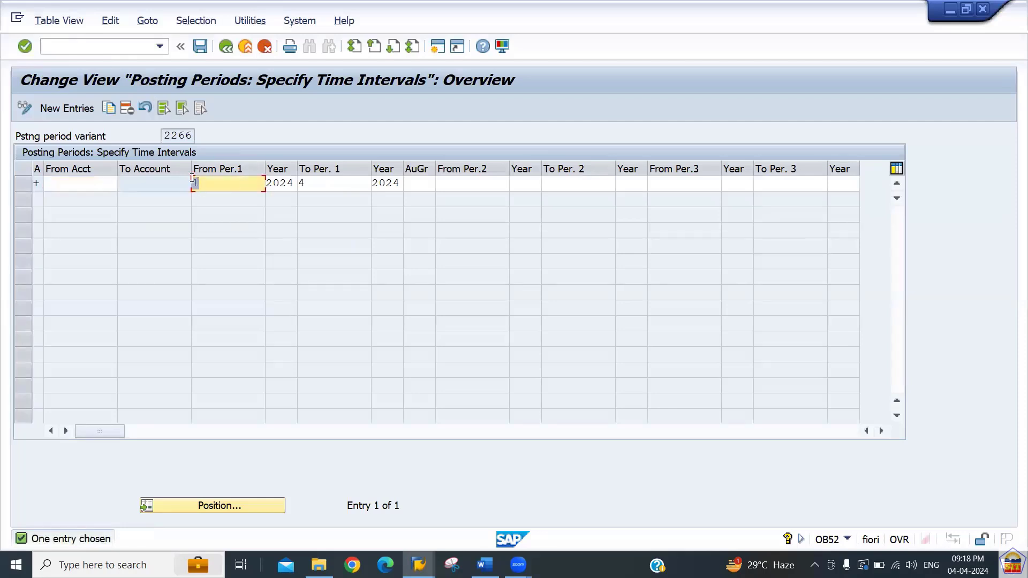
left_click(314, 180)
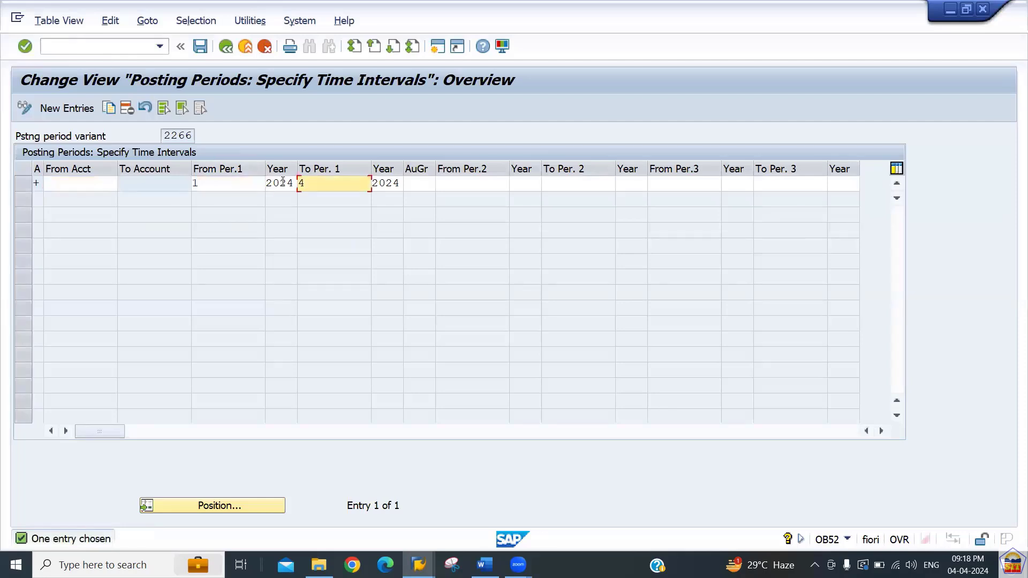
left_click(255, 183)
left_click(332, 187)
type("5")
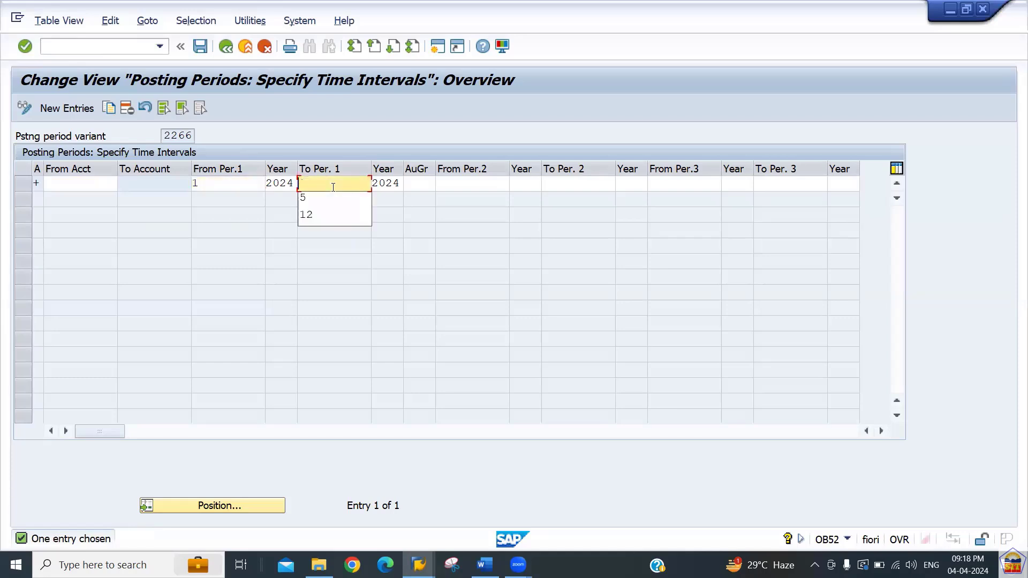
key("Return")
key("Return")
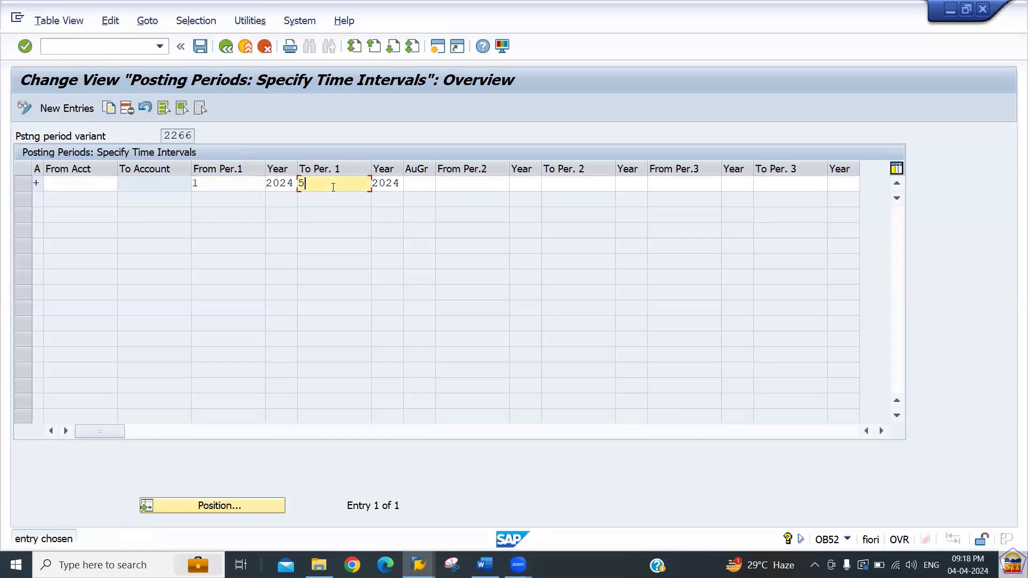
key("ctrl+s")
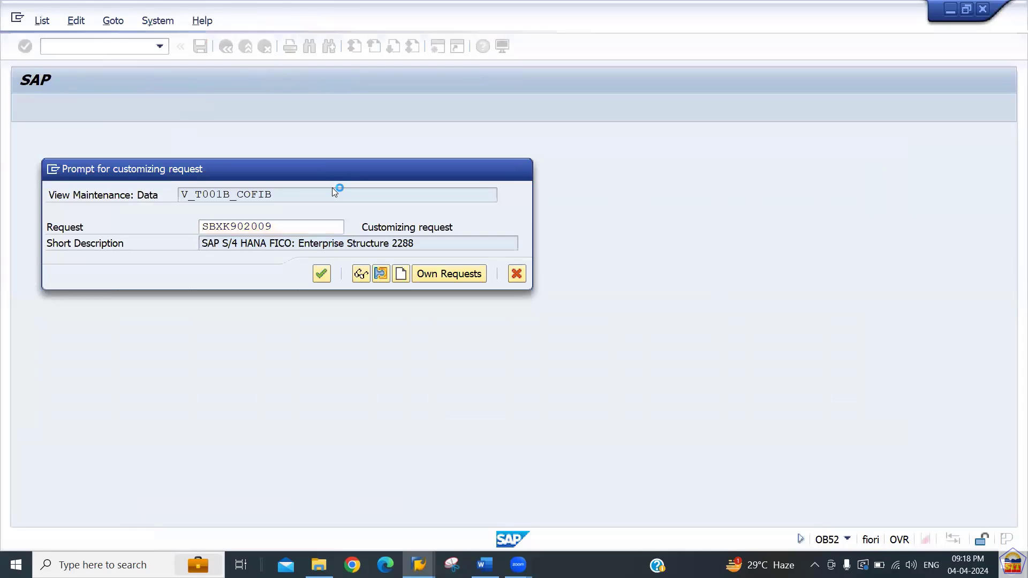
key("Return")
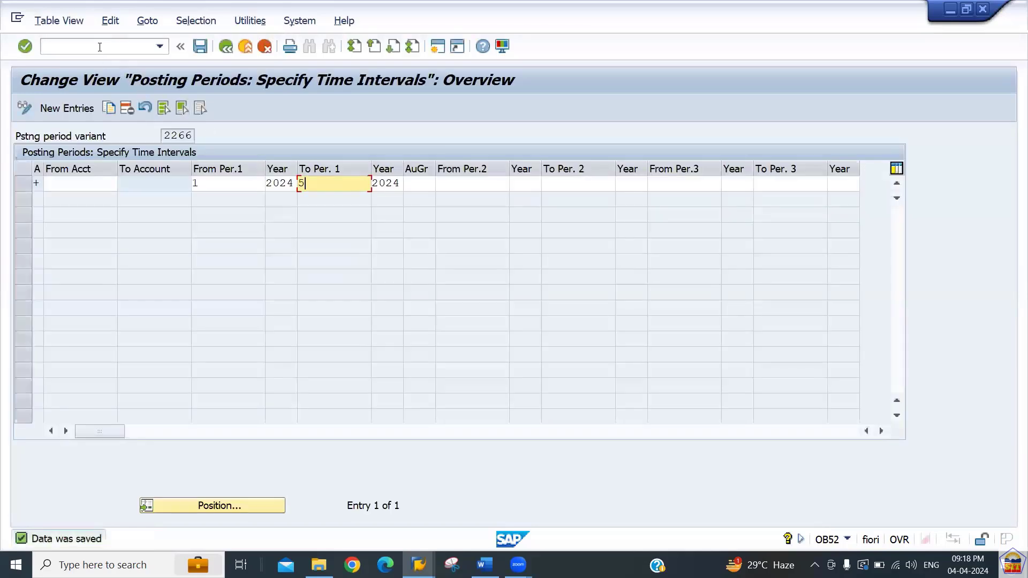
Step: Start transaction F.14 for creating posting documents from recurring documents
left_click(101, 47)
type("/nf.")
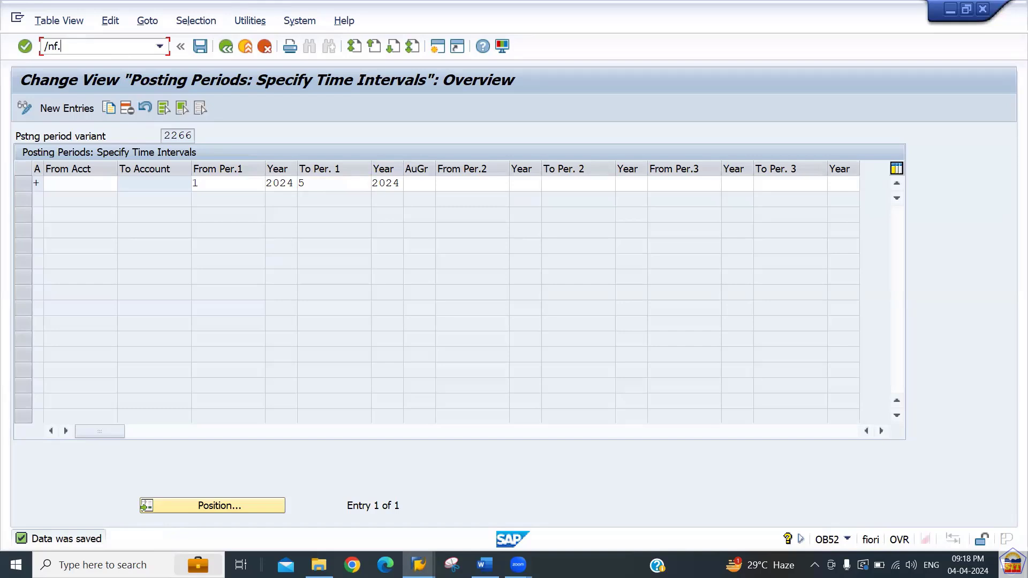
type("14")
key("Return")
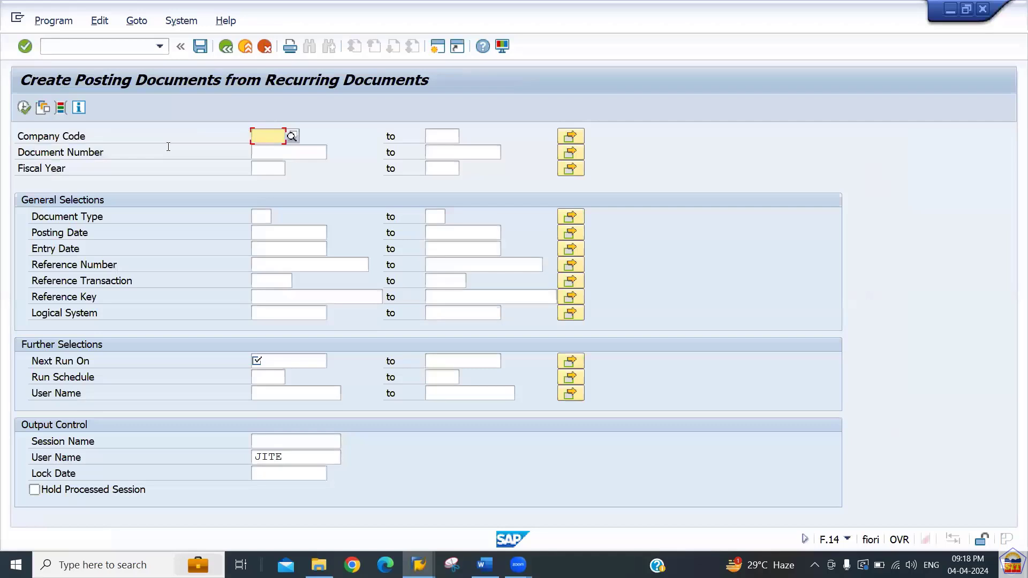
Step: Select company code 2266, document numbers from 1 to all, and fiscal year 2024 for the posting run
type("2266")
left_click(298, 154)
type("1")
key("Tab")
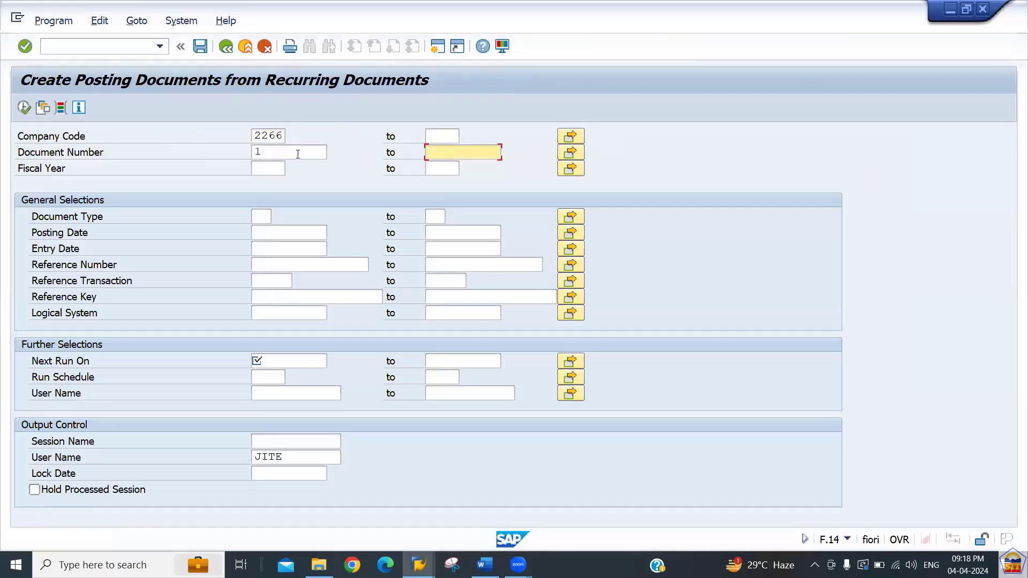
type("all")
key("Tab")
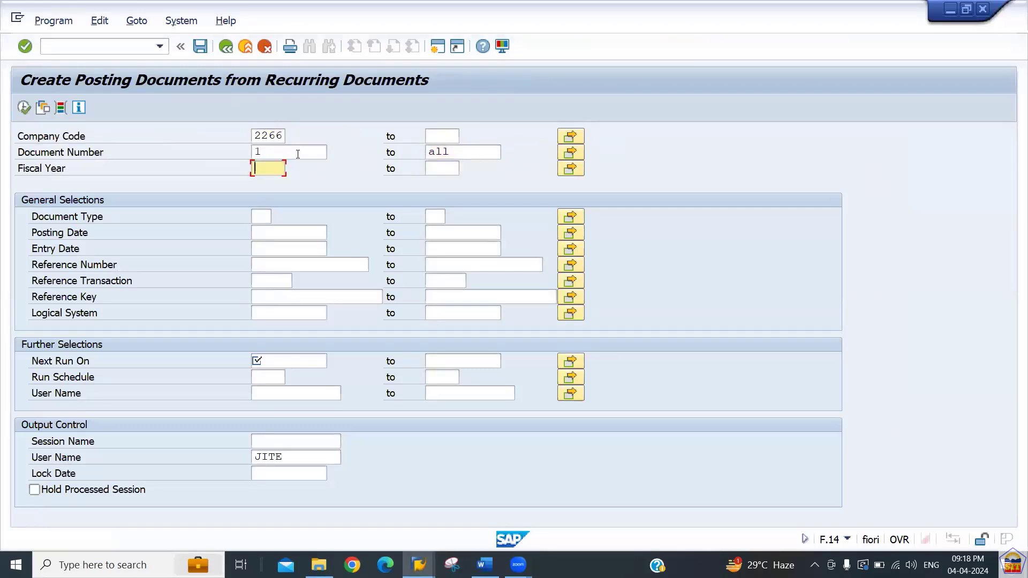
type("2024")
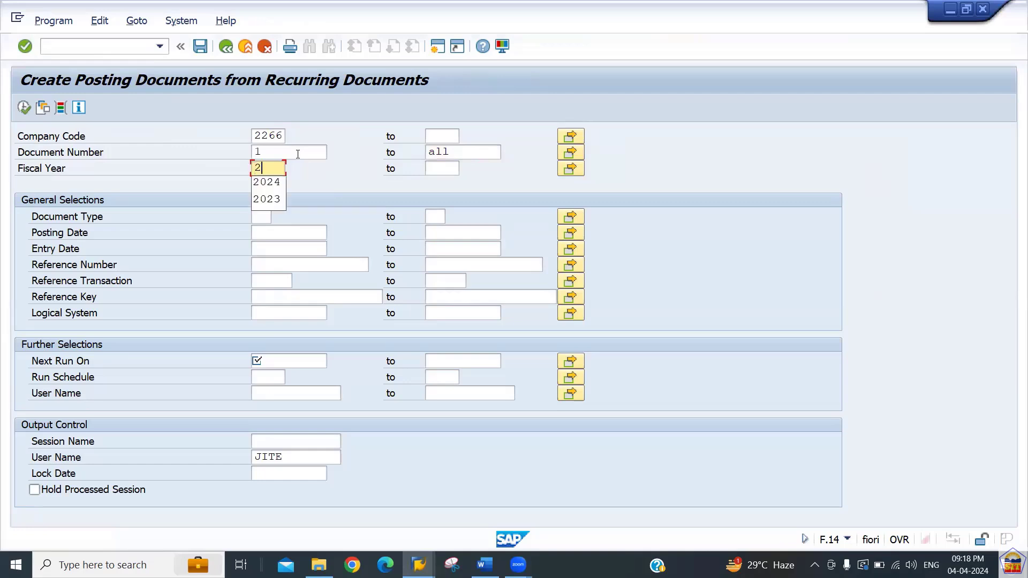
Step: Set the start date of the Next Run On selection to 01.05.2025
key("Tab")
key("Tab")
key("Tab")
key("Tab")
key("Tab")
key("Tab")
key("Tab")
key("Tab")
key("Tab")
key("Tab")
key("Tab")
key("Tab")
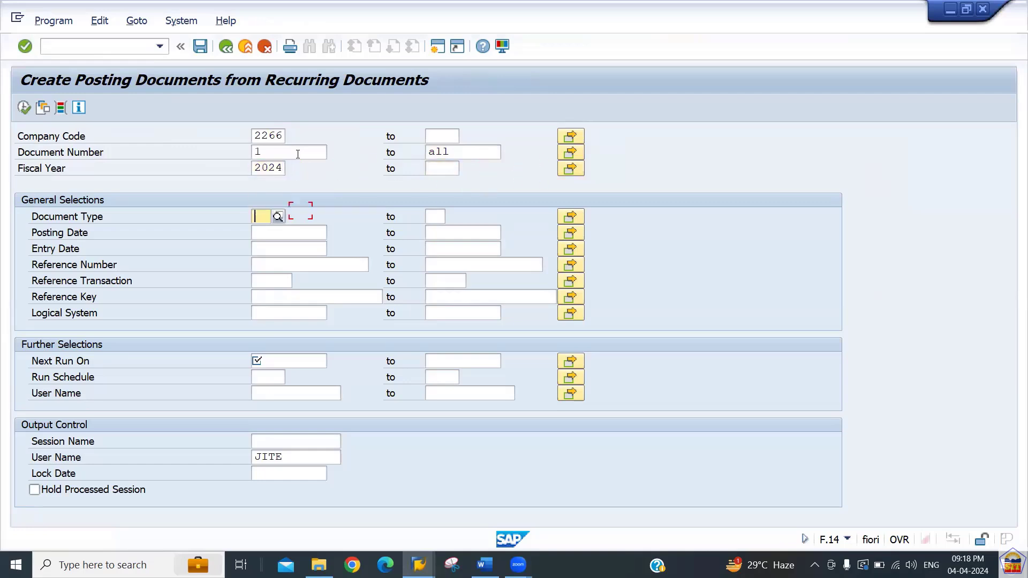
key("Tab")
key("Tab")
key("Tab")
key("Tab")
key("Tab")
key("Tab")
key("Tab")
key("Tab")
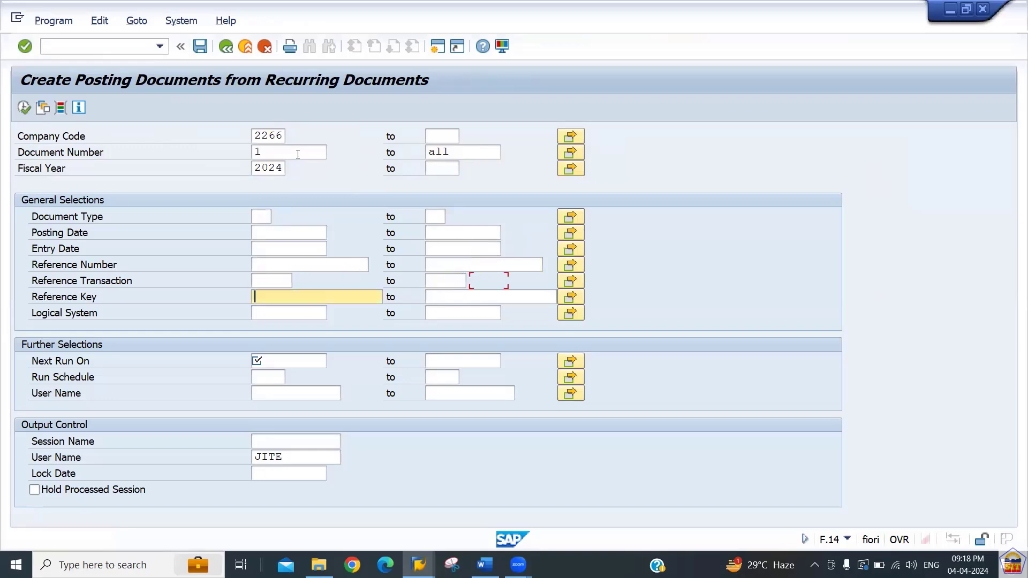
key("Tab")
key("Tab")
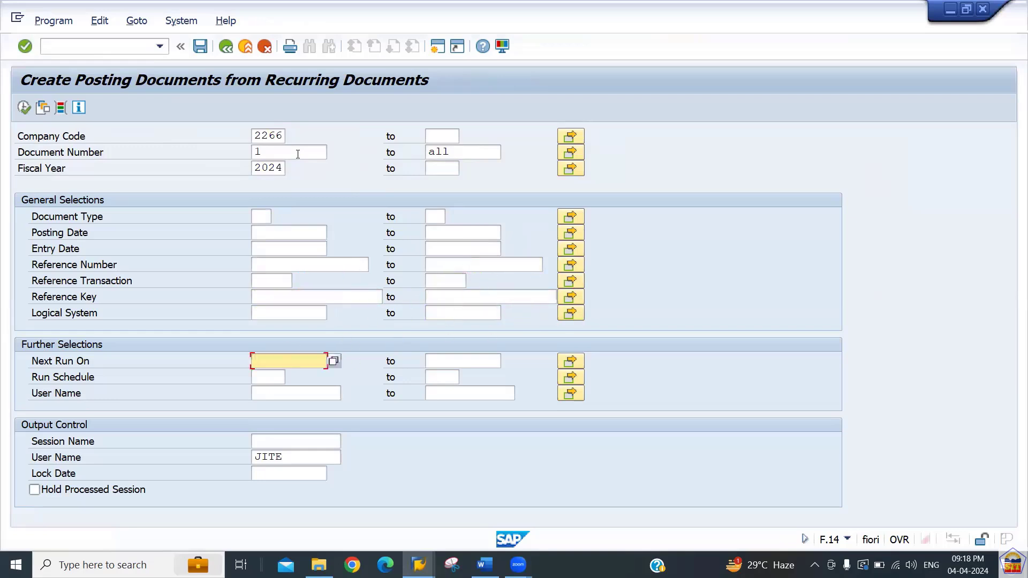
type("01.05")
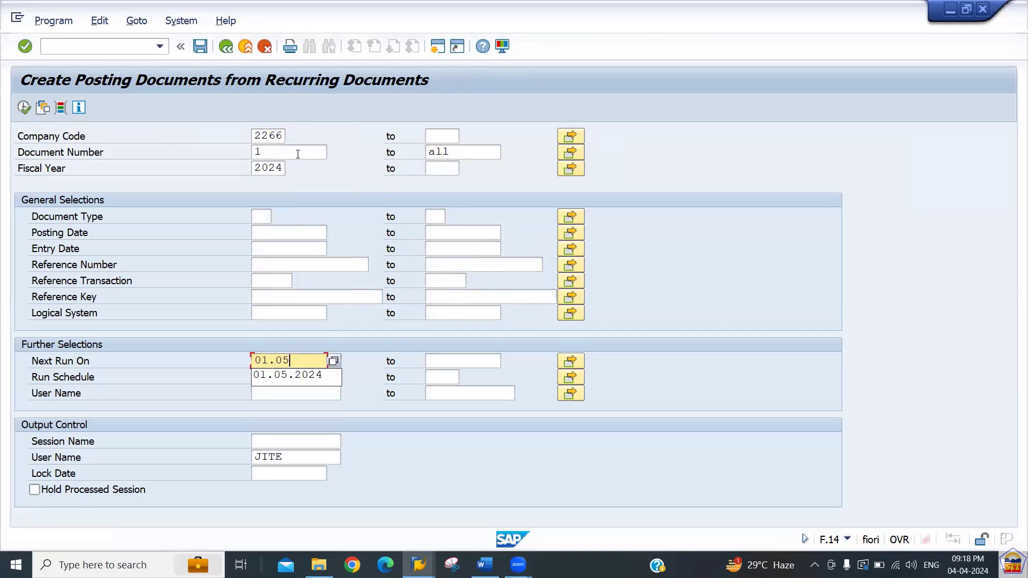
type(".2025")
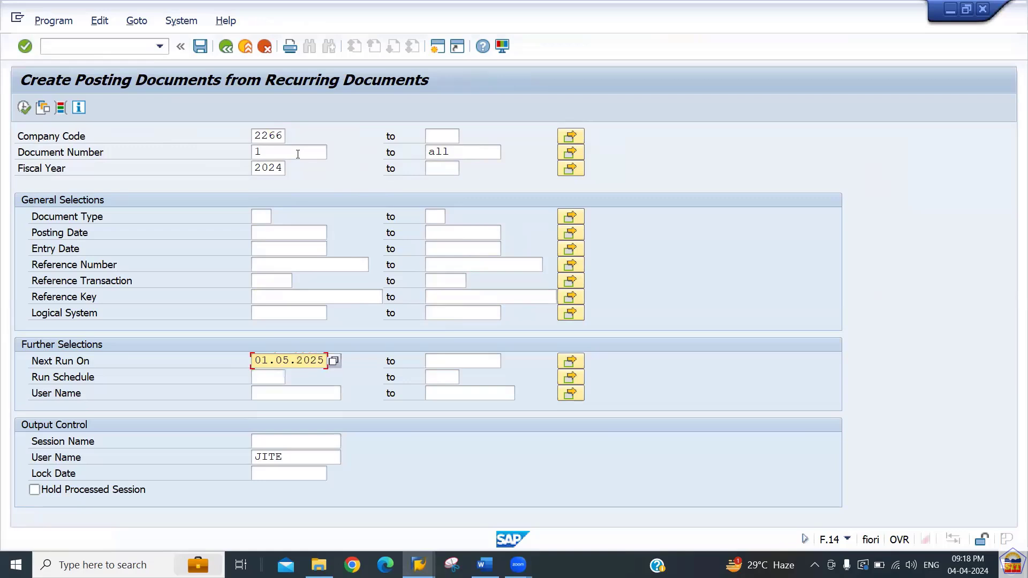
Step: Set the start date of the Next Run On selection to 01.05.2024
key("BackSpace")
type("4")
key("Tab")
key("Tab")
key("Tab")
key("Tab")
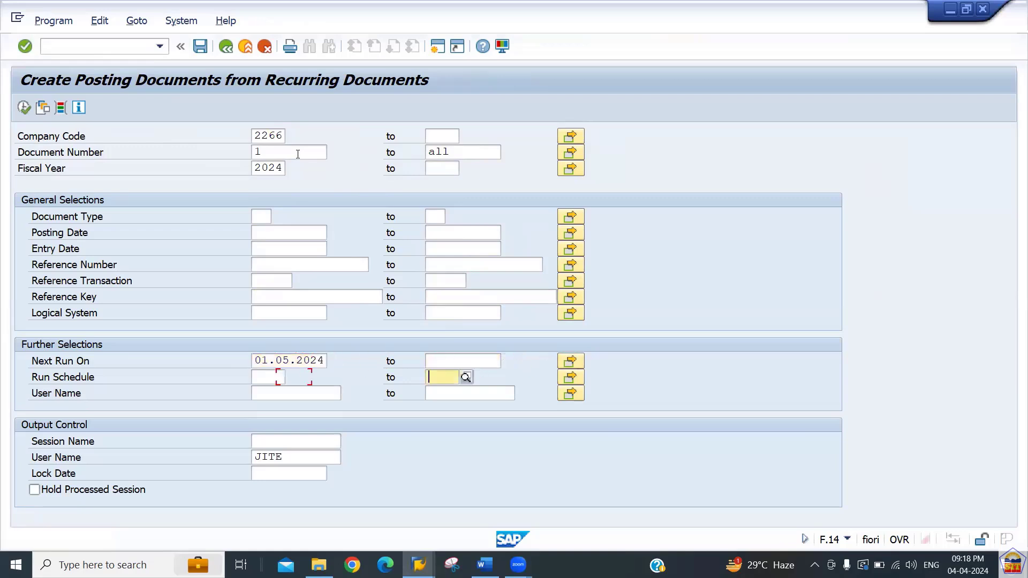
Step: Name the session may.24 and execute the posting run for the recurring documents
key("Tab")
key("Tab")
key("Tab")
key("Up")
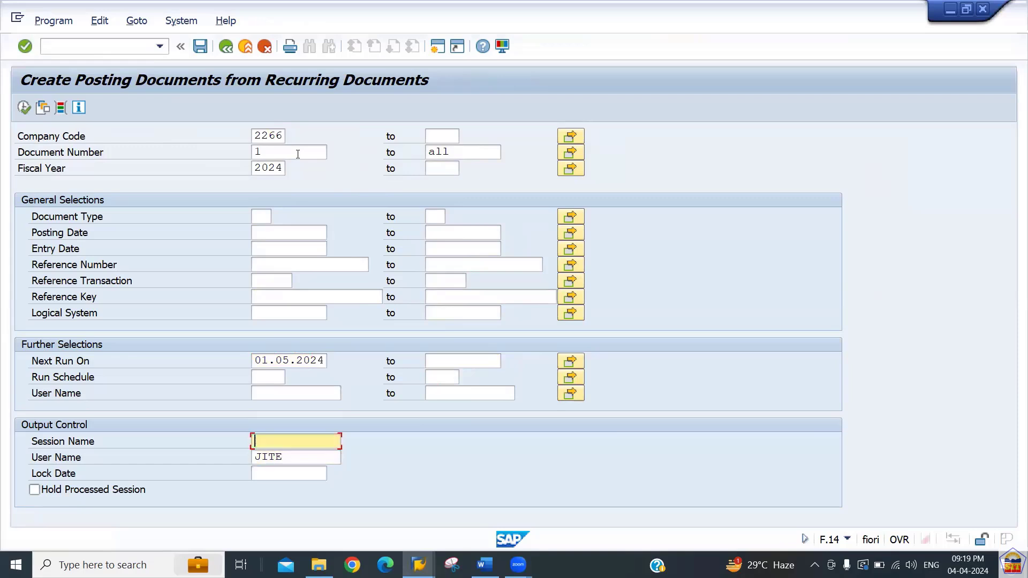
type("may.24")
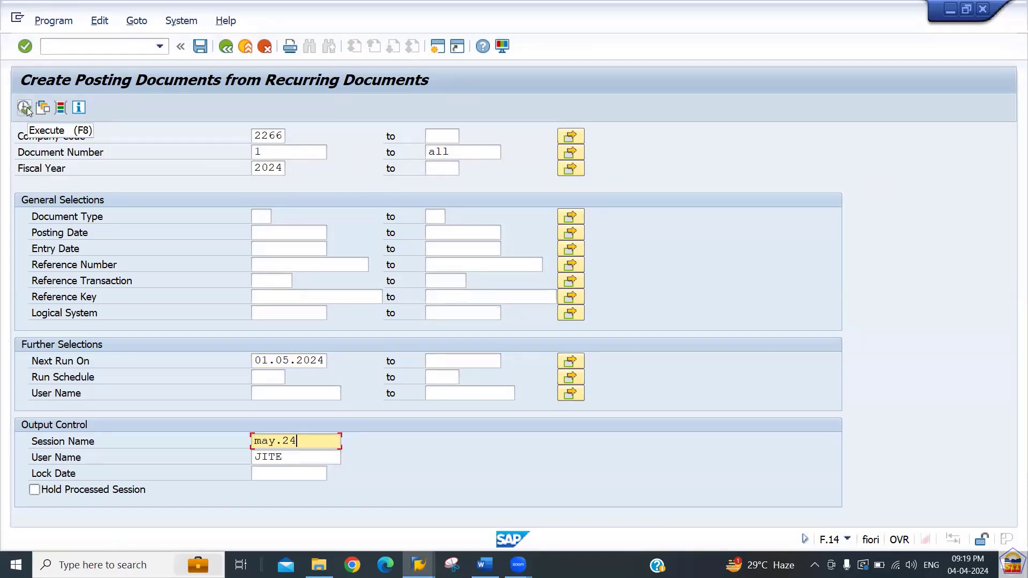
left_click(25, 107)
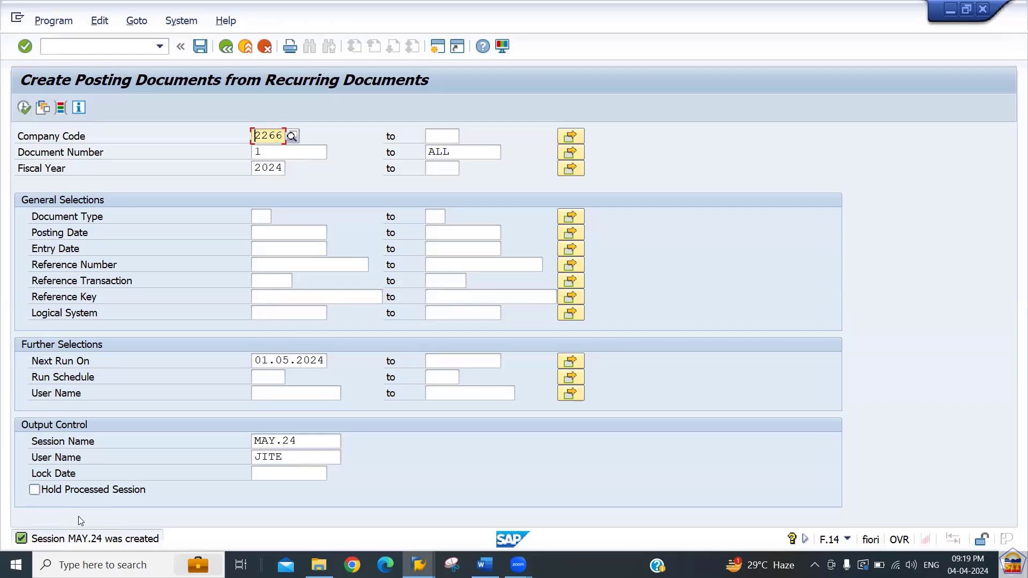
Step: Start transaction SM35 for the batch input session overview
left_click(183, 22)
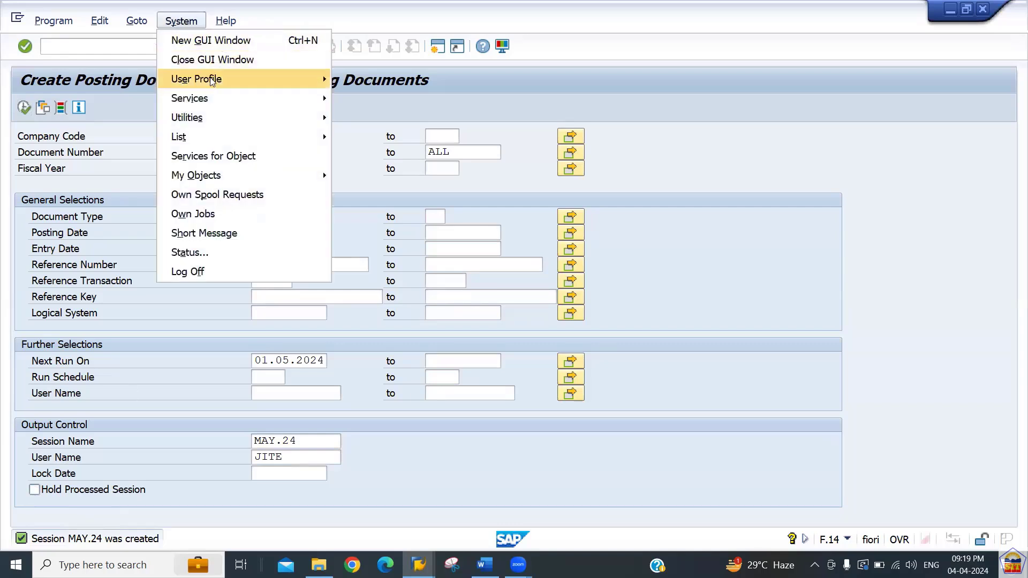
mouse_move(217, 96)
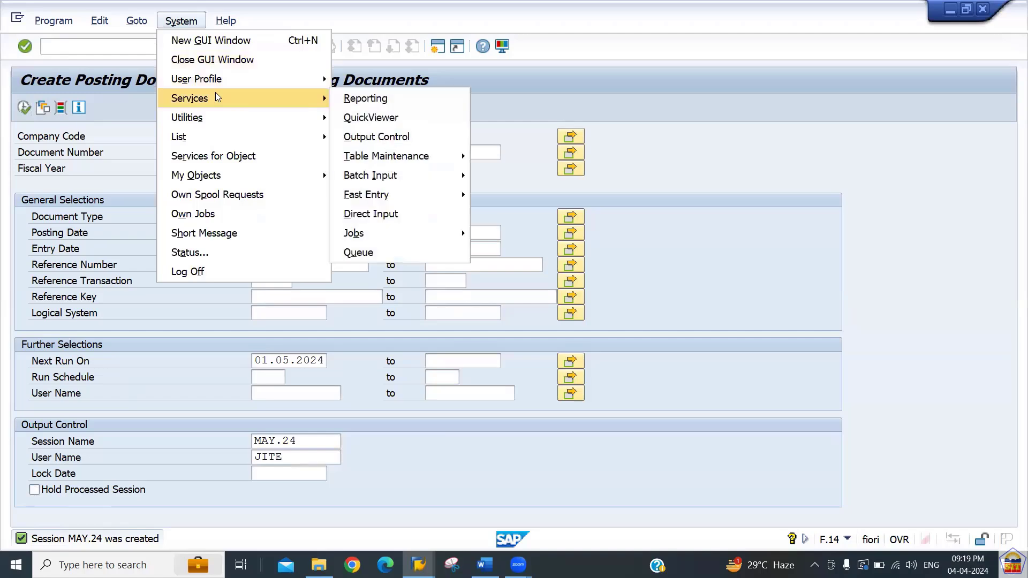
left_click(119, 44)
type("/nsm")
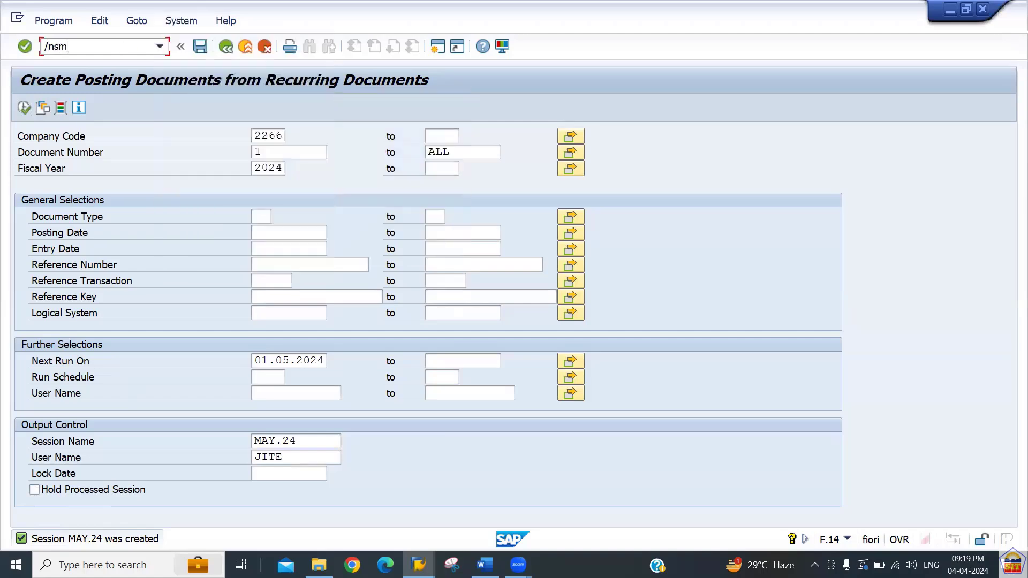
type("35")
key("Return")
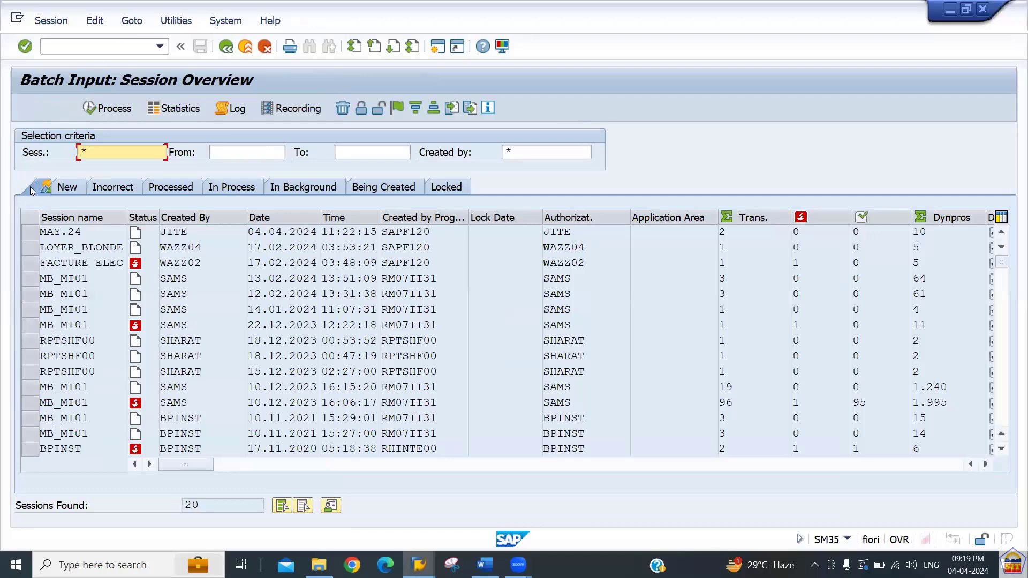
Step: Process session MAY.24 in Display errors only mode
left_click(30, 233)
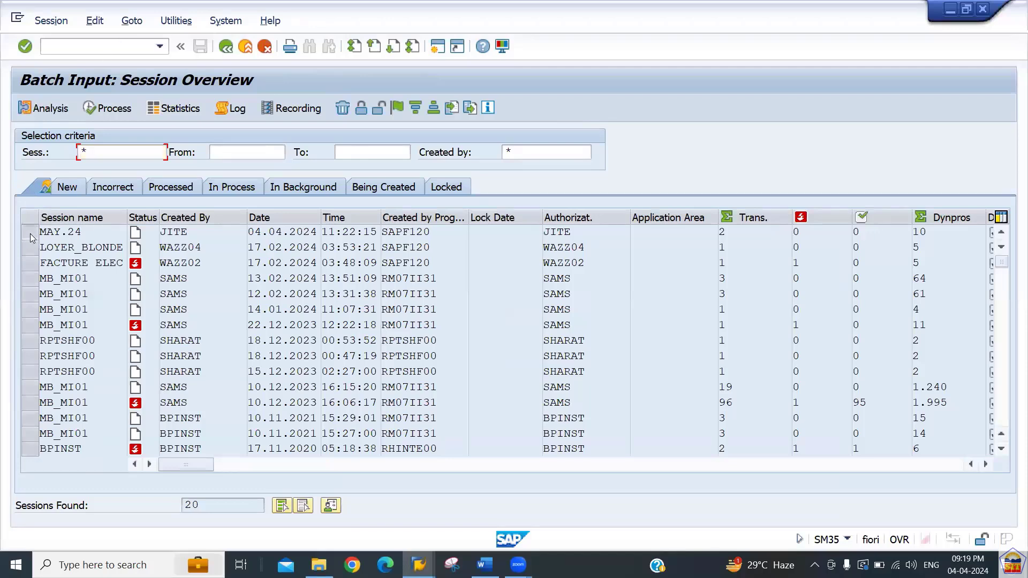
left_click(105, 109)
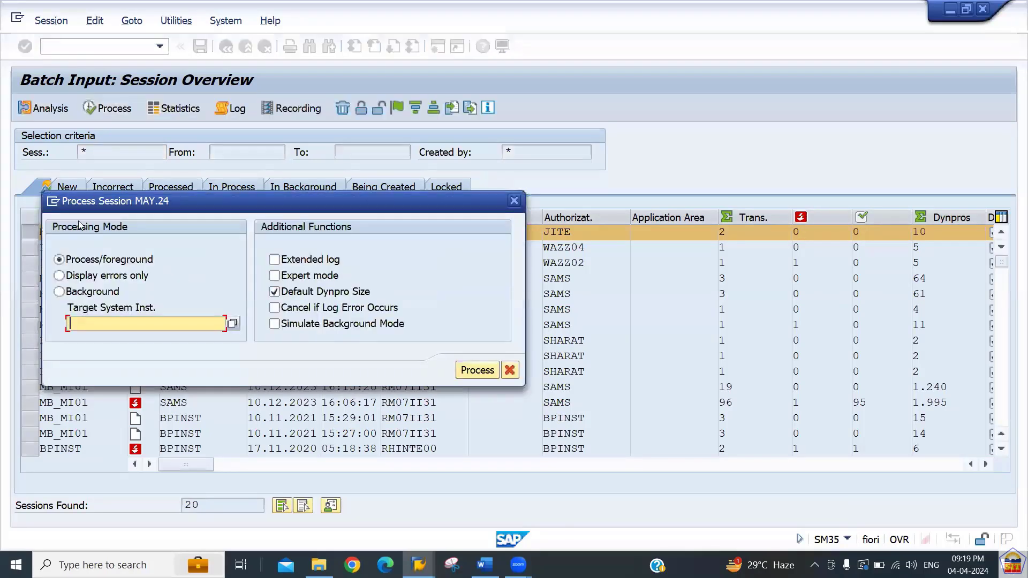
left_click(60, 275)
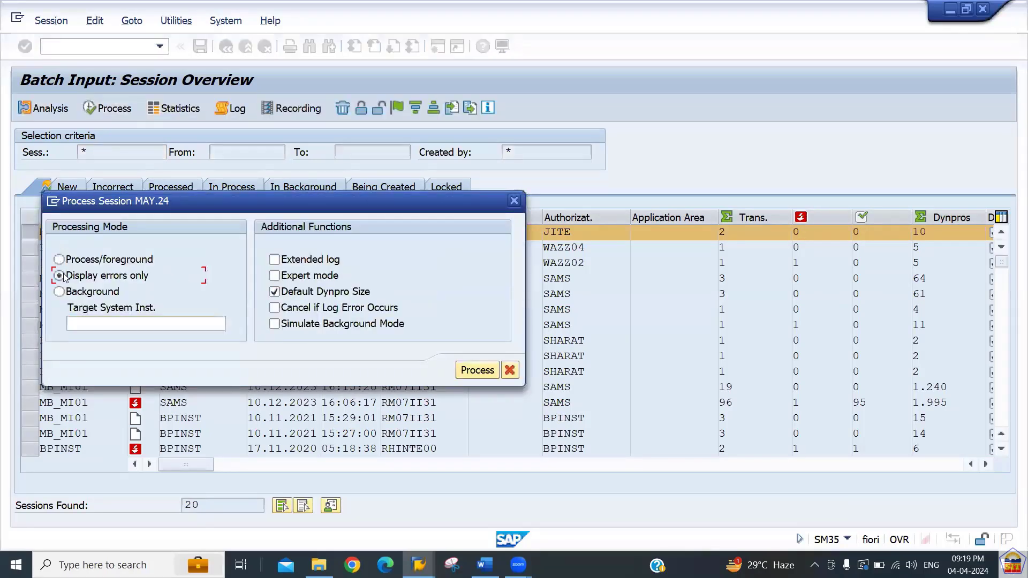
left_click(483, 373)
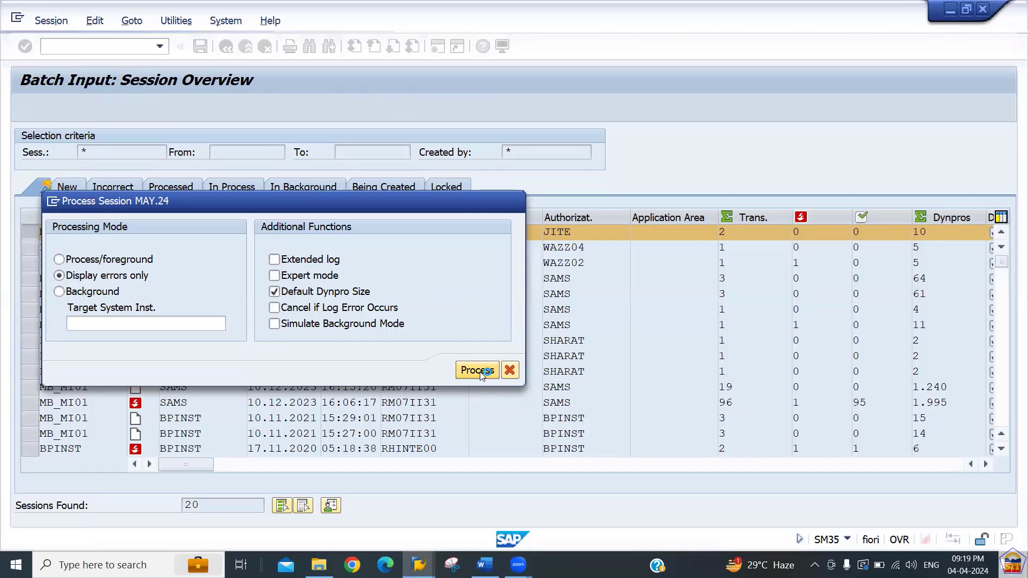
type("b")
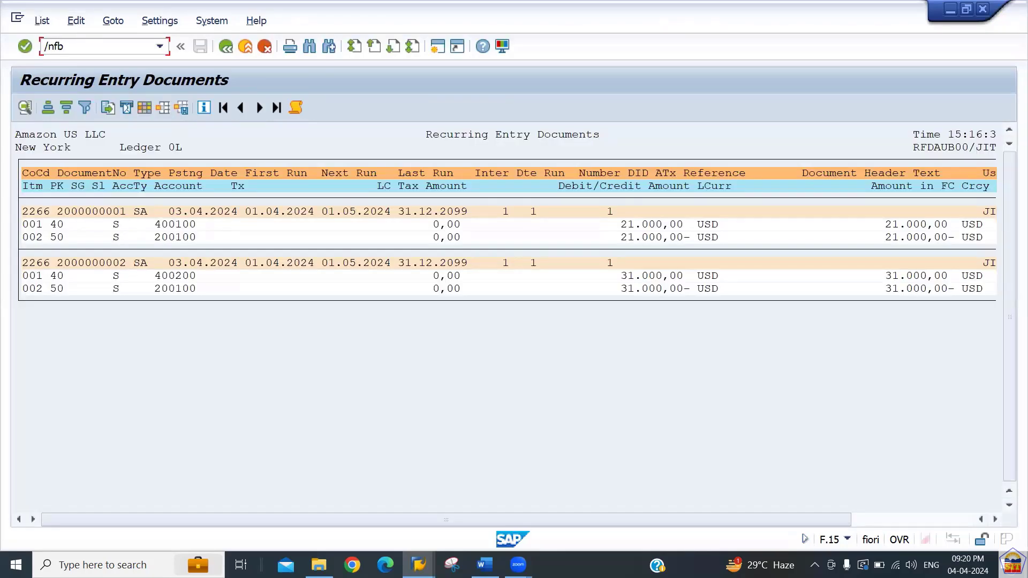
type("02")
key("Return")
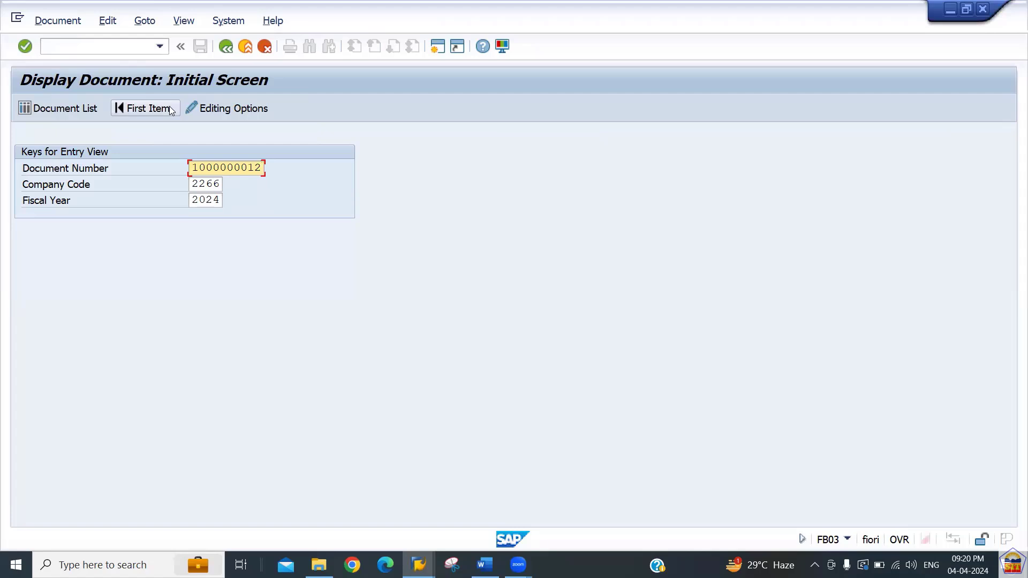
left_click(170, 110)
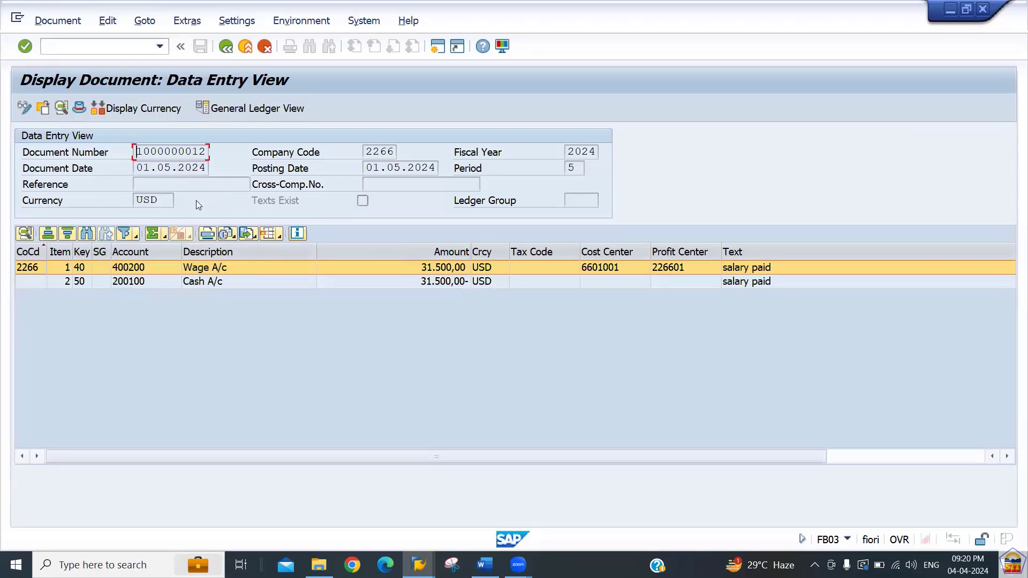
left_click_drag(366, 168, 452, 179)
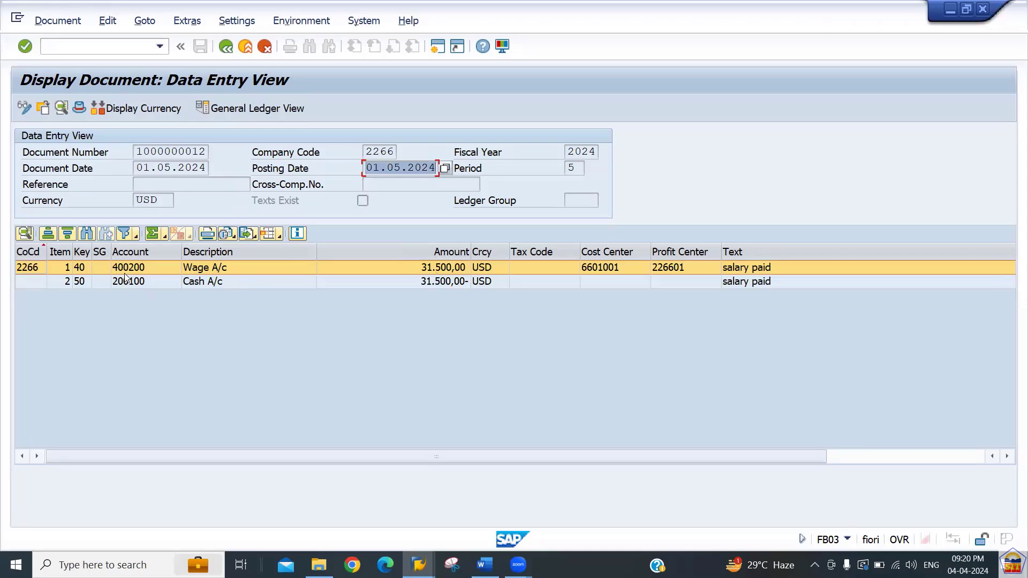
left_click(226, 48)
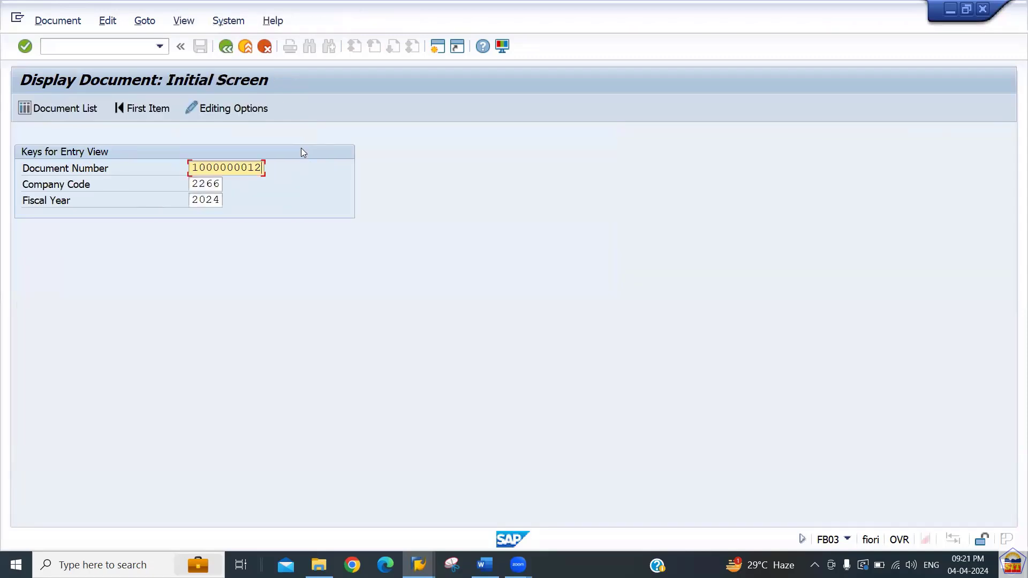
key("BackSpace")
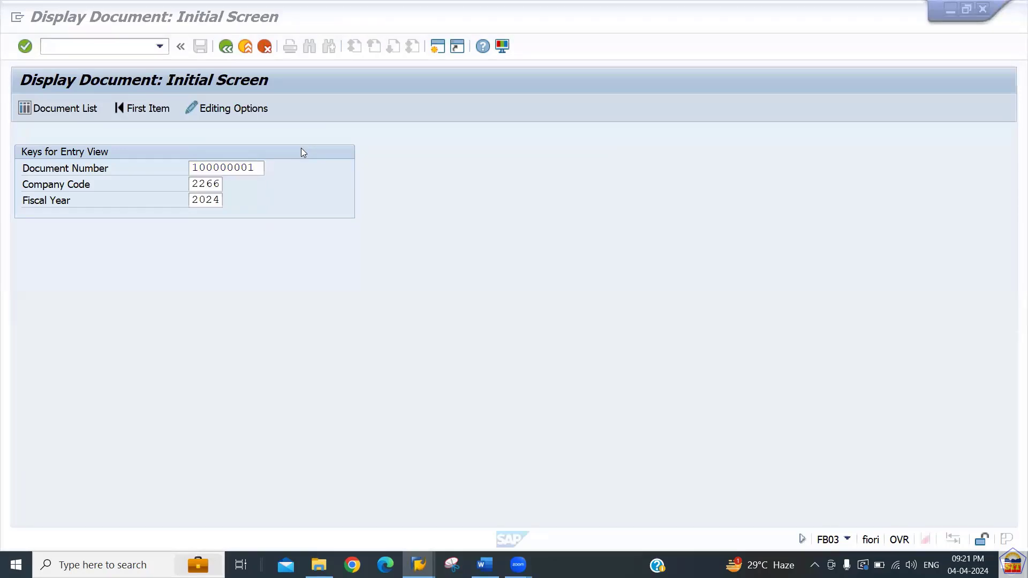
type("1")
key("Return")
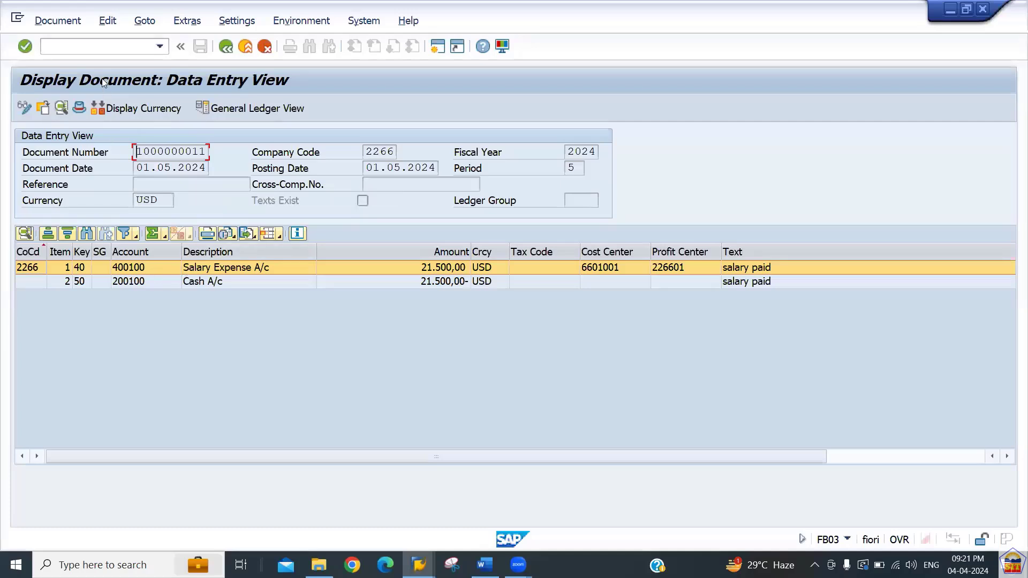
Step: Start transaction FS10N and check the period 5 debit of G/L account 400100 for company code 2266, fiscal year 2024
left_click(104, 46)
type("/")
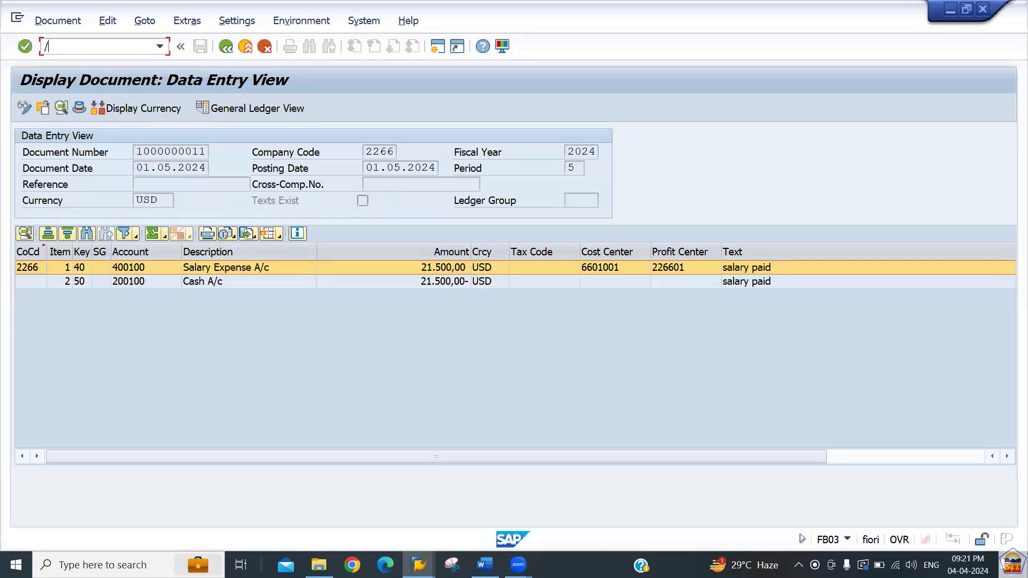
type("nfs10n")
key("Return")
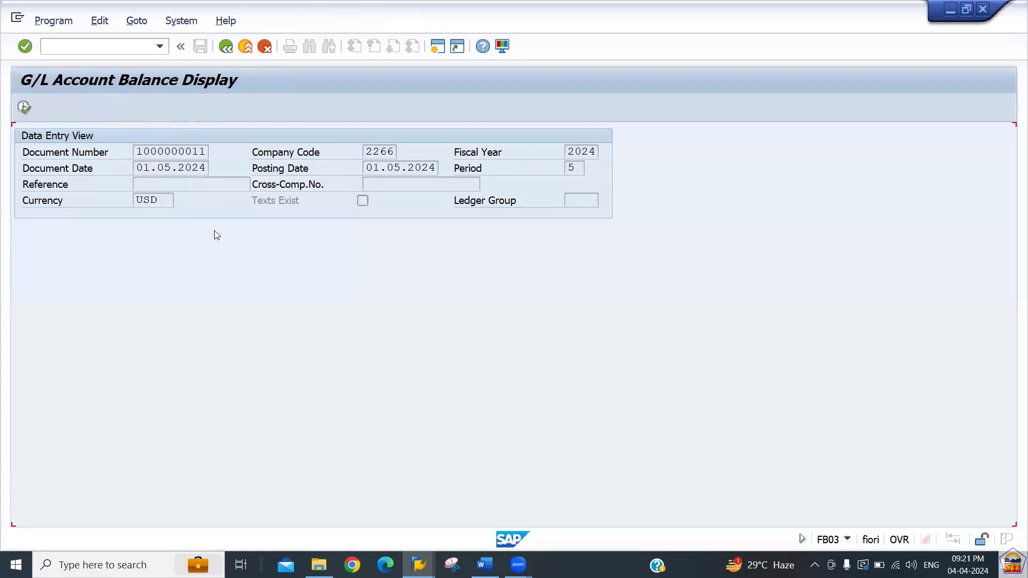
type("4001000")
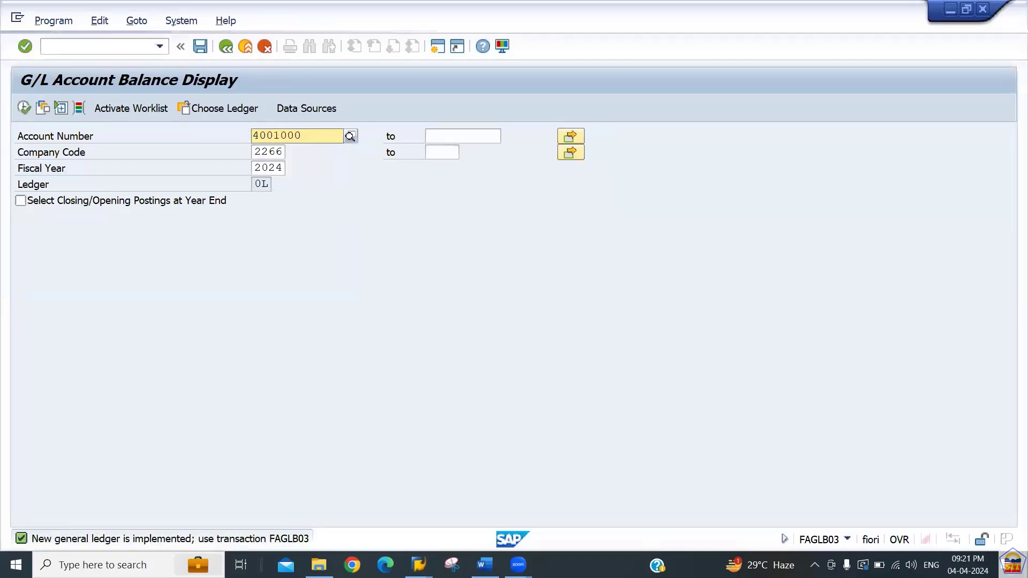
key("Delete")
key("Return")
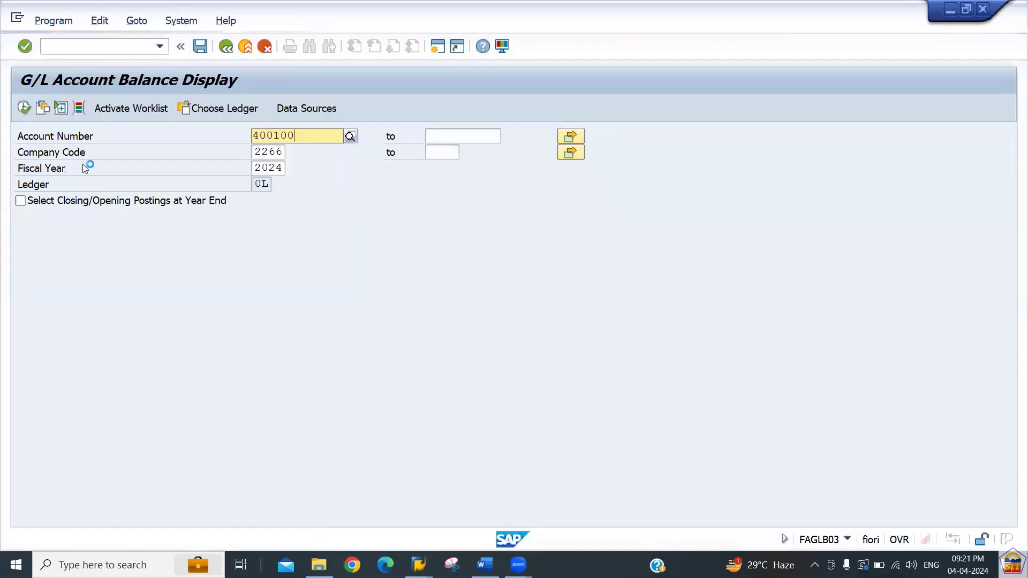
left_click(22, 110)
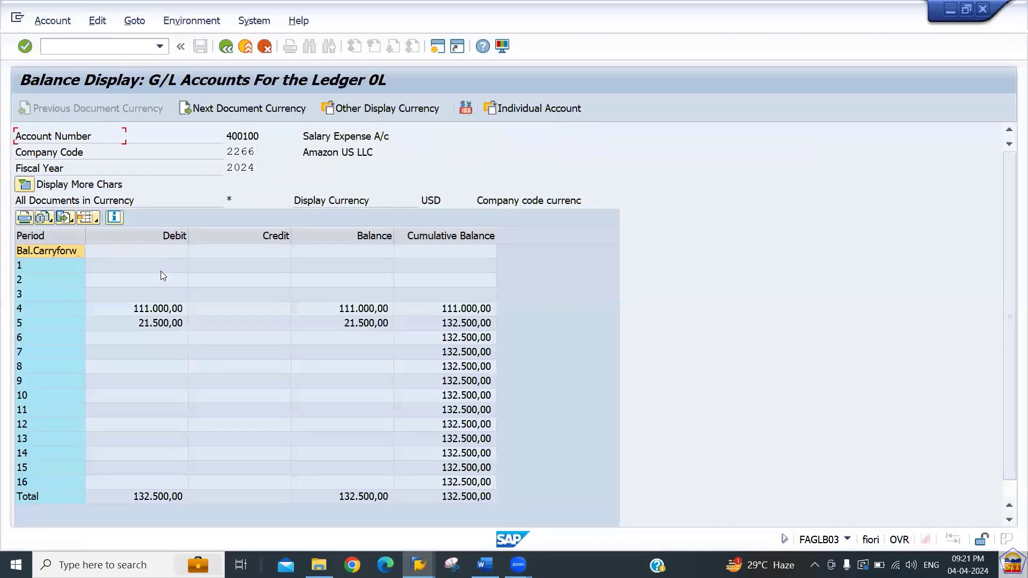
left_click(160, 323)
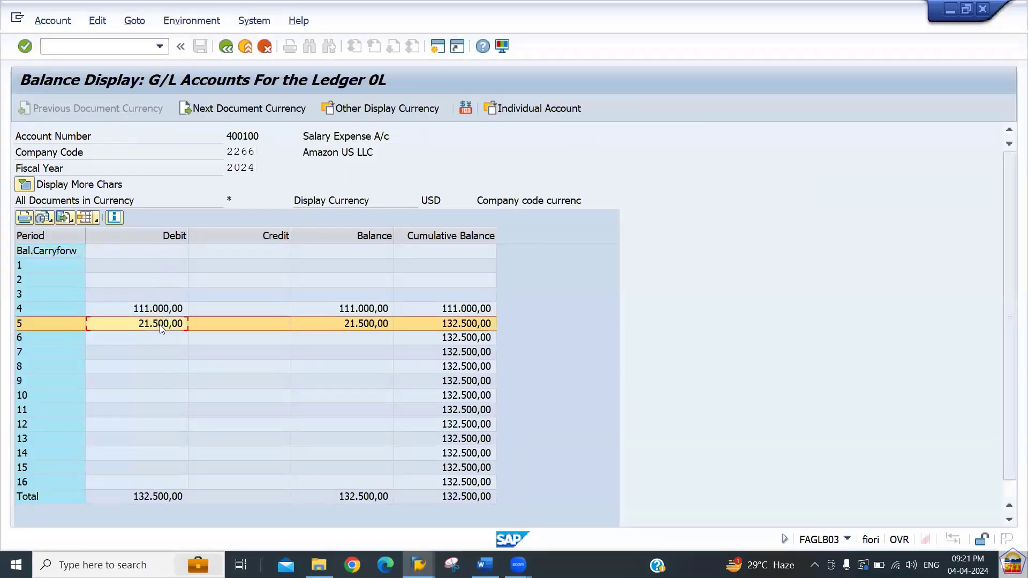
left_click(226, 47)
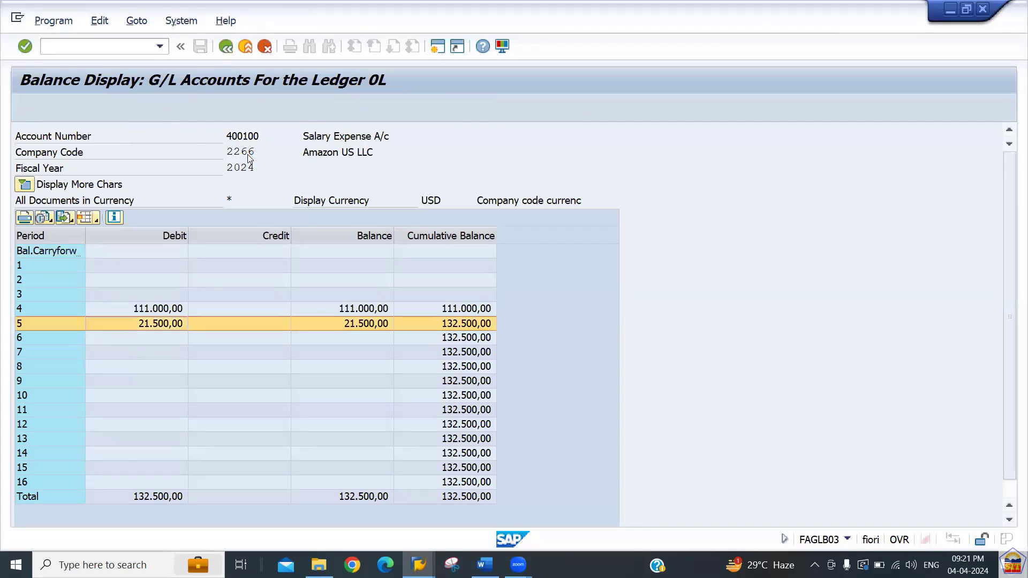
Step: Display the balances of G/L account 400200 and check its period 5 debit
left_click(297, 137)
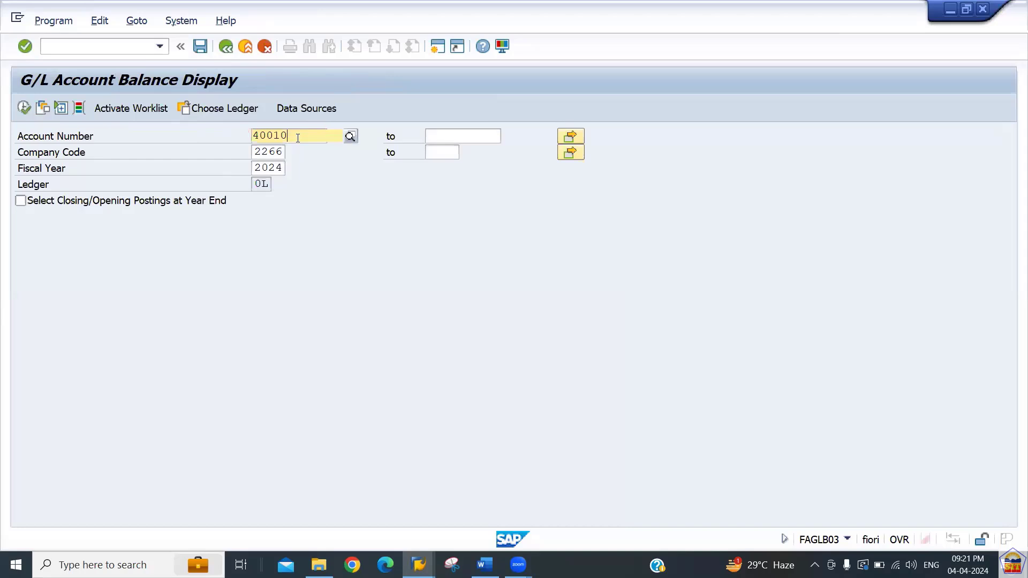
key("BackSpace")
key("BackSpace")
key("BackSpace")
type("200")
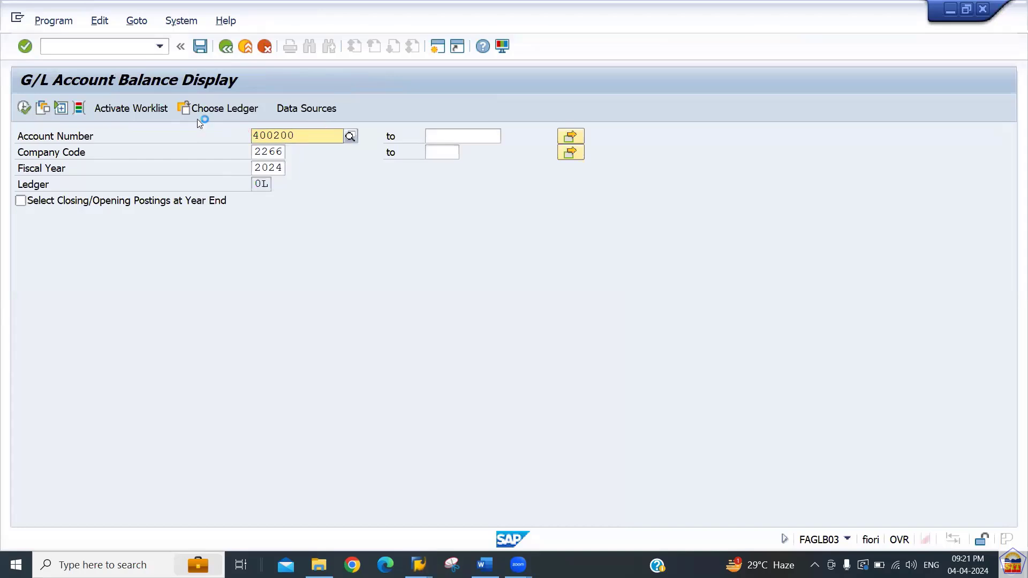
left_click(25, 108)
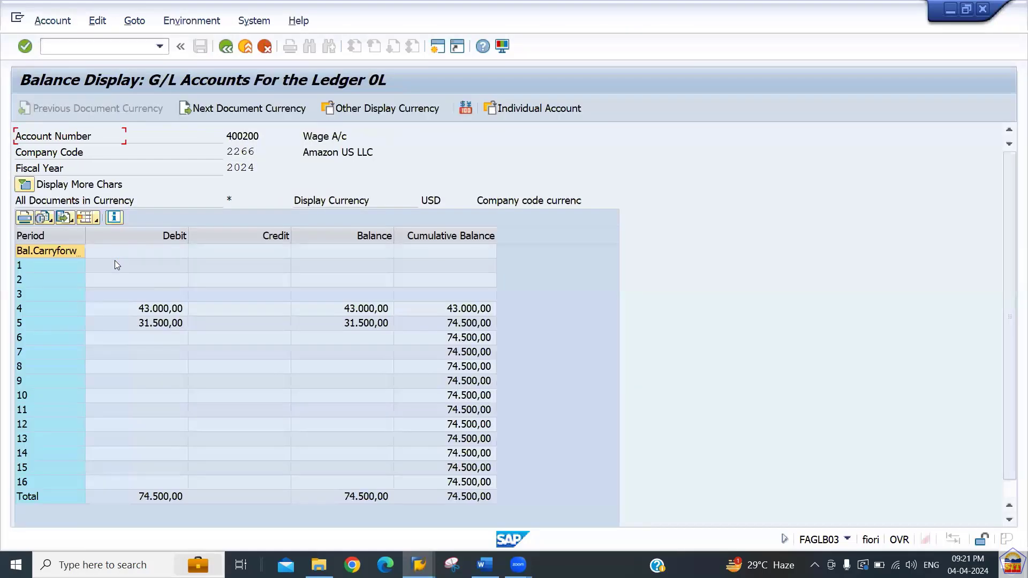
left_click(155, 328)
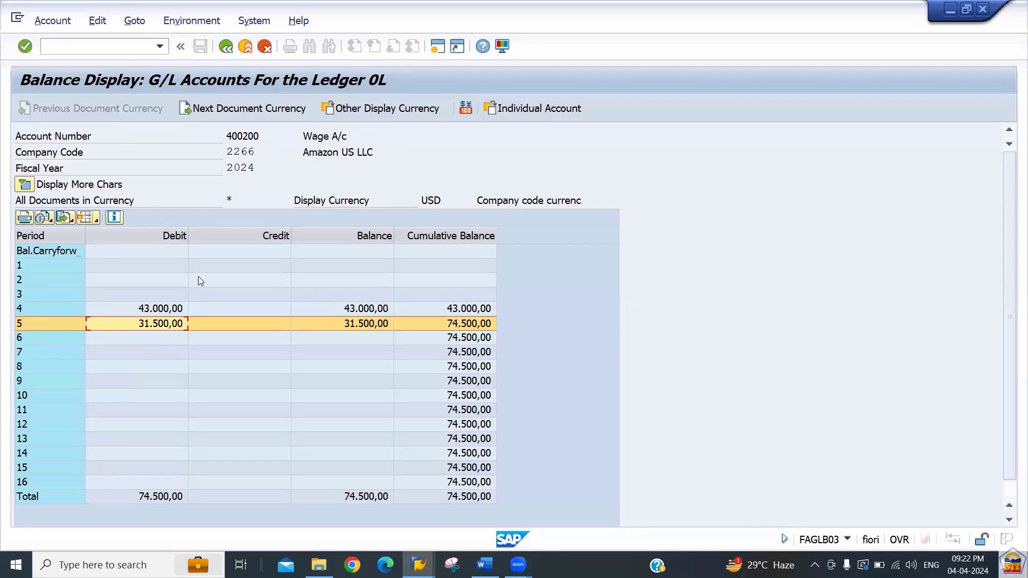
Step: Switch to the S4 HANA General Ledger Accounting document in Word and read the step on deleting recurring documents
key("alt+Tab")
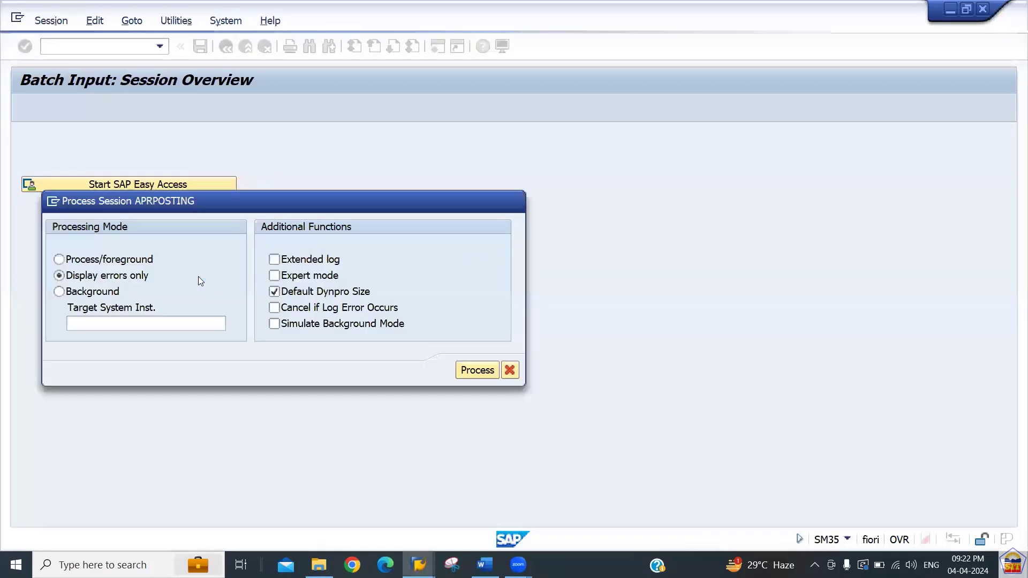
key("alt+Tab")
key("alt+Tab")
key("alt+Tab")
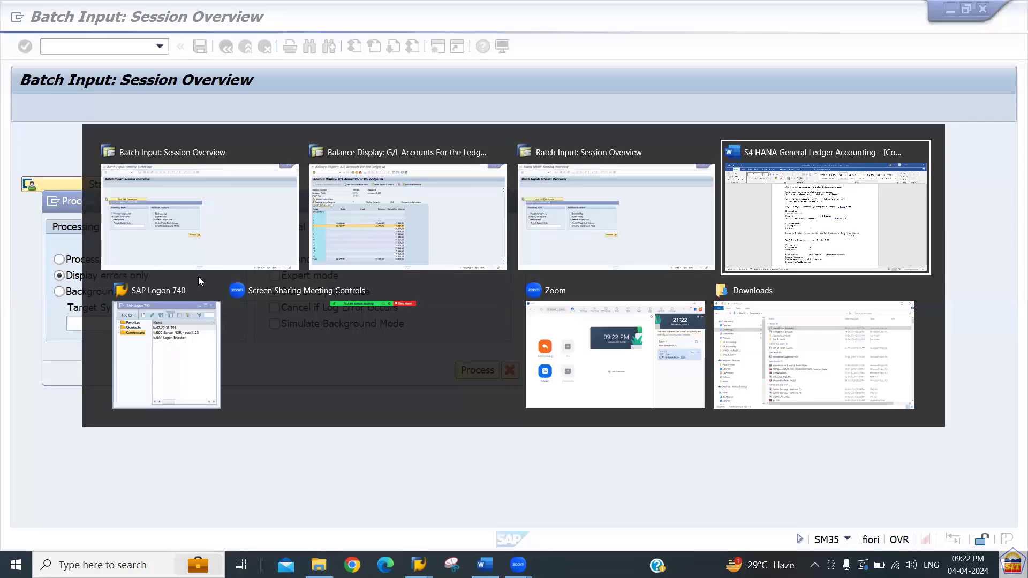
scroll(196, 281, "down", 5)
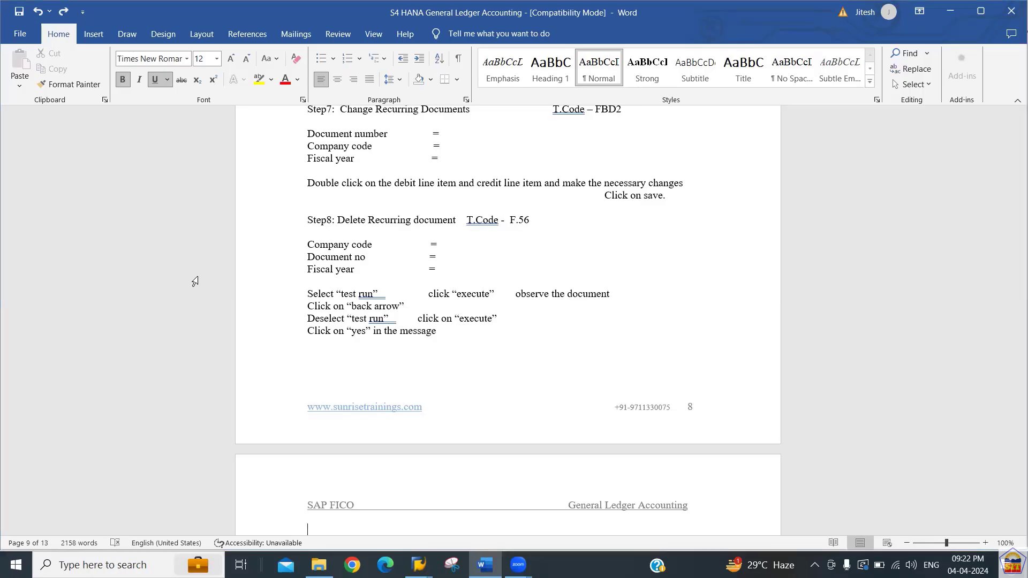
key("alt+Tab")
key("alt+Tab")
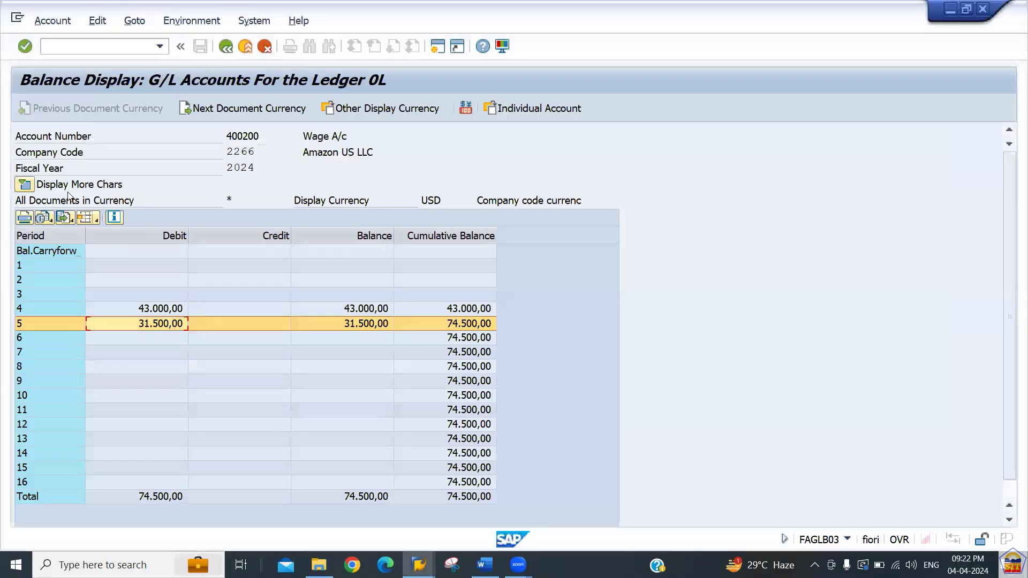
left_click(120, 46)
type("/")
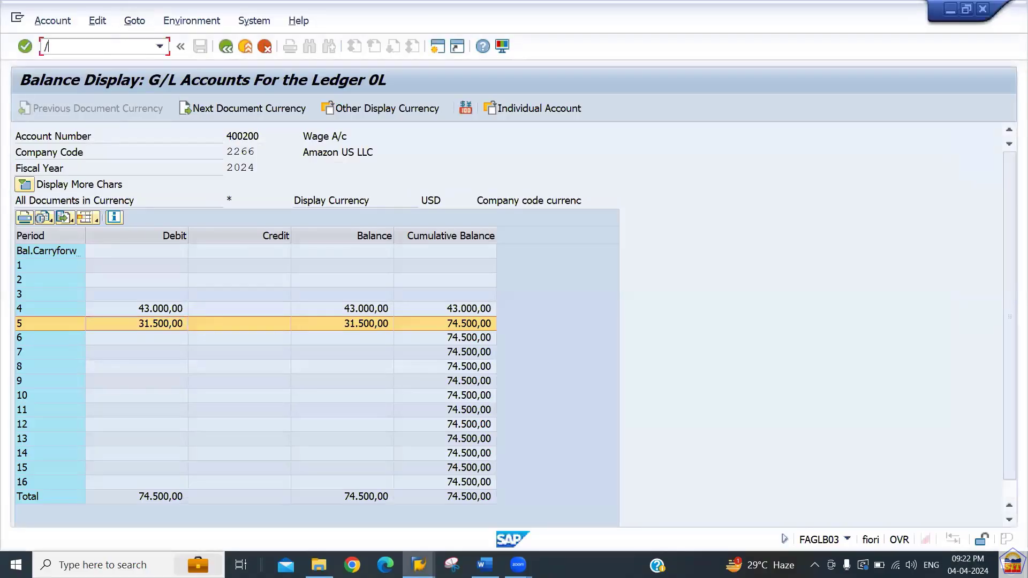
type("nfbd2")
key("Return")
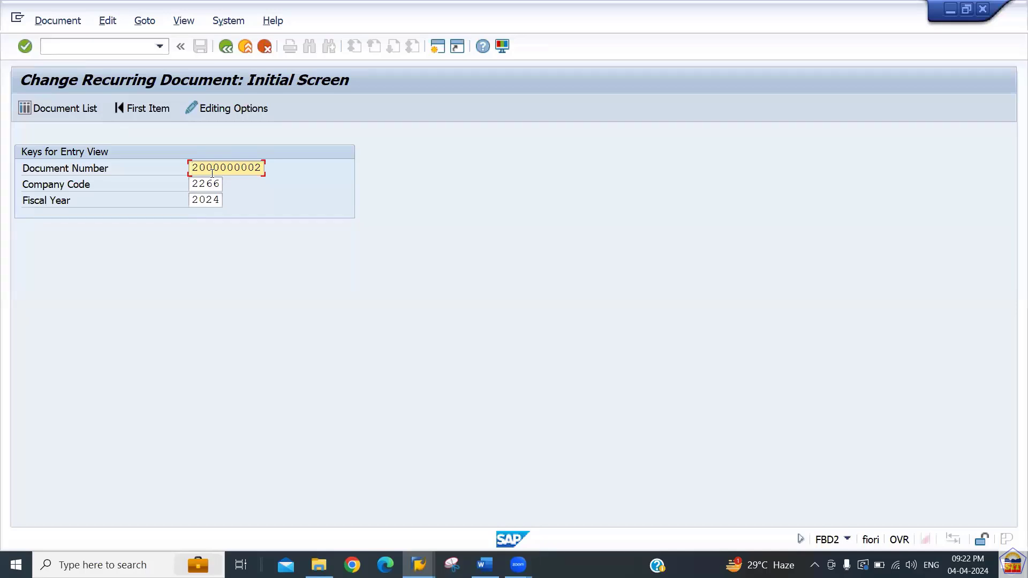
key("Return")
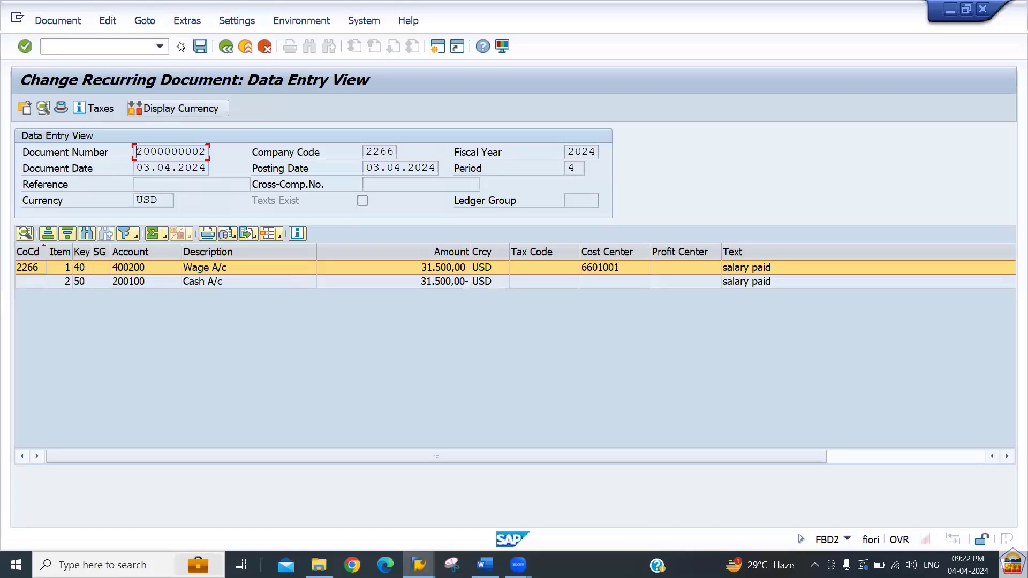
left_click(154, 22)
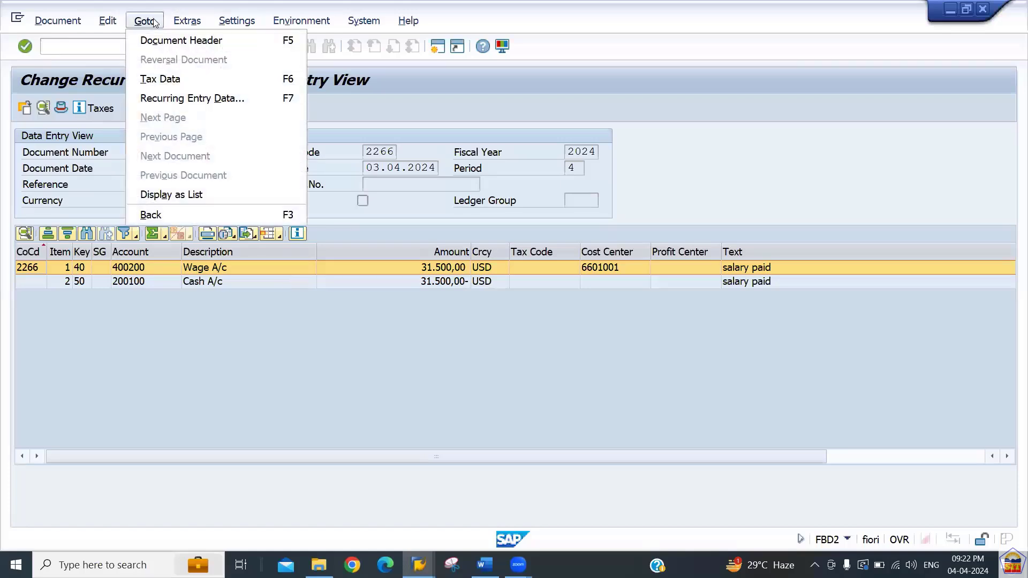
left_click(182, 99)
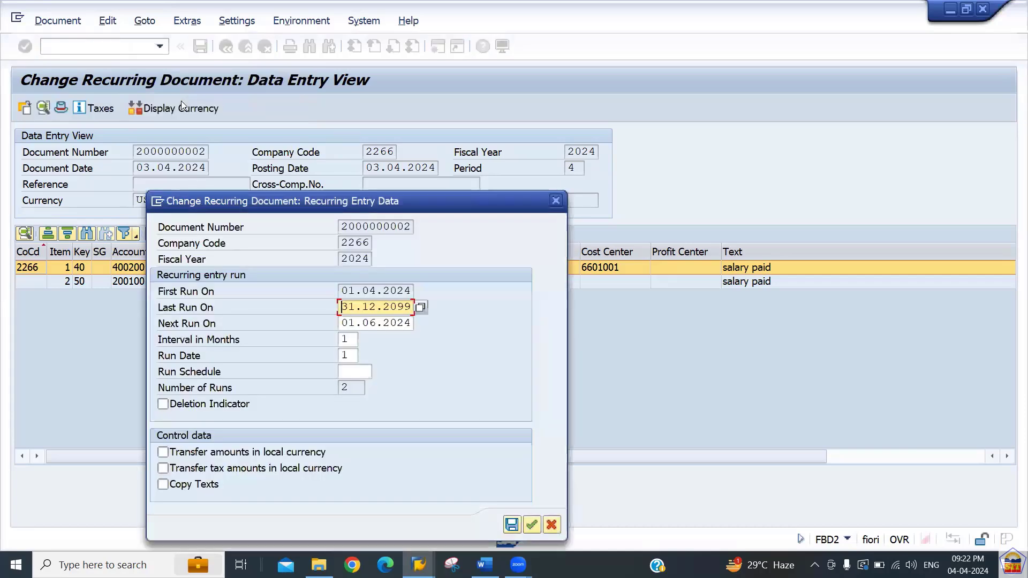
left_click(162, 405)
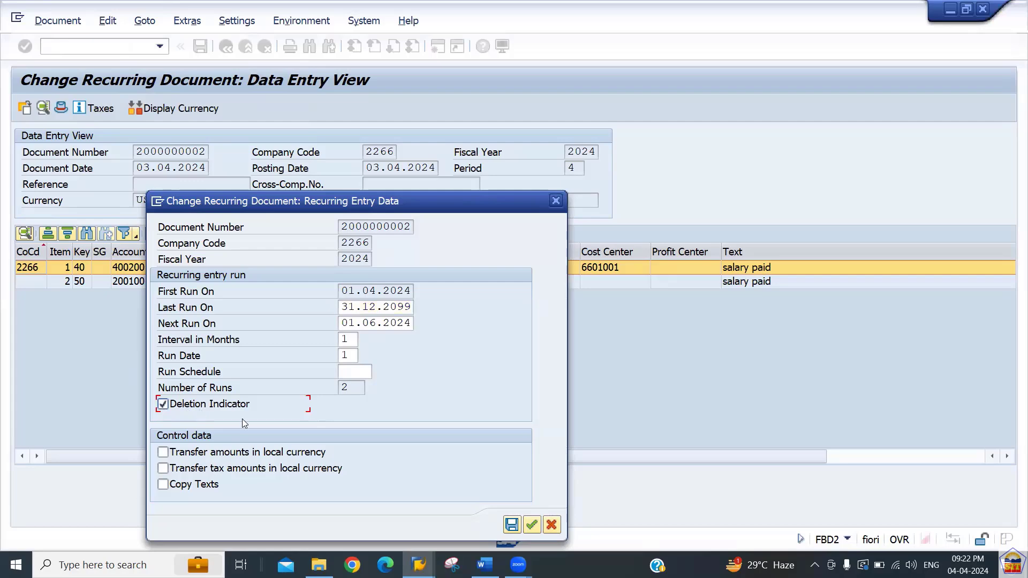
left_click(510, 525)
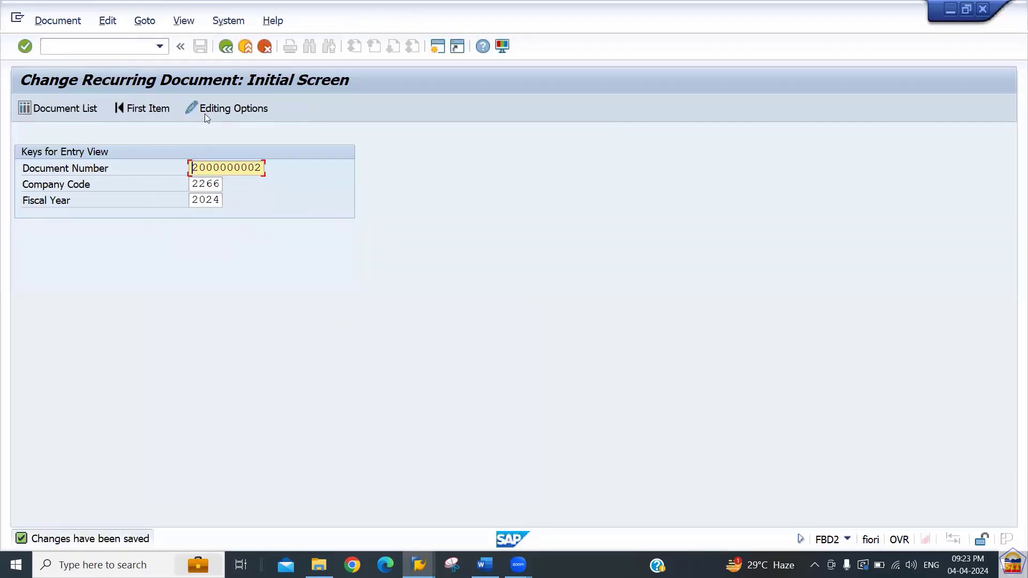
Step: Check the transaction code for deleting recurring documents in the Word notes, then start transaction F.56 in SAP
key("alt+Tab")
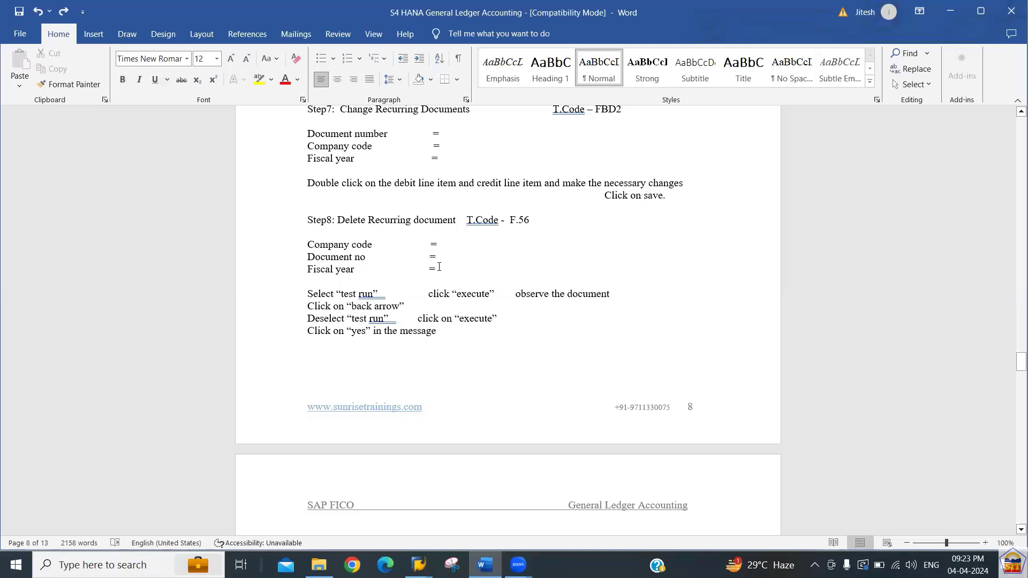
key("ctrl+u")
key("ctrl+b")
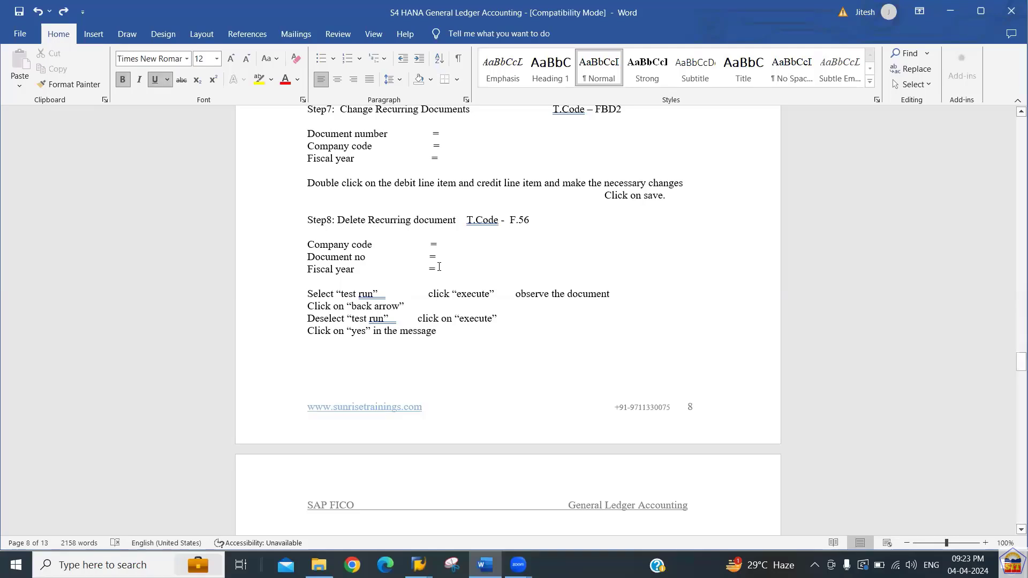
key("alt+Tab")
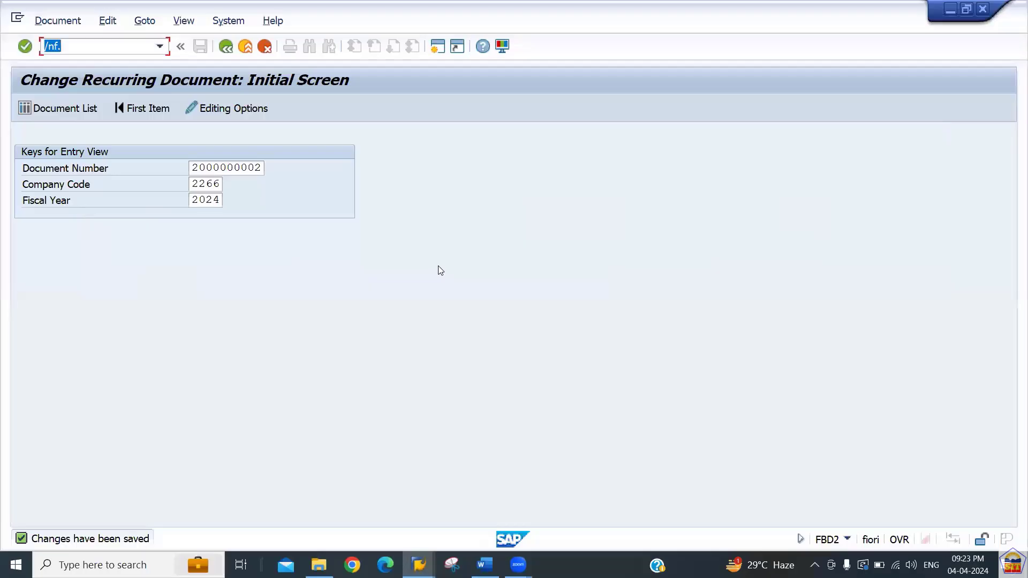
key("End")
type("56")
key("Return")
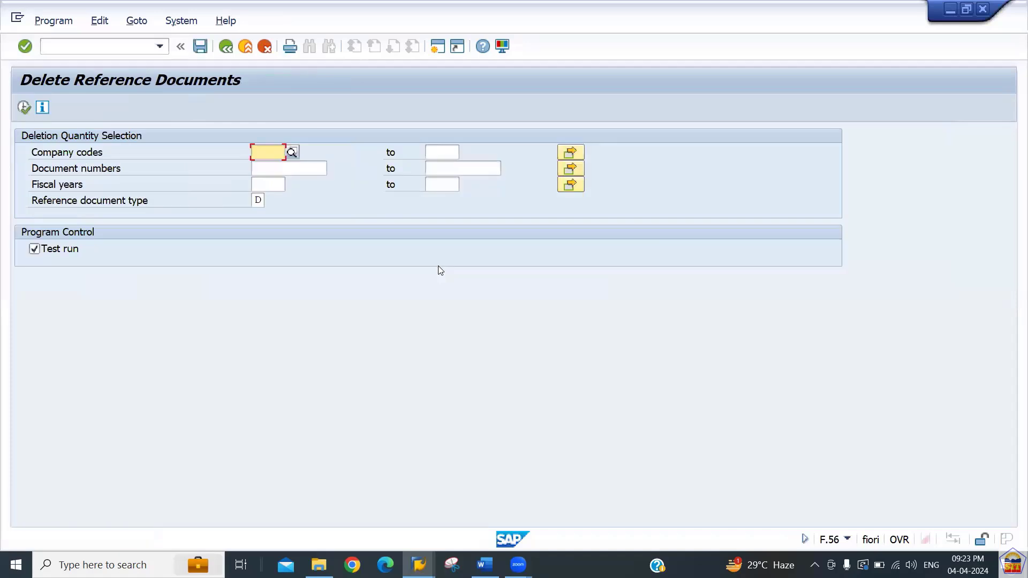
Step: Execute a test run of the deletion for company code 2266, document numbers 1 to all, fiscal year 2024
type("2266")
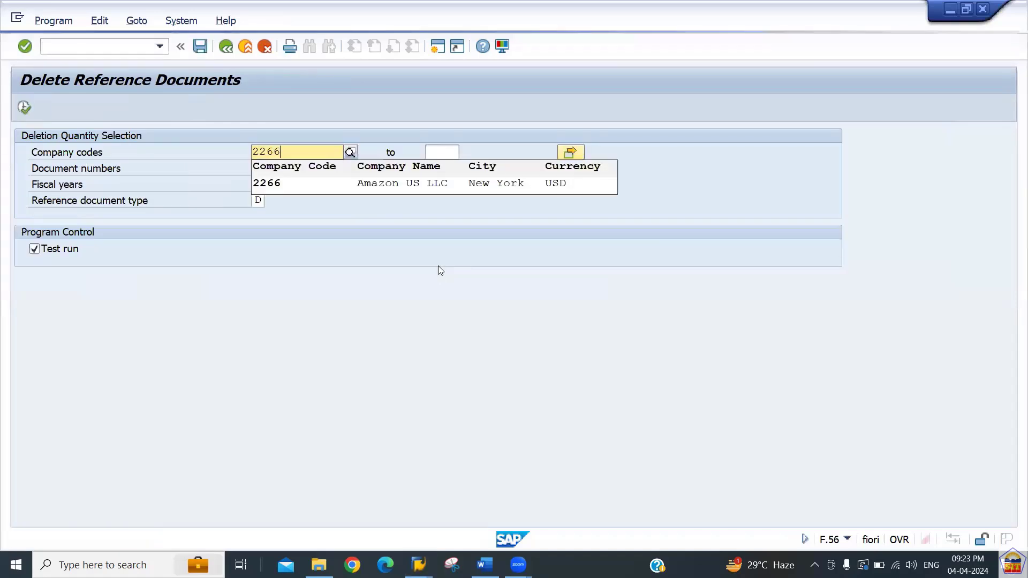
key("Down")
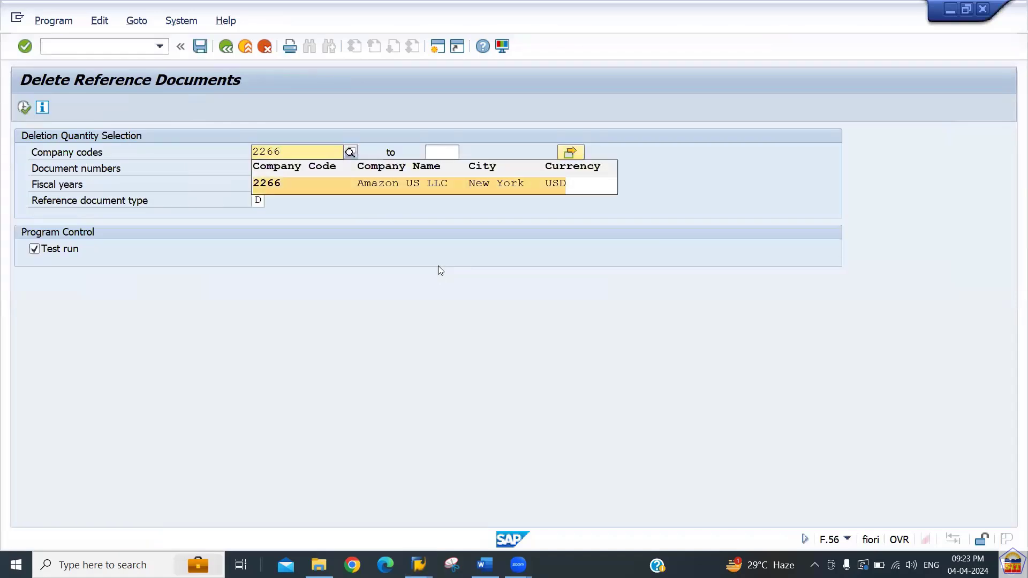
key("Tab")
key("Tab")
key("Tab")
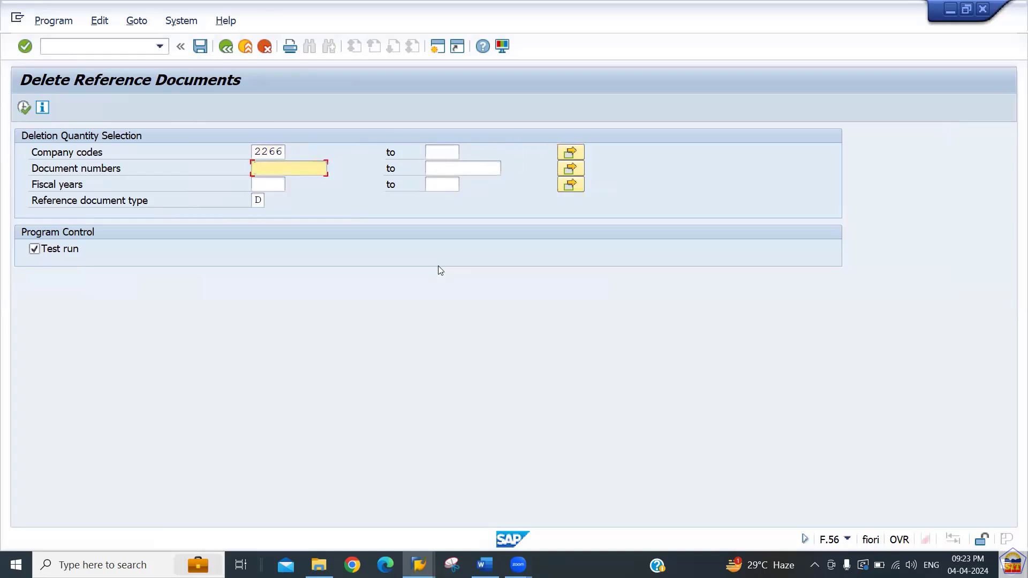
type("1")
key("Tab")
type("all")
key("Tab")
key("Tab")
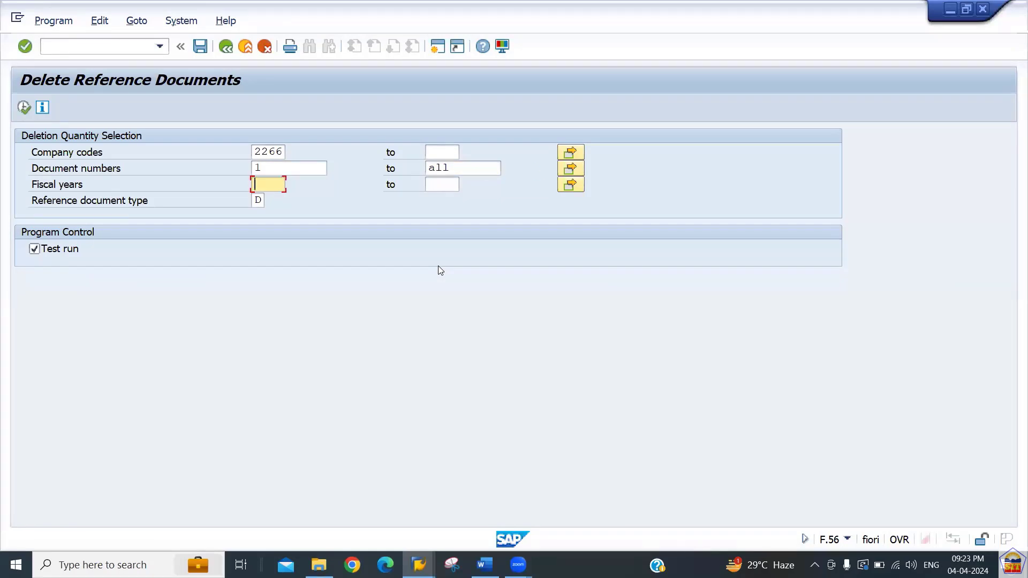
type("2024")
left_click(24, 109)
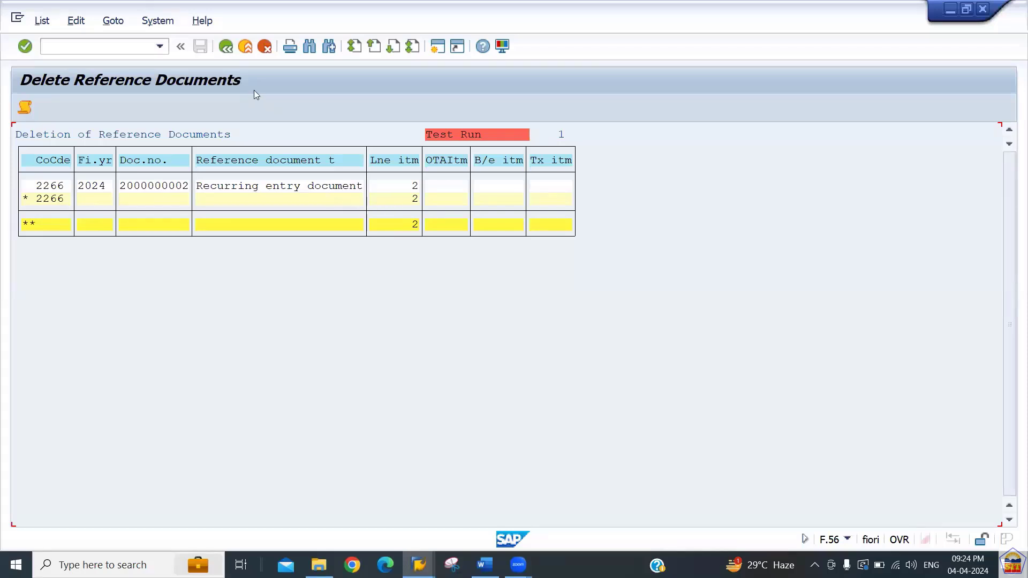
Step: Return to the deletion selection, turn off the test run, execute the update run and confirm the deletion
left_click(227, 46)
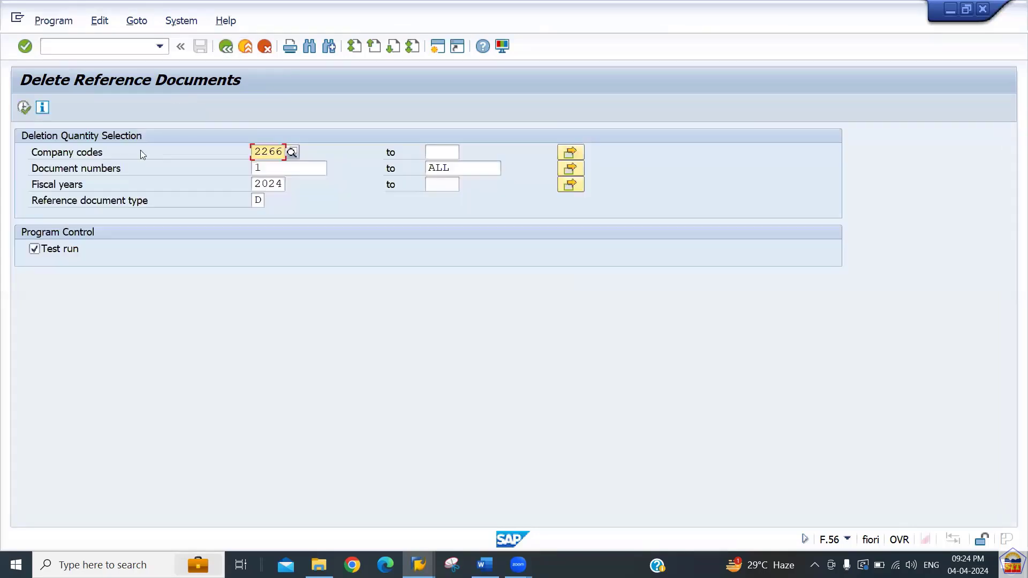
left_click(58, 251)
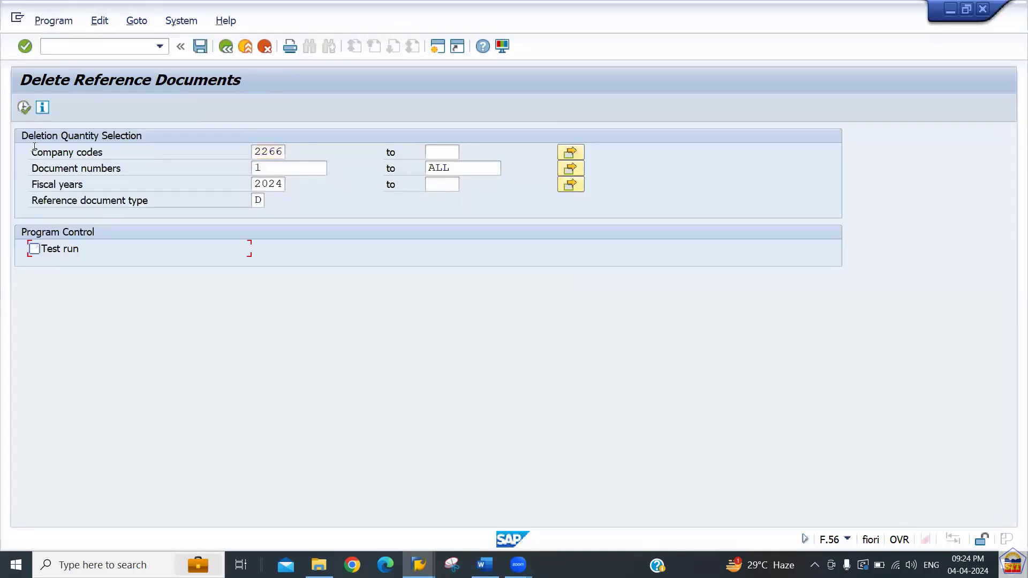
left_click(23, 108)
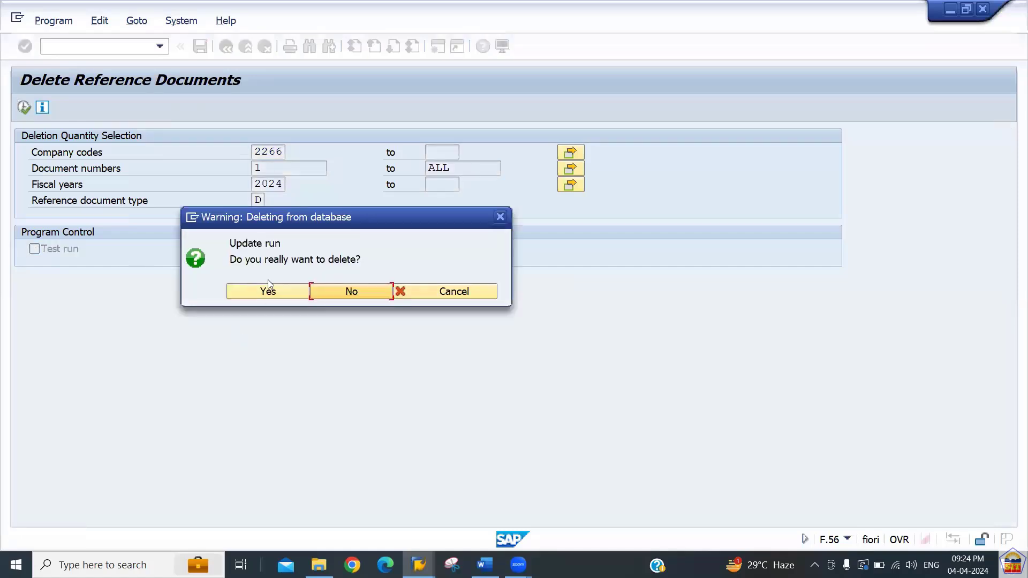
left_click(272, 295)
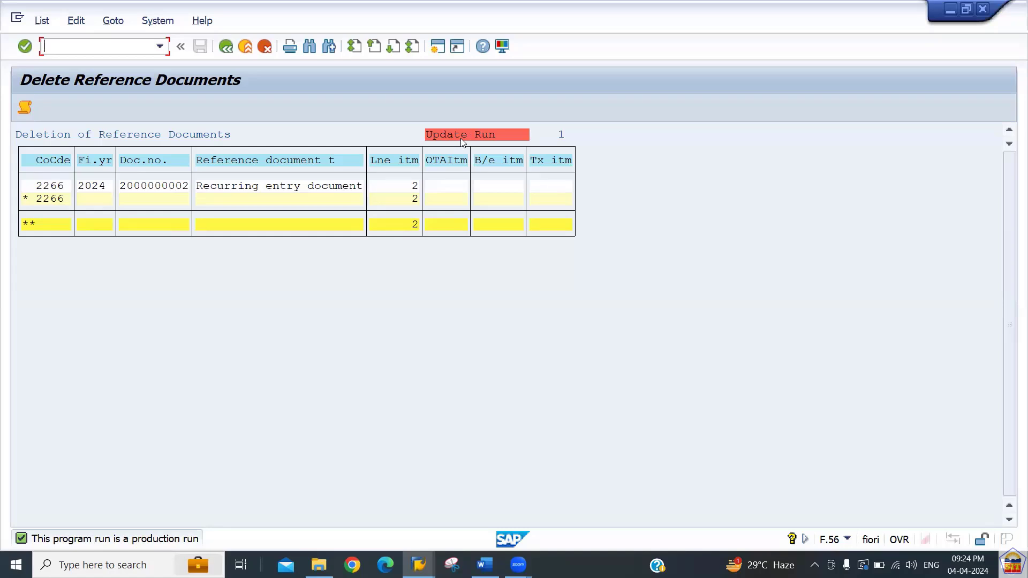
Step: Start transaction F.15 and list the recurring documents of company code 2266, document numbers 1 to all, fiscal year 2024
type("/nf.5")
key("Return")
type("f.5")
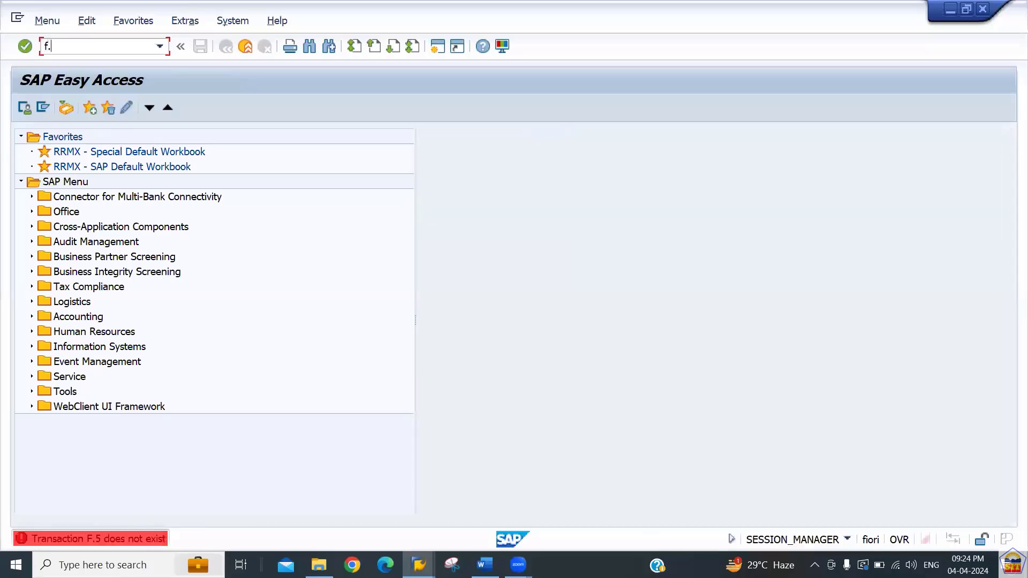
key("Return")
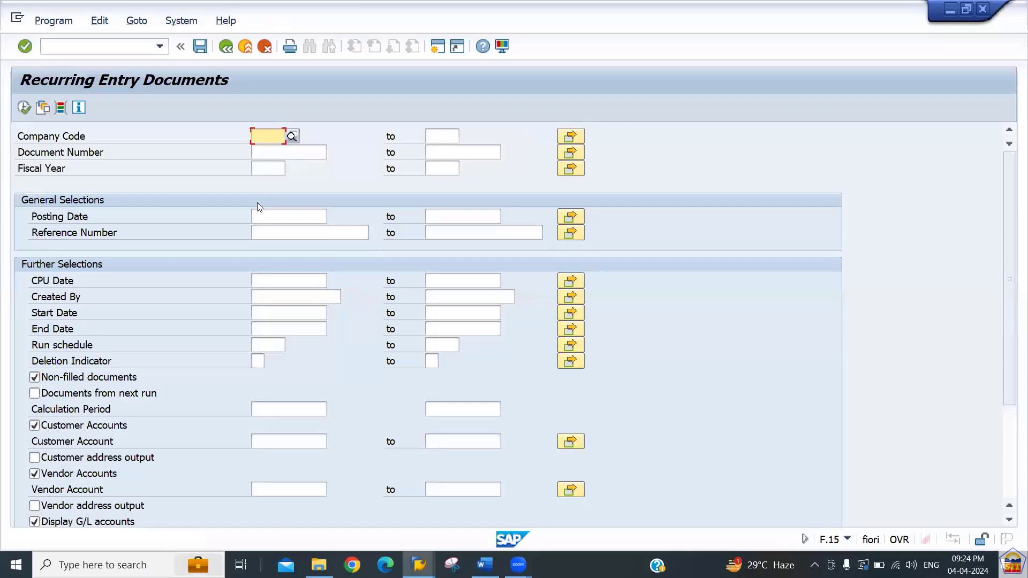
type("2266")
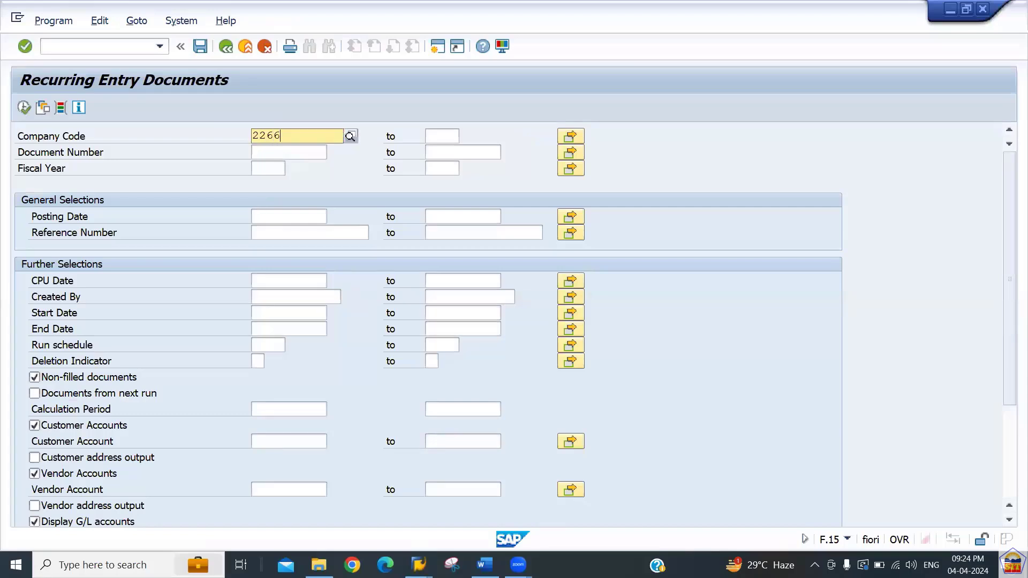
key("Return")
key("Tab")
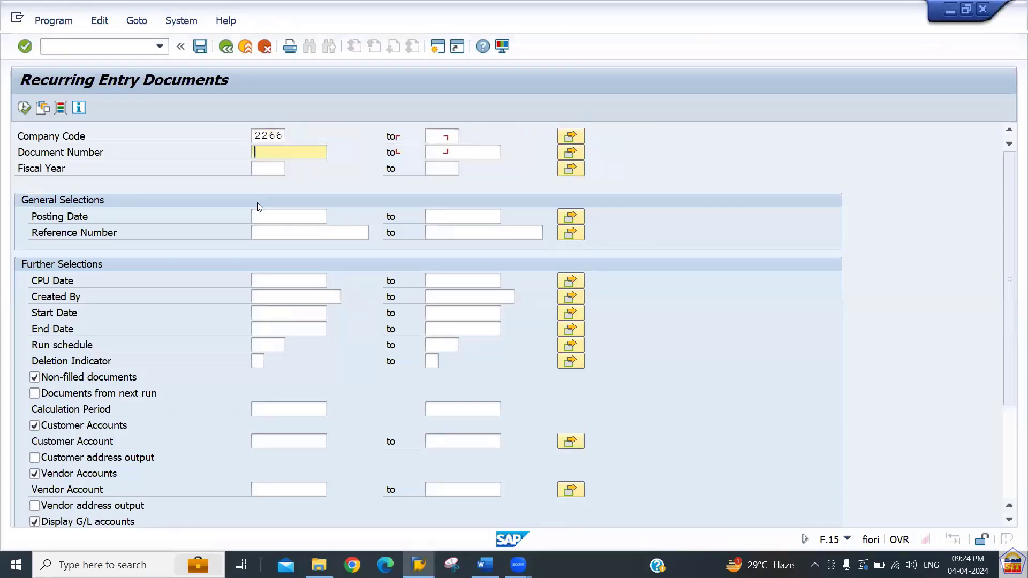
type("1")
key("Tab")
type("all")
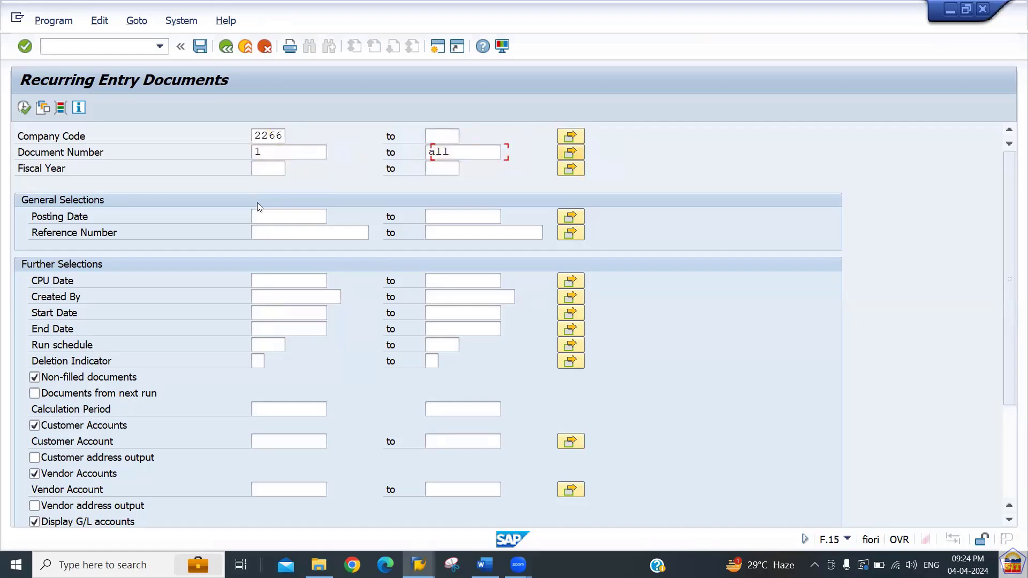
key("Tab")
type("2024")
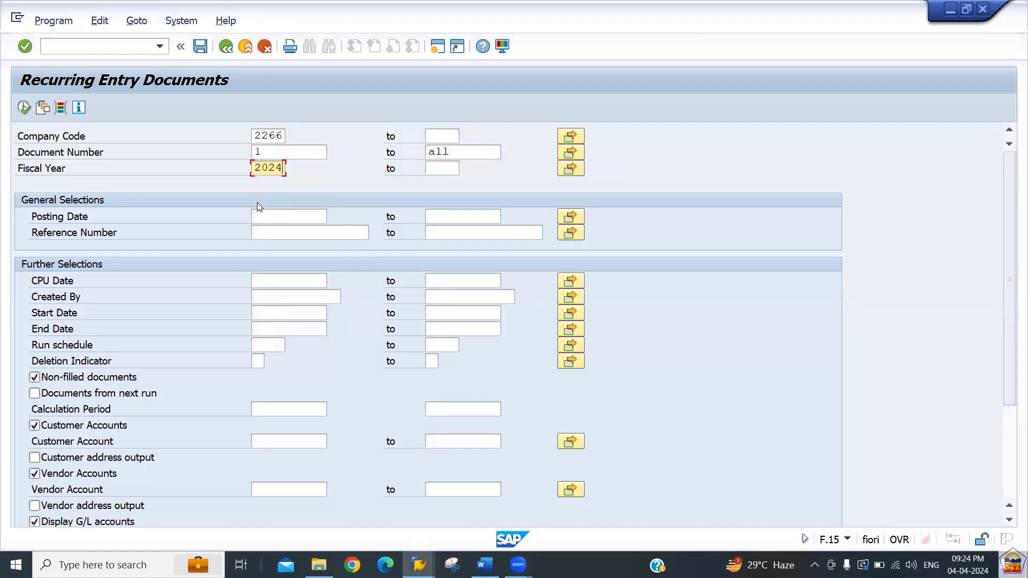
left_click(23, 107)
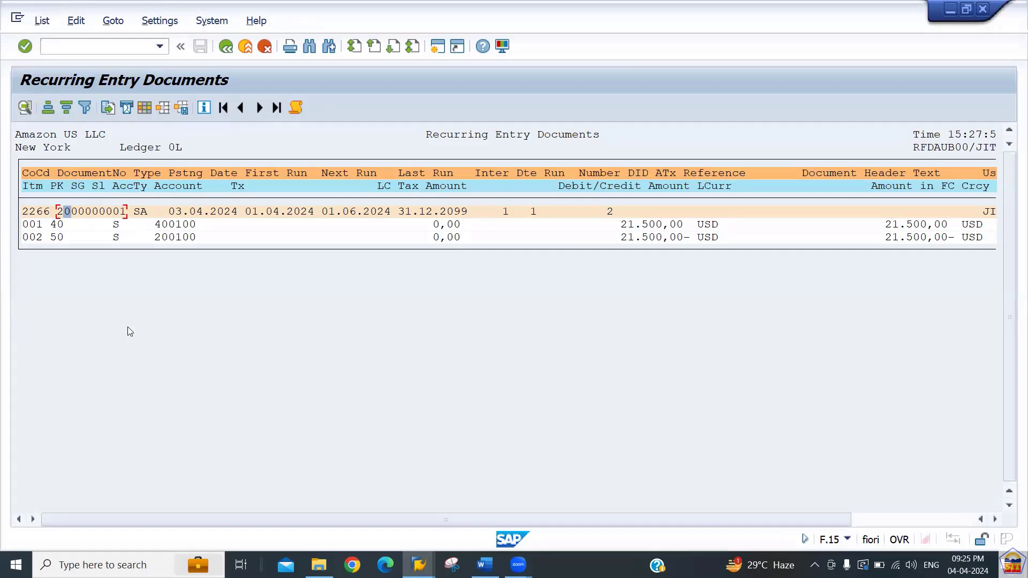
Step: Switch to the Word notes and read the foreign currency postings section, including the steps on exchange rate types and translation ratios
left_click(484, 564)
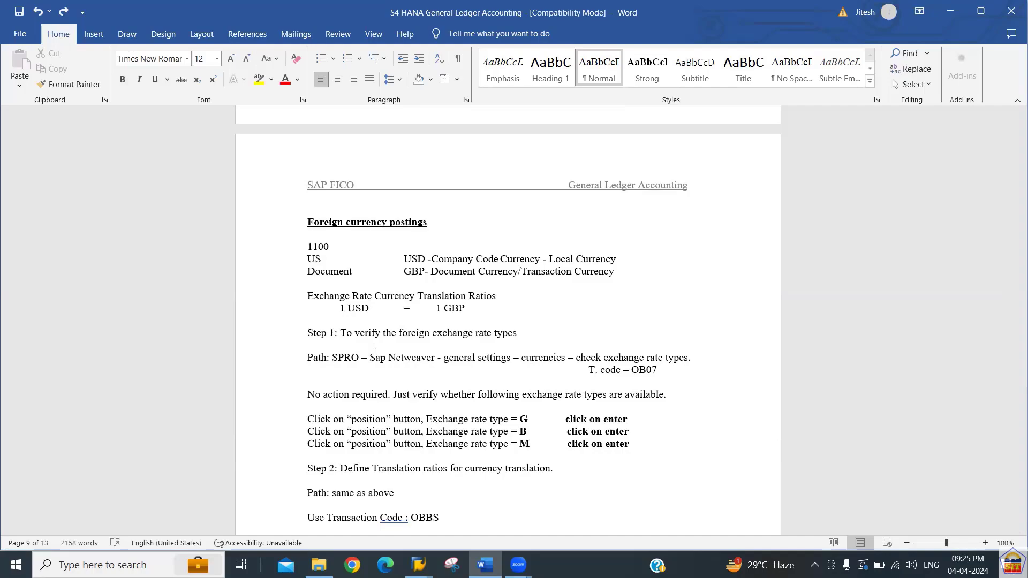
key("alt+Tab")
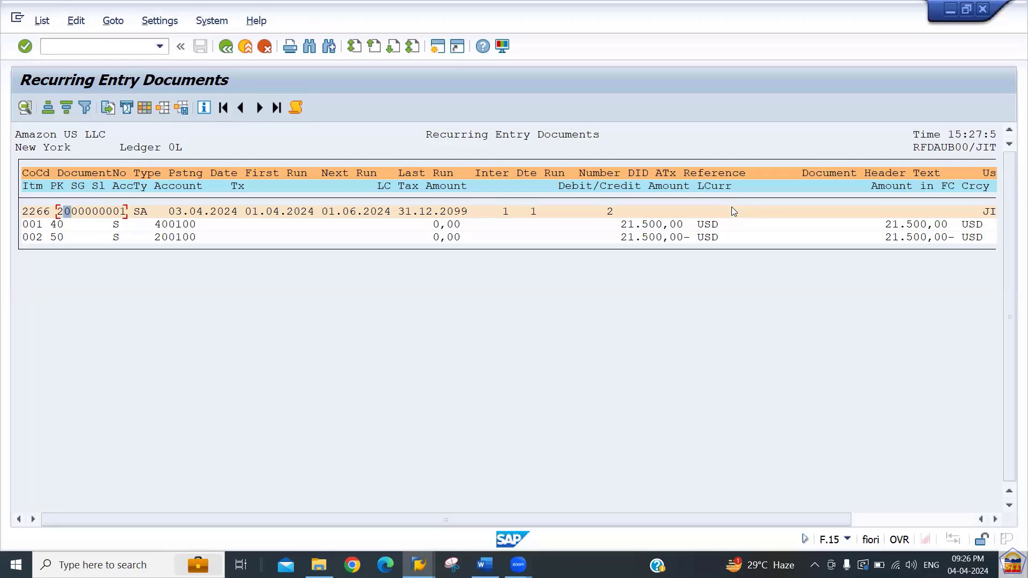
key("alt+Tab")
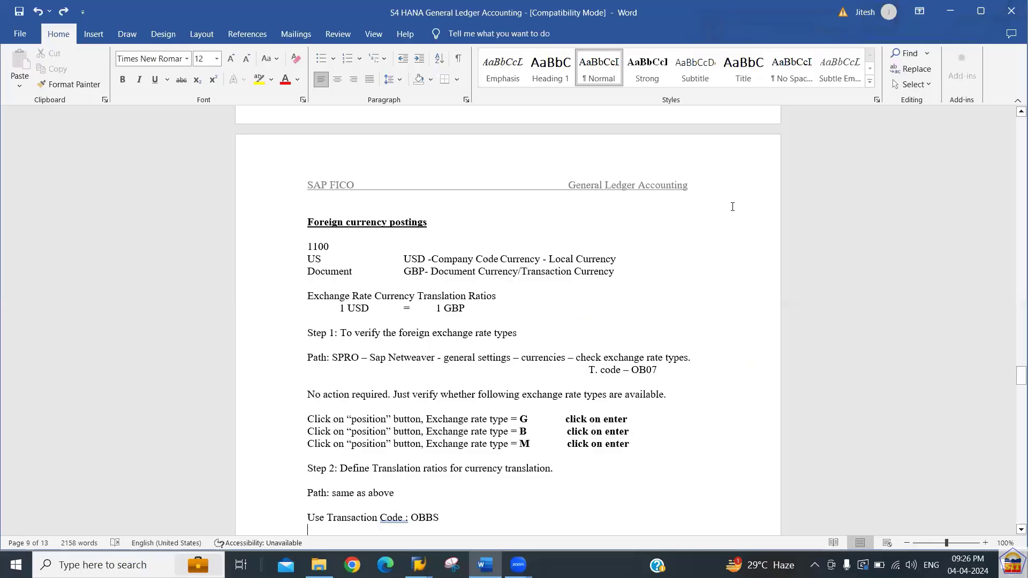
scroll(732, 207, "down", 3)
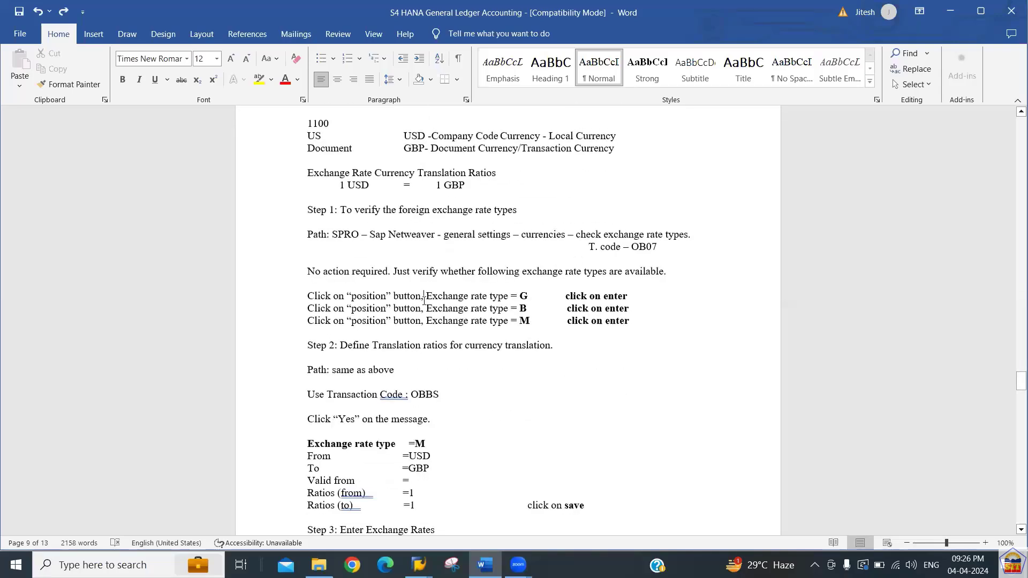
key("shift+Down")
key("Down")
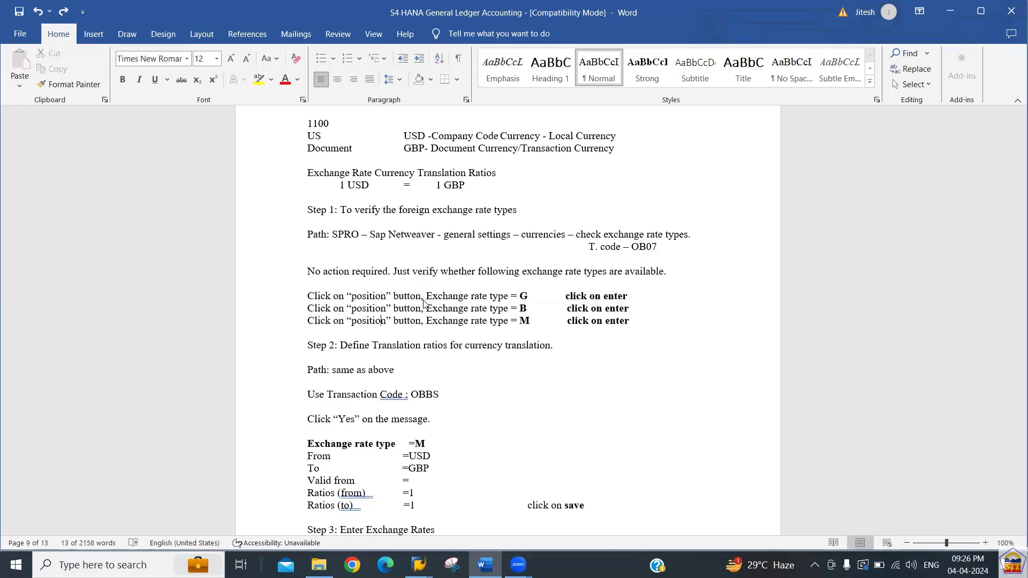
key("Up")
key("shift+Down")
key("Down")
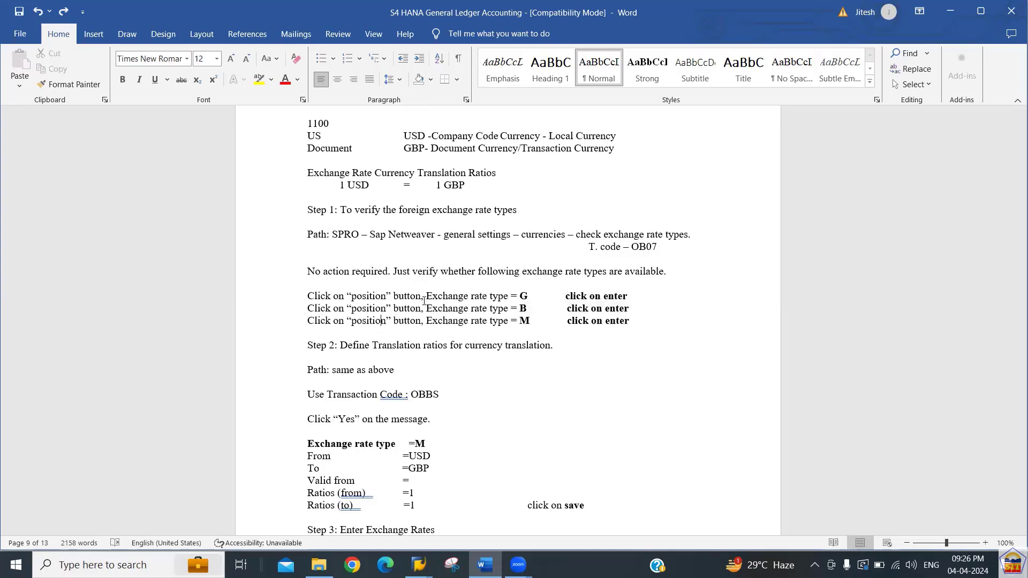
key("shift+Down")
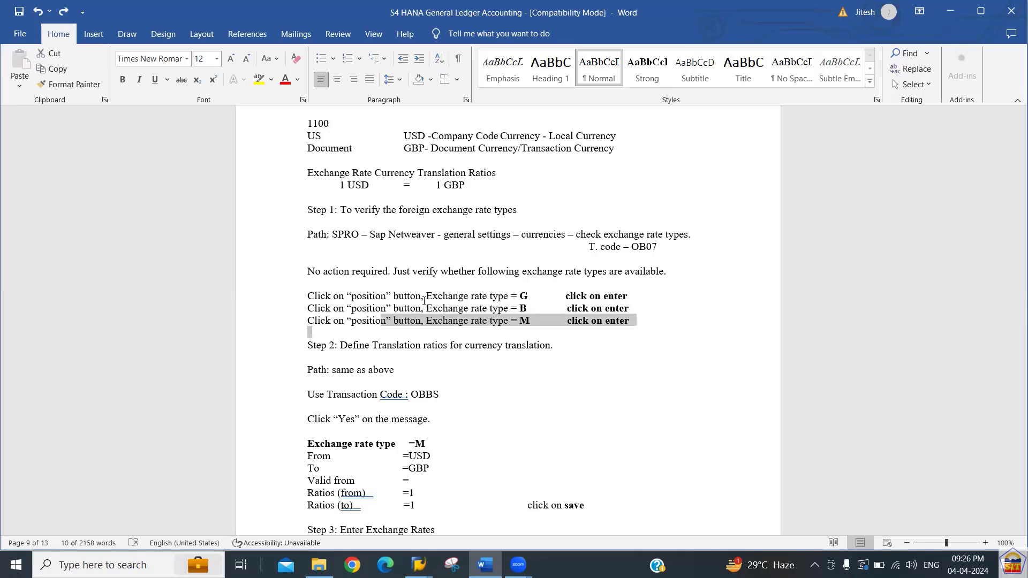
Step: Read the notes on verifying exchange rate types G, B and M and the transaction code for checking them
key("Left")
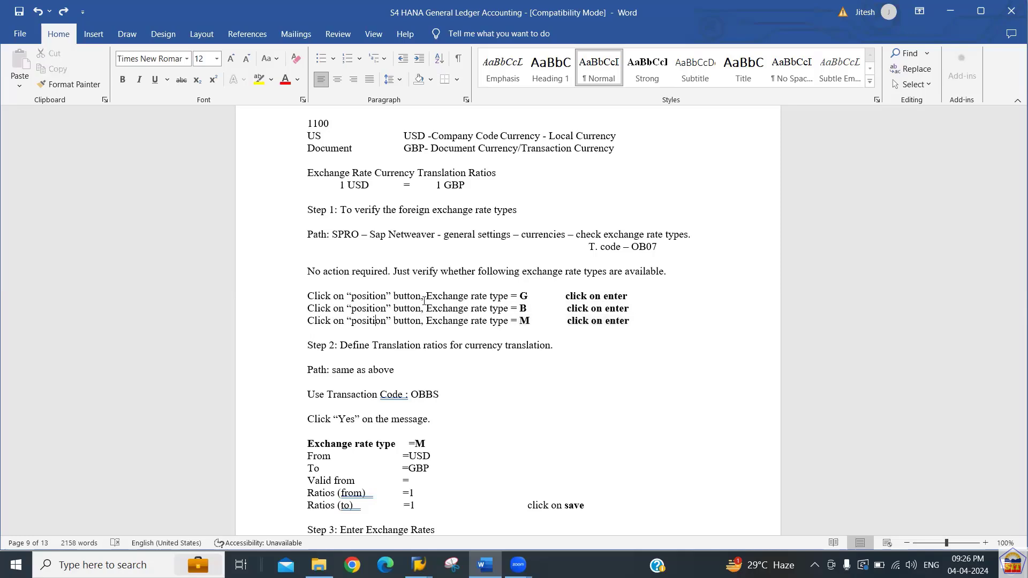
key("Left")
key("Left")
key("Left")
key("shift+Down")
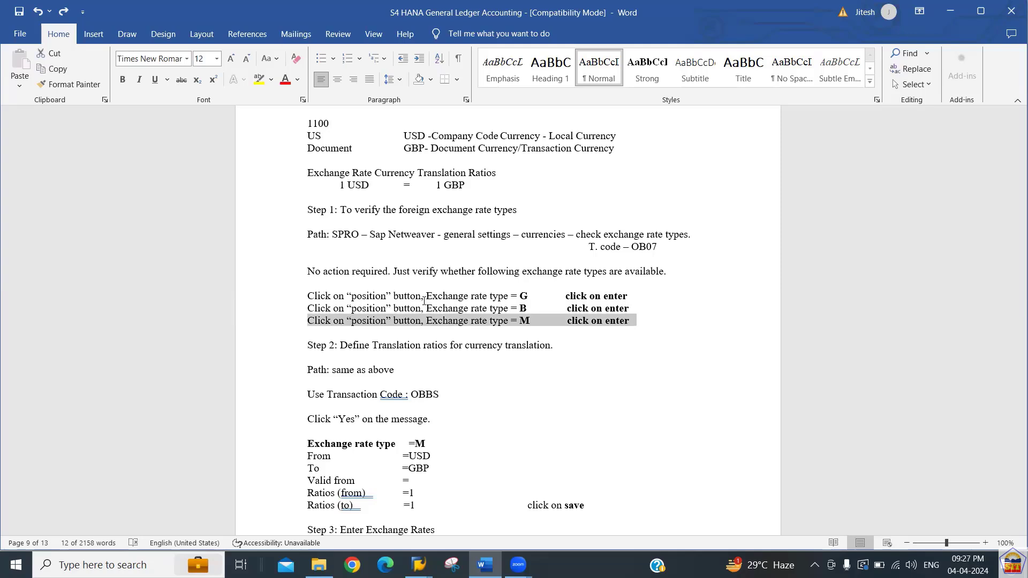
key("Up")
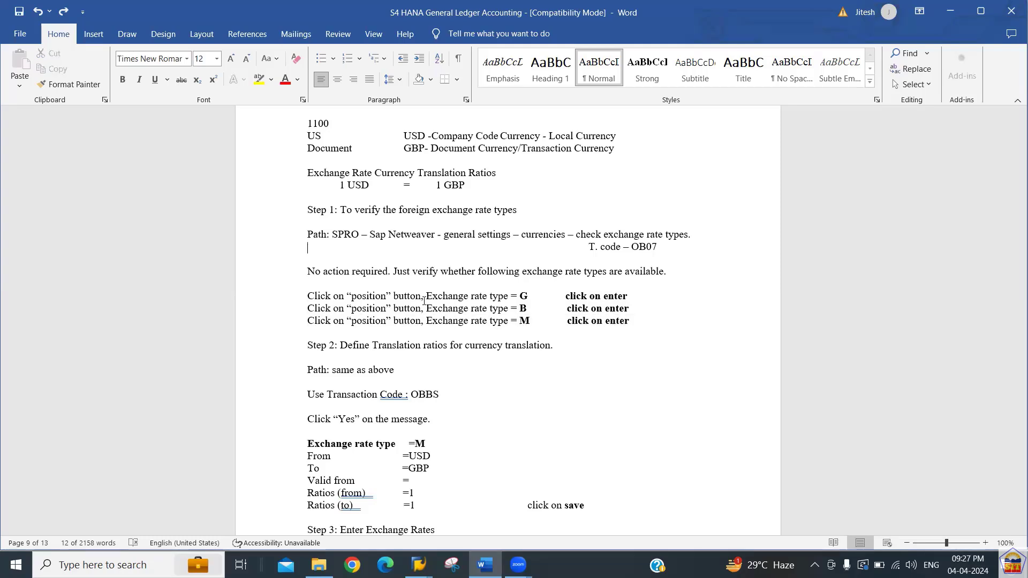
key("Down")
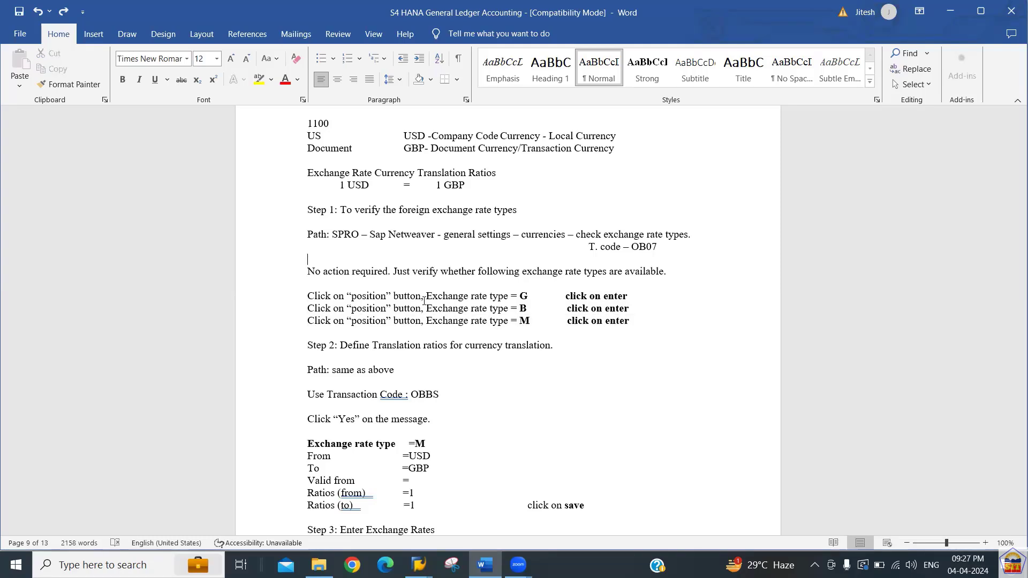
key("Up")
Step: Switch to SAP and start transaction OB07 to open the currency translation exchange rate types
key("alt+Tab")
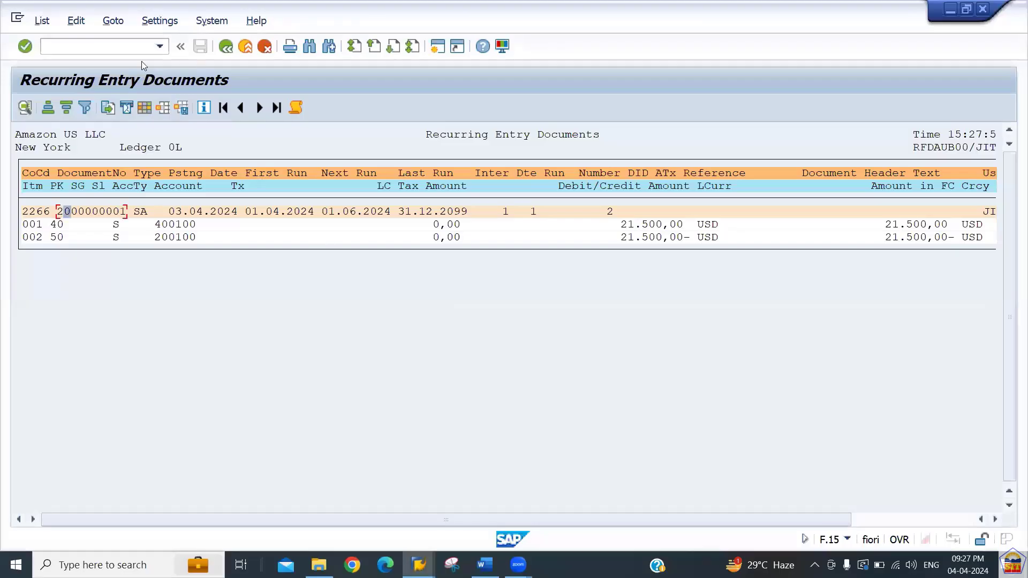
left_click(84, 46)
type("/nob07")
key("Return")
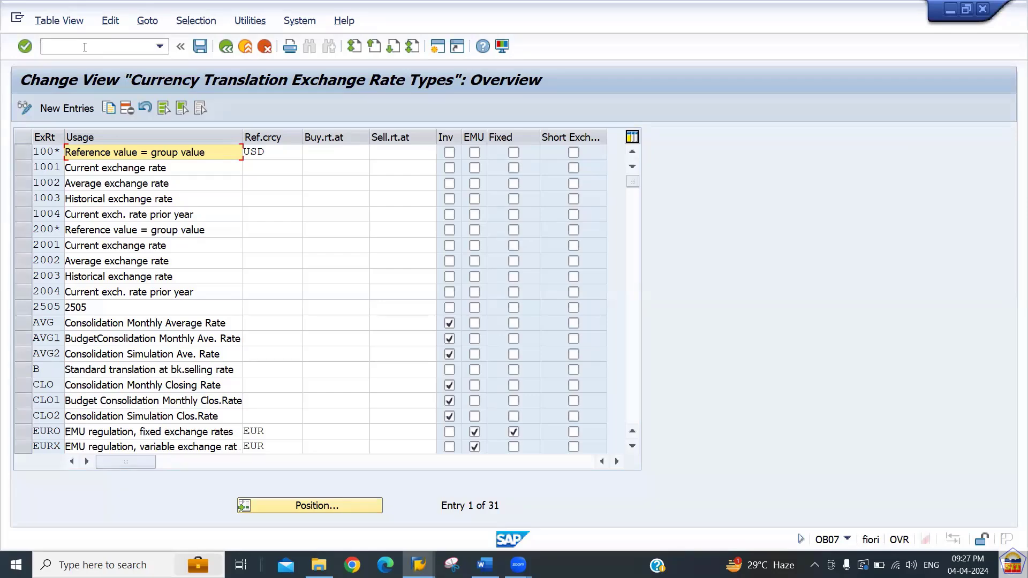
Step: Add exchange rate type 2266 with the usage "Exchange Rate Type for 2266", save it and return to the overview
left_click(60, 109)
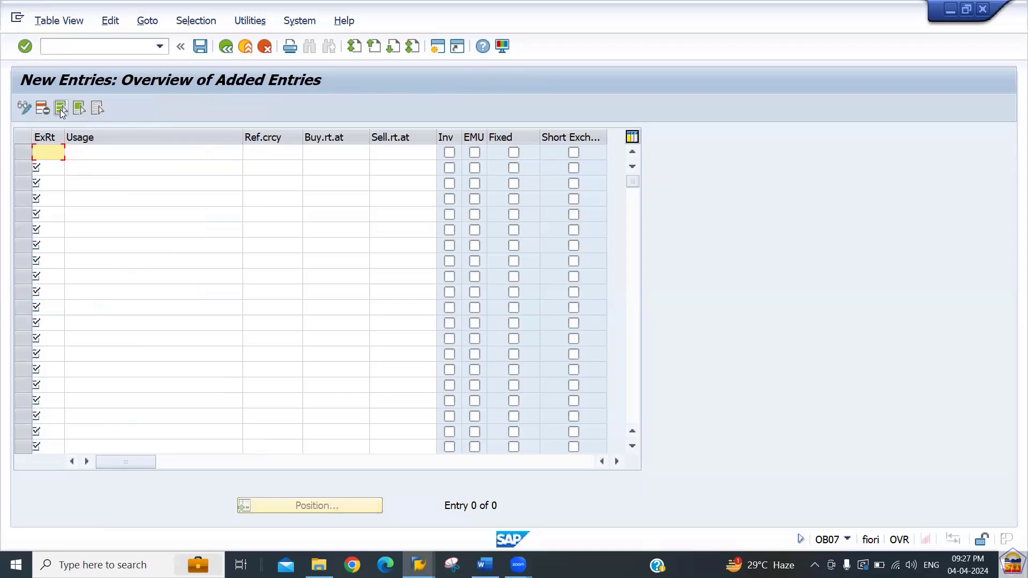
type("2266Excha")
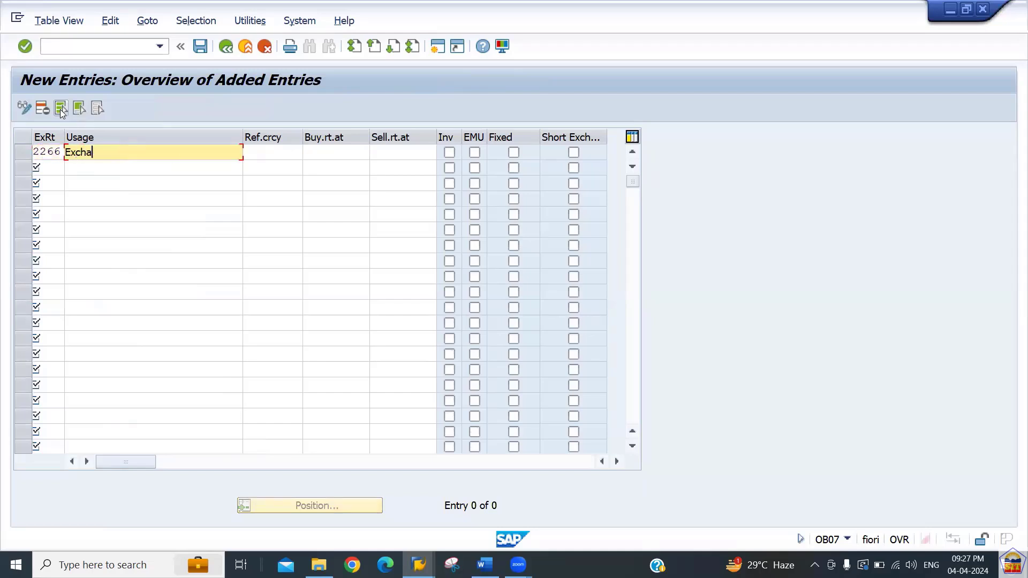
type("nge Rate Type for 2266")
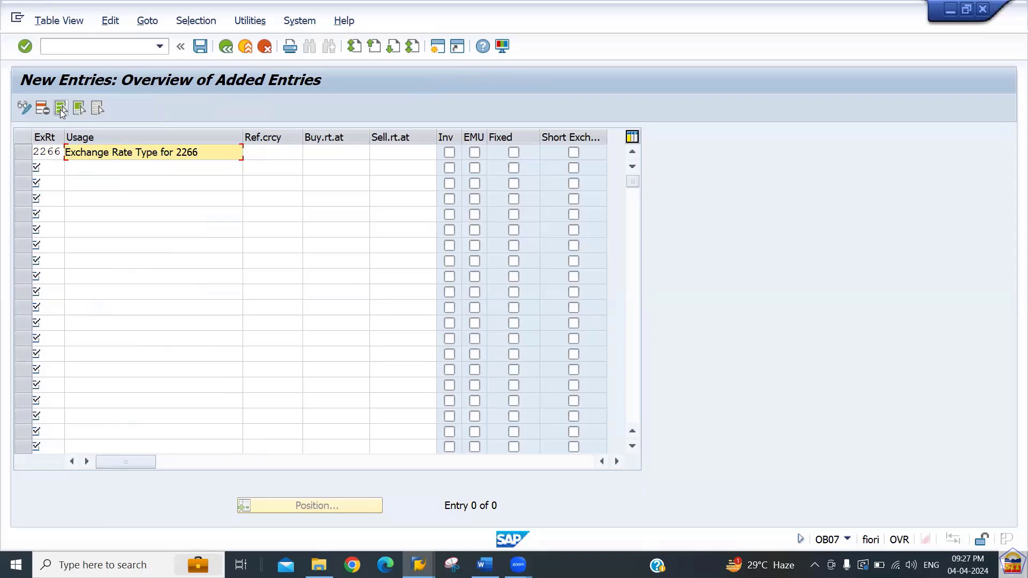
key("Return")
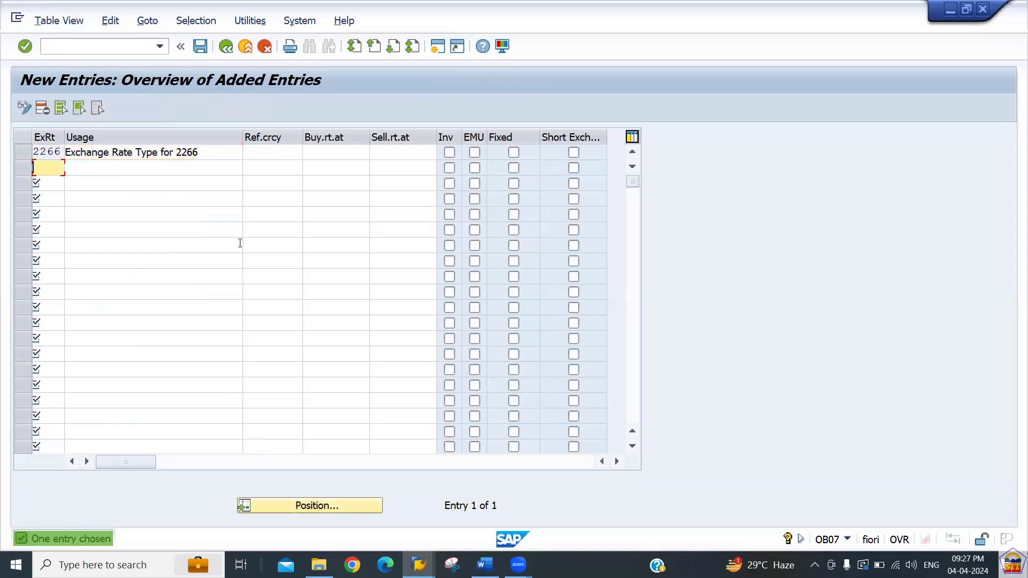
key("ctrl+s")
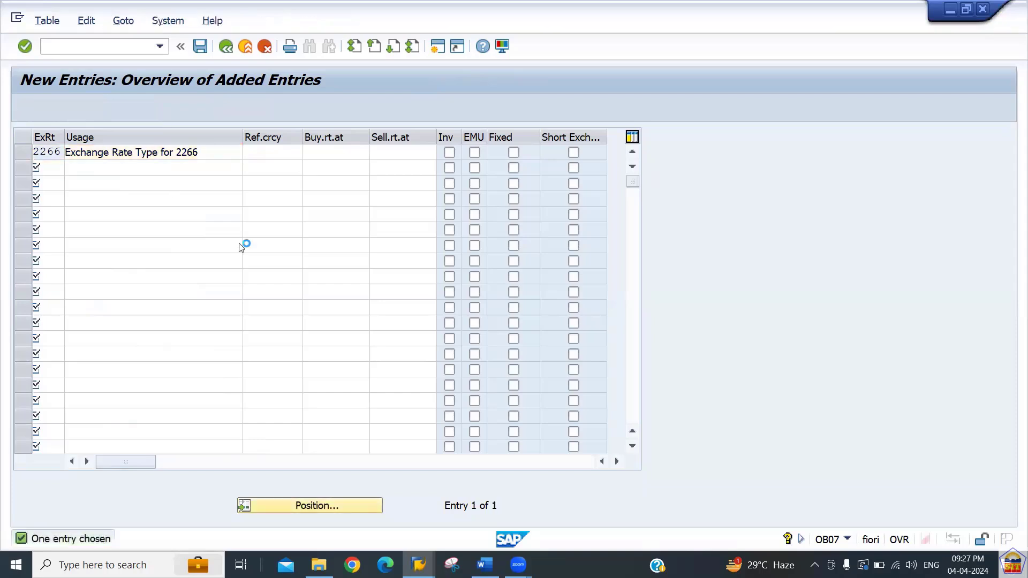
key("Return")
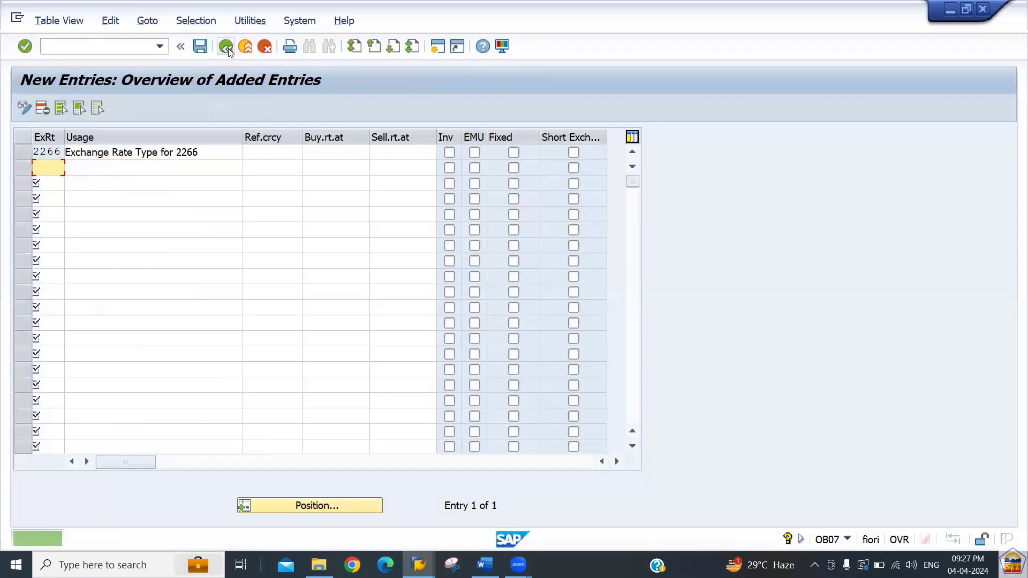
left_click(226, 47)
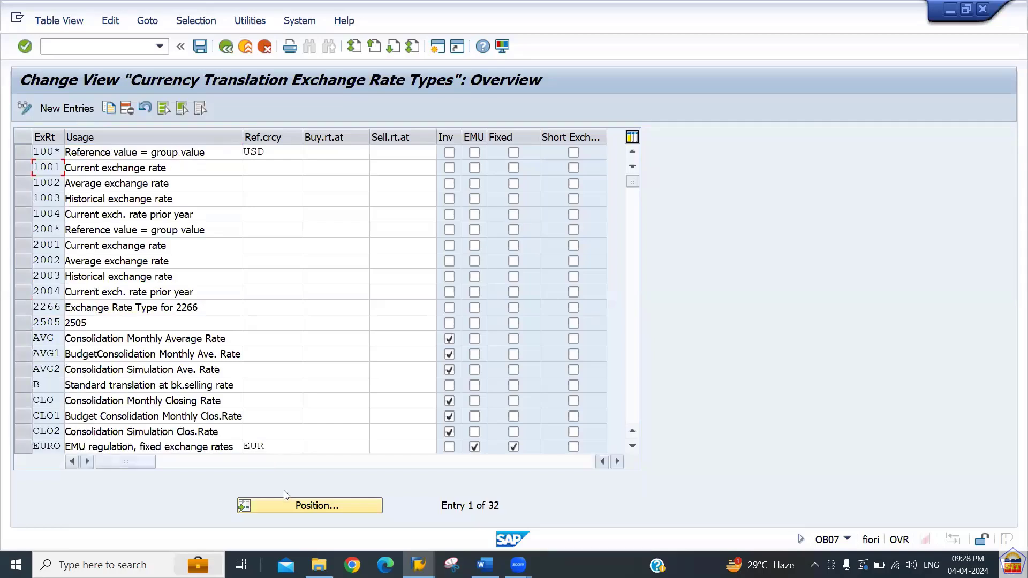
Step: Position the exchange rate type list on G, B and M in turn to check that each type exists
left_click(298, 506)
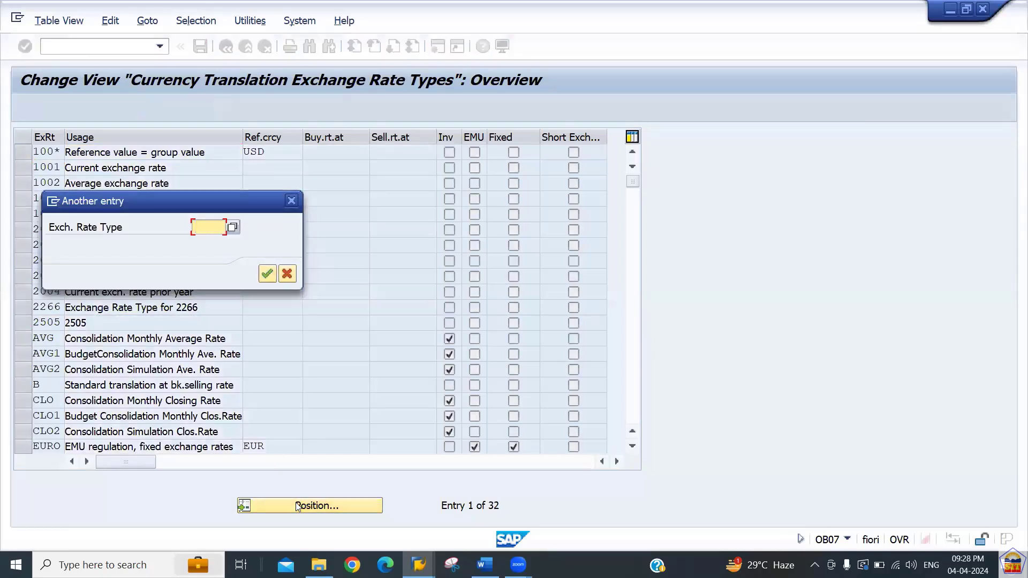
type("g")
key("Return")
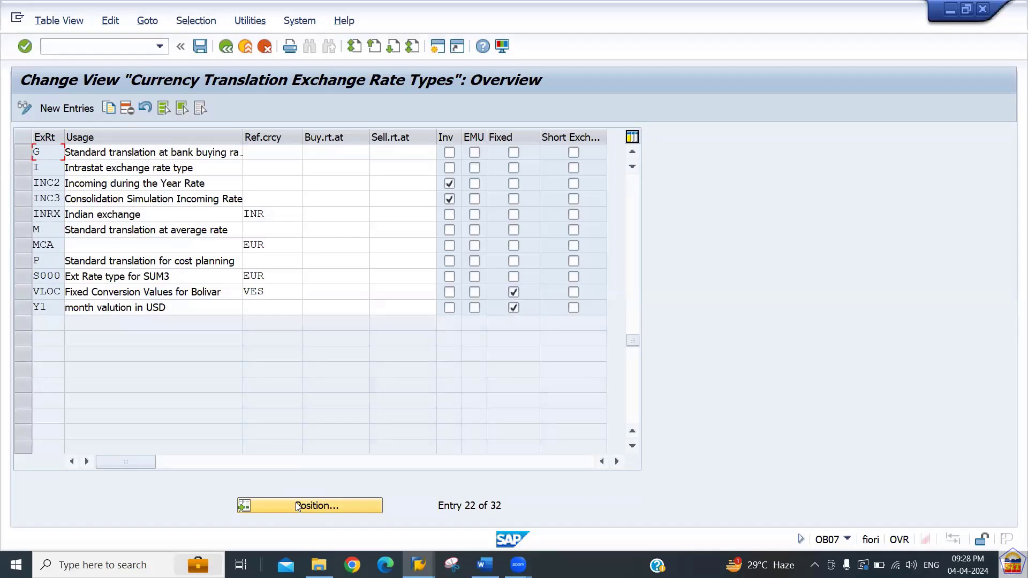
left_click(296, 505)
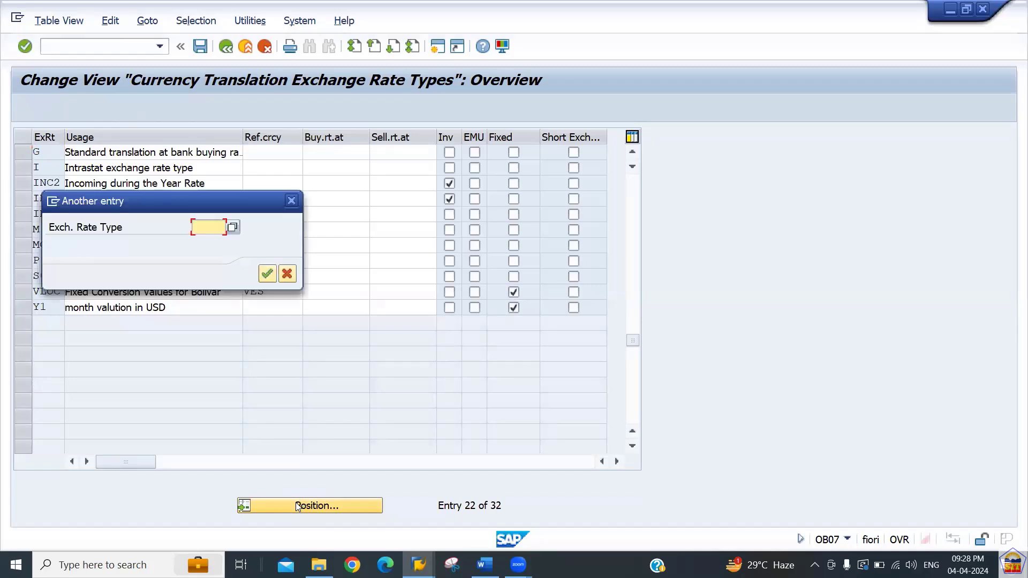
type("b")
key("Return")
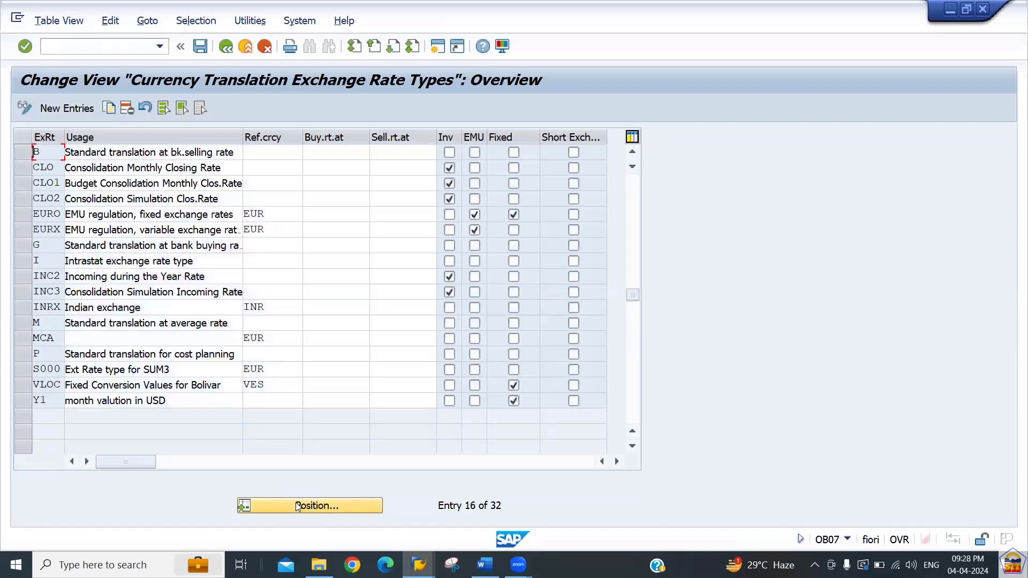
left_click(297, 505)
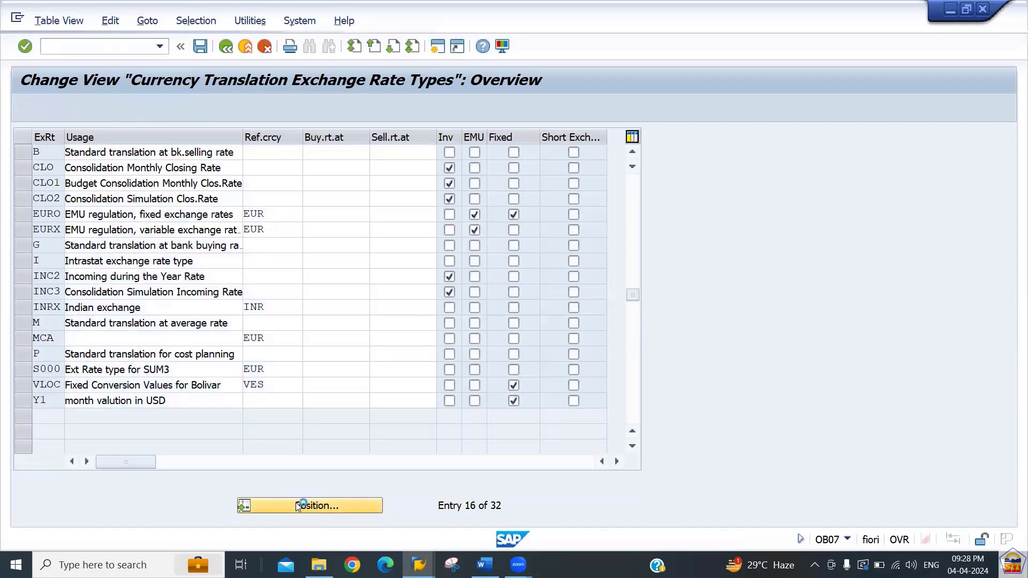
type("m")
key("Return")
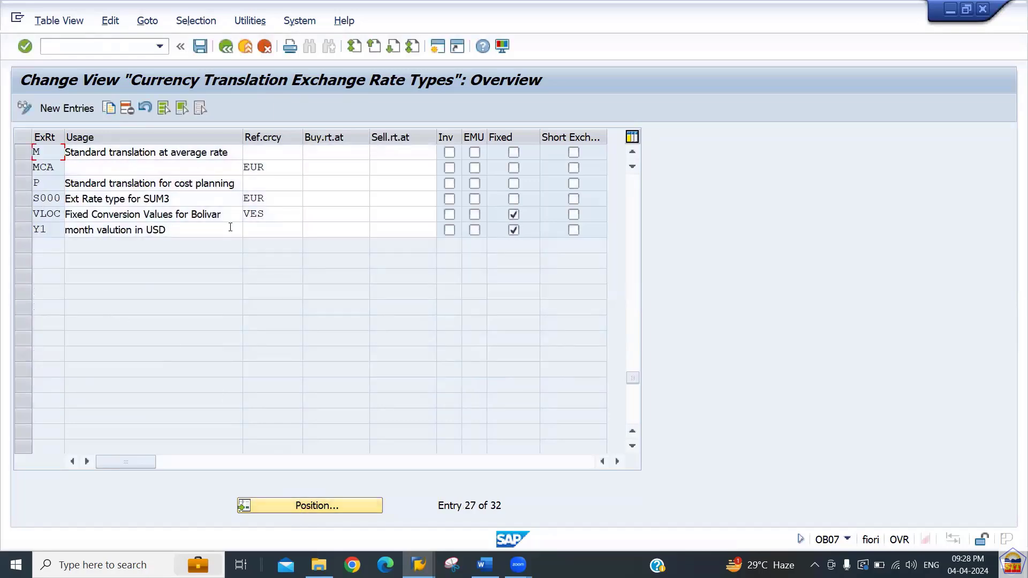
Step: Switch to the Word notes and read the steps on translation ratios and exchange rates, including the exchange rate type, from and to currencies
key("alt+Tab")
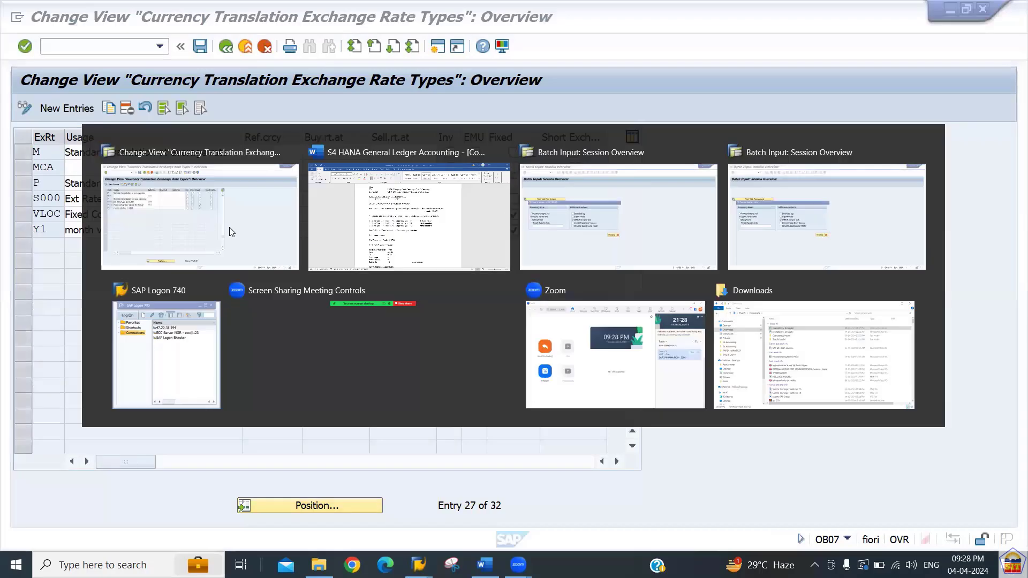
key("Down")
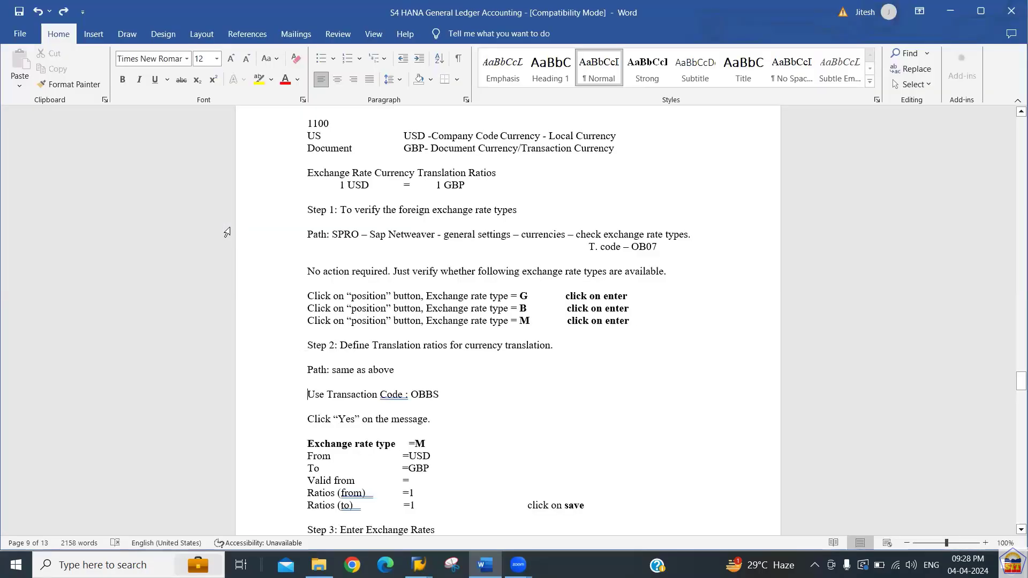
key("Down")
key("Down")
key("Down")
key("Down")
key("Down")
key("Down")
key("Down")
key("Down")
key("Down")
key("Down")
key("Down")
key("Down")
key("Down")
key("Down")
key("Down")
key("Down")
key("Down")
key("Down")
key("Down")
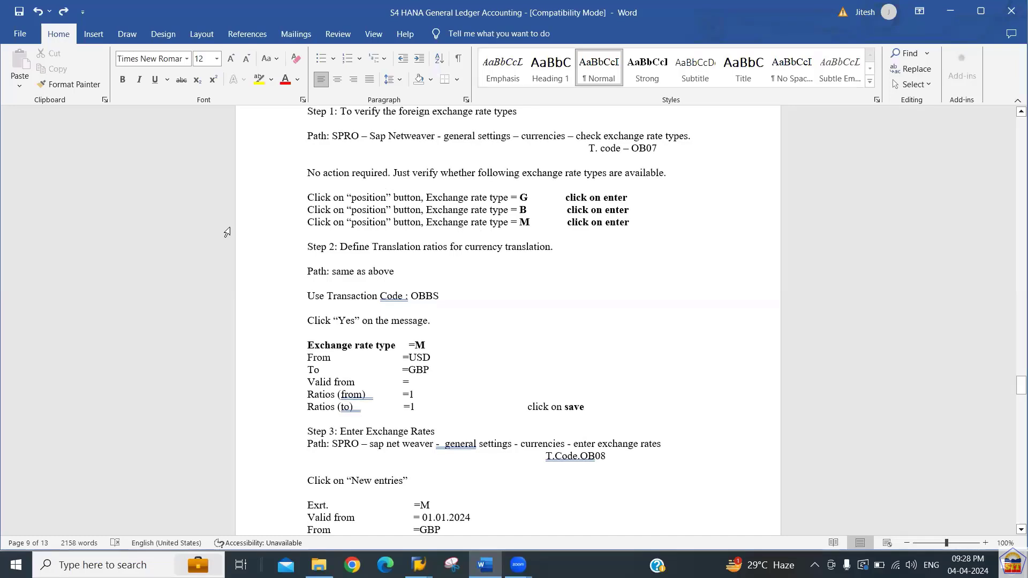
key("Up")
key("Up")
key("Up")
key("Up")
key("Up")
key("Up")
key("Up")
key("Up")
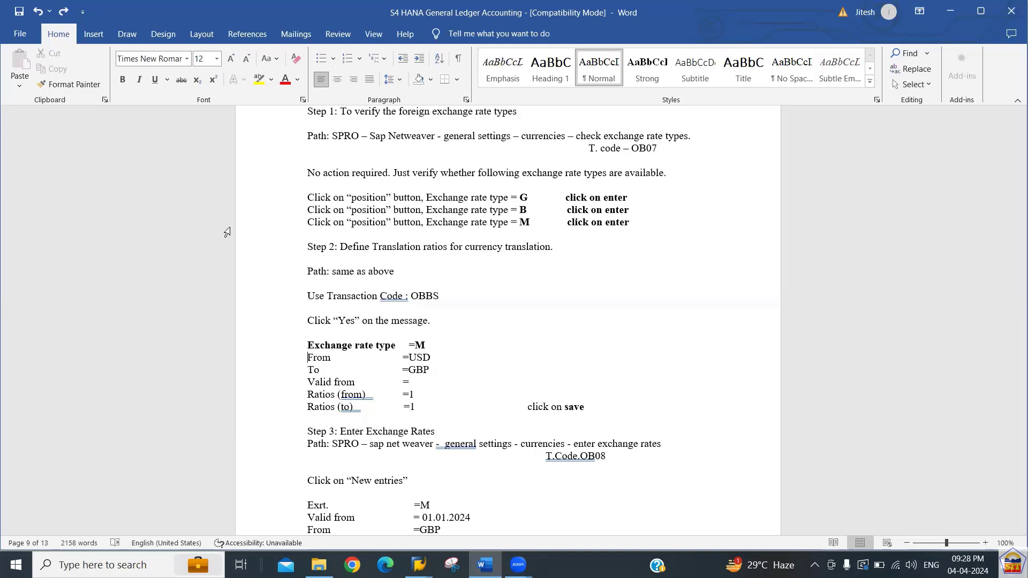
key("shift+Down")
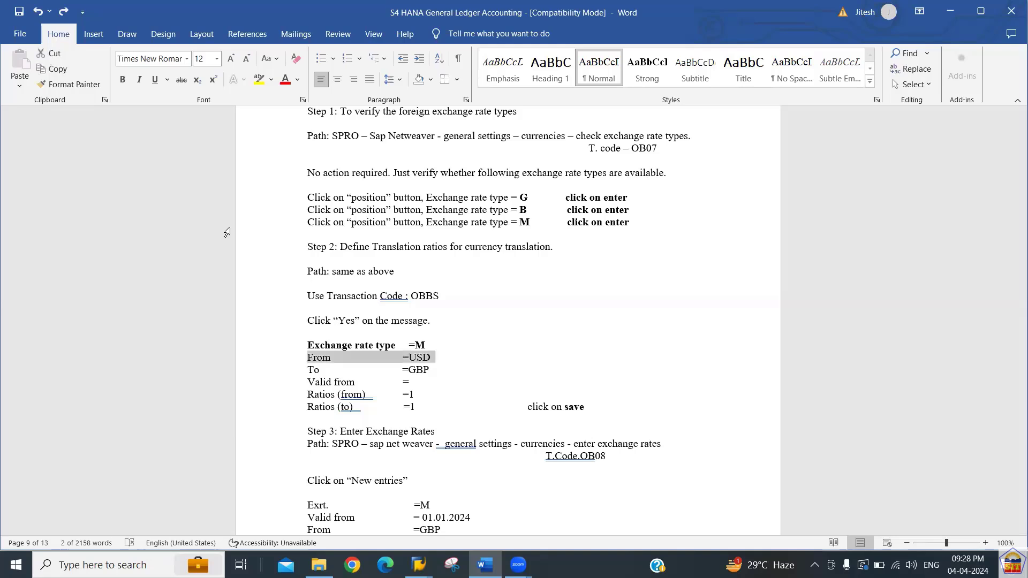
key("shift+Down")
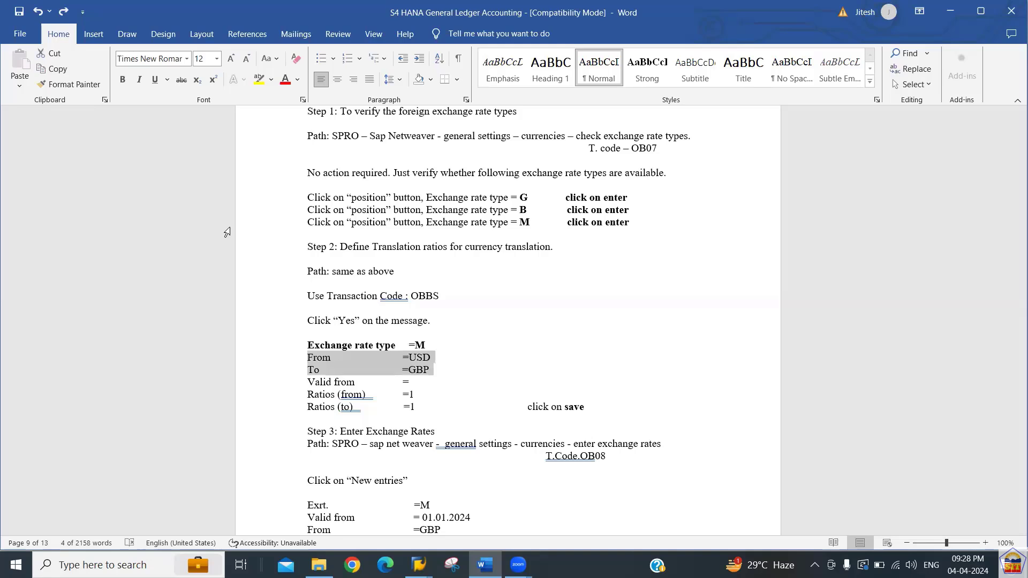
key("Up")
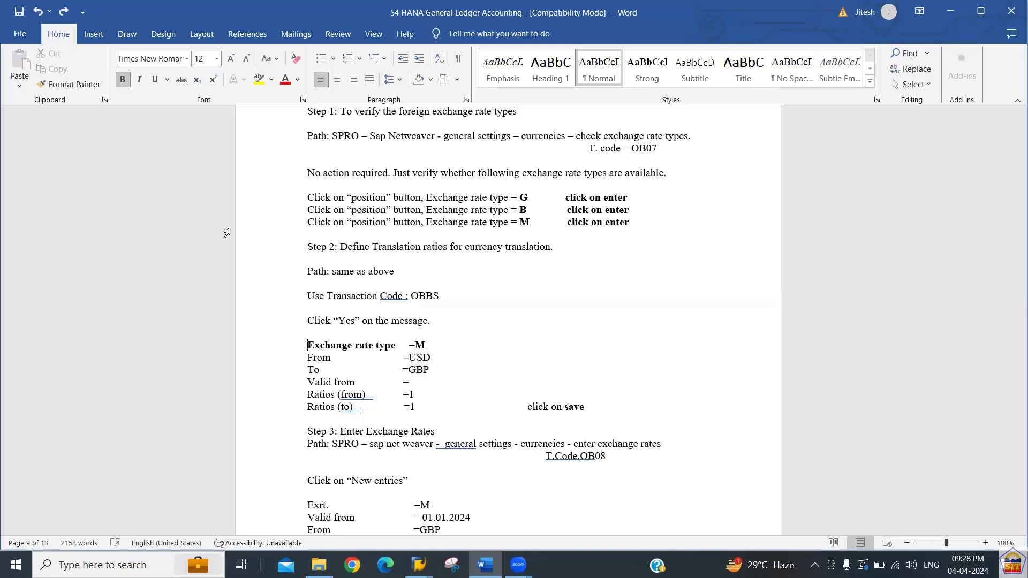
key("shift+Down")
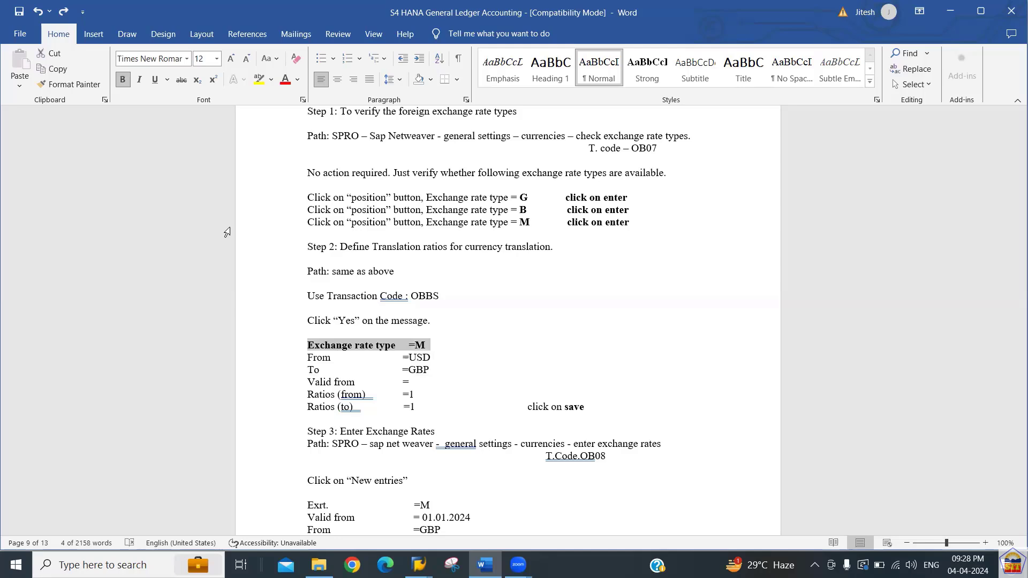
key("Up")
key("Up")
key("Up")
key("Up")
key("Up")
key("Up")
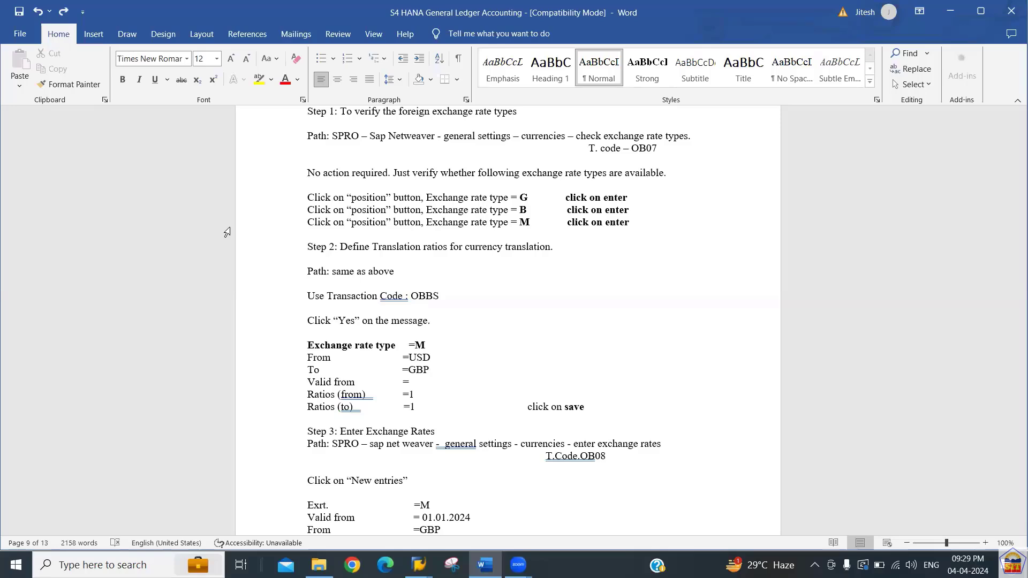
Step: Switch back to SAP and start transaction OBBS for maintaining the currency translation ratios
key("alt+Tab")
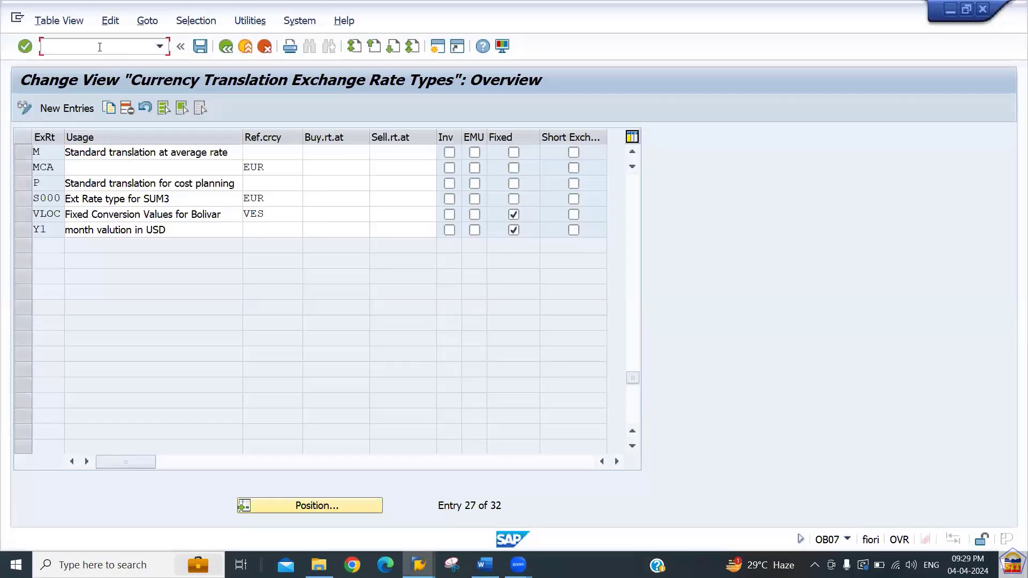
type("/nobbs")
key("Return")
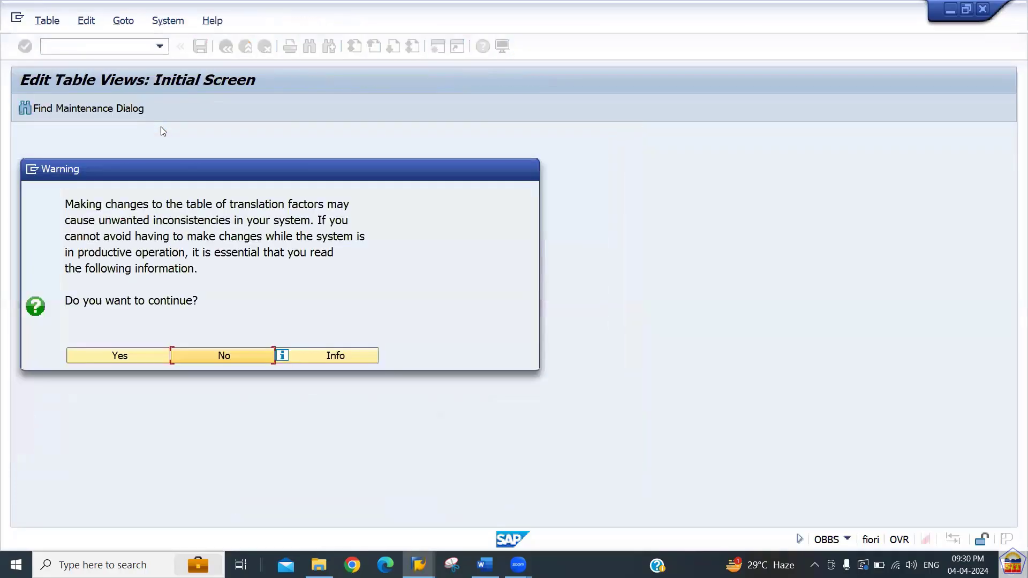
left_click(215, 2)
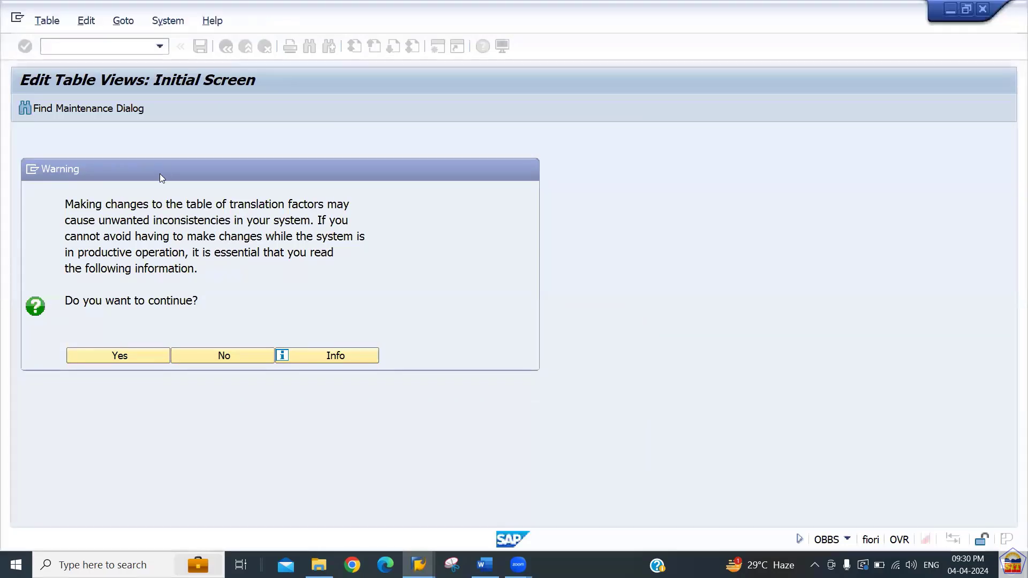
left_click(105, 303)
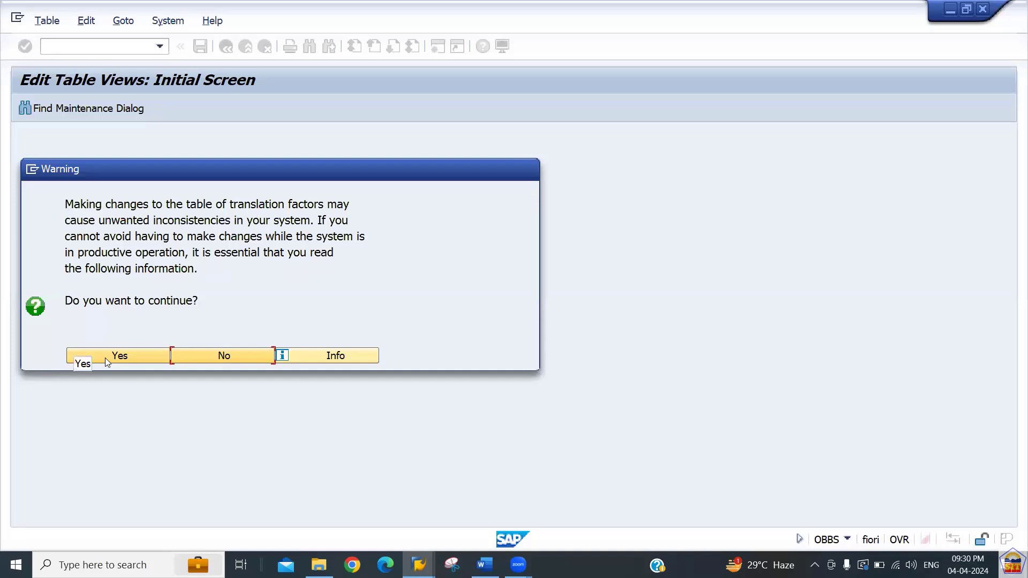
Step: Accept the warning about changing translation factors and examine the existing currency pairs and their translation ratios
left_click(107, 358)
left_click(79, 322)
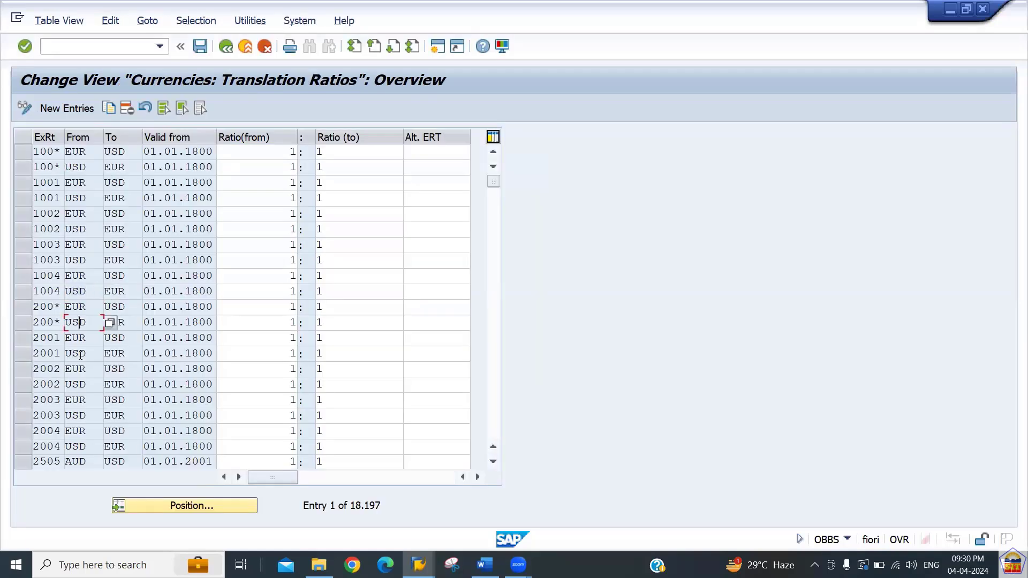
left_click_drag(80, 384, 132, 416)
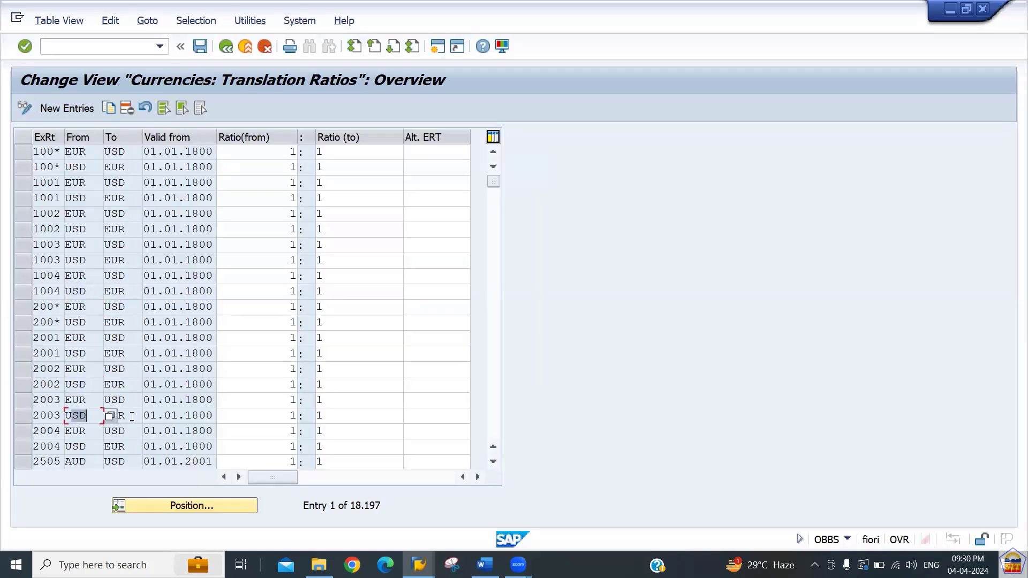
left_click(80, 323)
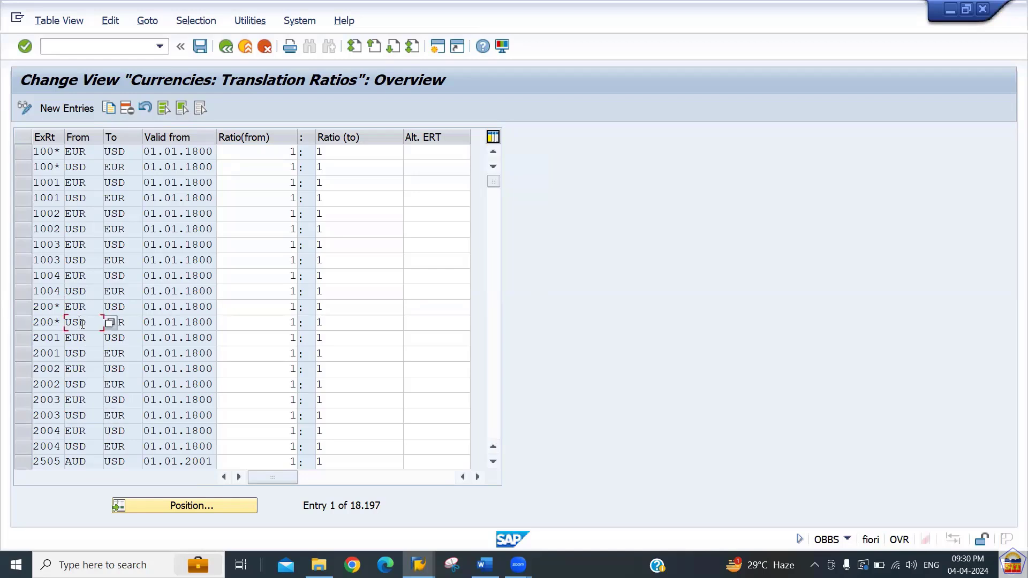
left_click(54, 247)
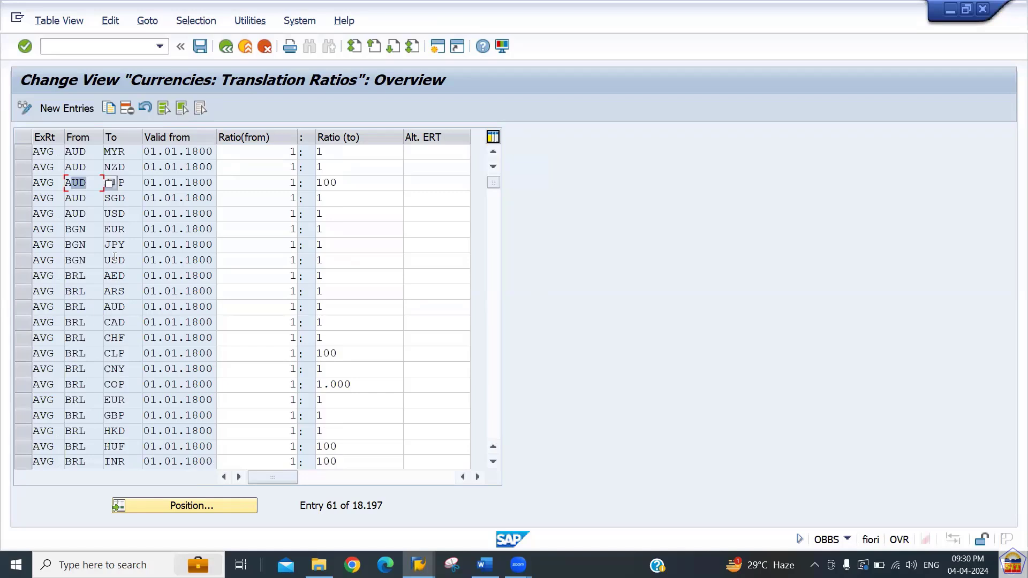
key("Up")
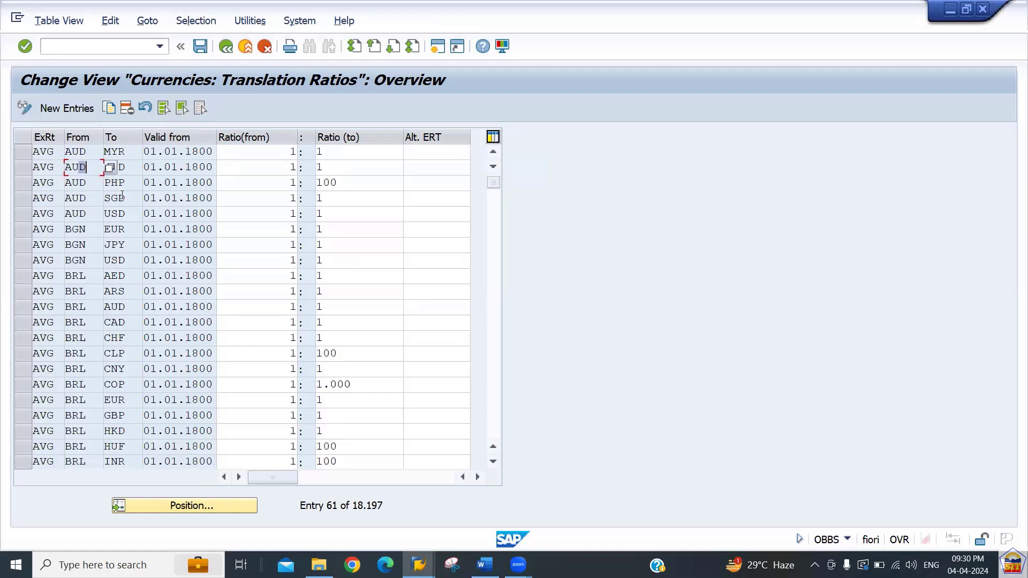
left_click(115, 184)
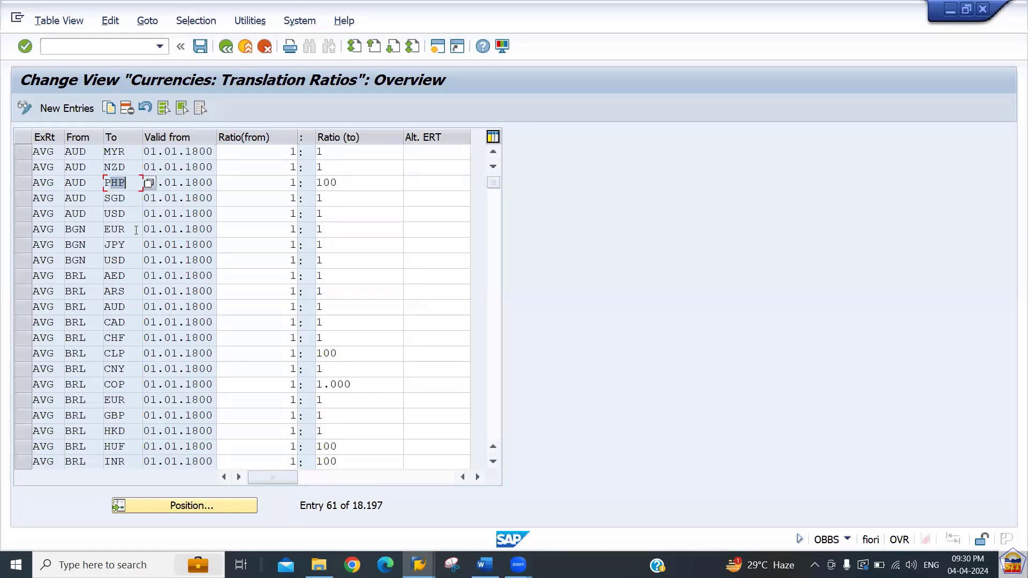
left_click(79, 183)
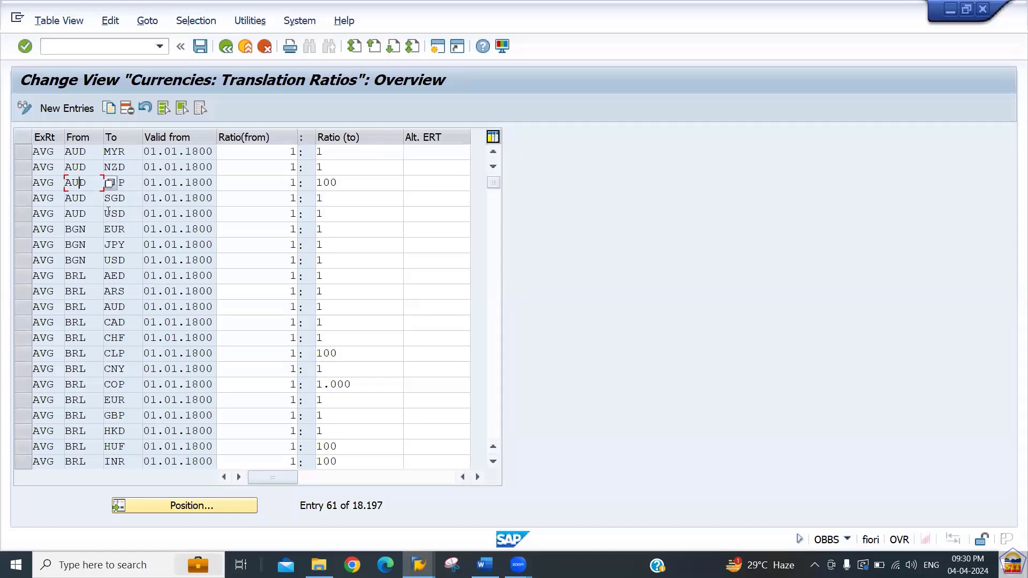
left_click(76, 277)
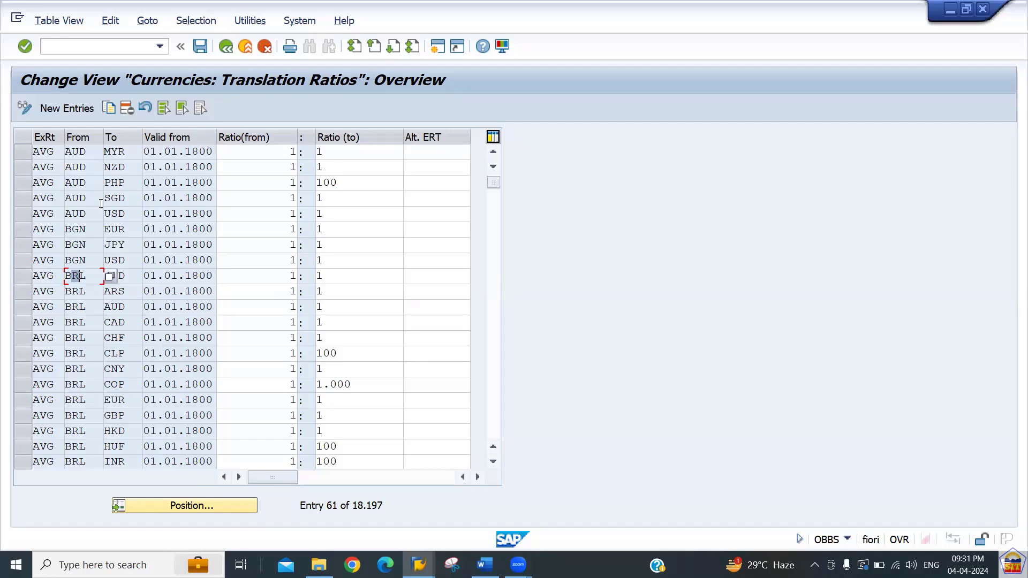
Step: Start a new translation ratio entry with exchange rate type M, from currency GBP and to currency USD
left_click(71, 108)
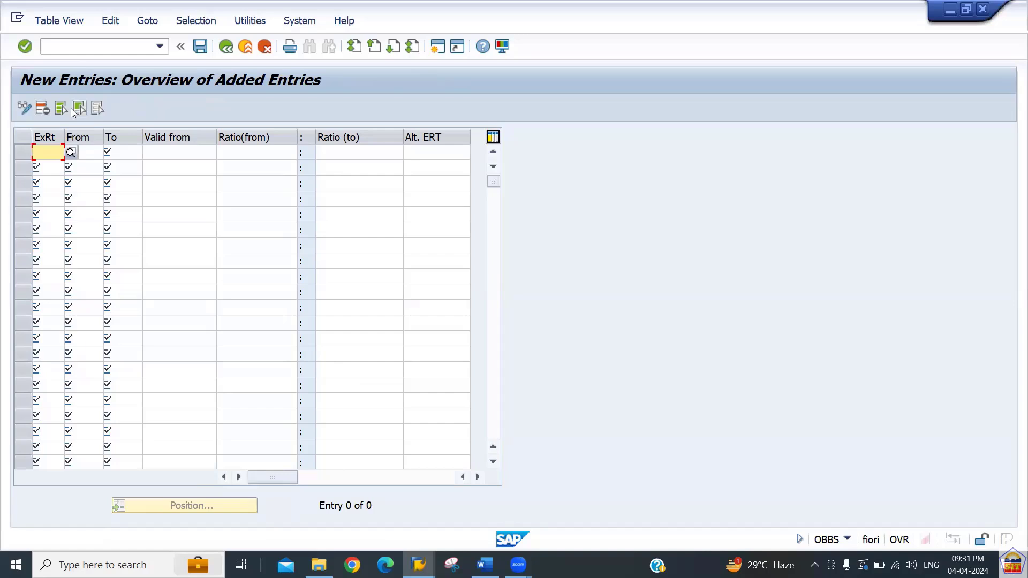
type("m ")
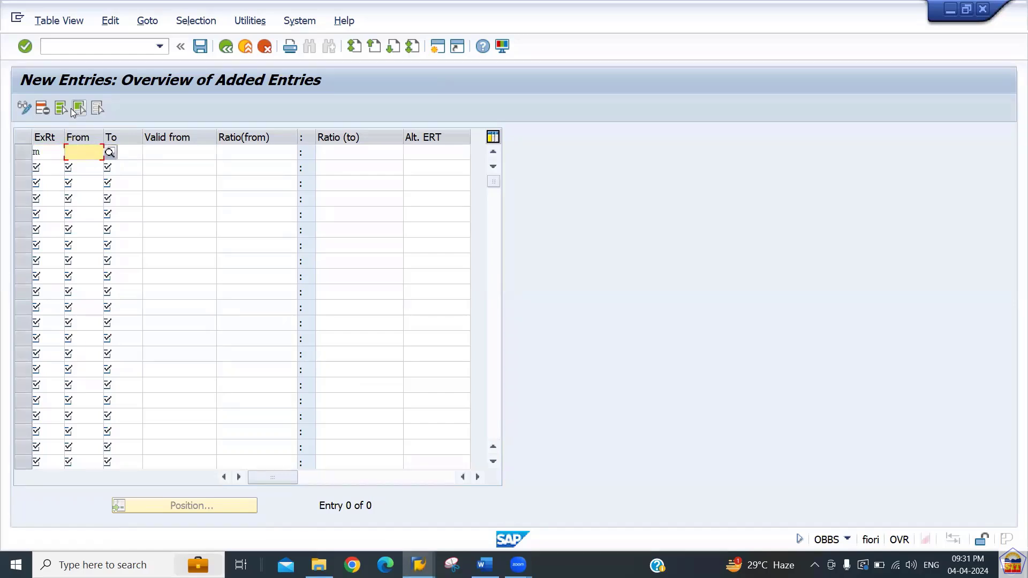
type("gbp ")
type("usd")
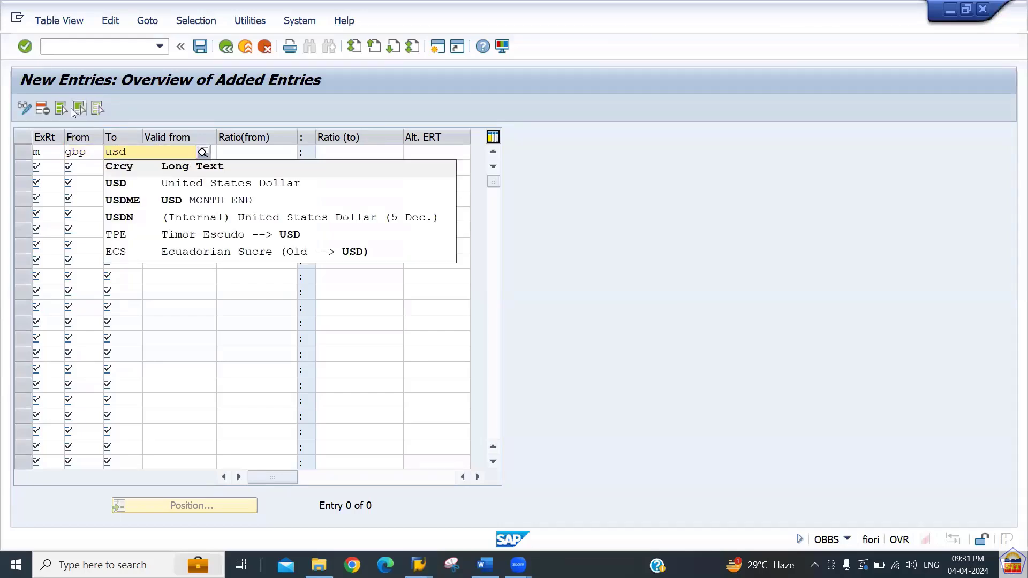
key("Down")
key("Return")
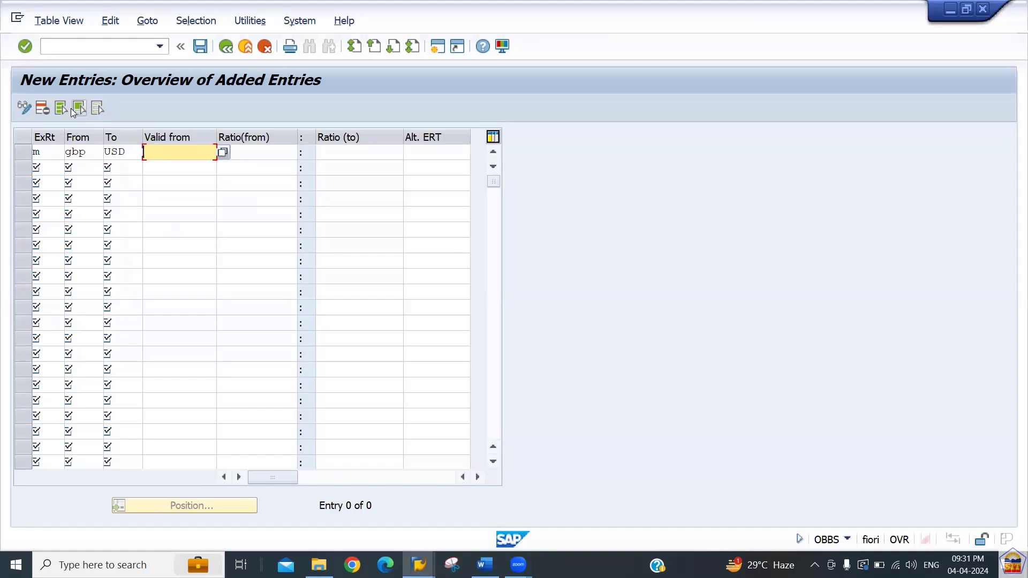
Step: Set the first new entry's valid-from date to 01.02.2024 and both its from and to ratios to 1
type("02.")
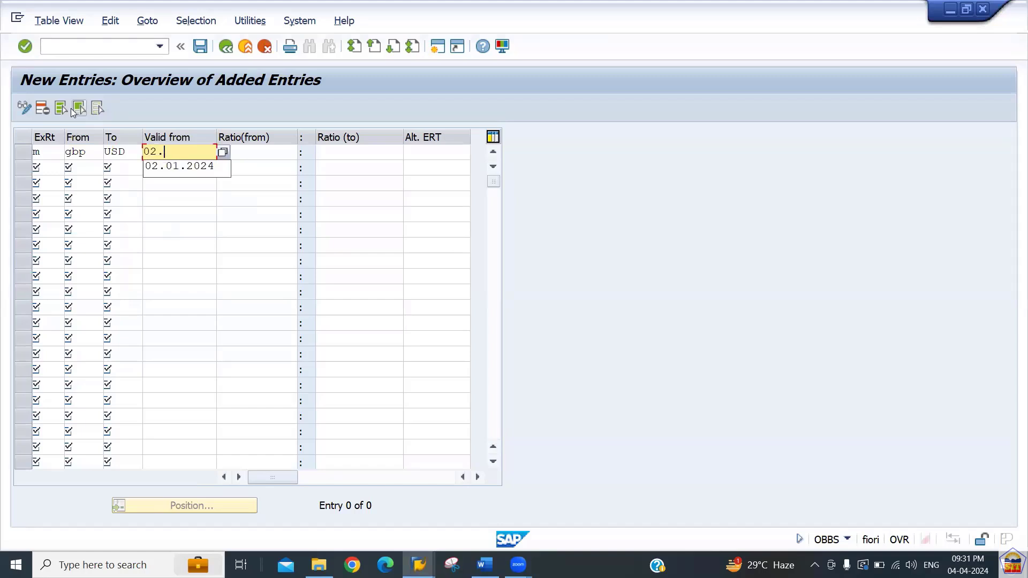
key("BackSpace")
key("BackSpace")
type("1.02.2024")
key("Tab")
key("Tab")
type("1")
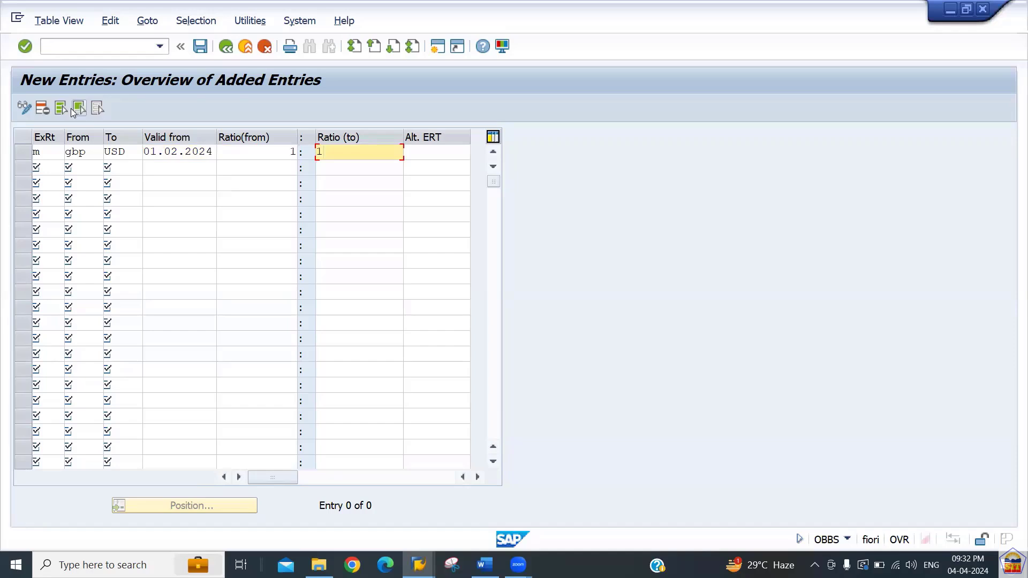
key("Tab")
key("Tab")
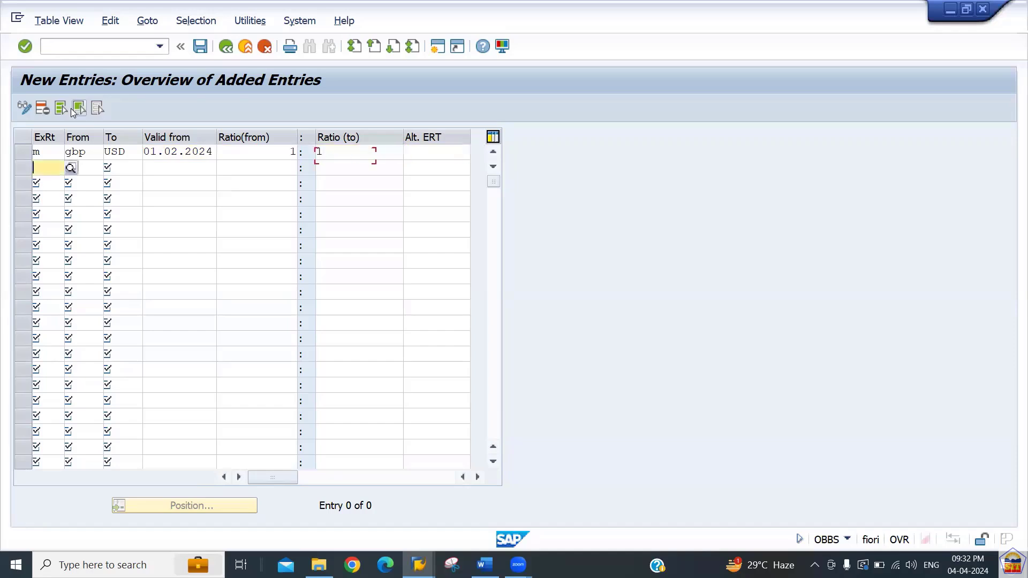
Step: Start a second entry with exchange rate type M and begin its from currency with "in"
type("m")
key("Tab")
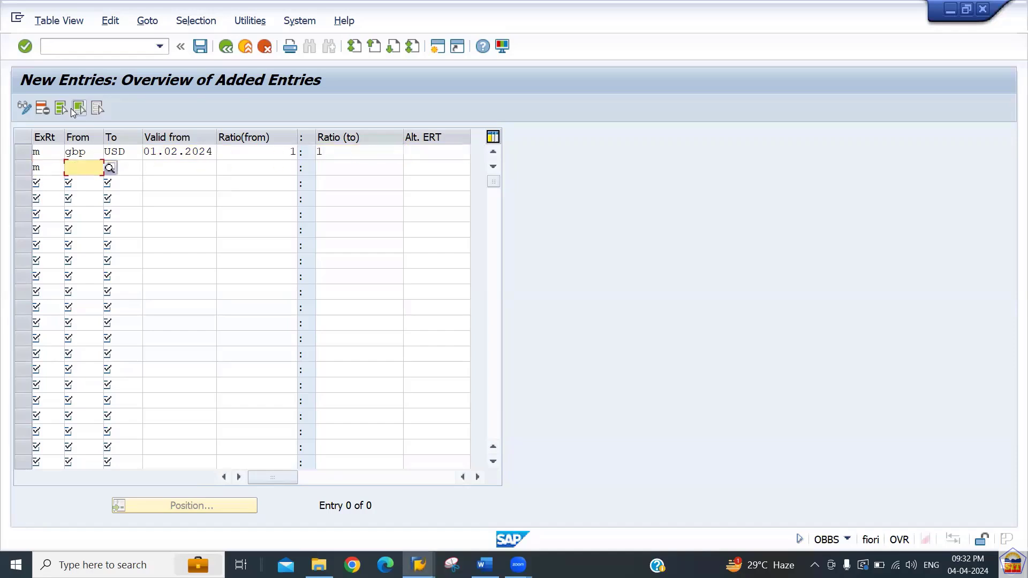
type("in")
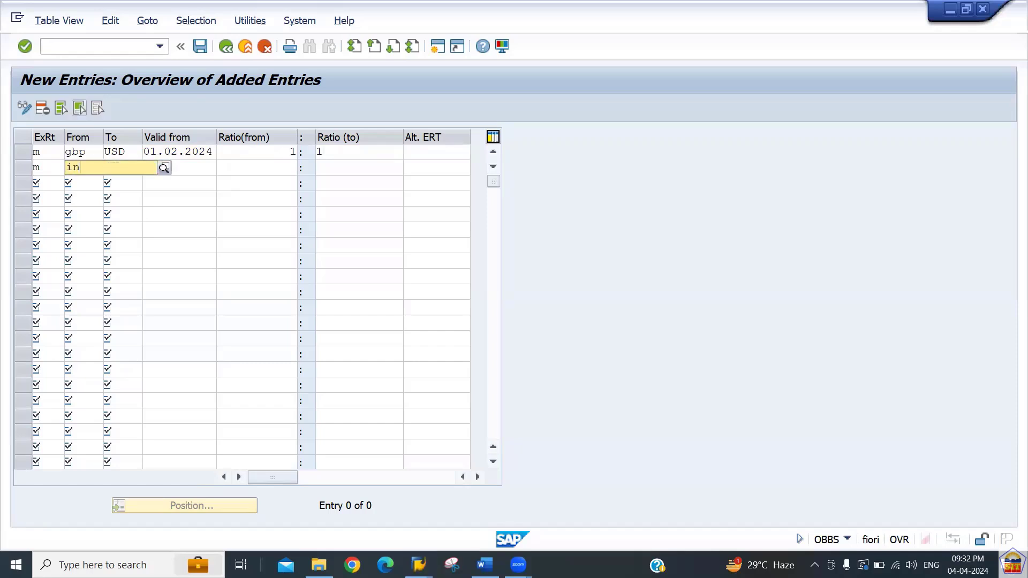
Step: Change the first entry's from currency to USD and its to currency to GBP
left_click(89, 152)
key("BackSpace")
key("BackSpace")
key("BackSpace")
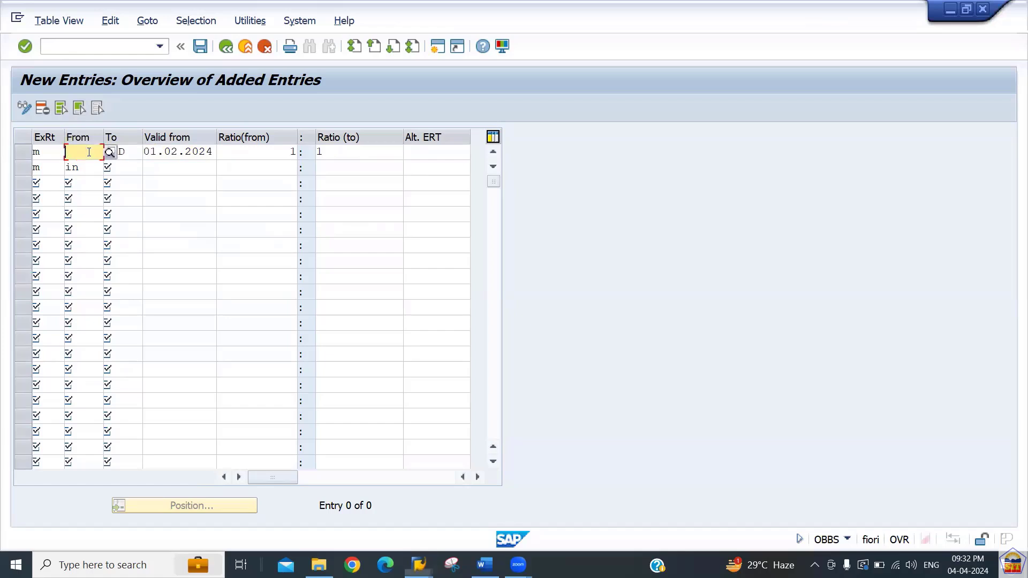
type("usd")
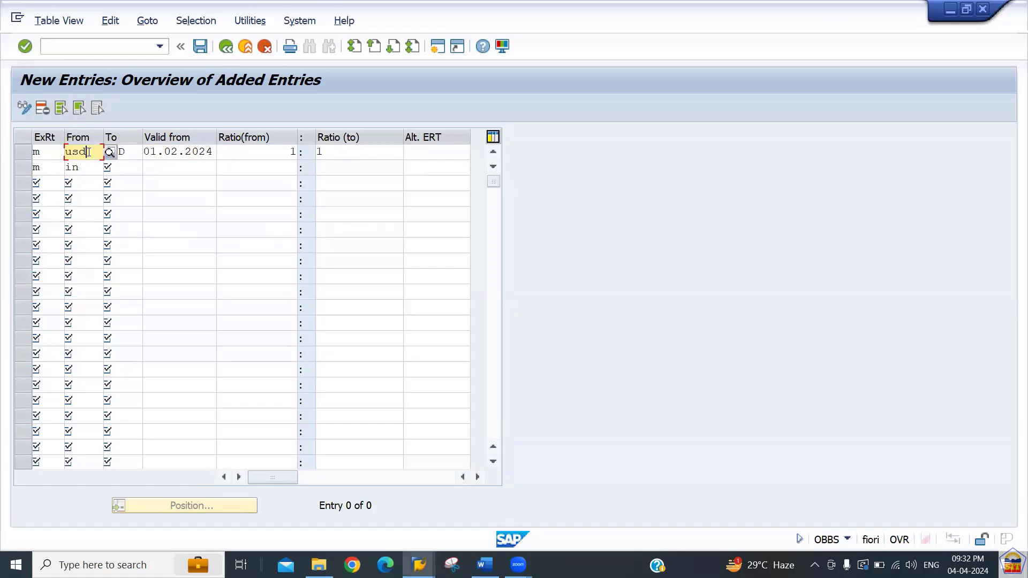
left_click(132, 152)
key("BackSpace")
key("BackSpace")
key("BackSpace")
type("gbp")
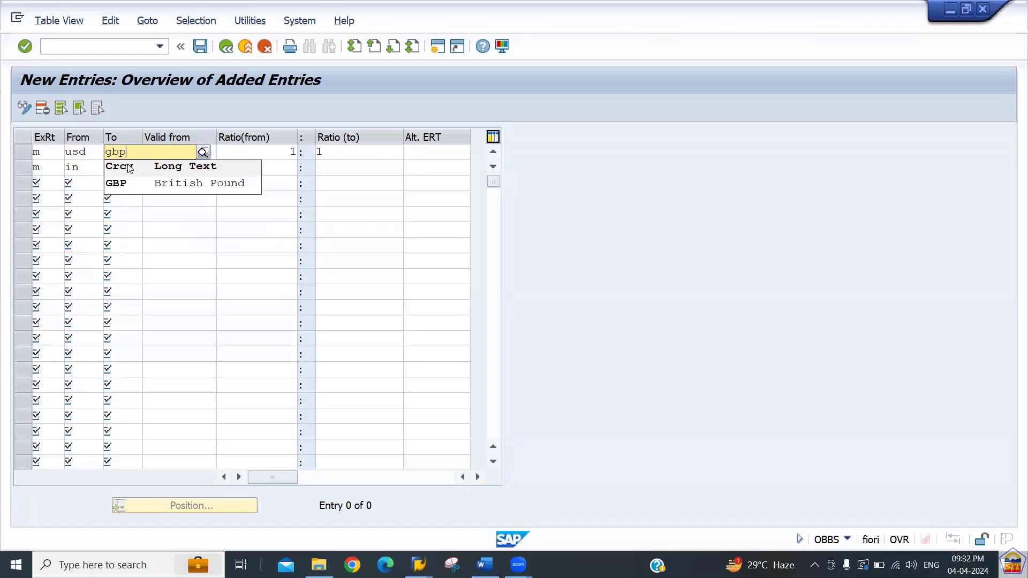
left_click(131, 182)
Step: Set the second entry's from currency to USD and its to currency to INR
left_click(87, 164)
key("BackSpace")
key("BackSpace")
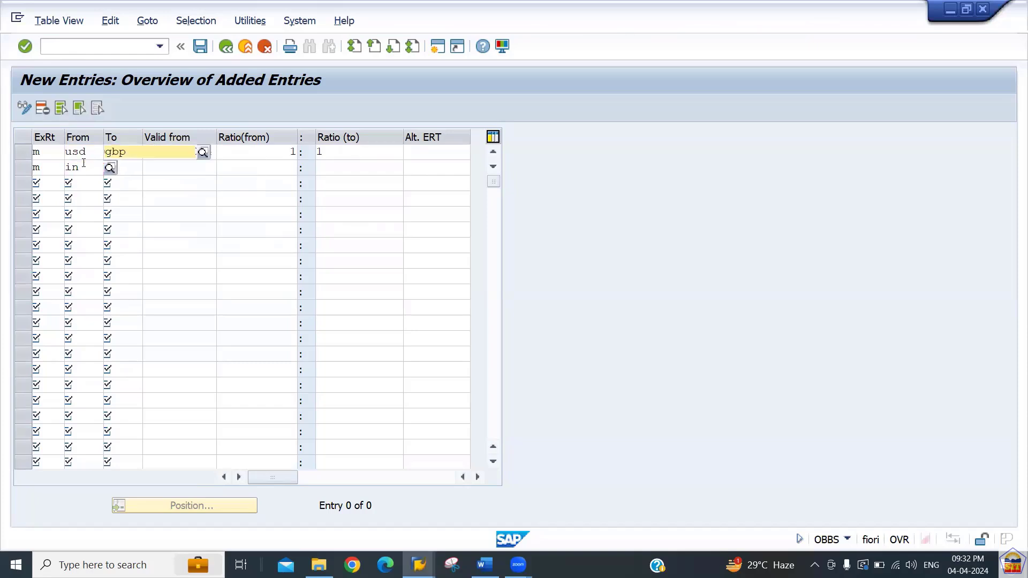
type("usd")
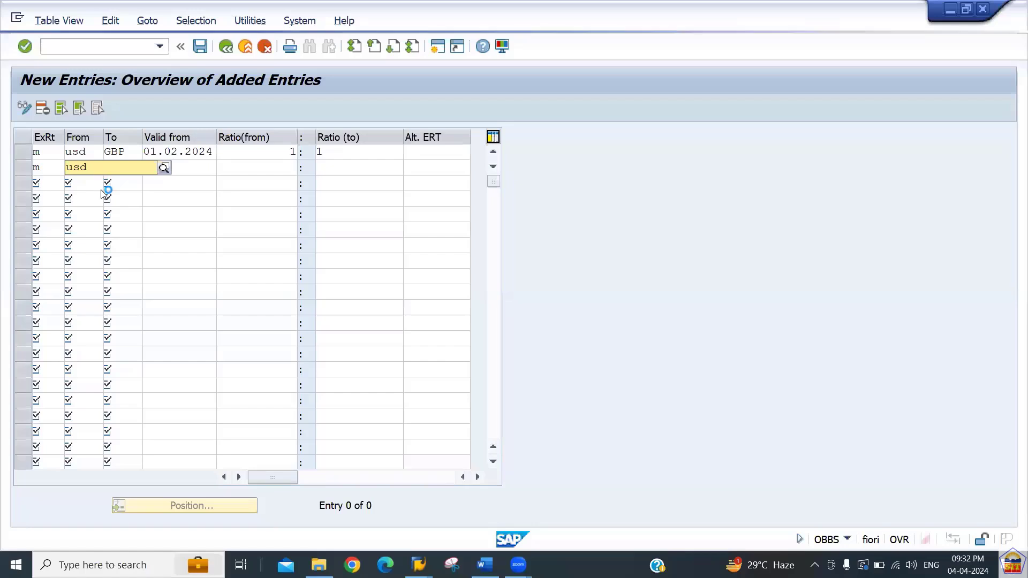
left_click(102, 204)
left_click(110, 168)
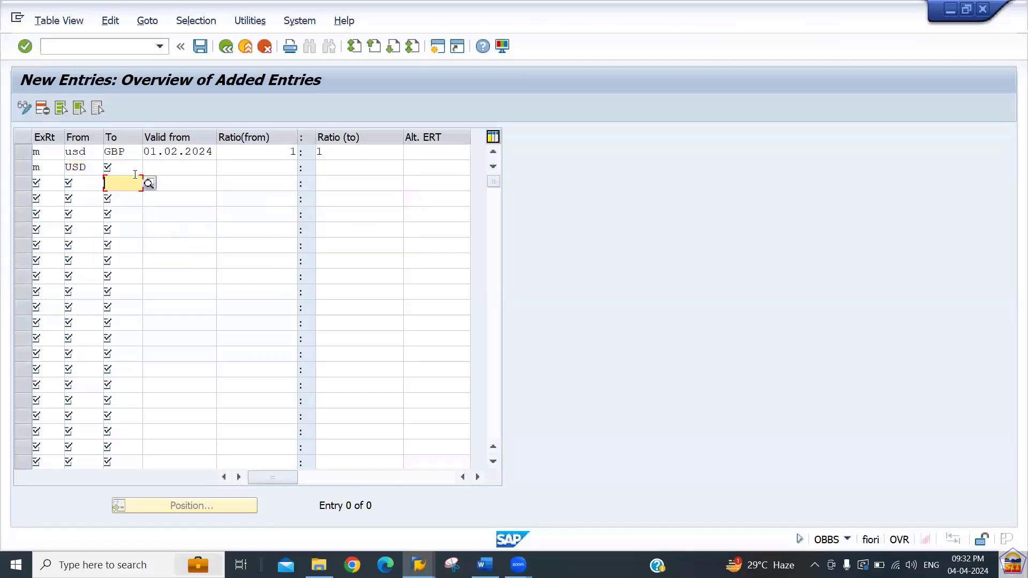
type("inr")
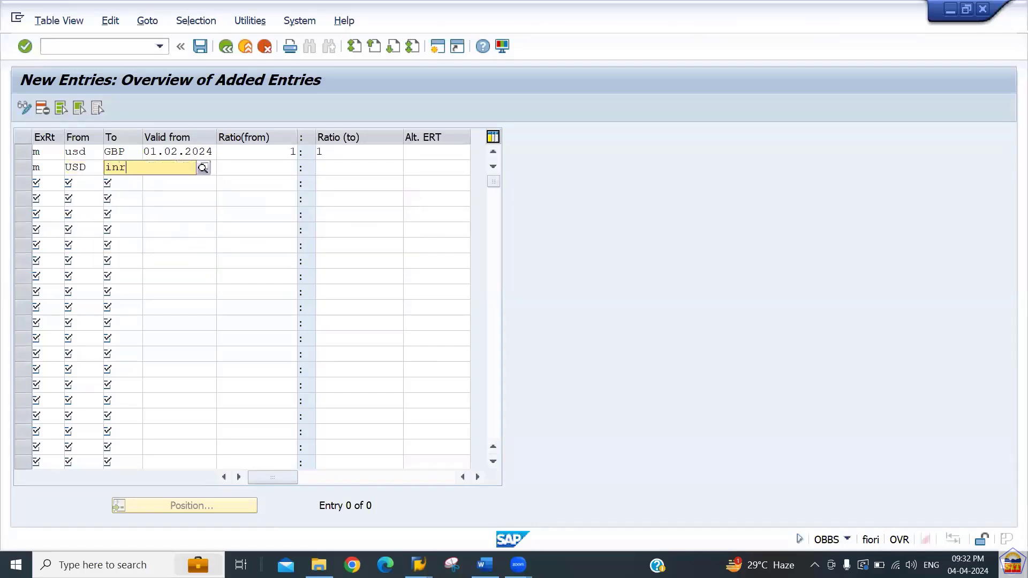
Step: Give the USD to INR entry the valid-from date 01.02.2024 and ratios of 1 to 1, and save both new entries
key("Tab")
type("01.")
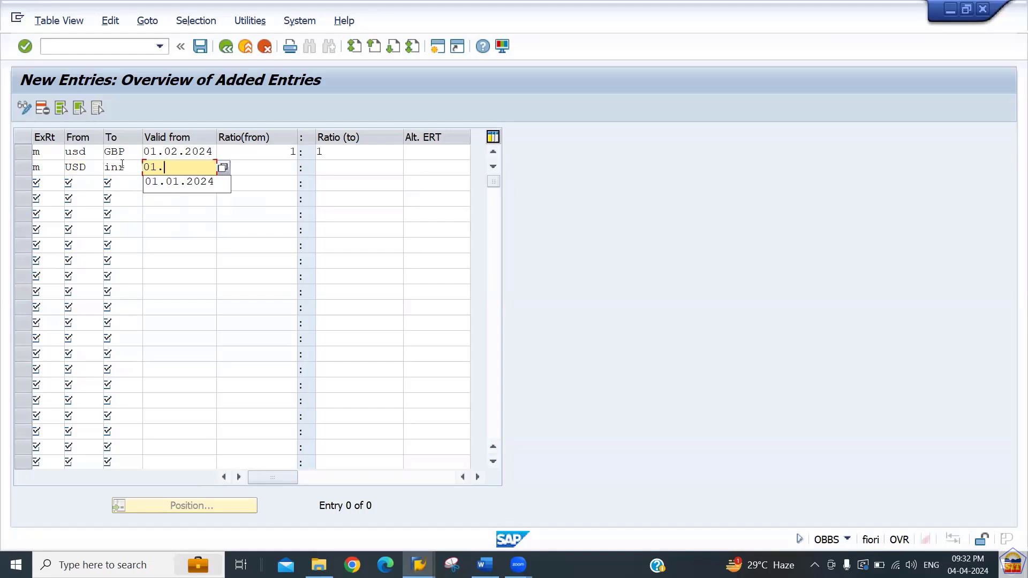
type("02.2024")
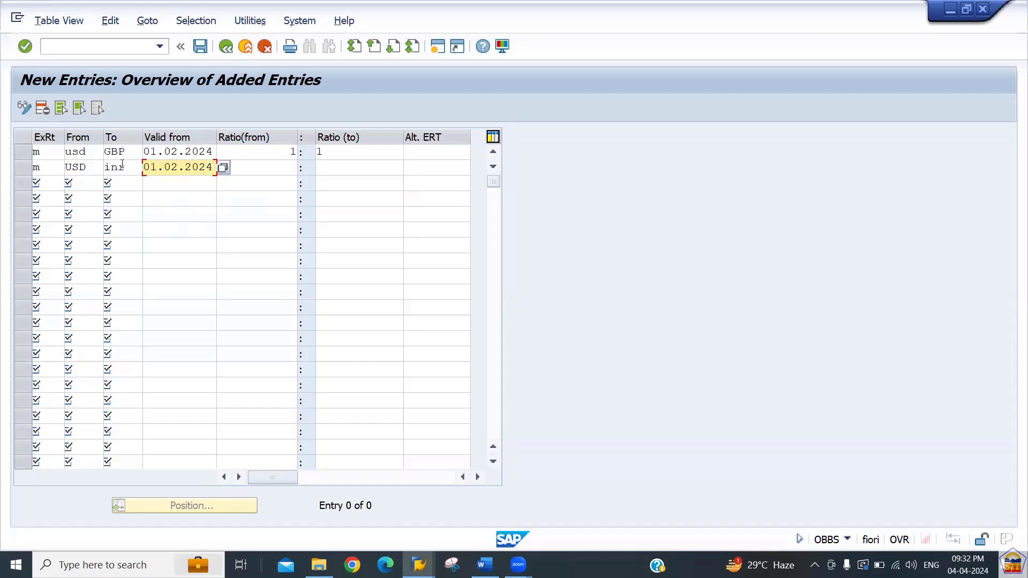
key("Tab")
type("1")
key("Tab")
type("1")
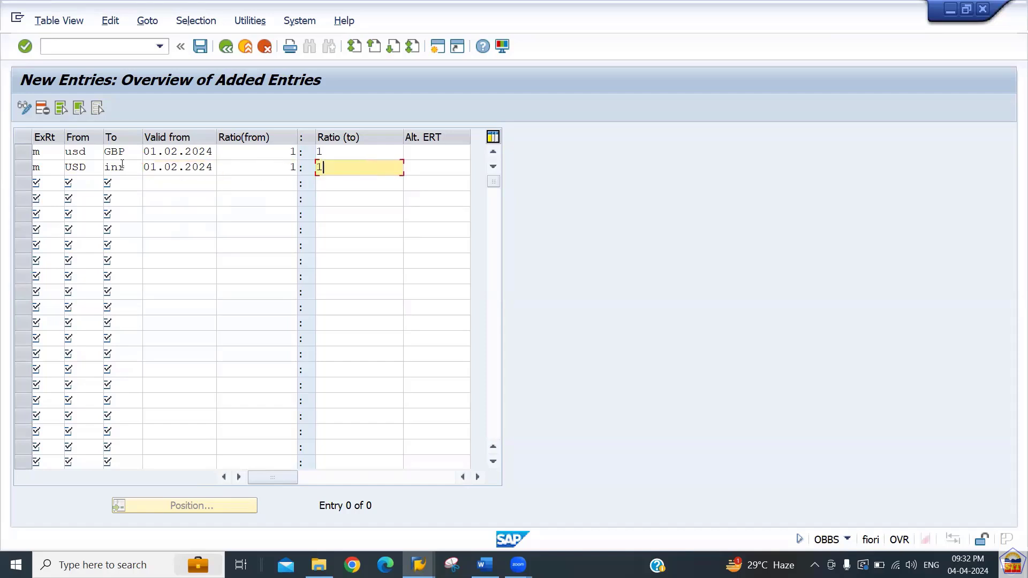
key("Return")
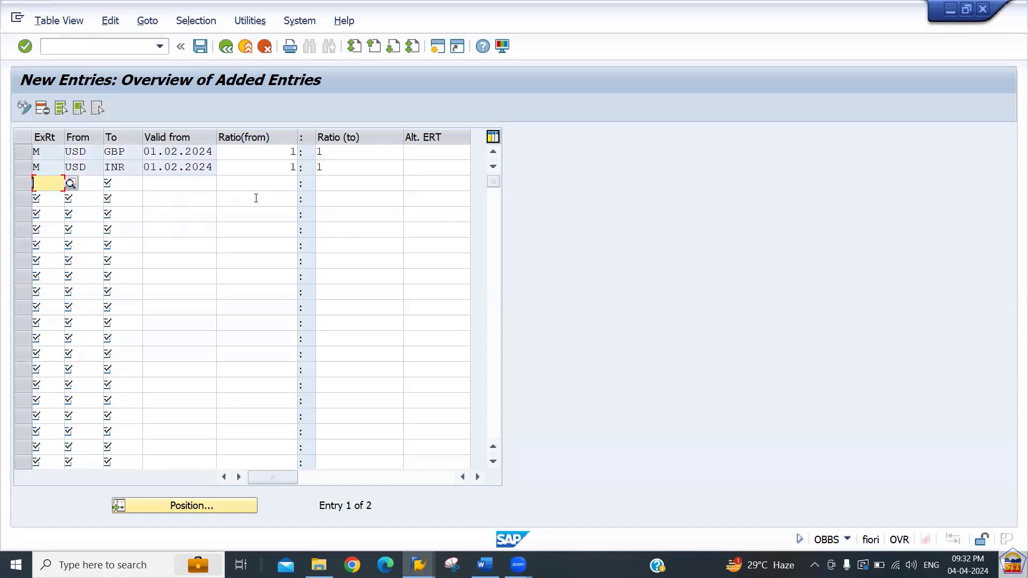
key("ctrl+s")
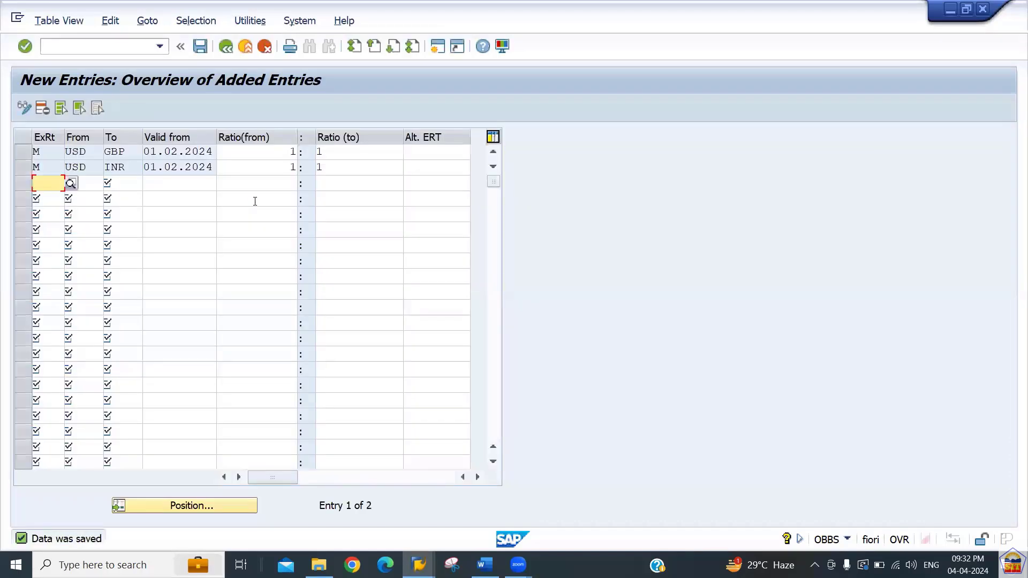
Step: Switch to the Word guide, examine the exchange rate entry and foreign currency posting instructions, and switch back to SAP
key("alt+Tab")
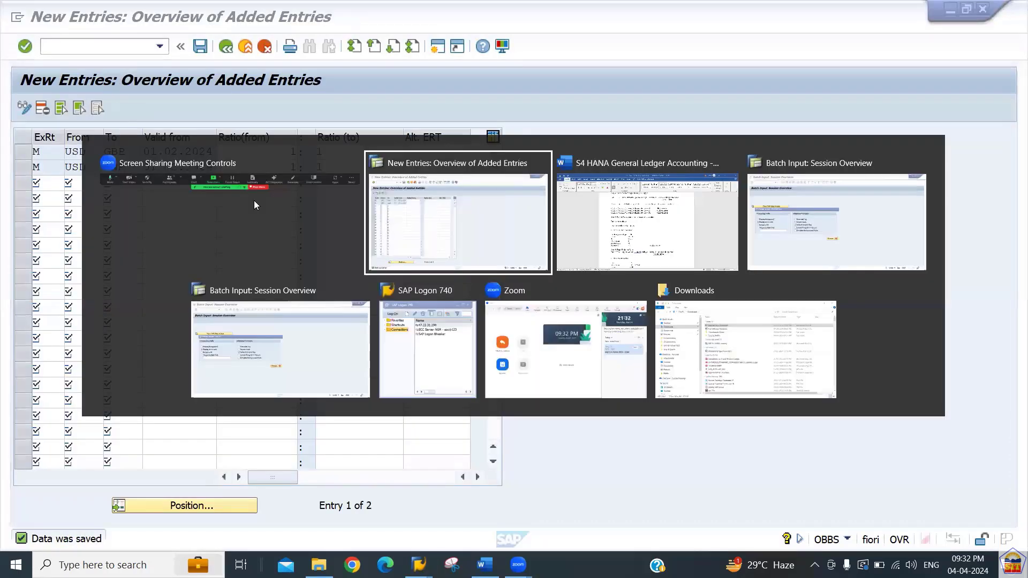
key("alt+Tab")
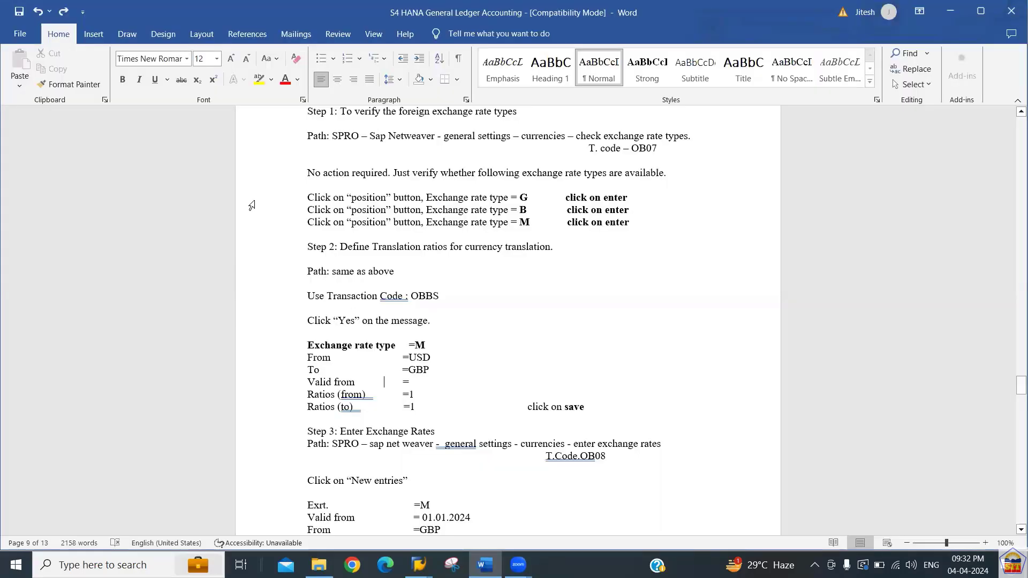
key("Down")
key("Down")
key("Down")
key("Down")
key("Down")
key("Down")
key("Down")
key("Down")
key("Down")
key("Down")
key("Down")
key("Down")
key("Down")
key("Down")
key("Down")
key("Down")
key("Down")
key("Down")
key("Down")
key("Down")
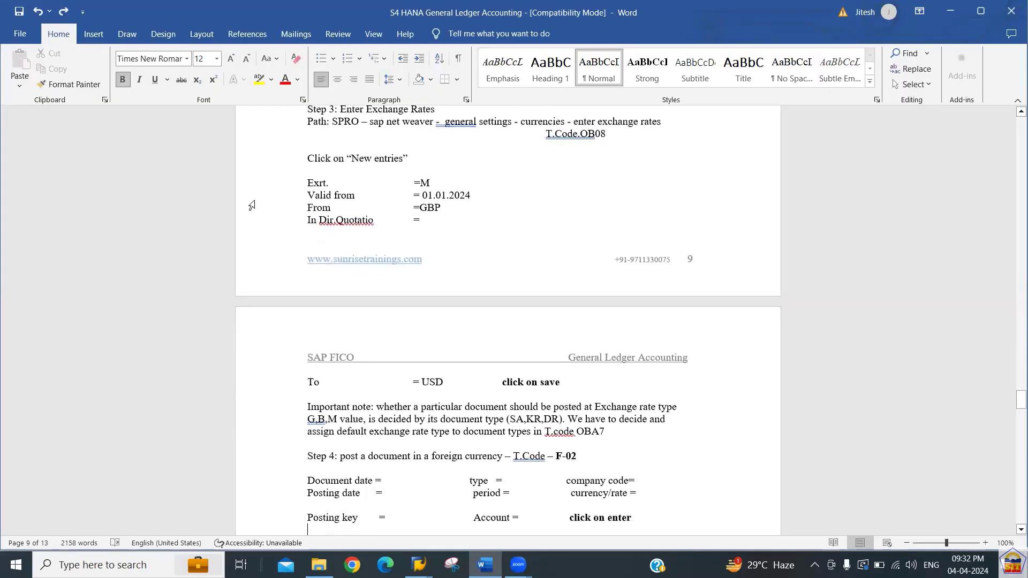
key("Down")
key("Down")
key("Down")
key("Down")
key("Up")
key("Up")
key("Up")
key("Up")
key("Up")
key("Up")
key("Up")
key("Up")
key("Up")
key("Up")
key("Up")
key("Up")
key("Up")
key("Up")
key("Up")
key("Up")
key("Up")
key("Up")
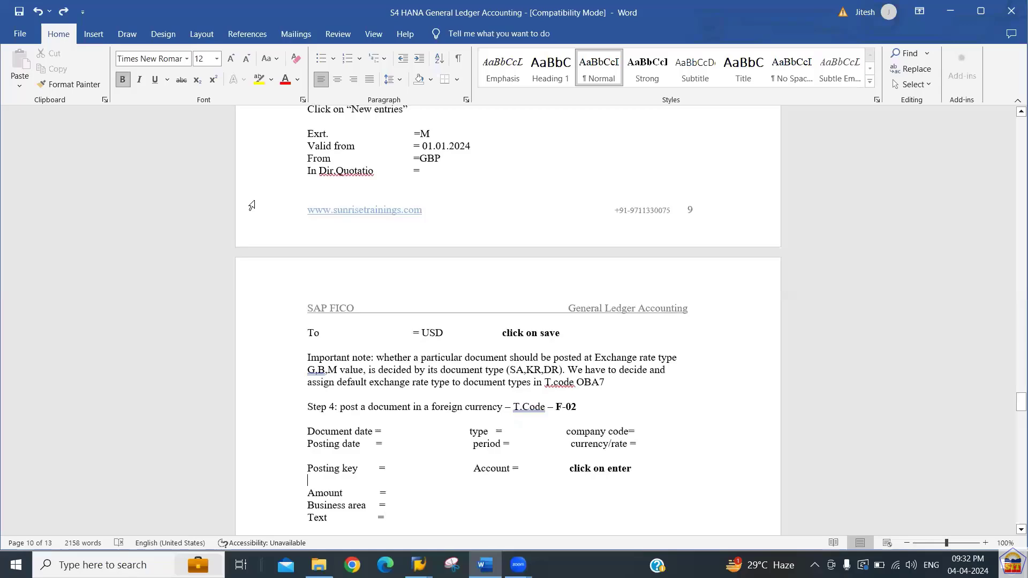
key("Down")
key("Down")
key("Down")
key("Down")
key("Down")
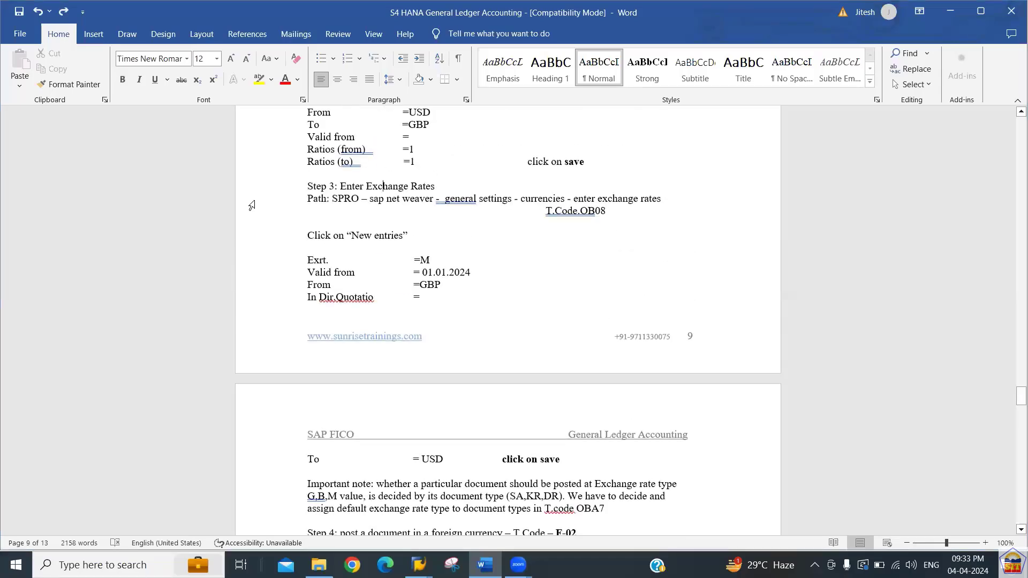
key("alt+Tab")
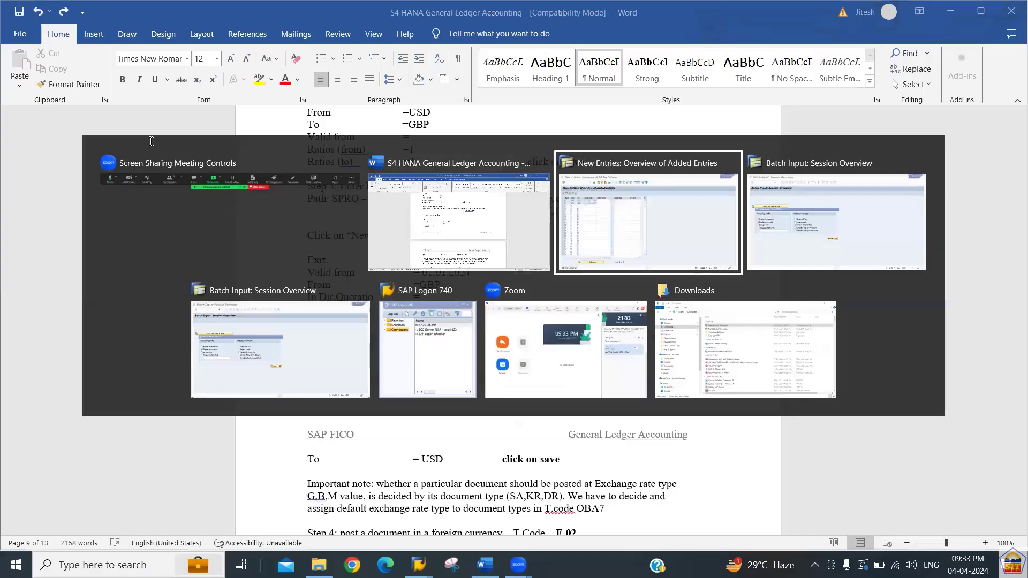
Step: Open transaction OB08 and look through the existing currency exchange rates as far as the type B entries
type("/nob08")
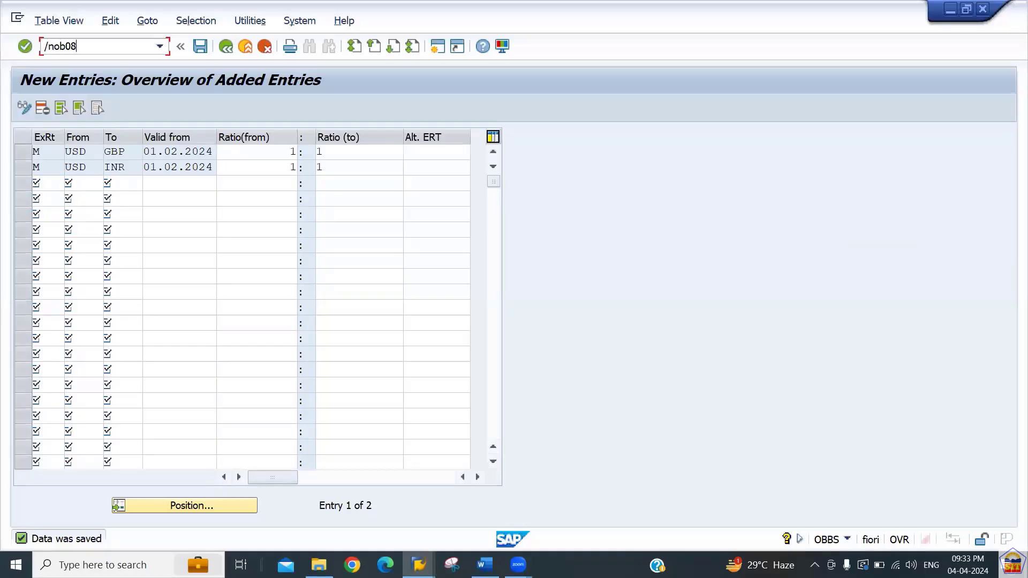
key("Return")
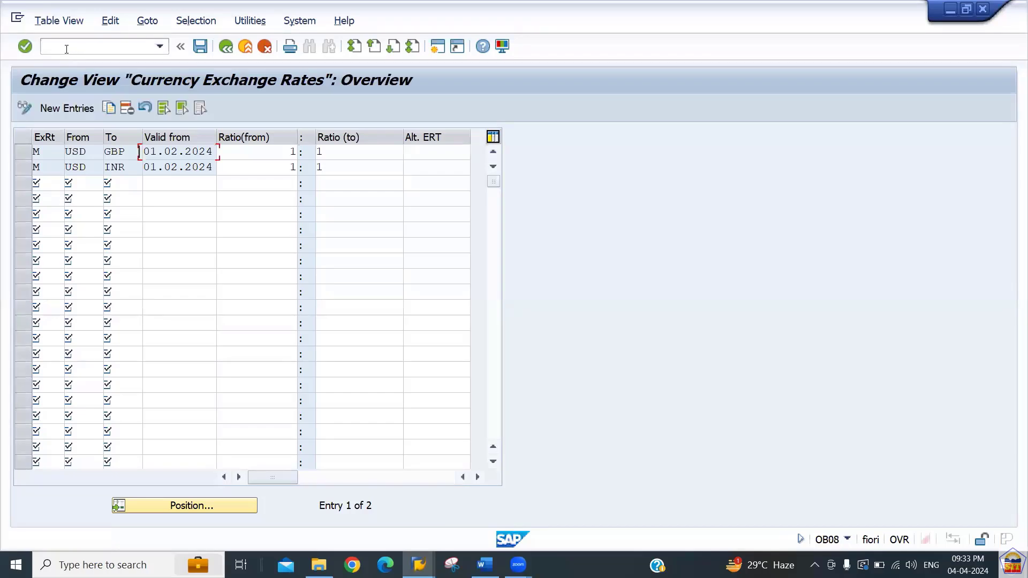
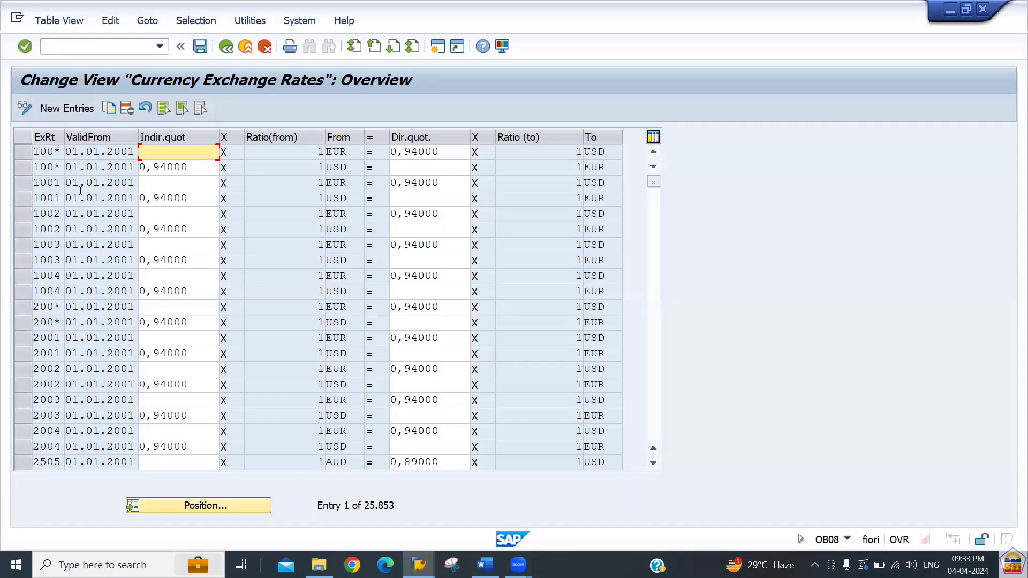
left_click(454, 245)
scroll(454, 246, "down", 2)
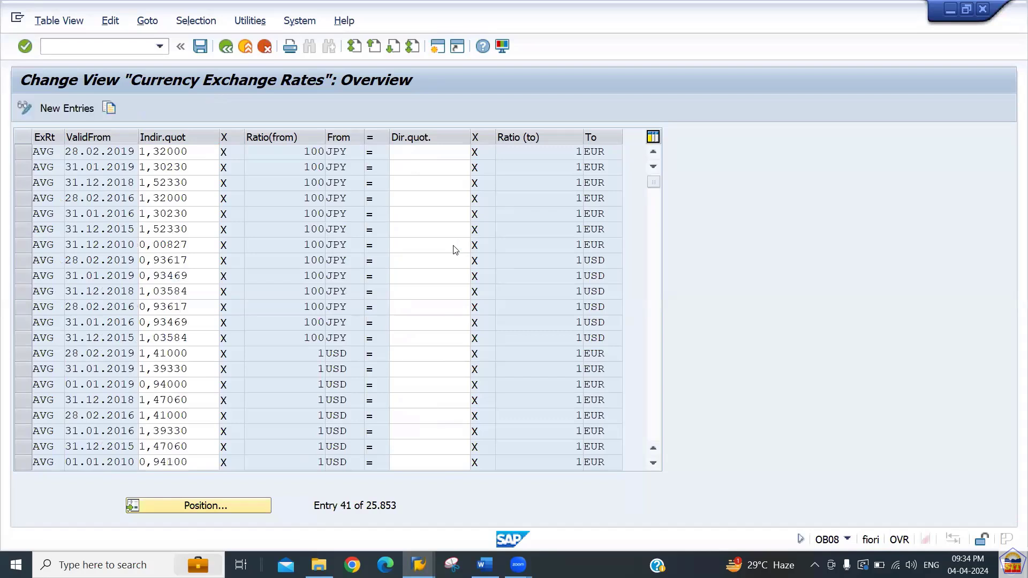
scroll(453, 247, "down", 1)
scroll(454, 246, "down", 1)
left_click(454, 246)
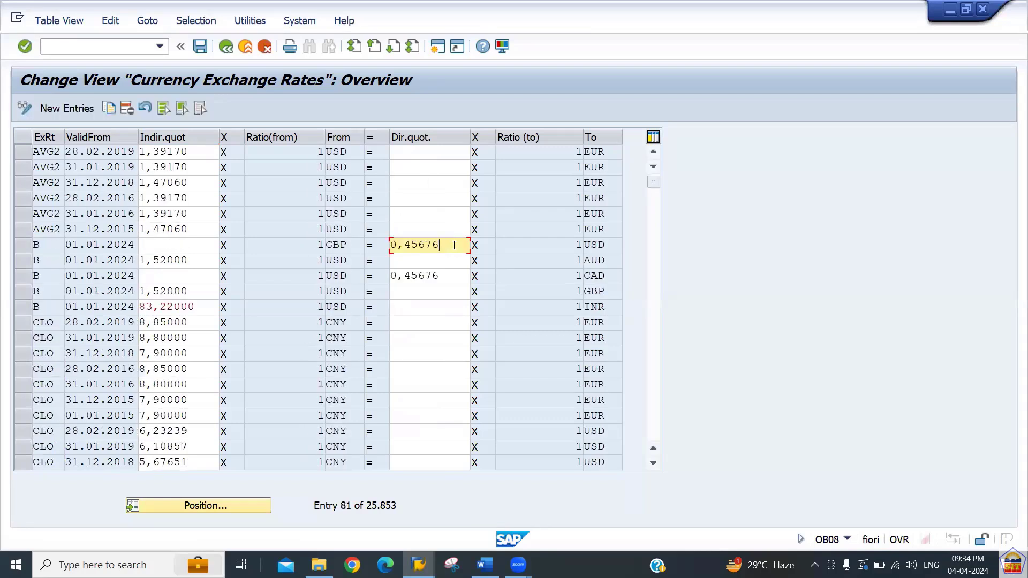
Step: Start adding new exchange rate entries and assign exchange rate type M to the first two rows
left_click(73, 107)
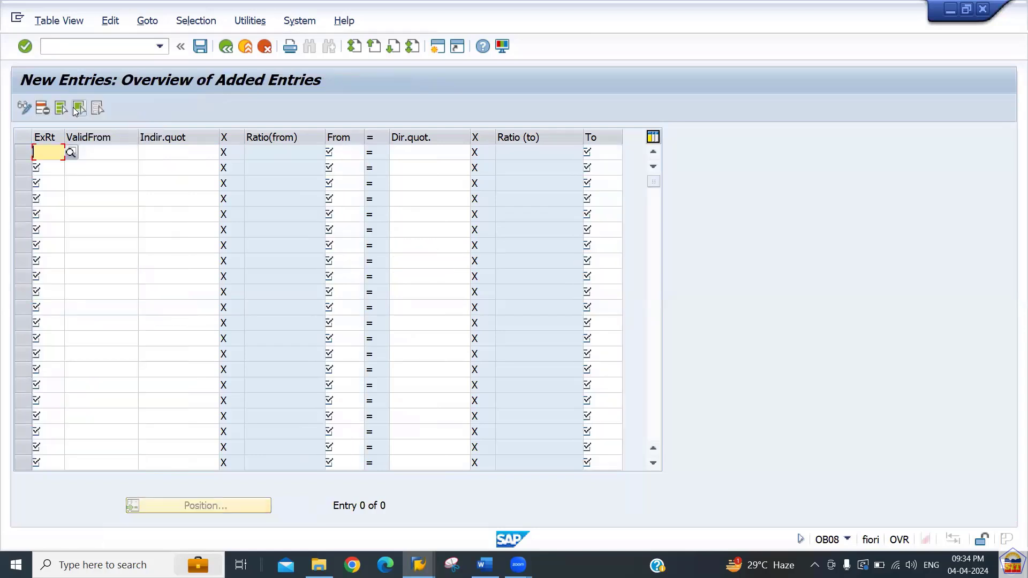
type("m")
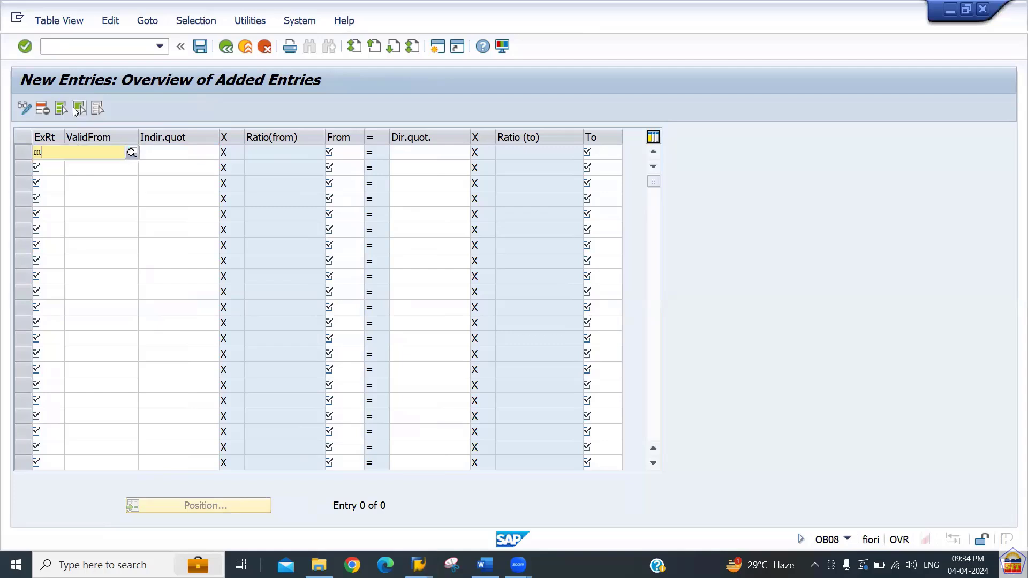
key("Down")
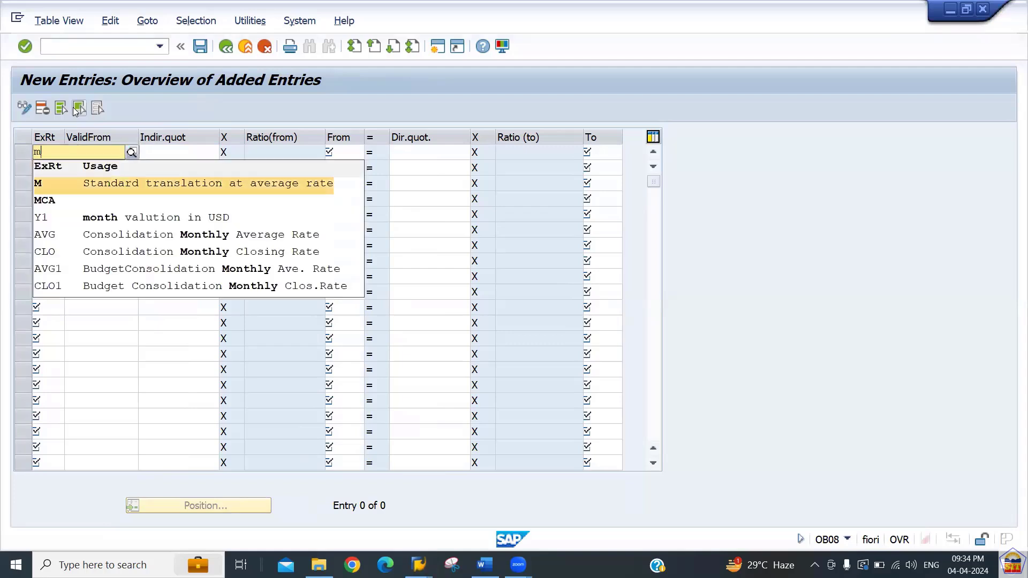
key("Return")
type("m")
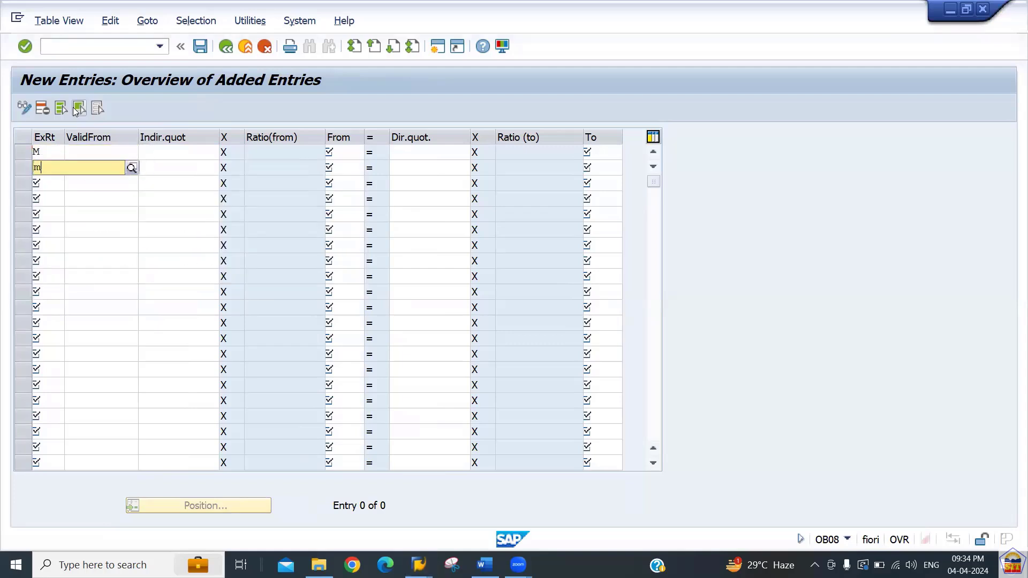
key("Down")
key("Tab")
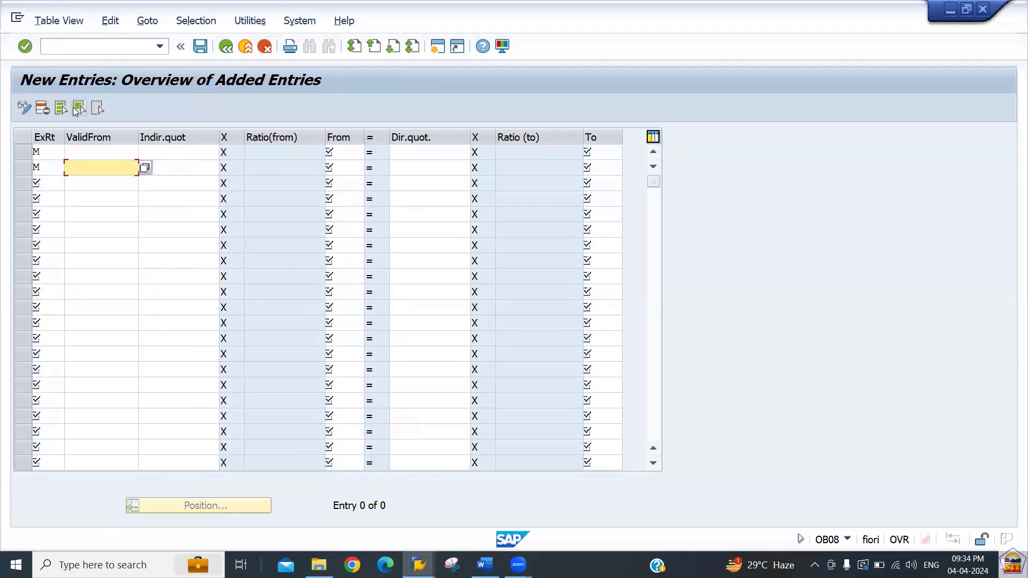
Step: Set the first entry's valid-from date to 04.04.2024
key("Up")
key("Left")
key("Tab")
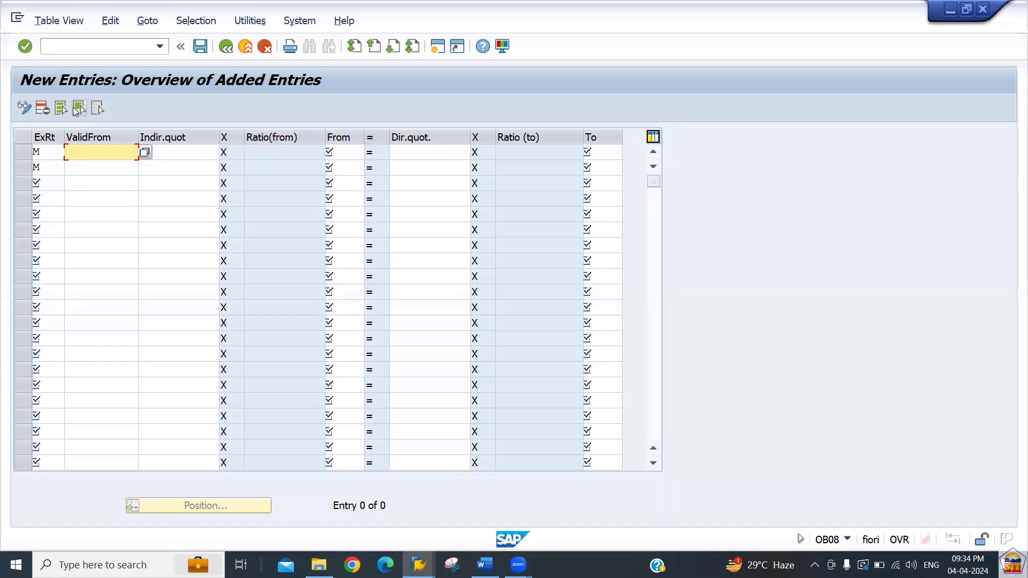
type("04.04.2024")
key("Down")
key("Tab")
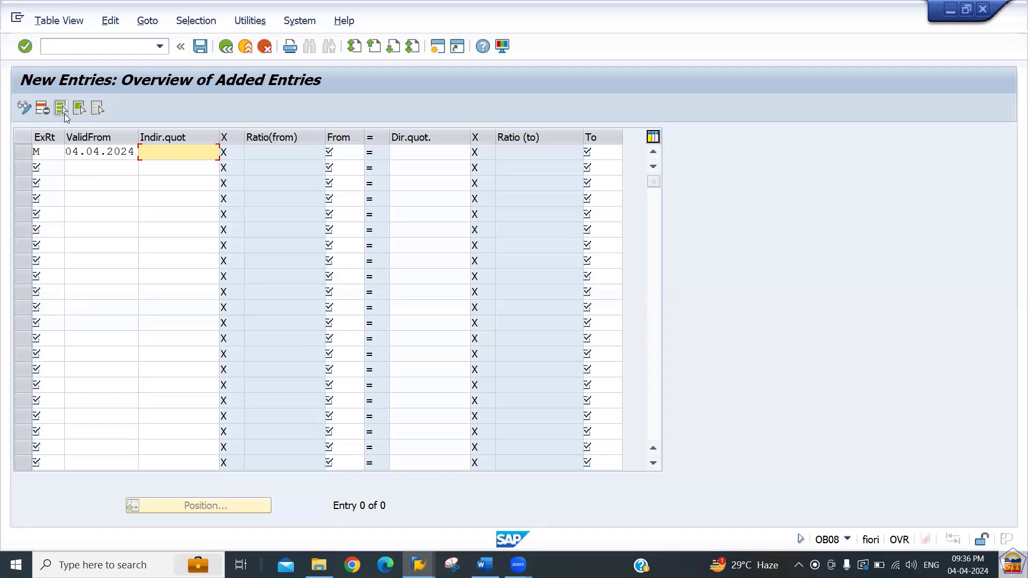
Step: Set the first entry's from currency to GBP and its to currency to USD
left_click(85, 153)
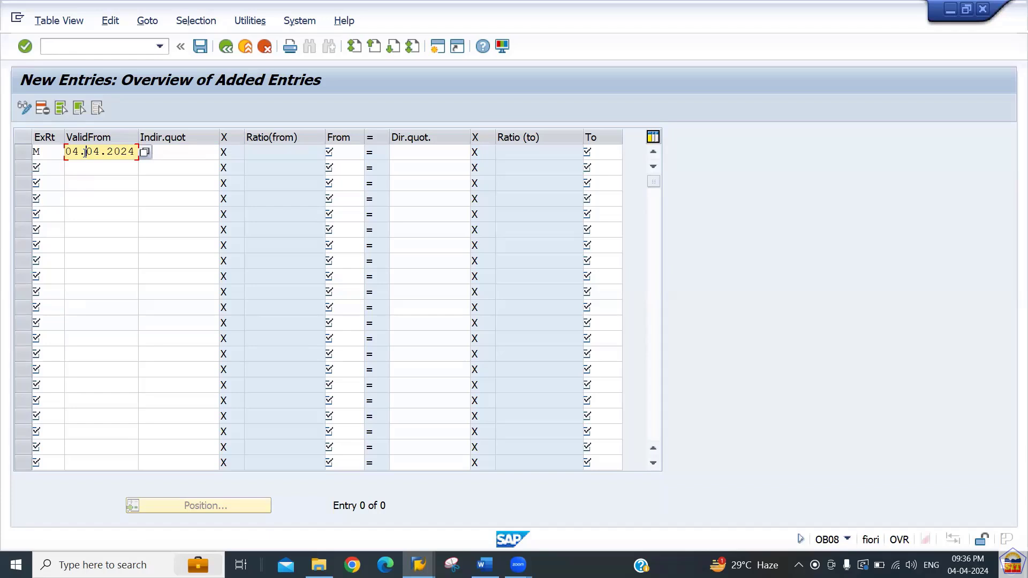
key("Tab")
key("Tab")
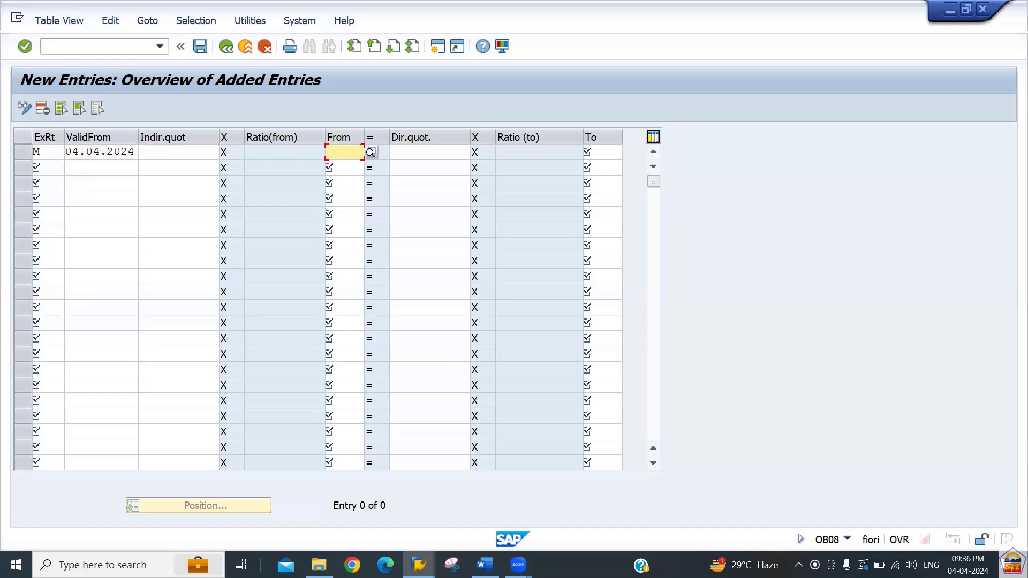
key("shift+Tab")
key("Tab")
type("gbp")
key("Tab")
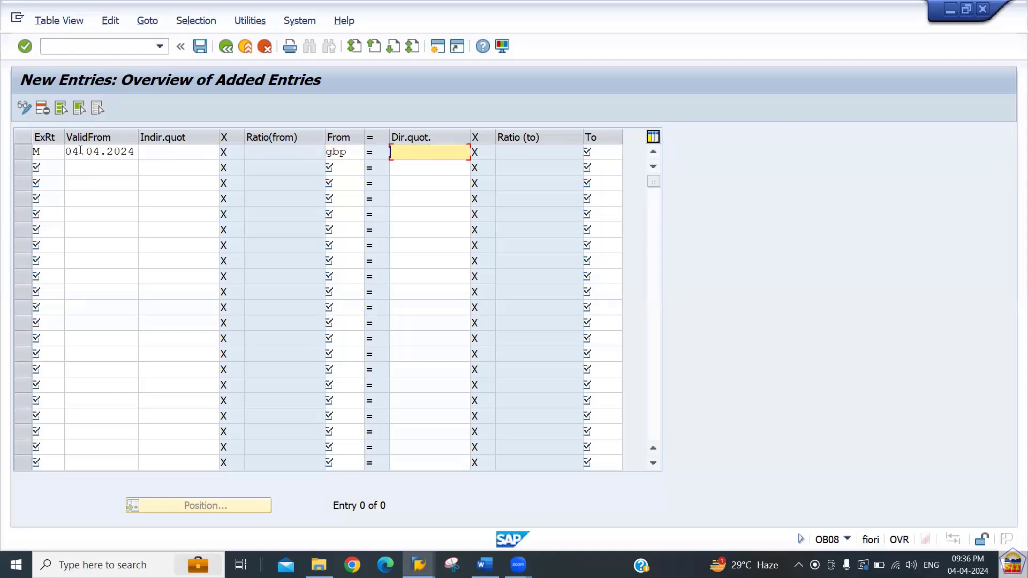
key("Tab")
type("usd")
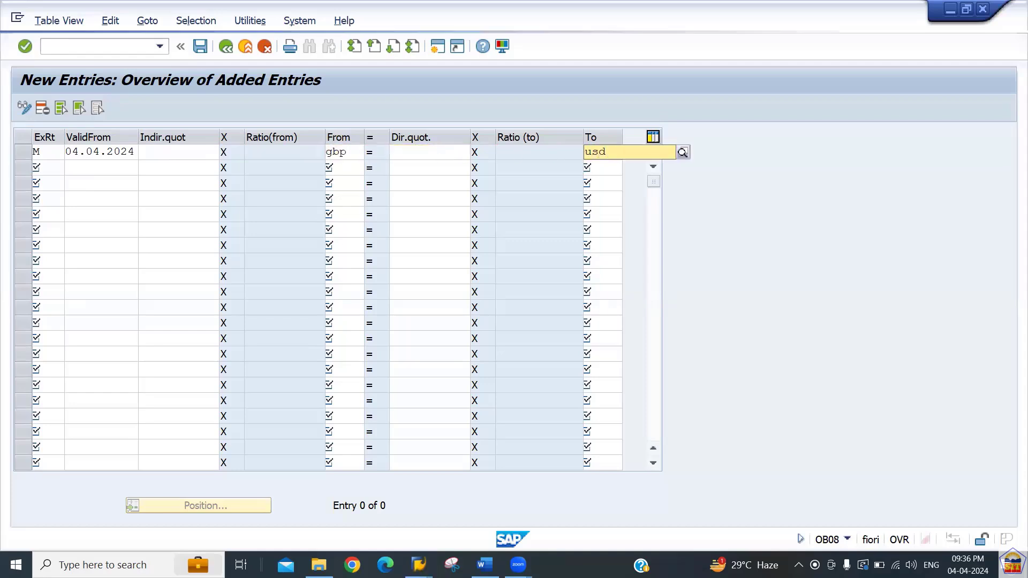
key("Return")
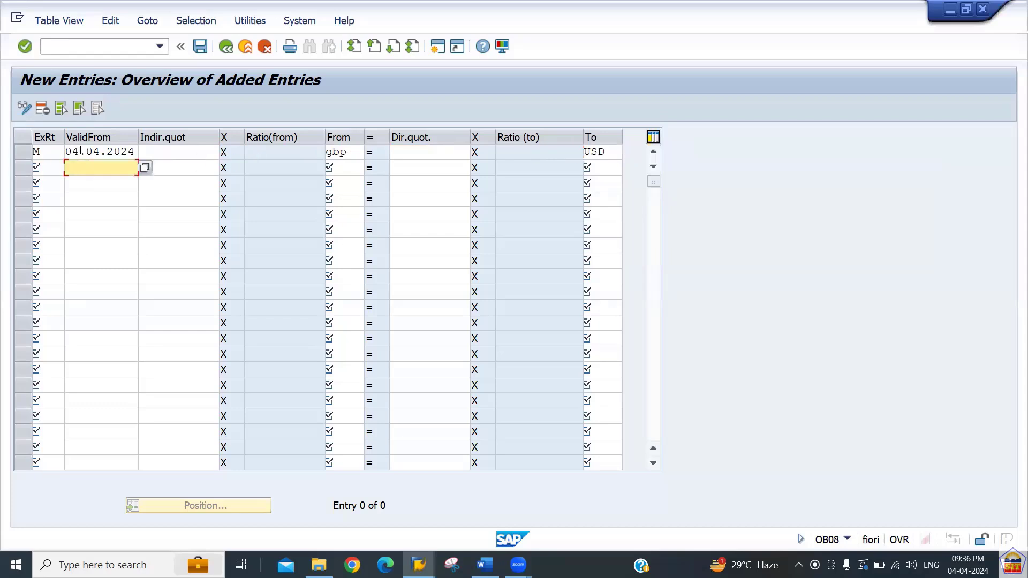
Step: Give the second entry exchange rate type M and the valid-from date 04.04.2024
key("shift+Tab")
type("m")
key("Tab")
type("04.0")
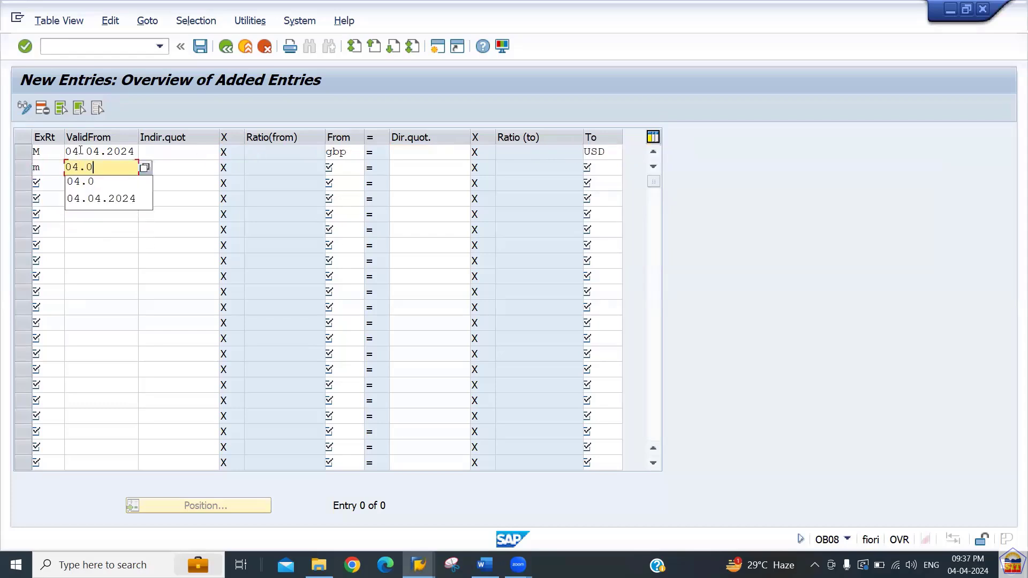
type("4.2024")
Step: Set the second entry's from currency to INR and its to currency to USD
key("Tab")
key("Tab")
key("Tab")
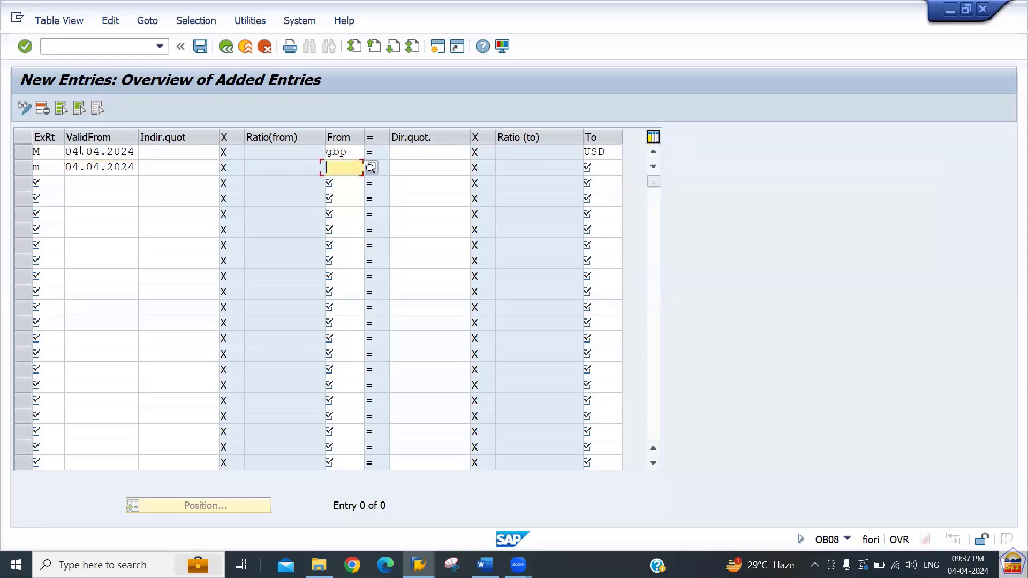
type("inr")
key("Tab")
key("Tab")
key("Tab")
type("u")
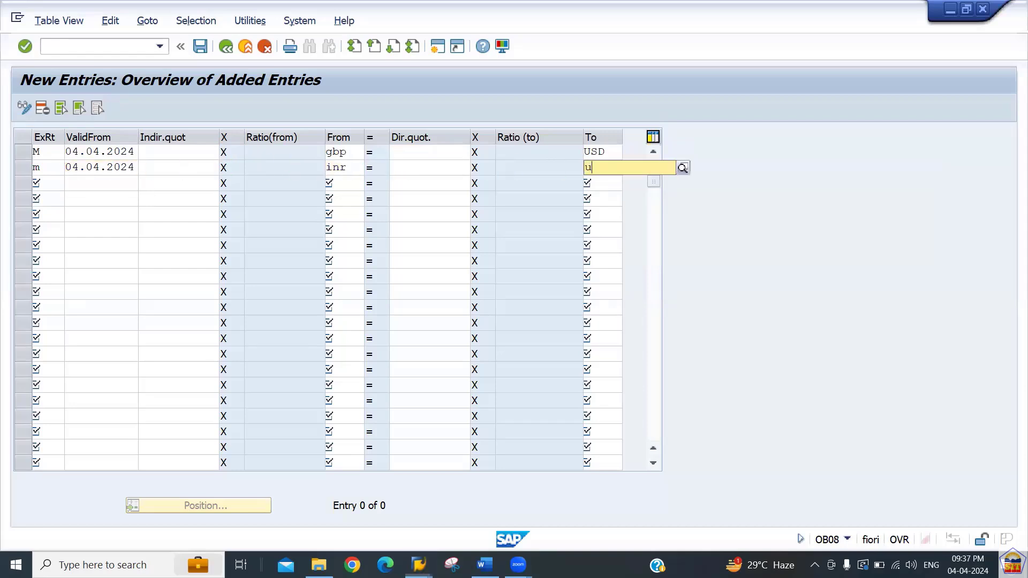
type("sd")
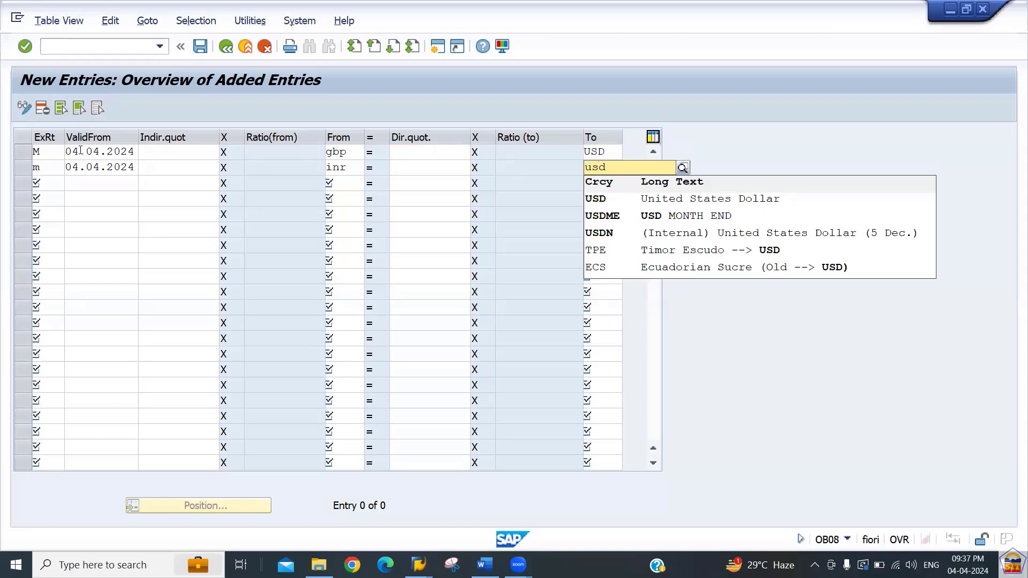
key("Down")
key("Tab")
key("shift+Tab")
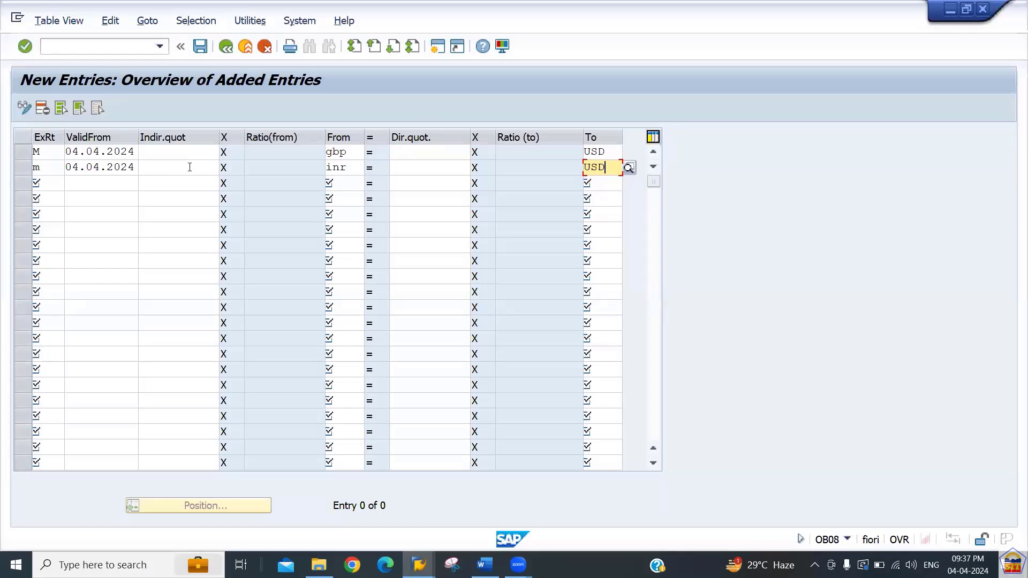
Step: Enter a direct quotation of 1,88 for the GBP to USD entry
left_click(429, 150)
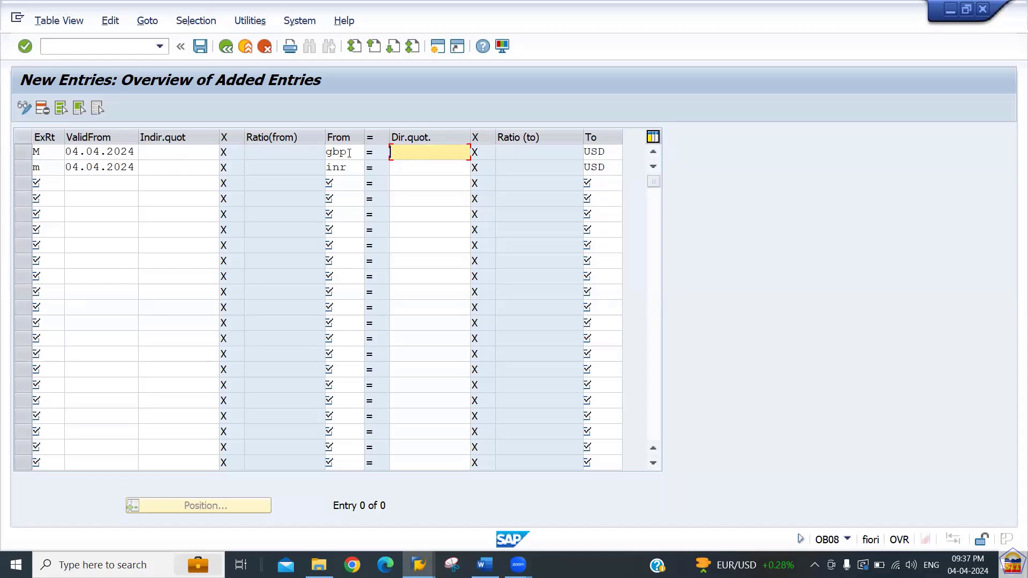
left_click(350, 153)
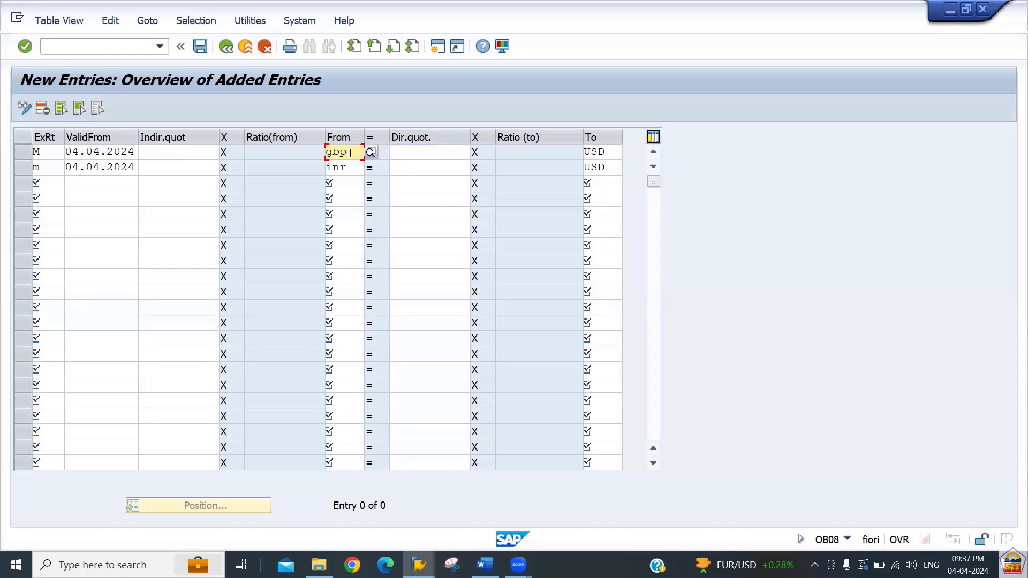
left_click(420, 152)
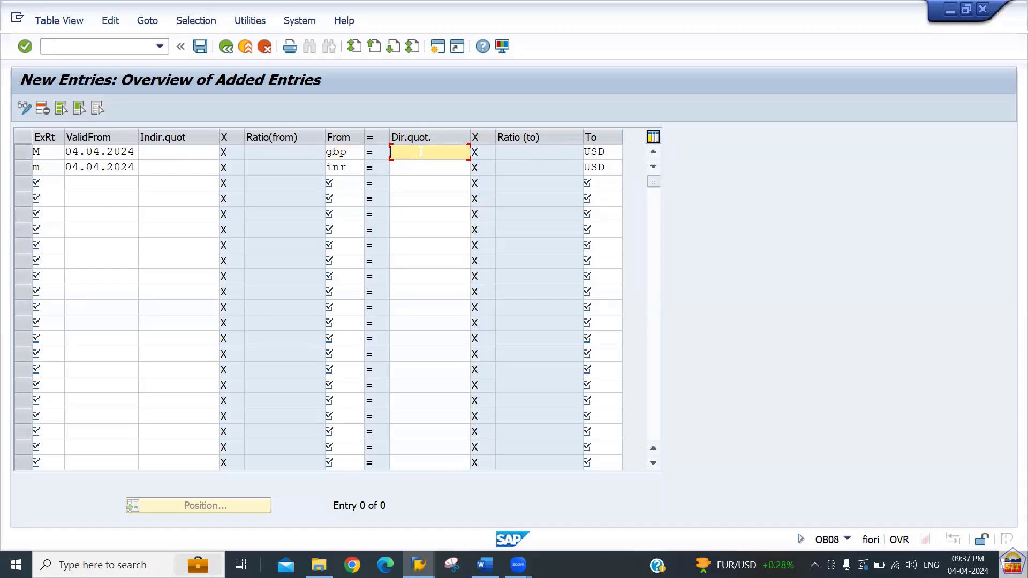
type("1,88")
key("Down")
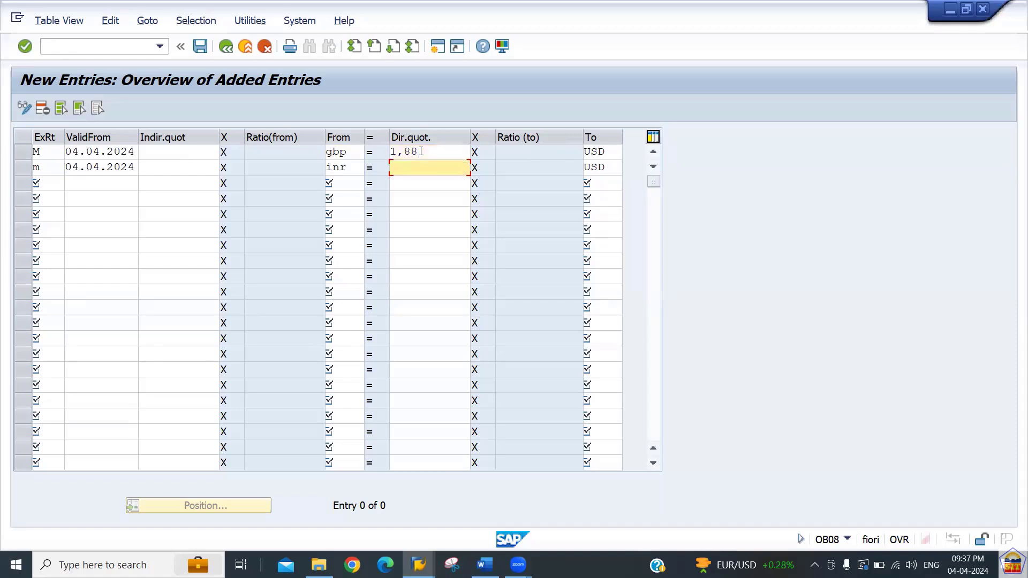
Step: Enter an indirect quotation of 86,88 for the INR to USD entry and save both exchange rates
key("shift+Tab")
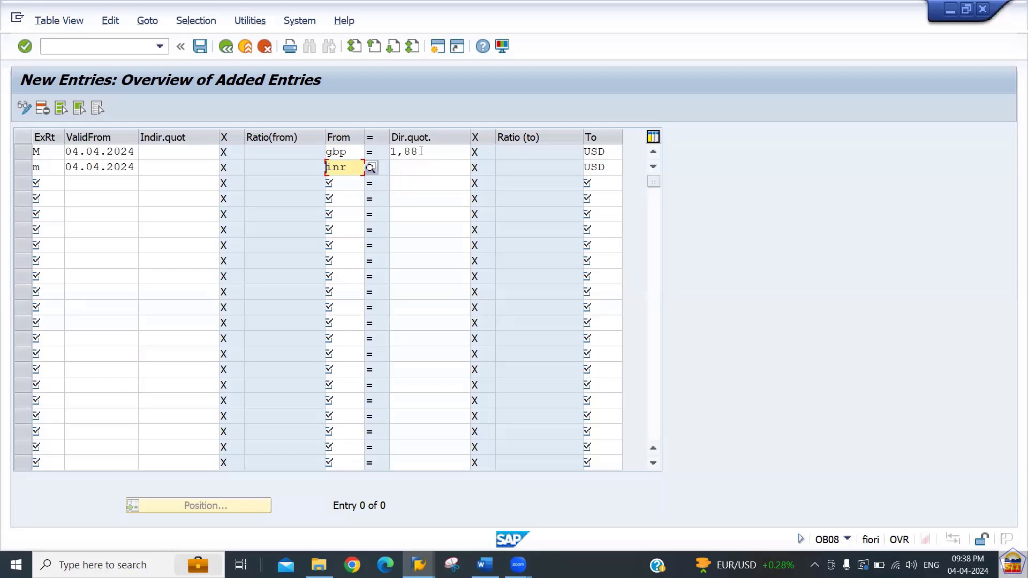
key("shift+Tab")
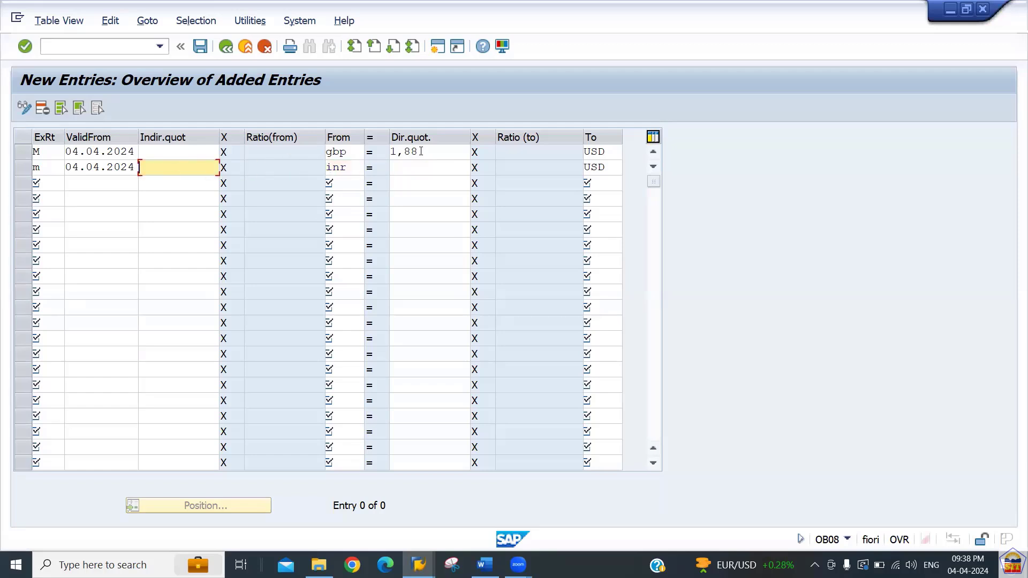
type("86")
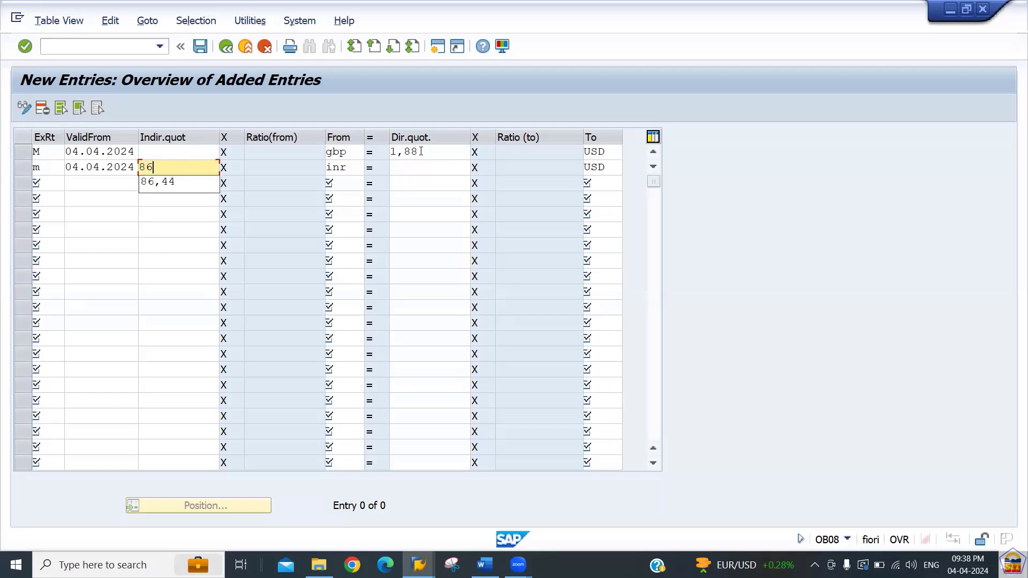
type(",88")
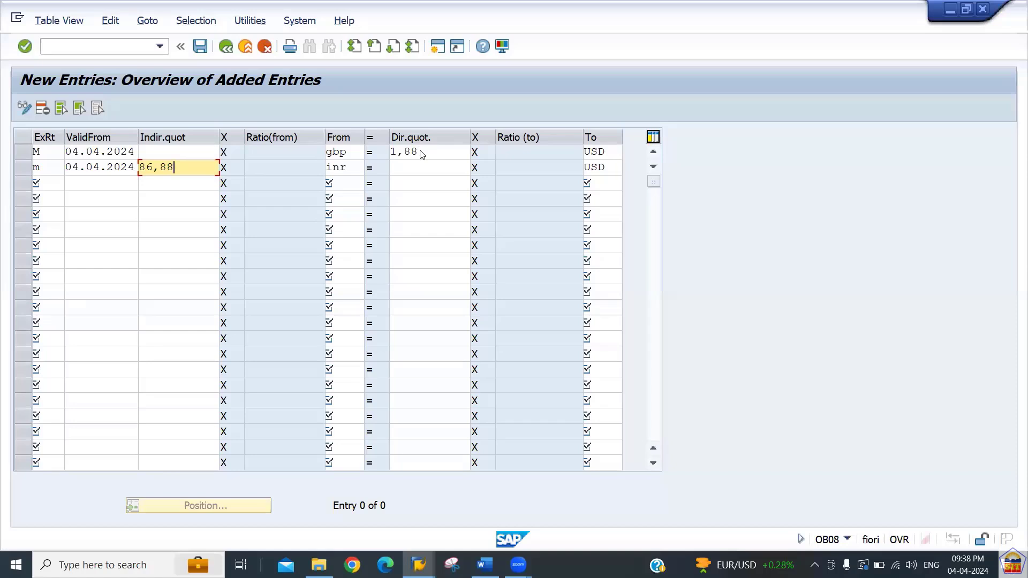
key("Return")
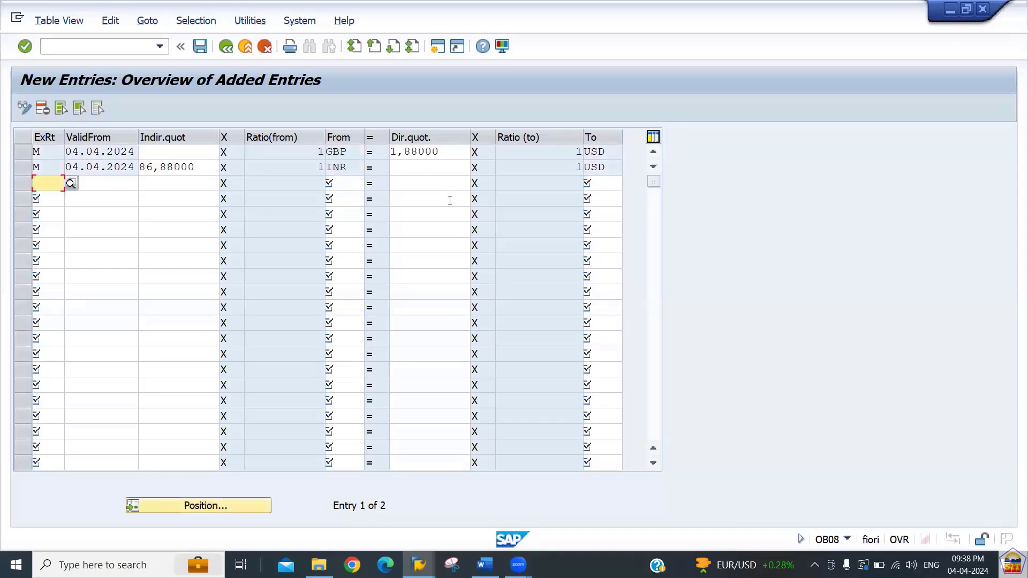
key("ctrl+s")
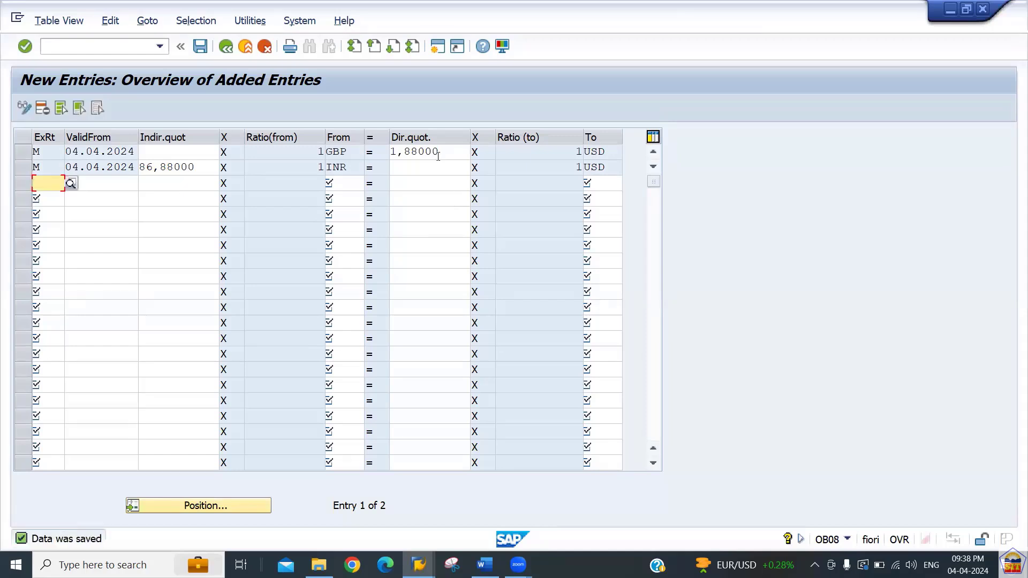
left_click_drag(440, 153, 373, 152)
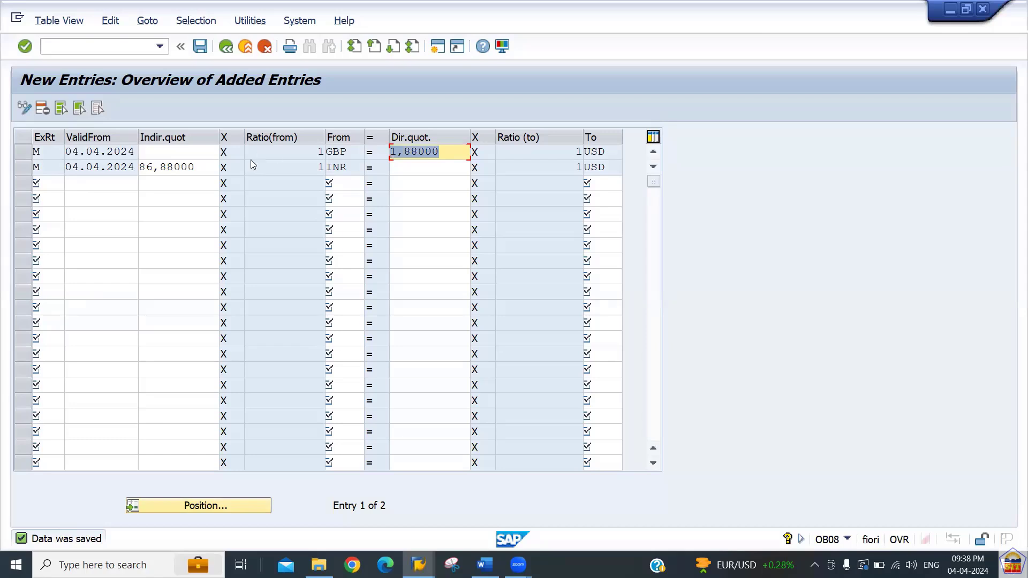
left_click_drag(196, 169, 135, 170)
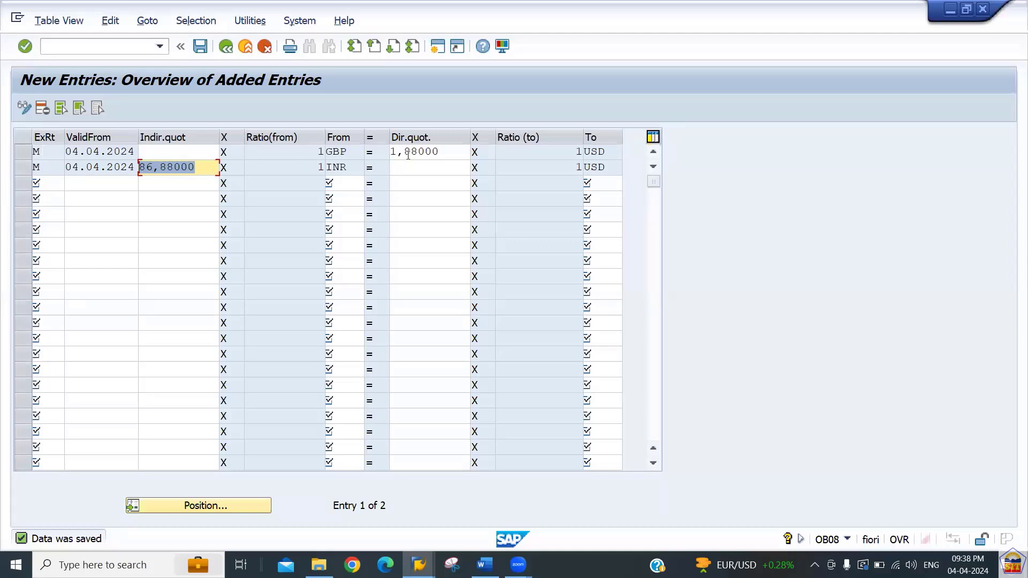
left_click(424, 151)
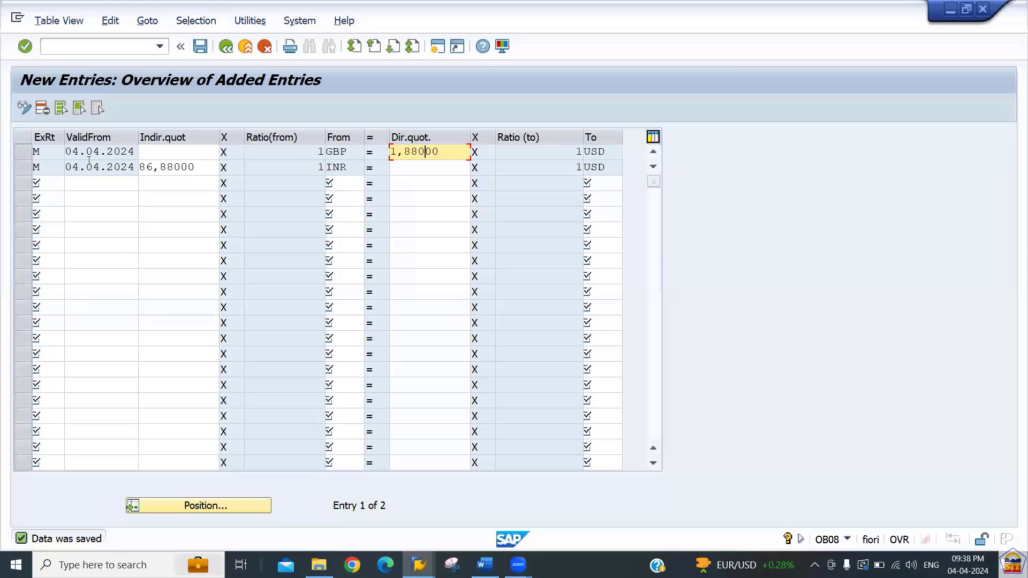
Step: Review the exchange rate type of both saved rates, open transaction F-02 and check the posting's document type
left_click(45, 152)
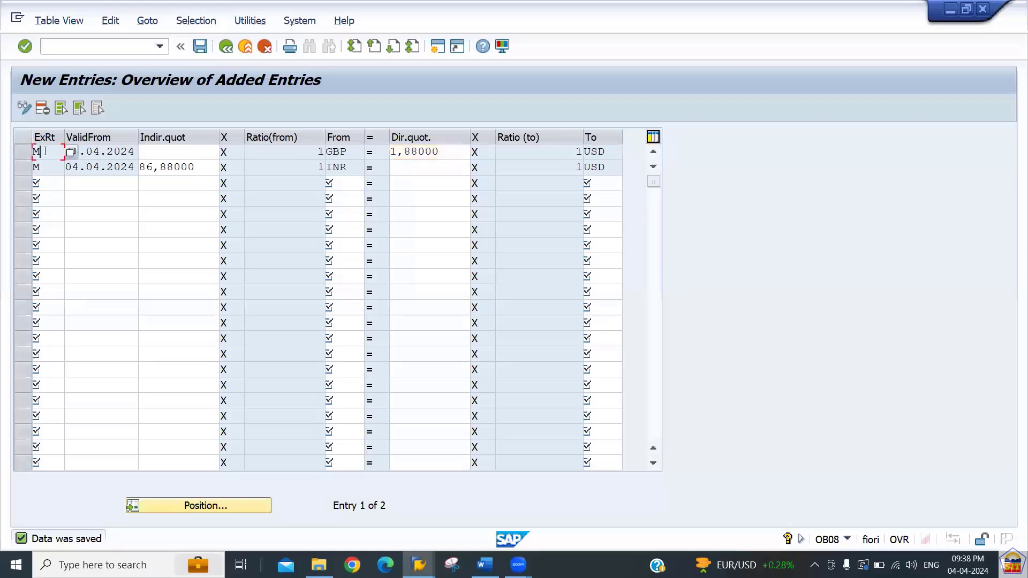
left_click(46, 167)
left_click(86, 47)
type("/nf-02")
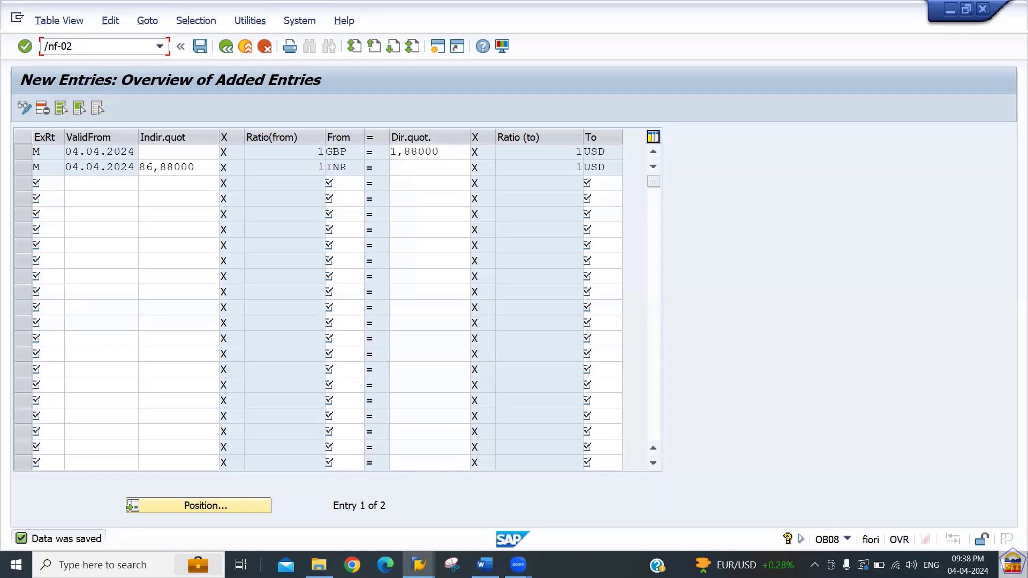
key("Return")
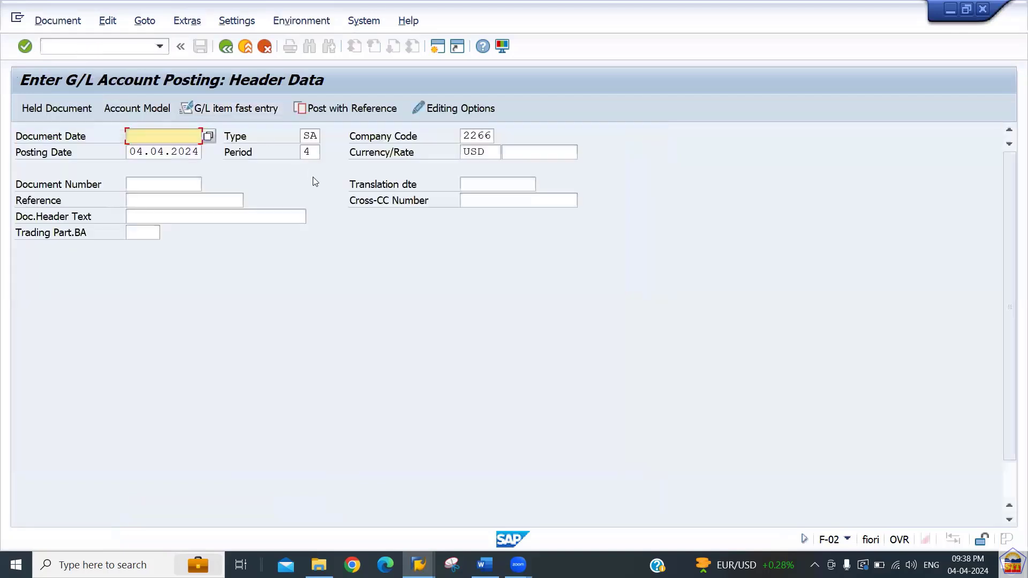
double_click(306, 136)
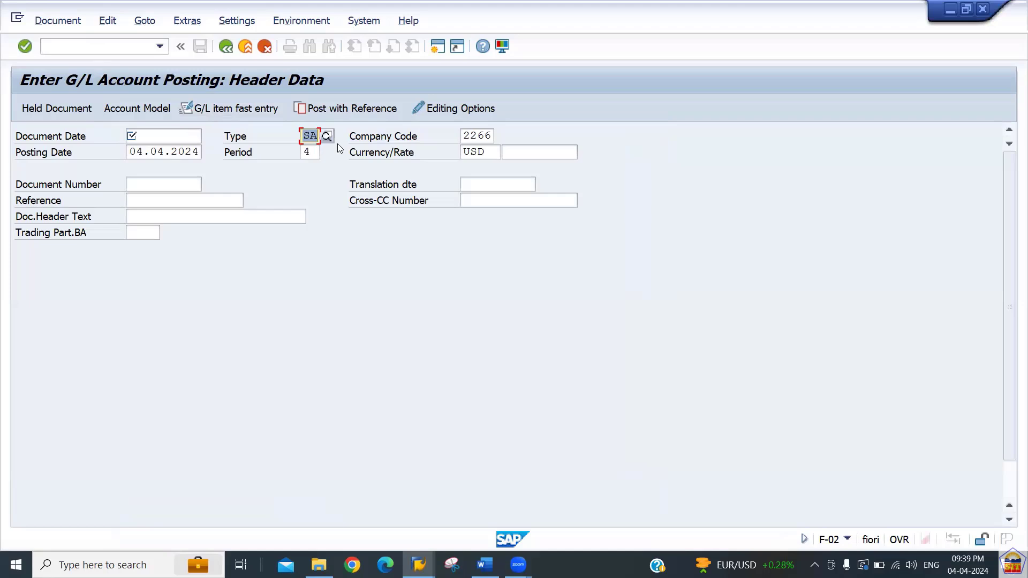
Step: Open the document types configuration OBA7, locate type SA and examine its exchange rate type for foreign currency documents
left_click(71, 46)
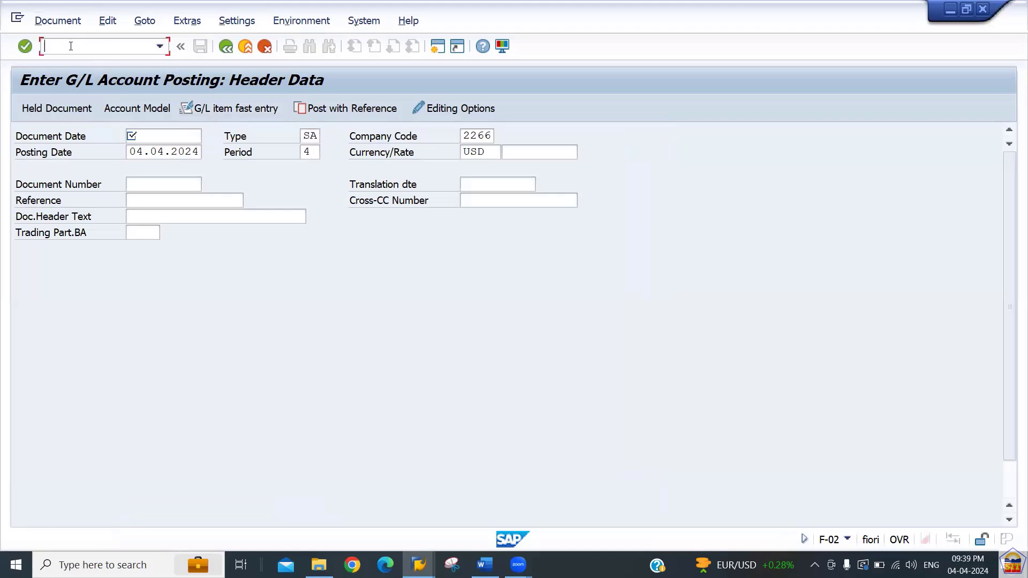
type("/noba7")
key("Return")
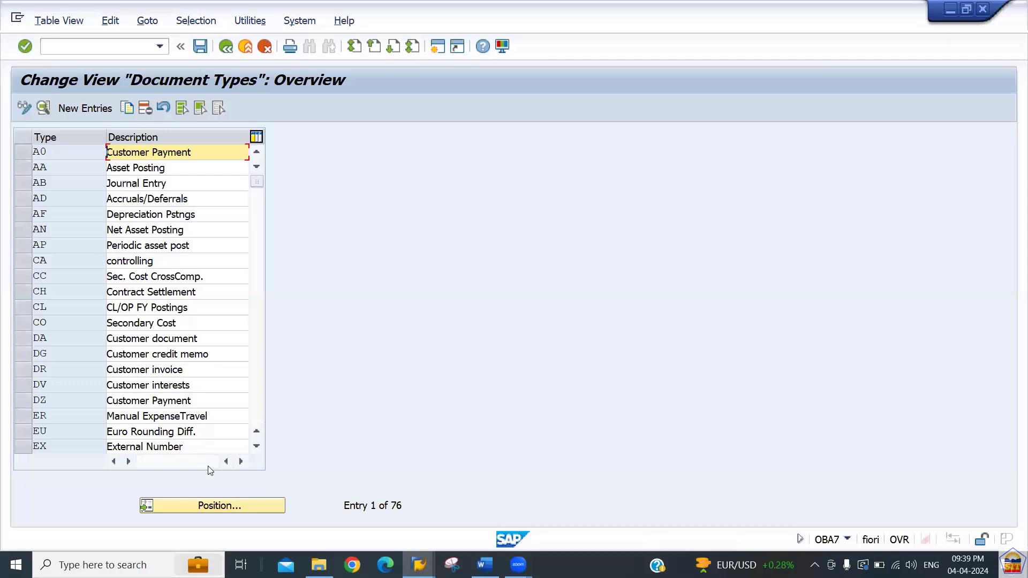
left_click(231, 507)
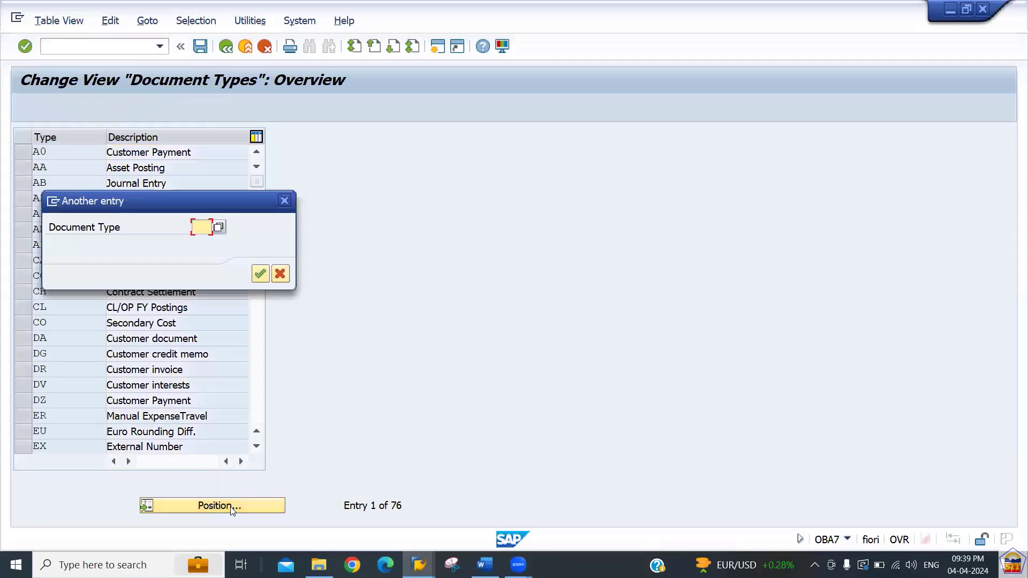
type("SA")
key("Return")
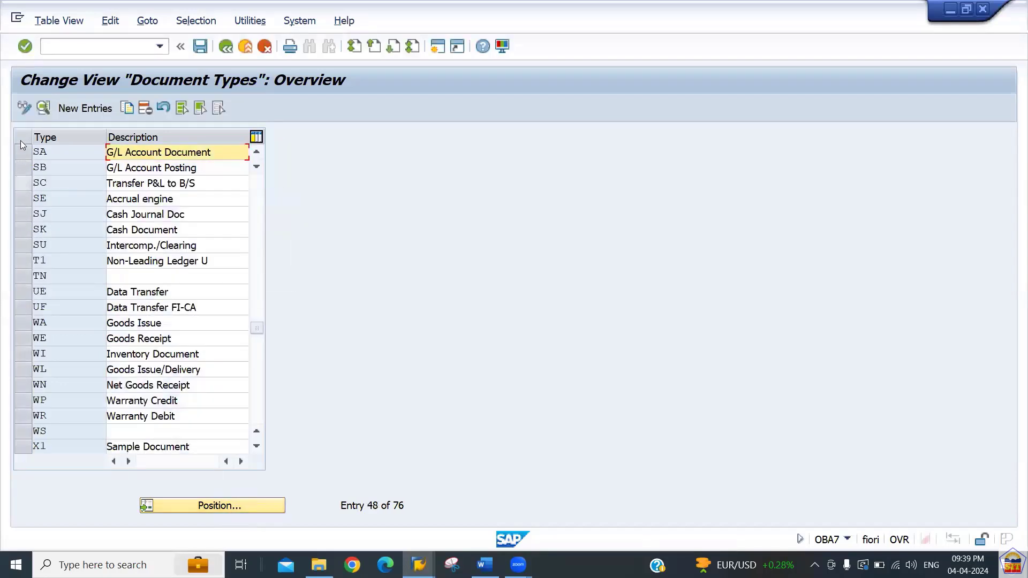
left_click(44, 108)
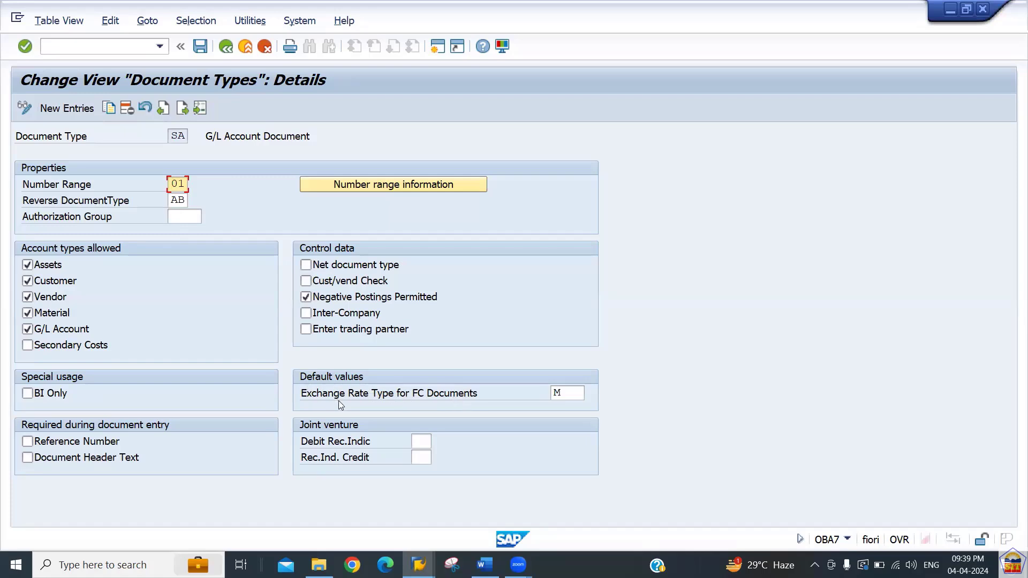
left_click(569, 395)
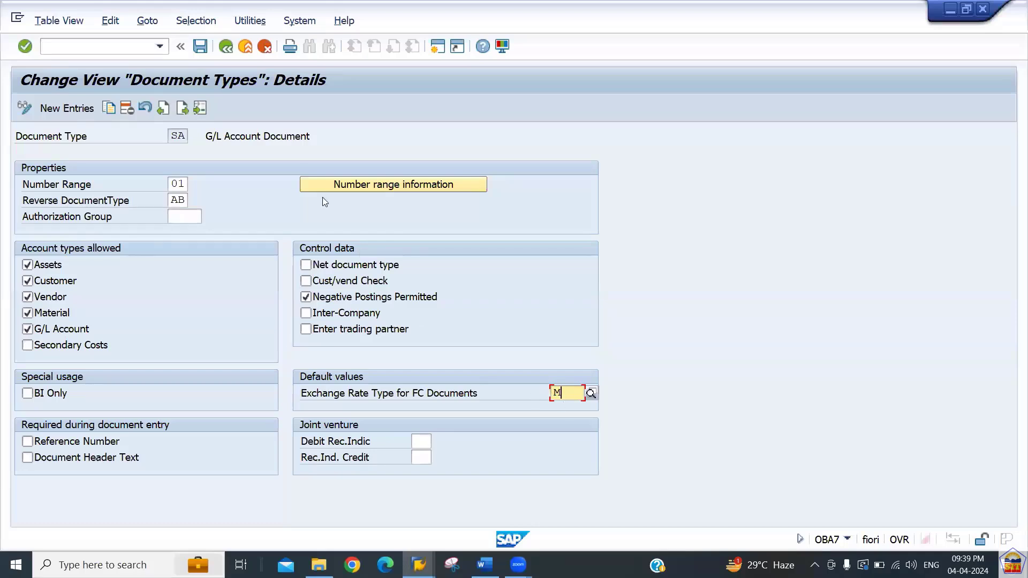
Step: Open the G/L account posting transaction F-02 and set the document date to 04.04.2024
left_click(96, 45)
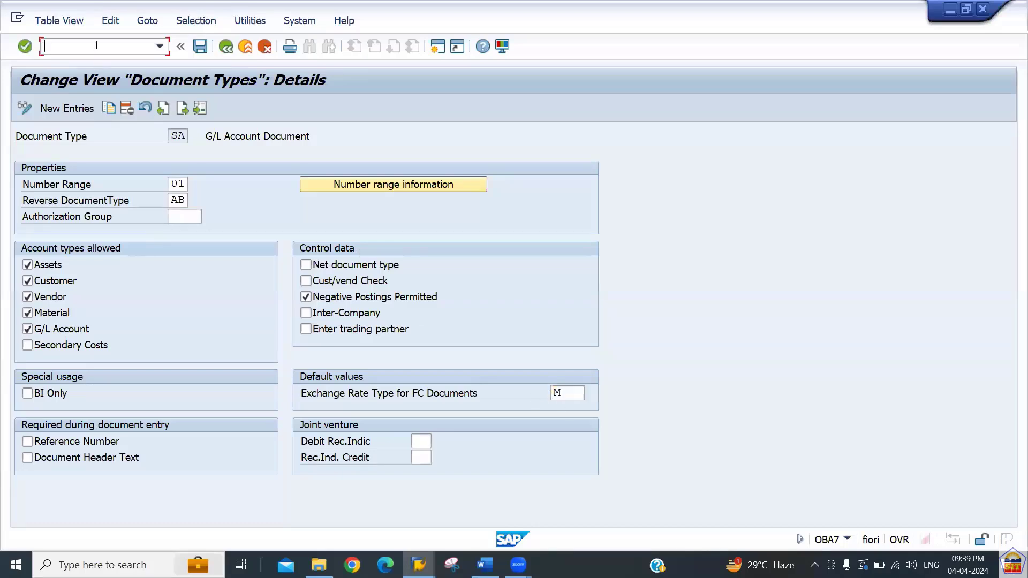
type("/nf-02")
key("Return")
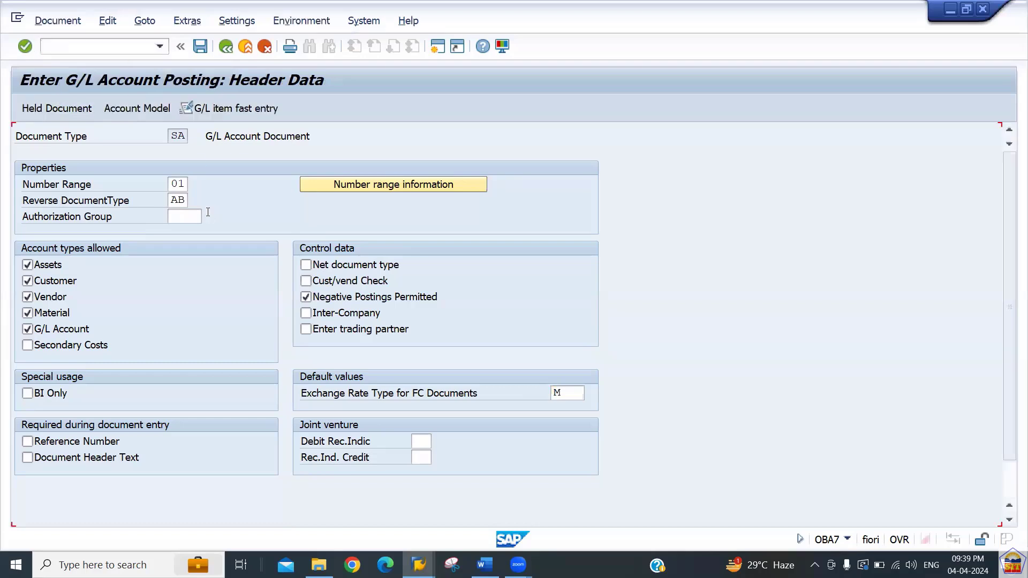
key("BackSpace")
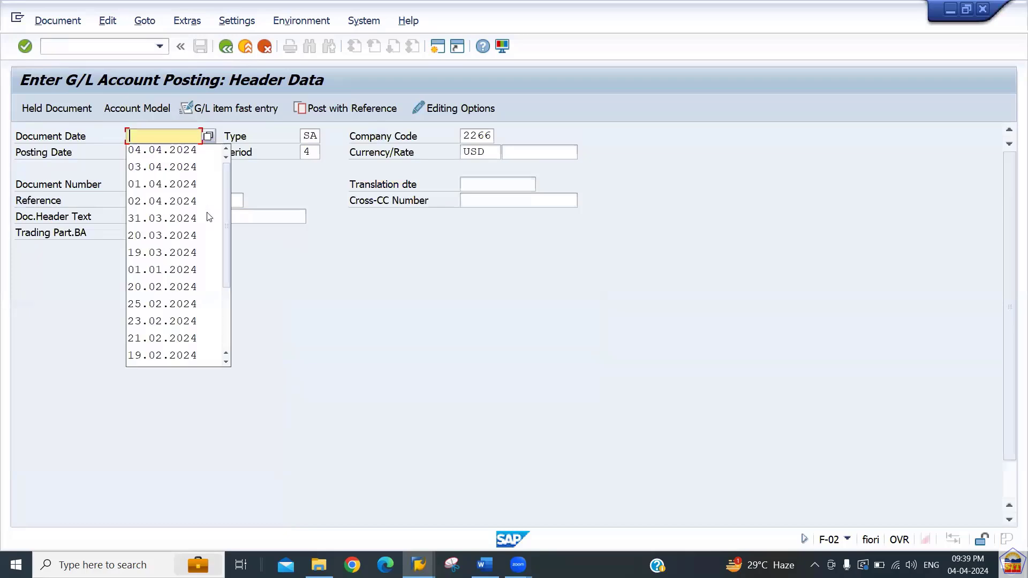
key("Down")
key("Return")
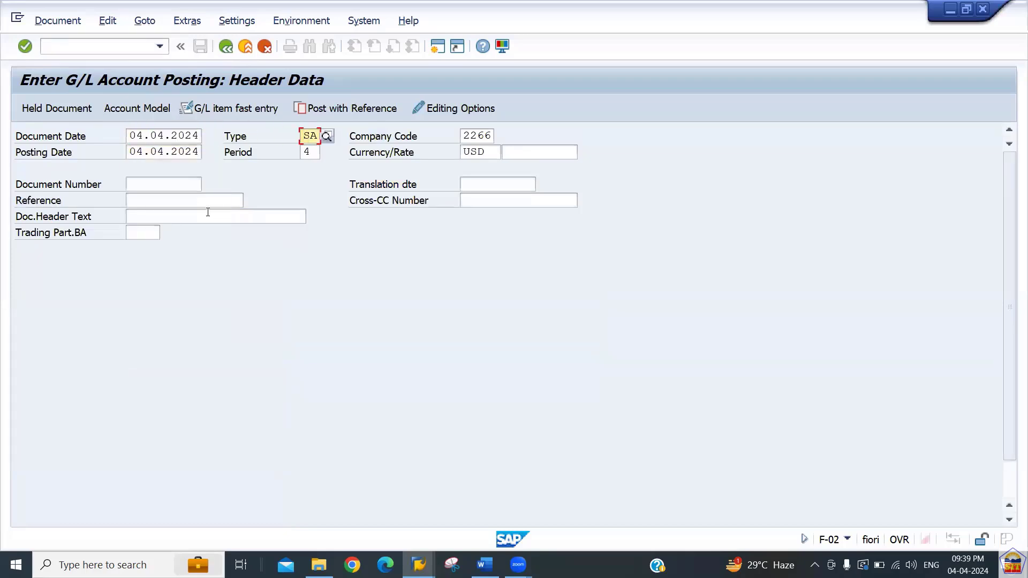
Step: Set the posting's document currency to GBP
key("Tab")
key("Tab")
key("Tab")
key("Tab")
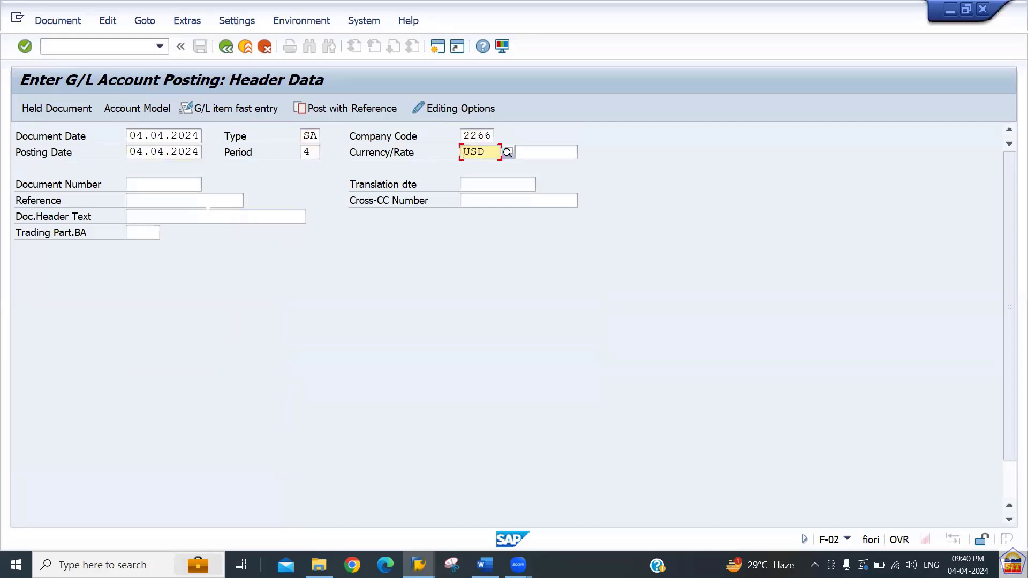
type("gbp")
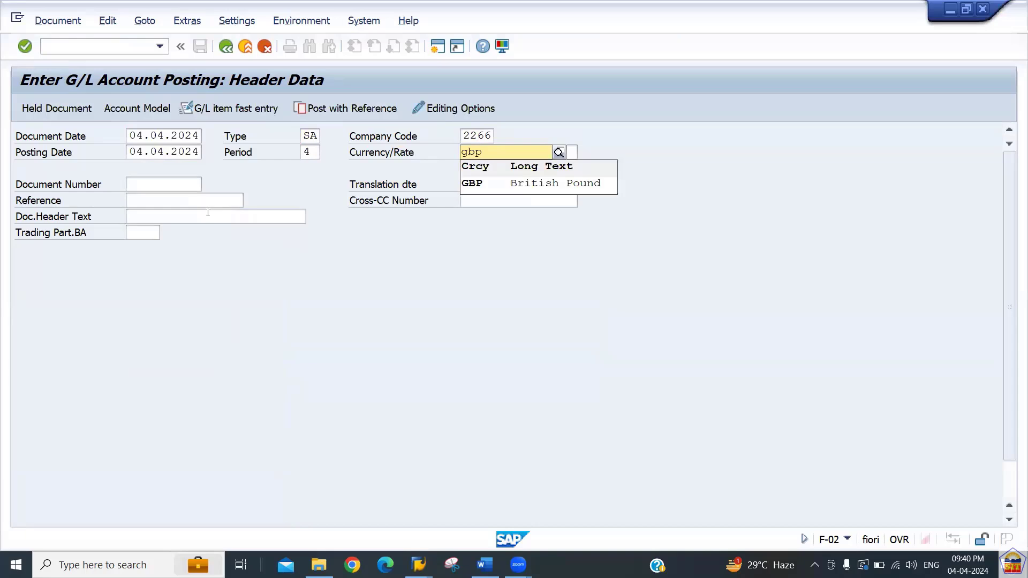
key("Down")
Step: Start the first line item with posting key 40 and G/L account 400100
key("Tab")
key("Tab")
key("Tab")
key("Tab")
key("Tab")
key("Tab")
key("Tab")
key("Tab")
key("Tab")
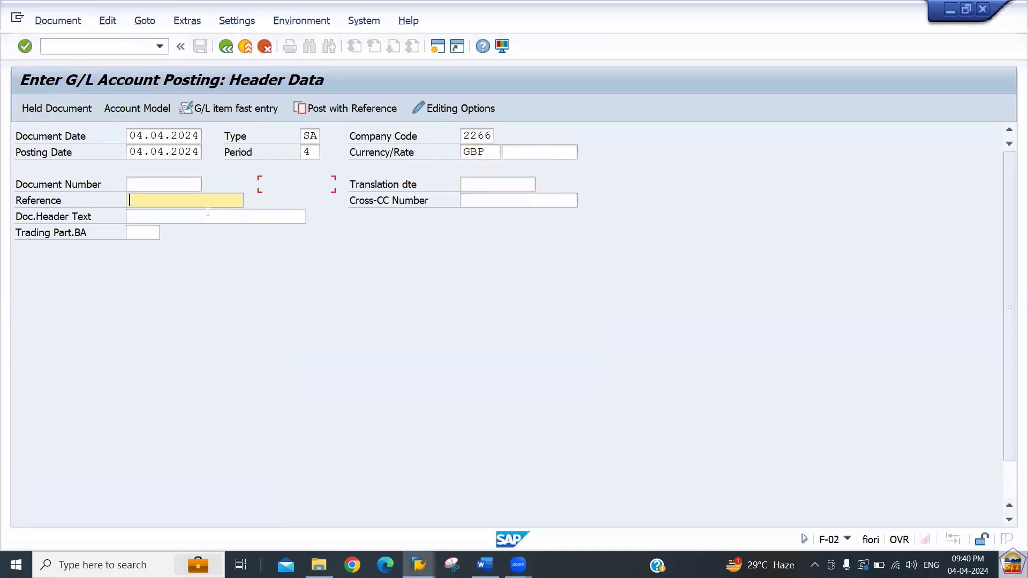
type("400100")
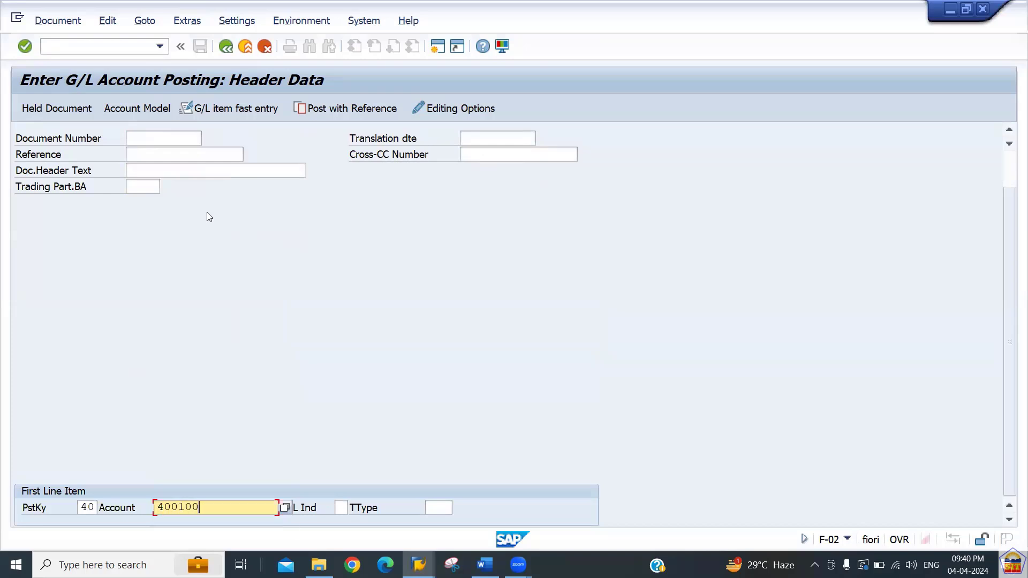
key("Return")
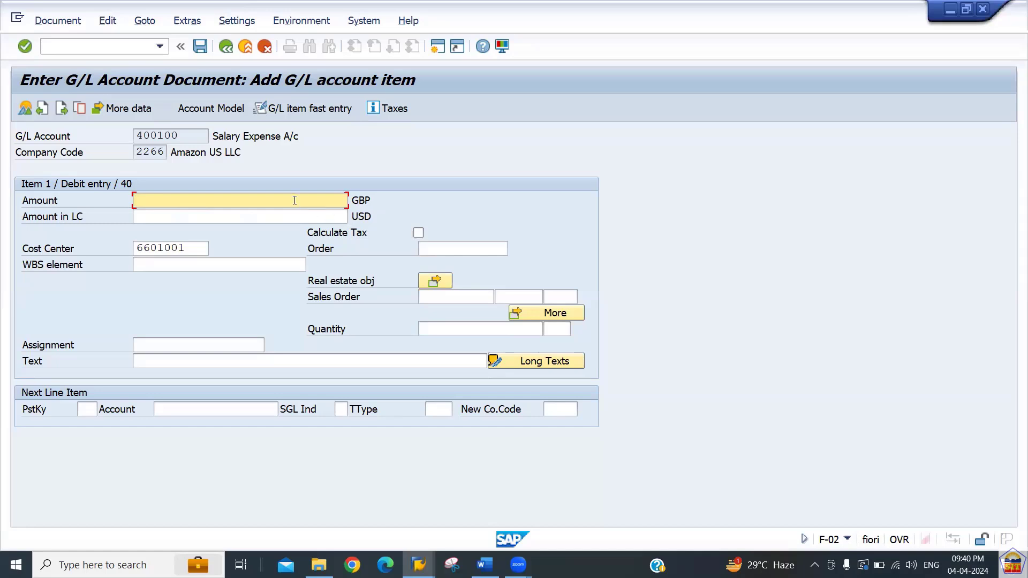
Step: Give the salary expense debit item an amount of 1000 GBP and the text "salary paid @ gbp"
type("1000")
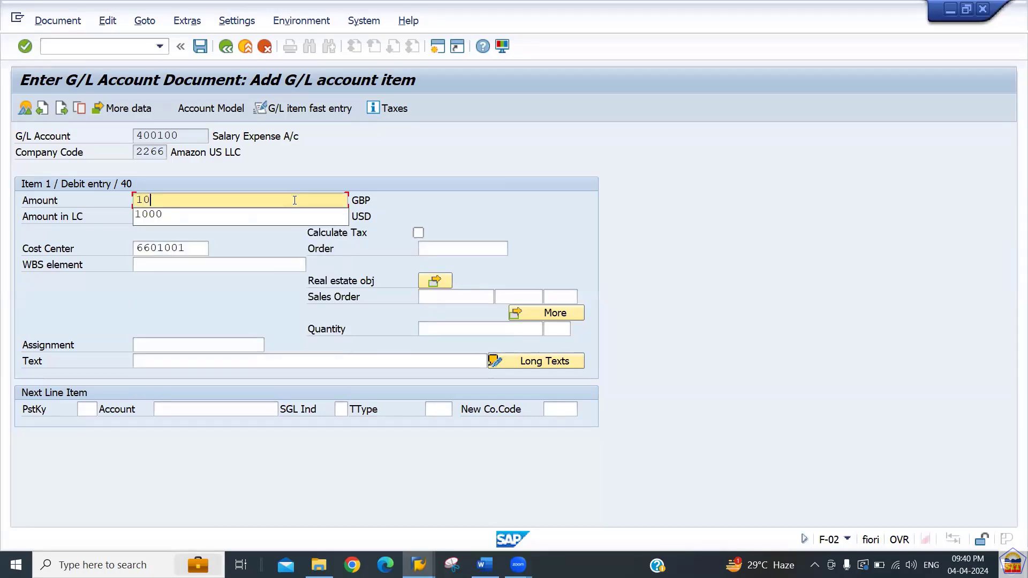
key("Tab")
key("Tab")
key("Tab")
key("Tab")
key("Tab")
key("Tab")
key("Tab")
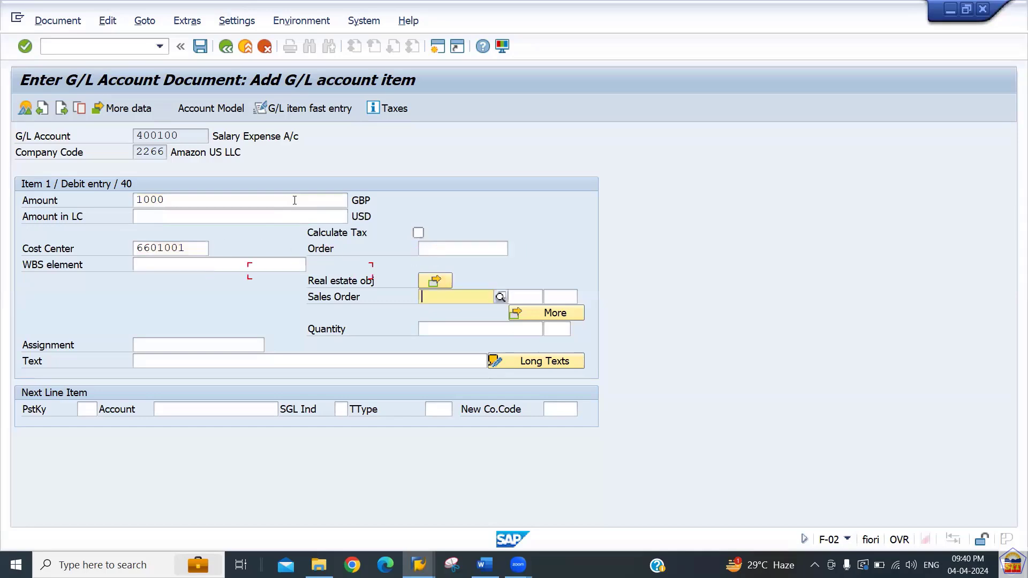
key("Tab")
key("Tab")
key("Tab")
key("Tab")
key("Tab")
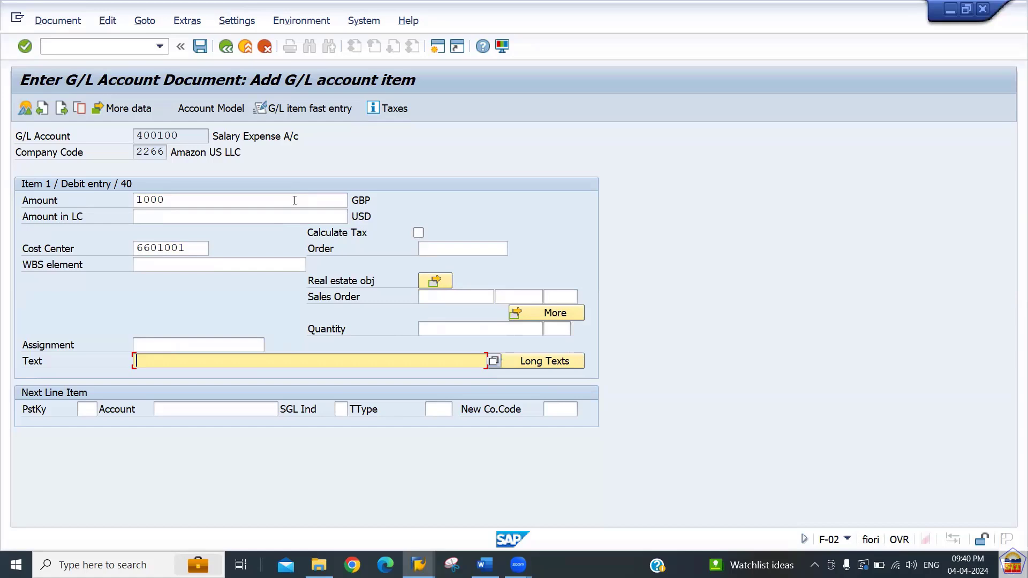
type("salary pai")
key("Down")
key("Tab")
key("Tab")
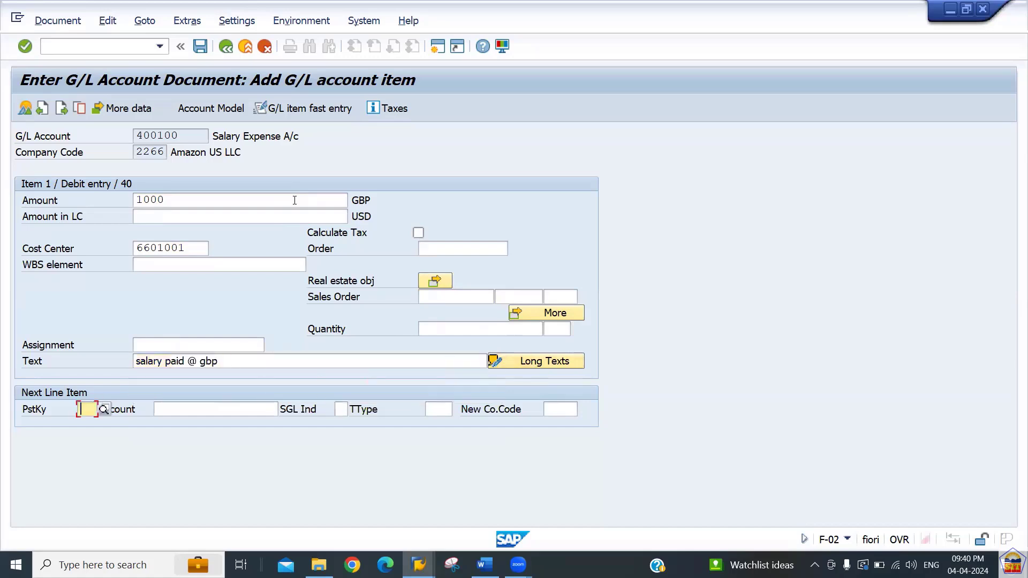
Step: Add a credit line item with posting key 50 and G/L account 200100
type("50")
key("Tab")
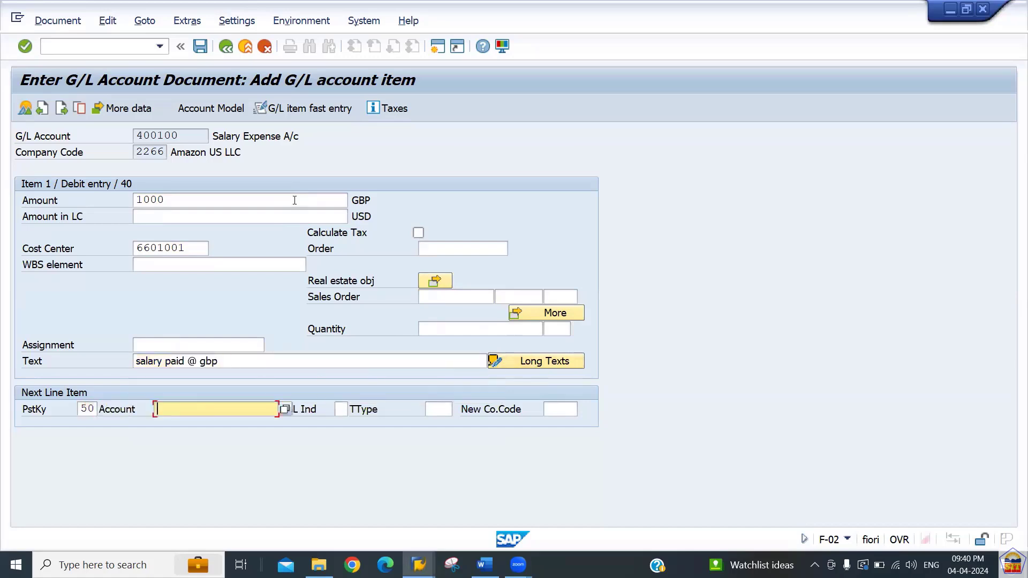
type("200100")
key("Return")
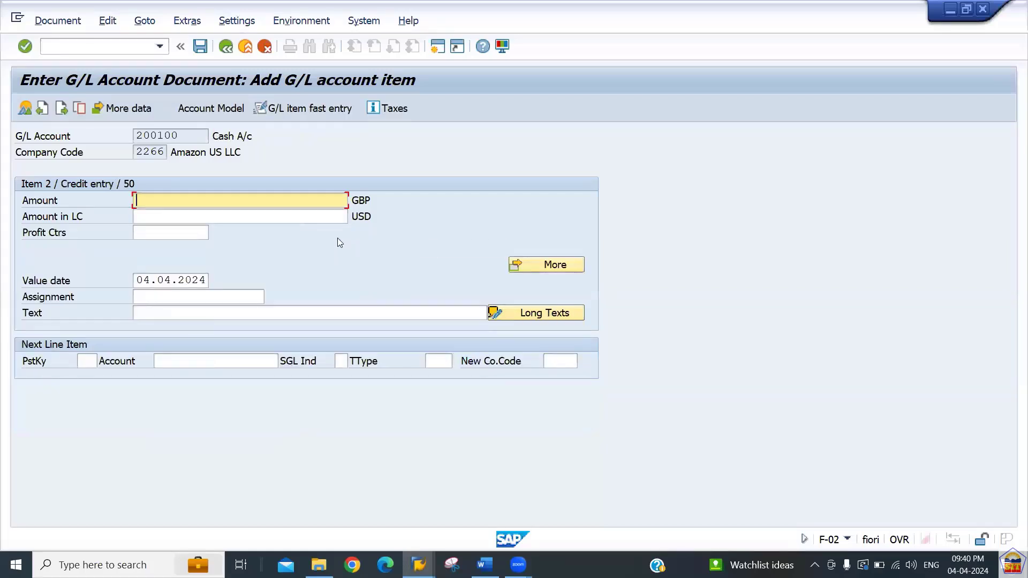
Step: Fill the cash credit item with the balancing amount using * and copy the previous item's text using +
type("*")
key("Tab")
key("Tab")
key("Tab")
key("Tab")
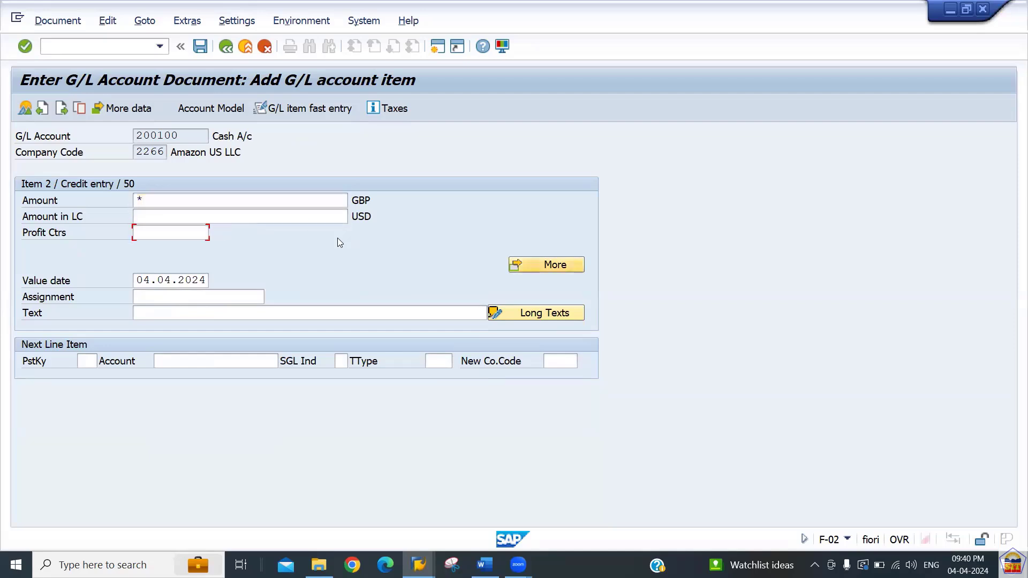
key("Tab")
type("+")
key("Return")
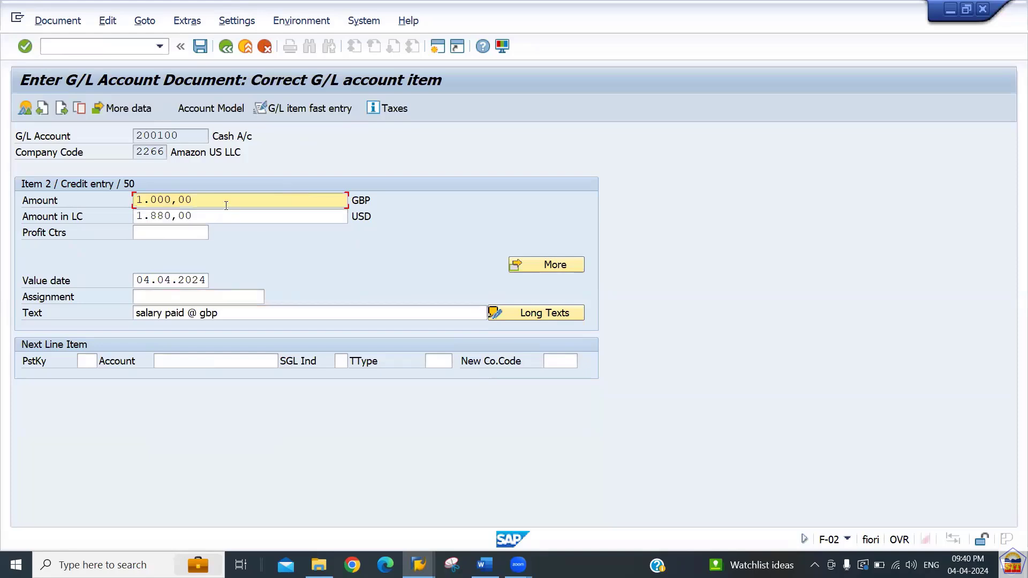
Step: Examine the cash item's GBP and local currency amounts, and the document overview's line items, exchange rate and translation date
left_click_drag(226, 206, 124, 200)
left_click_drag(202, 216, 97, 214)
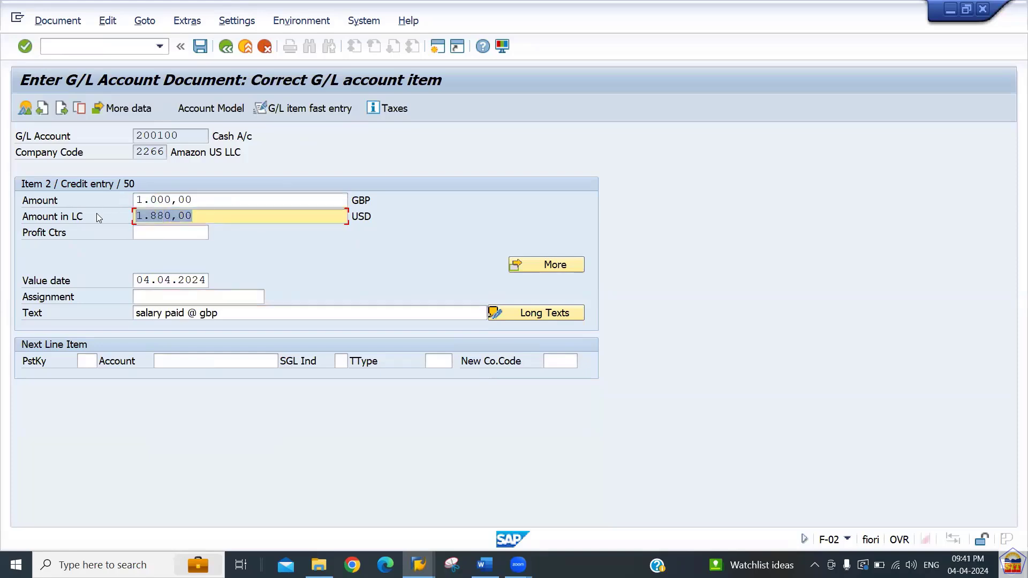
left_click(24, 109)
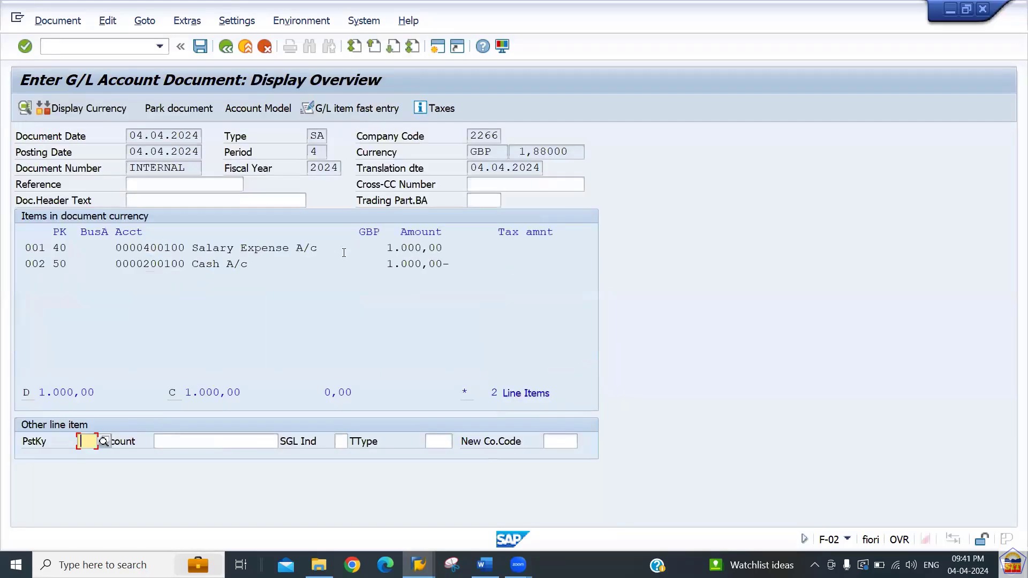
left_click(344, 252)
left_click_drag(344, 251, 470, 253)
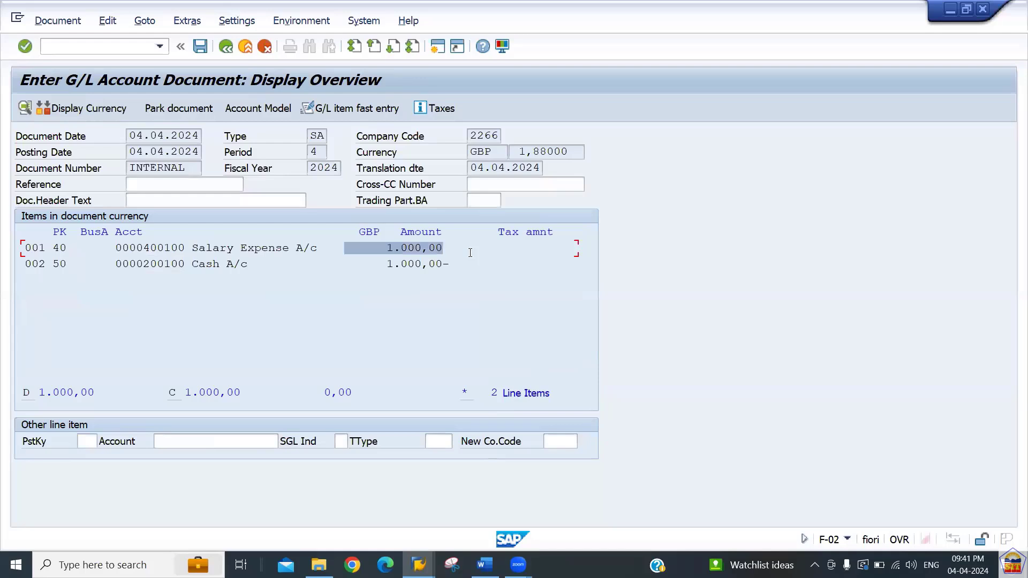
left_click(349, 263)
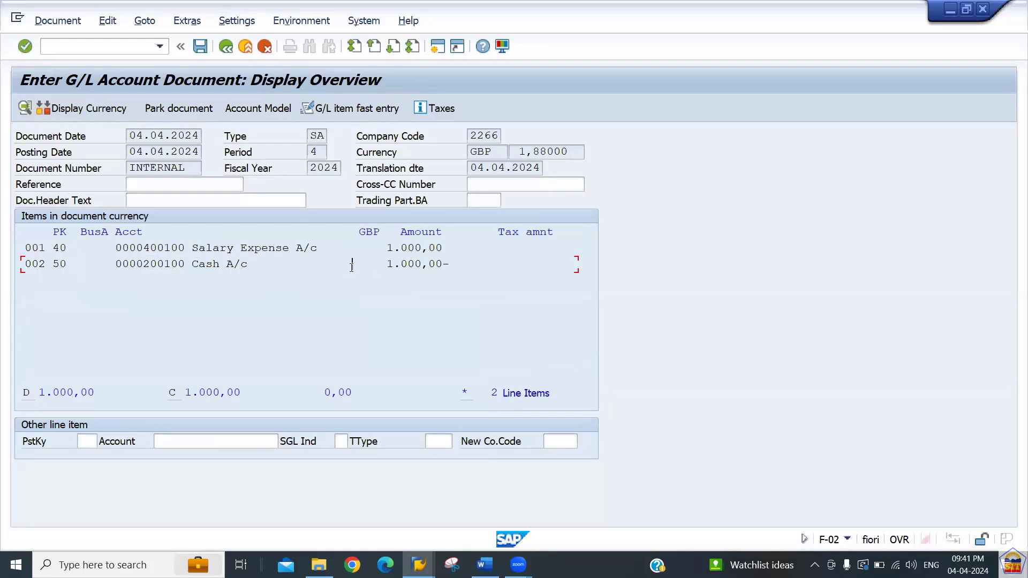
left_click_drag(349, 263, 460, 273)
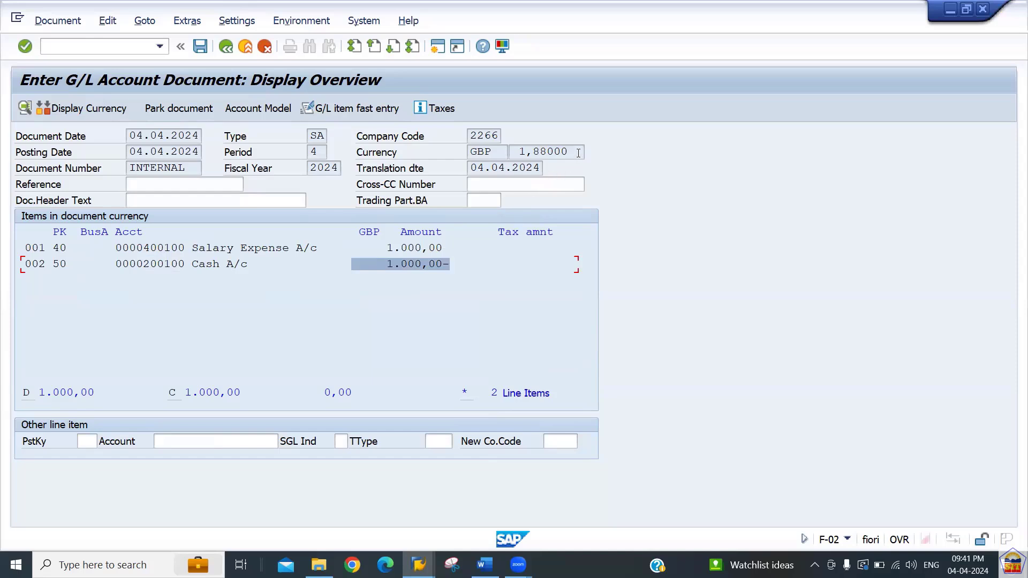
left_click_drag(574, 151, 500, 152)
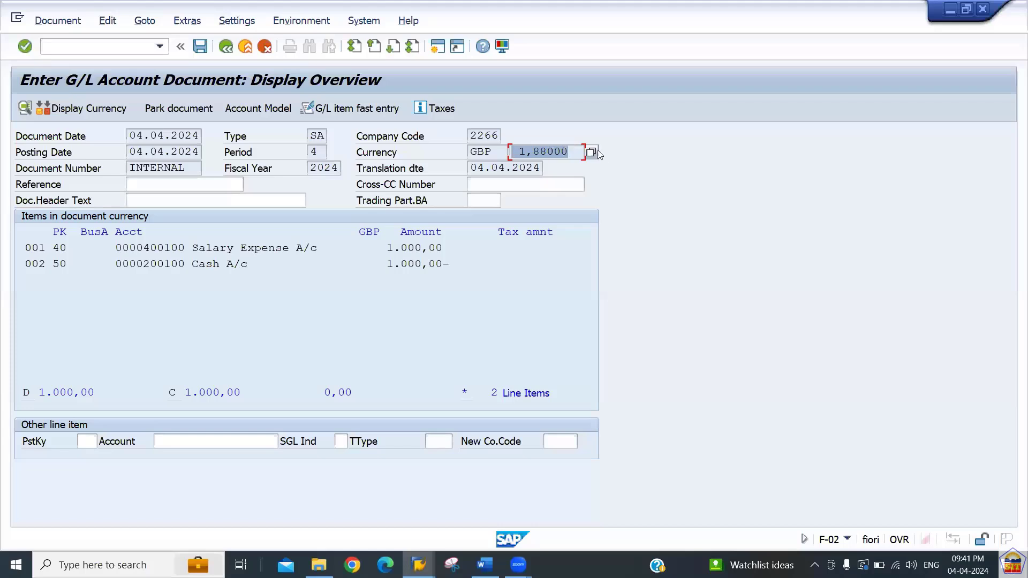
left_click_drag(574, 147, 506, 152)
left_click_drag(474, 168, 560, 179)
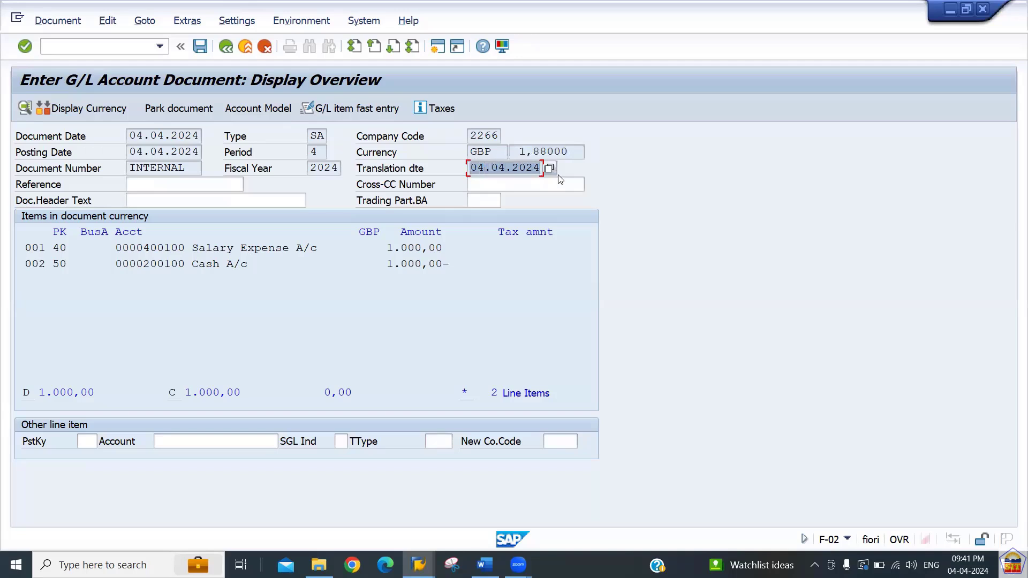
Step: Switch to a free SAP session and open the currency exchange rates table with transaction OB08
key("alt+Tab")
key("alt+Tab")
key("alt+Tab")
key("alt+Tab")
key("alt+Tab")
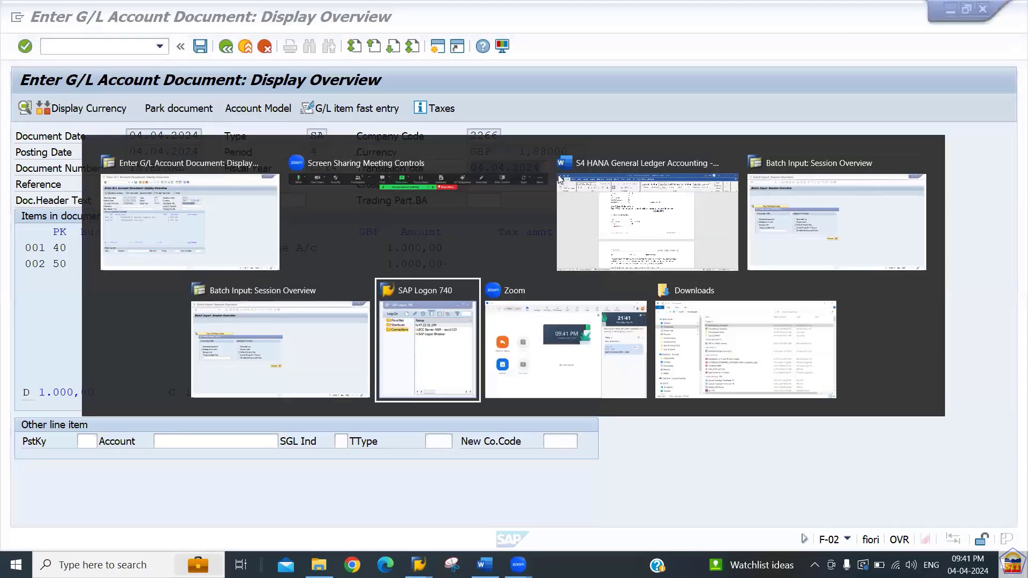
key("alt+Tab")
key("alt+Tab")
key("alt+Tab")
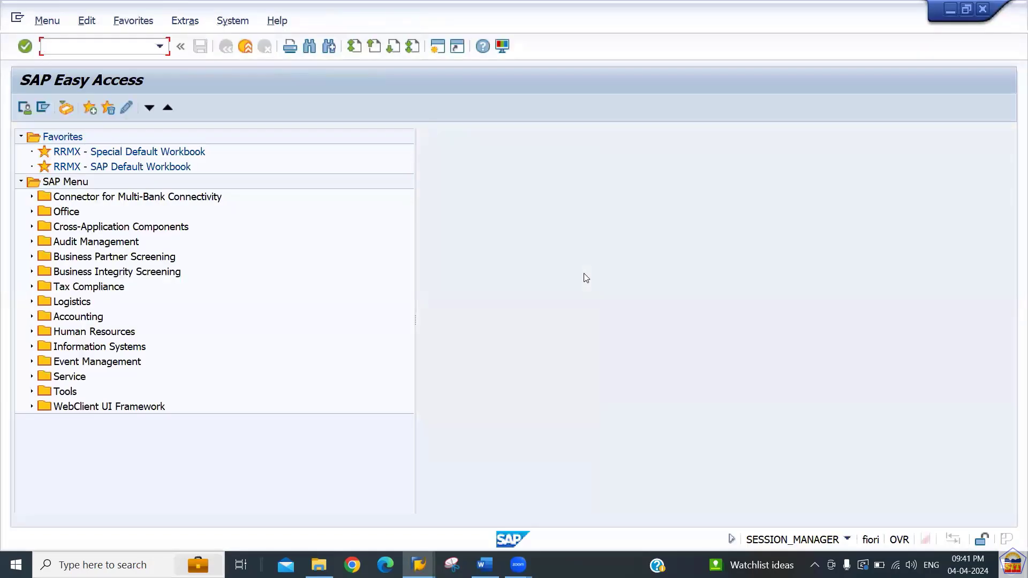
type("ob08")
key("Return")
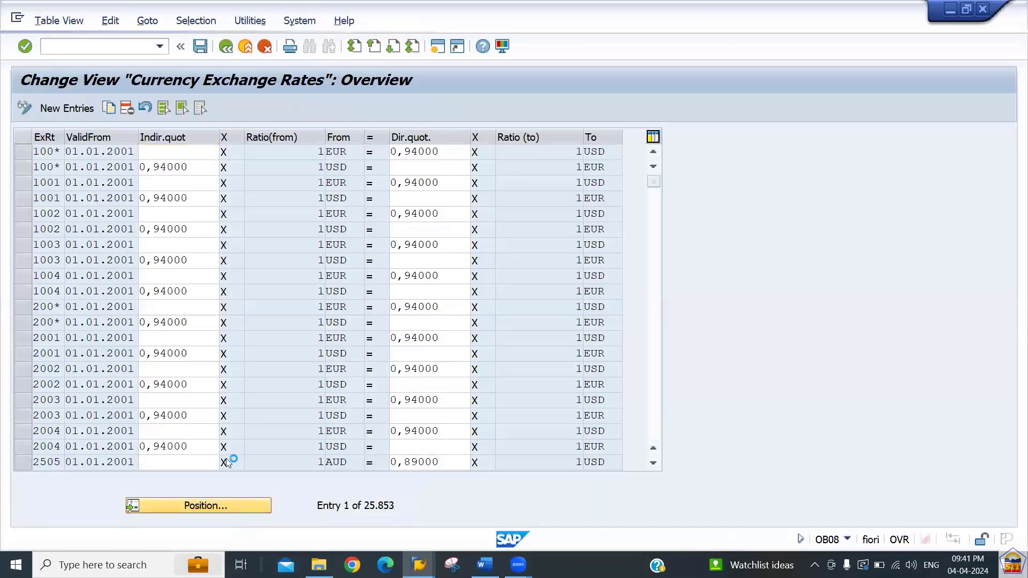
Step: Position the exchange rate table at rate type M from GBP to USD
type("m")
key("Tab")
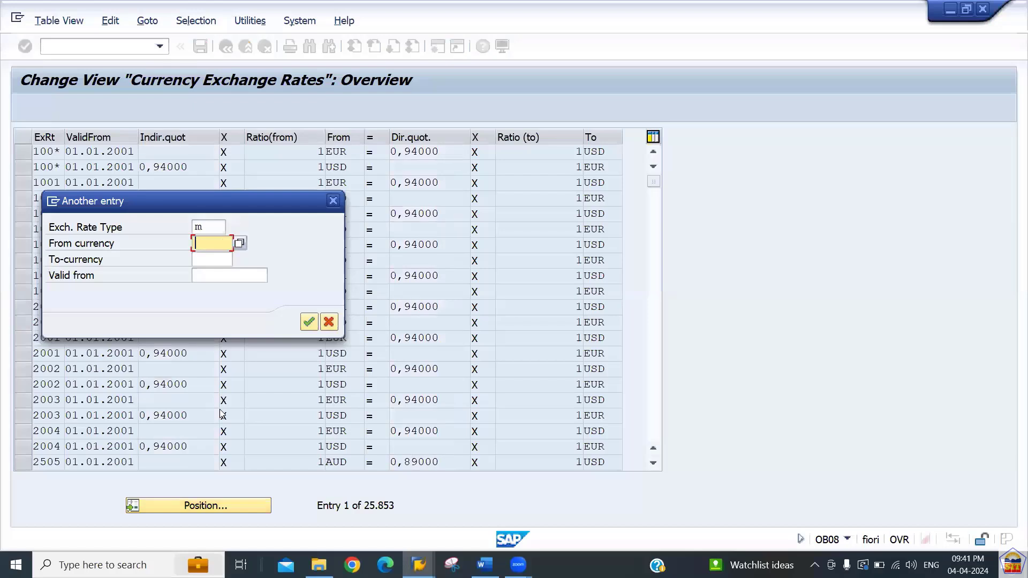
type("gbp")
key("Tab")
type("usd")
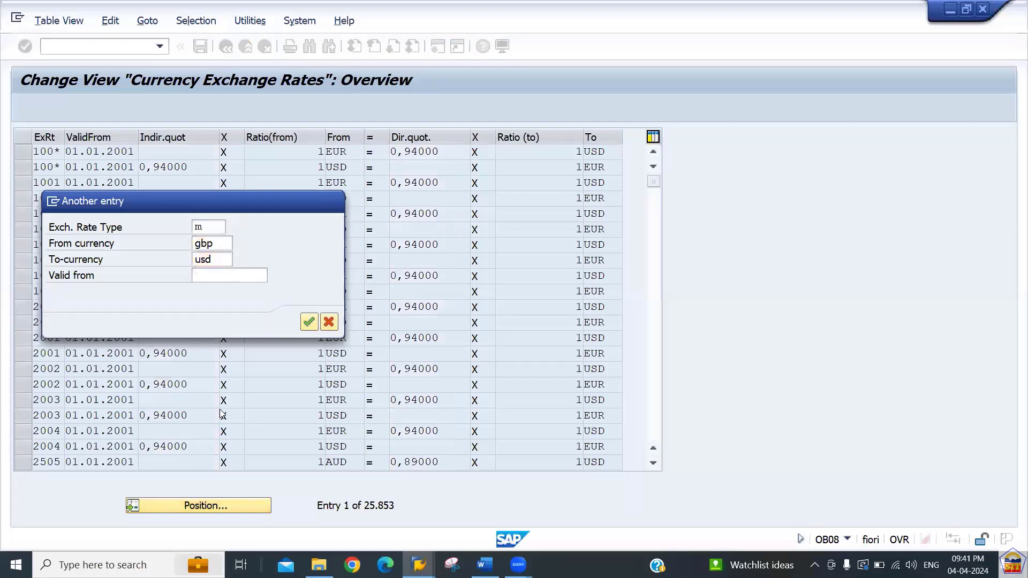
key("Return")
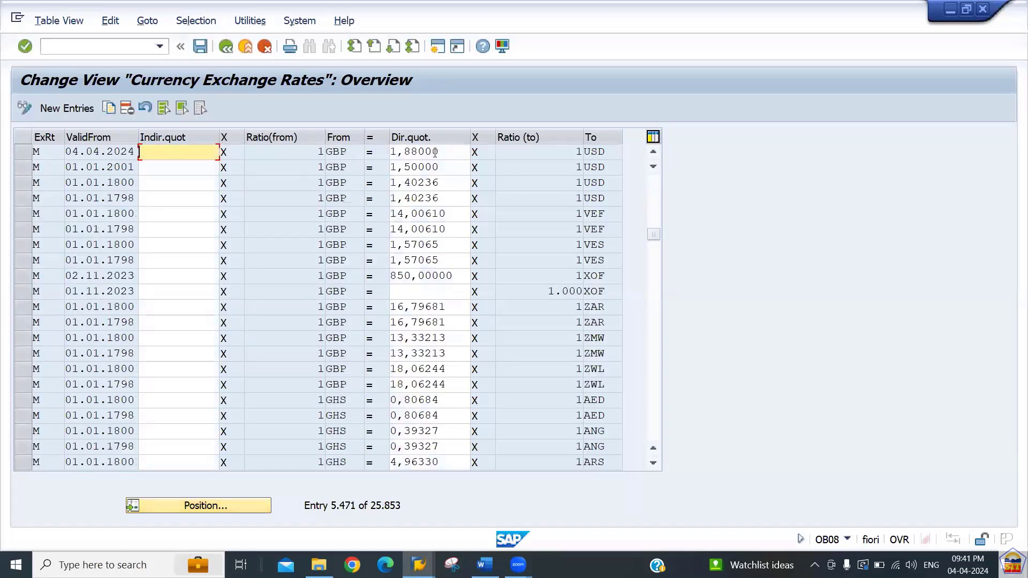
Step: Compare the GBP to USD entry's direct quotation and valid-from date with the G/L document's exchange rate and translation date
left_click(439, 152)
left_click_drag(438, 151, 355, 147)
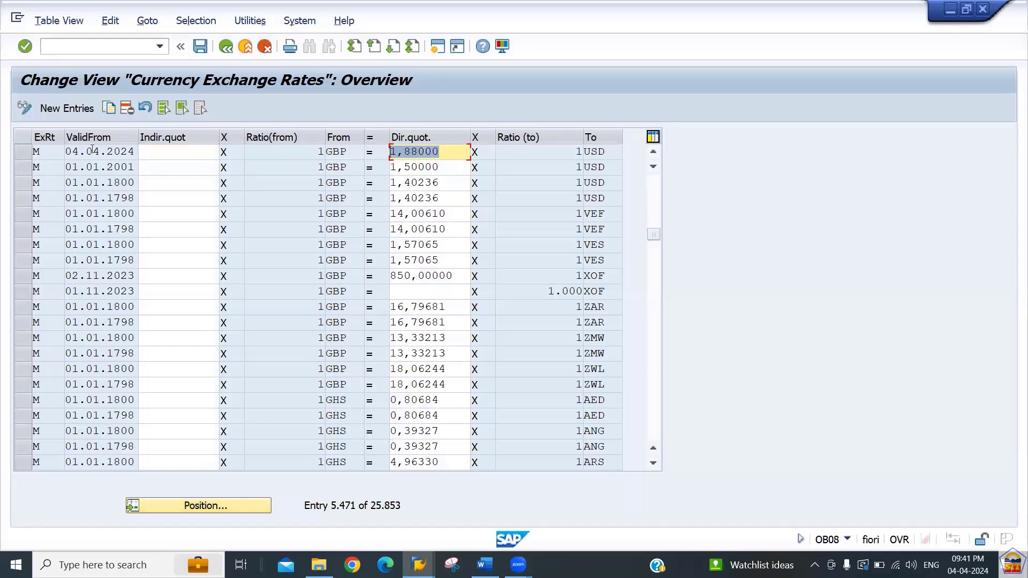
left_click_drag(80, 151, 165, 150)
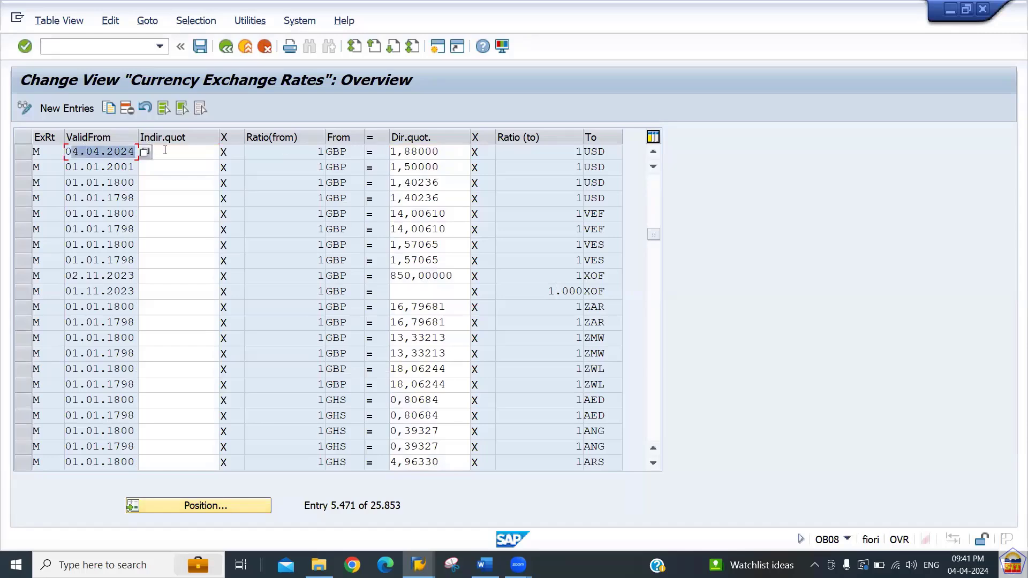
key("alt+Tab")
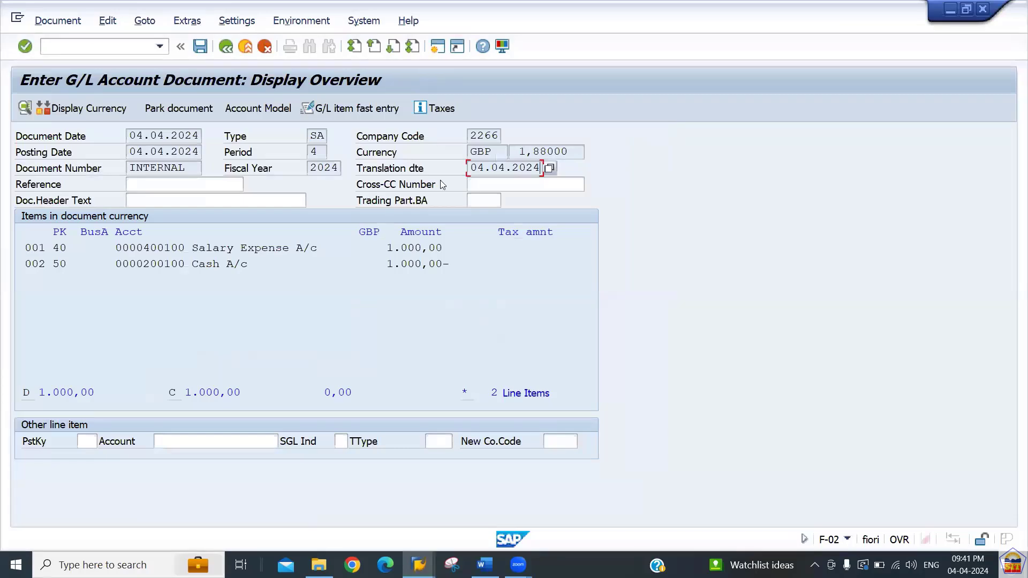
key("alt+Tab")
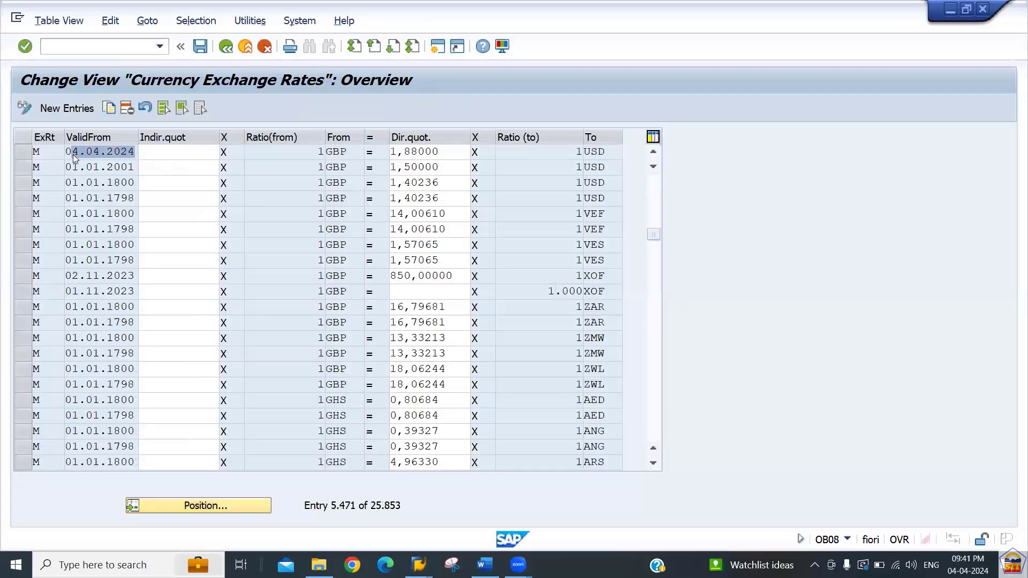
key("alt+Tab")
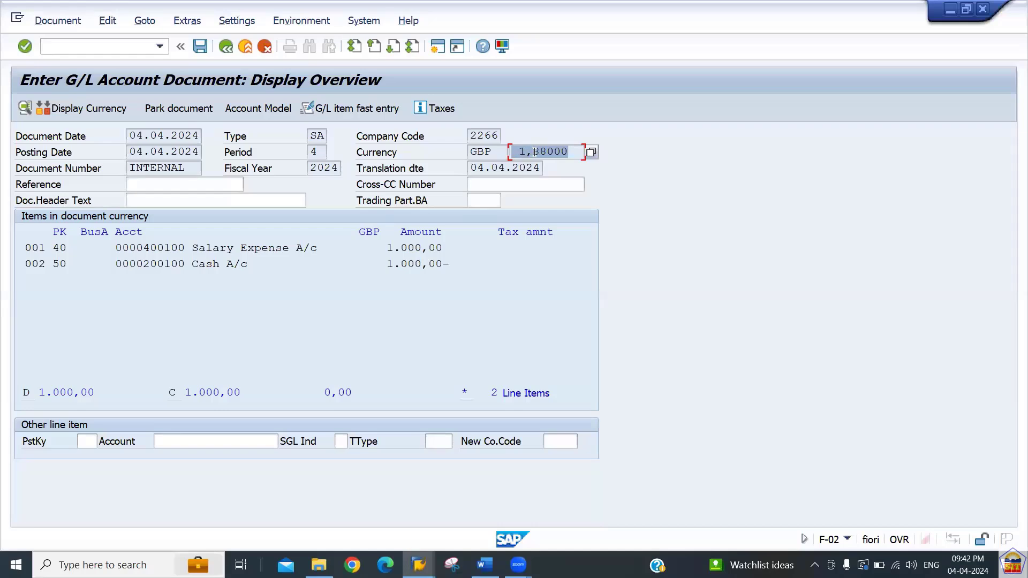
left_click_drag(534, 152, 578, 153)
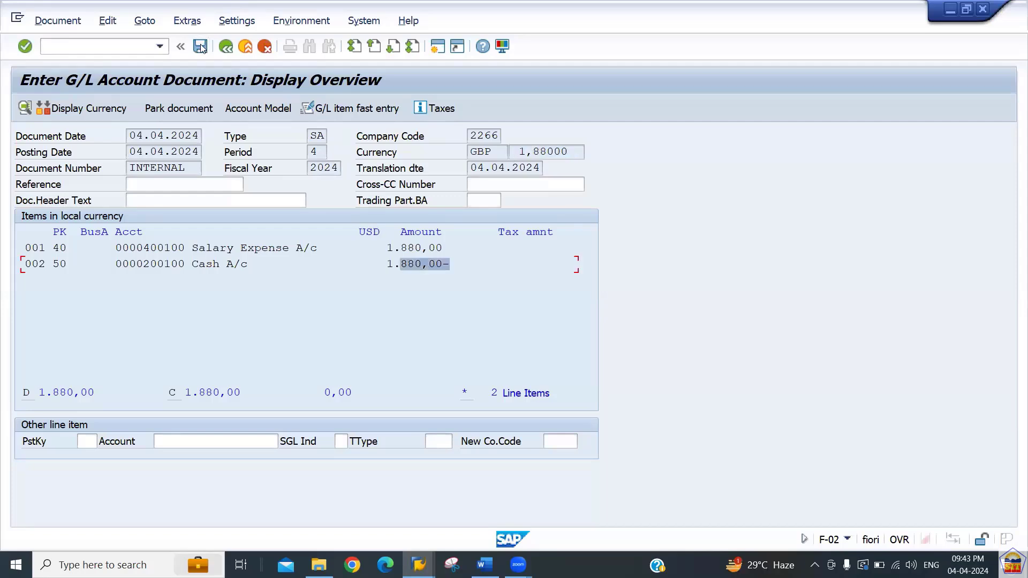
Step: Post the GBP salary document and display the posted document
left_click(201, 46)
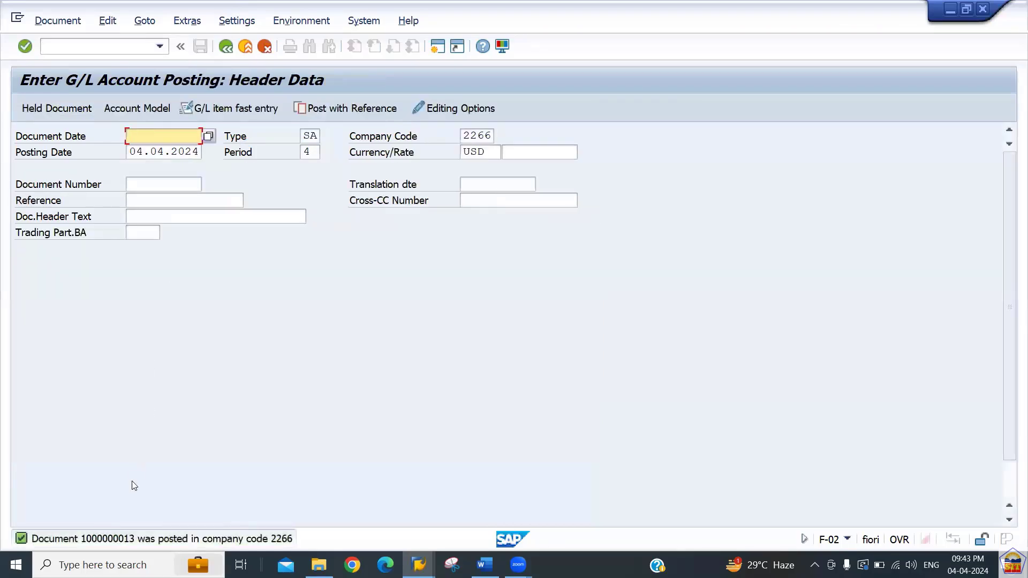
left_click(58, 22)
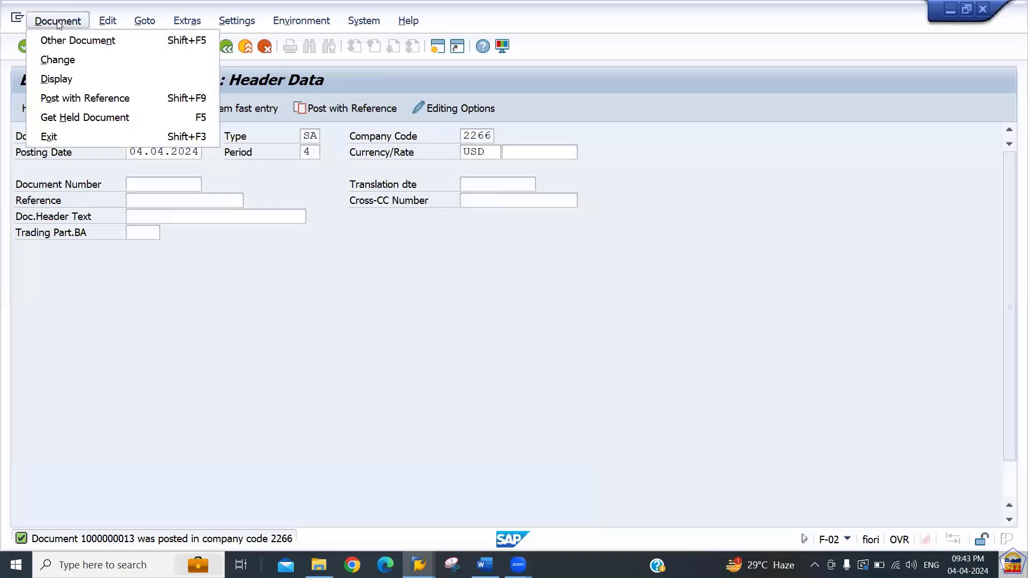
left_click(78, 77)
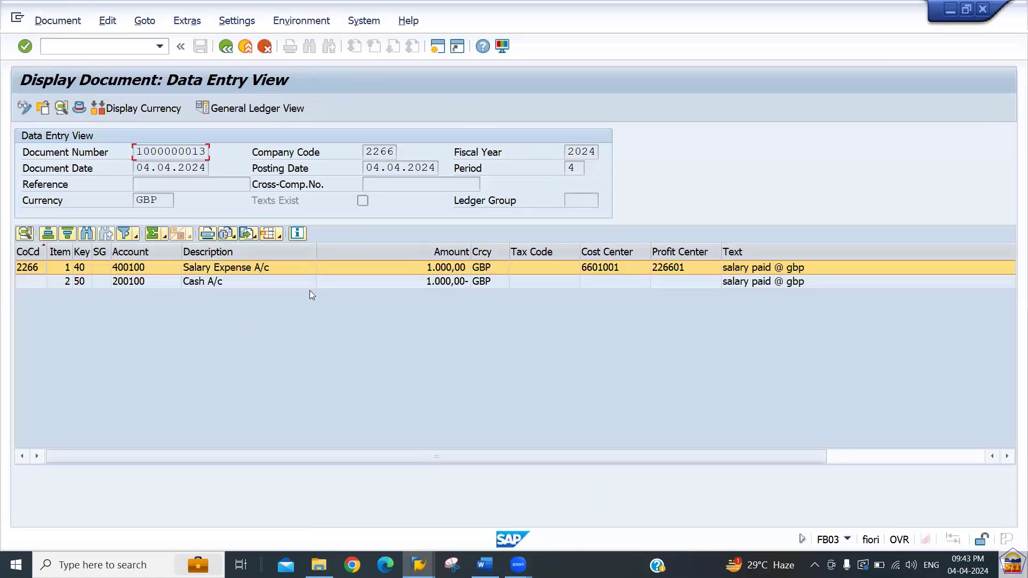
Step: Open the posted salary expense line item and examine its GBP and local currency amounts
double_click(327, 270)
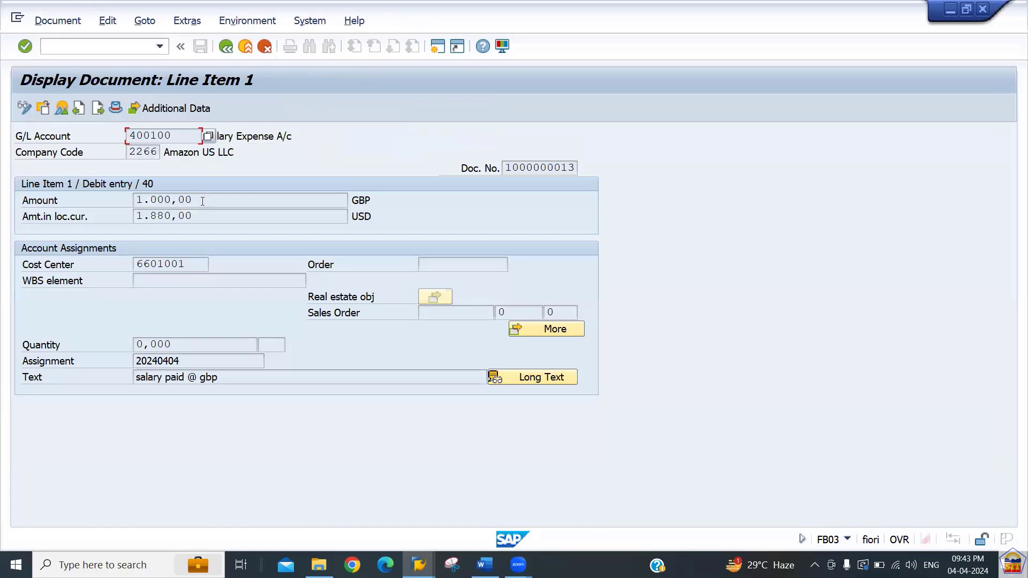
left_click_drag(194, 200, 113, 214)
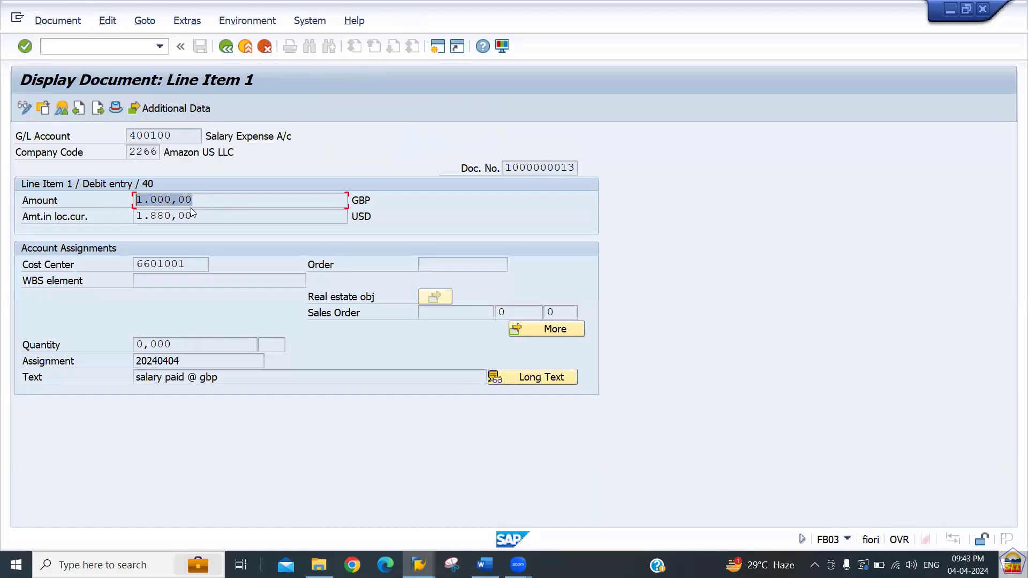
left_click_drag(216, 218, 113, 238)
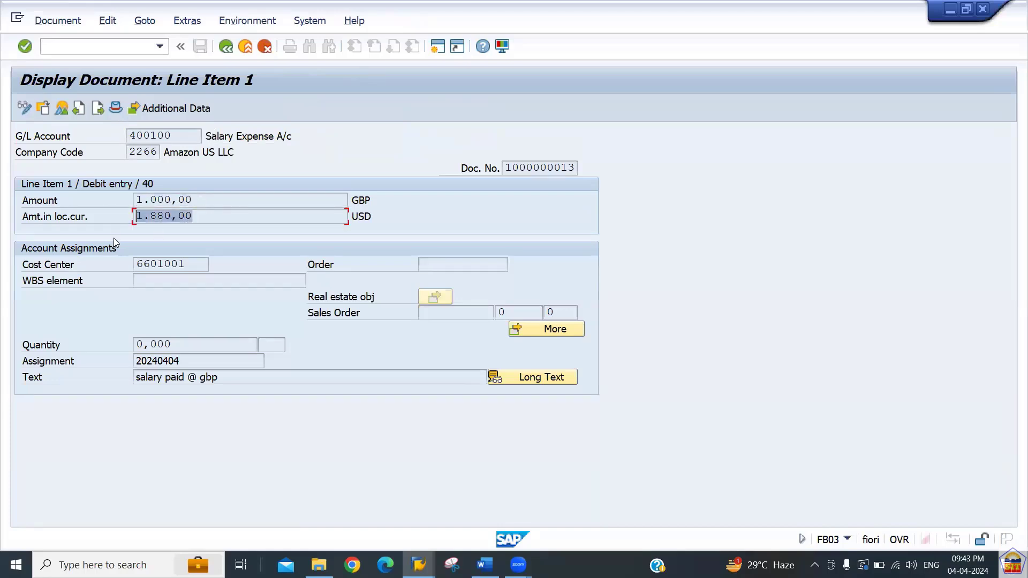
Step: Start a new G/L posting with transaction F-02, using document date 04.04.2024 and currency INR
left_click(112, 47)
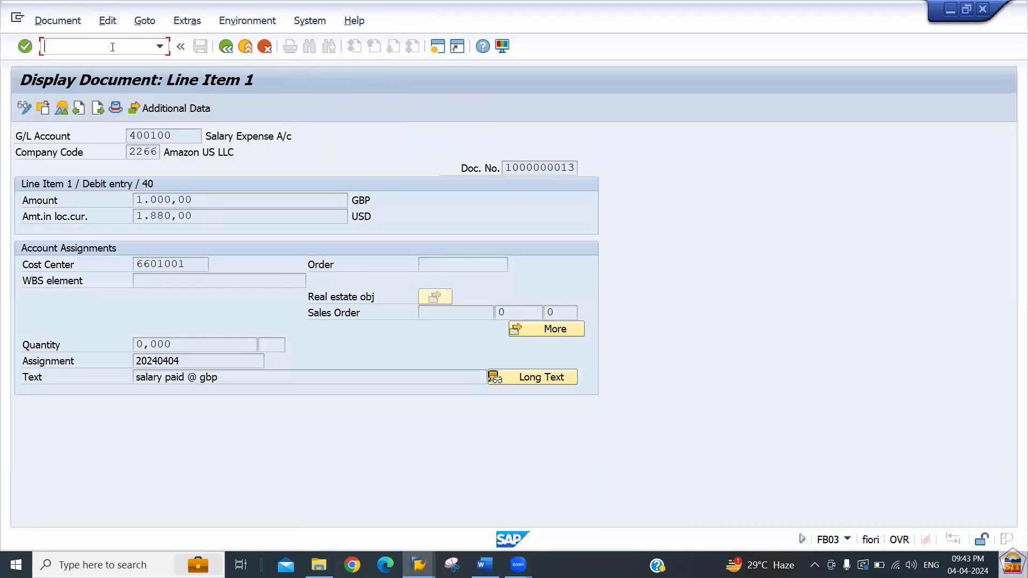
type("/nf-02")
key("Return")
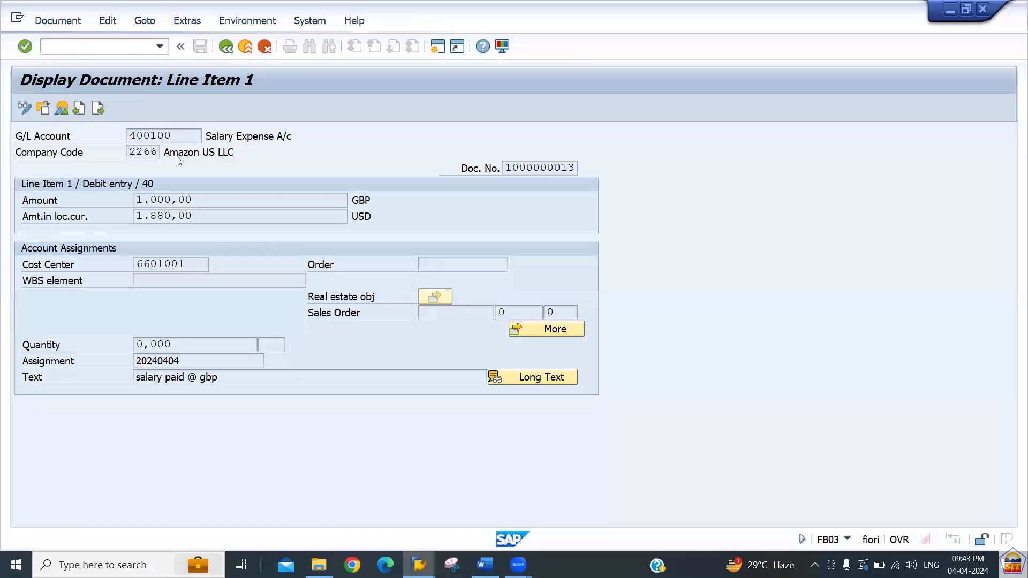
key("Down")
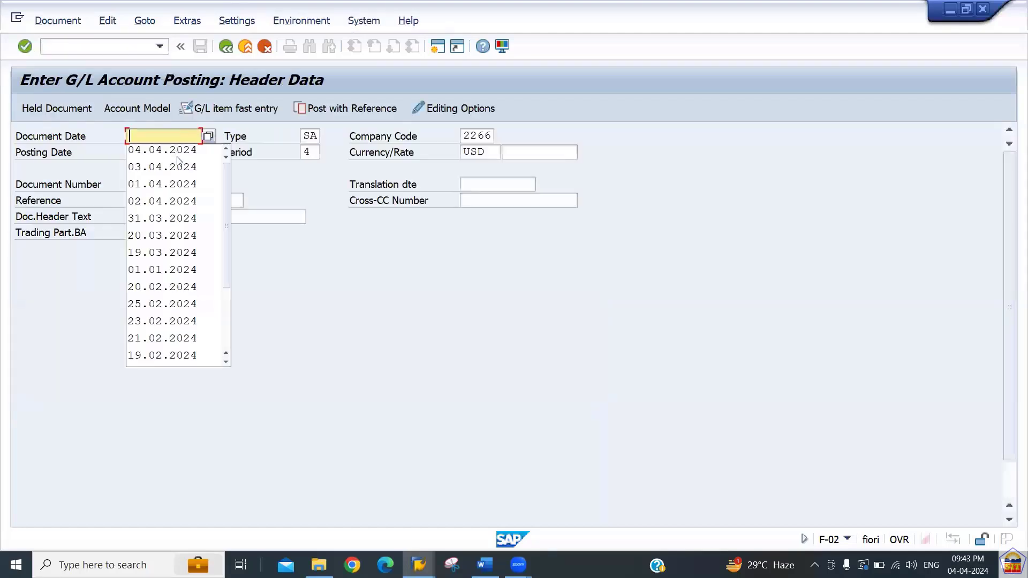
key("Down")
key("Tab")
key("Tab")
key("Tab")
key("Tab")
key("Tab")
key("Tab")
key("Tab")
key("shift+Tab")
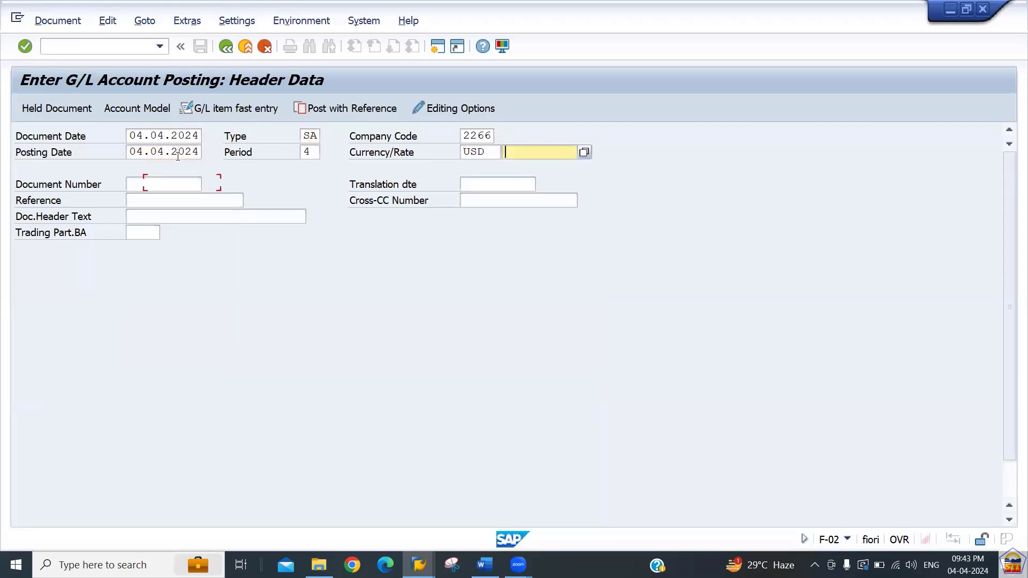
key("shift+Tab")
type("inr")
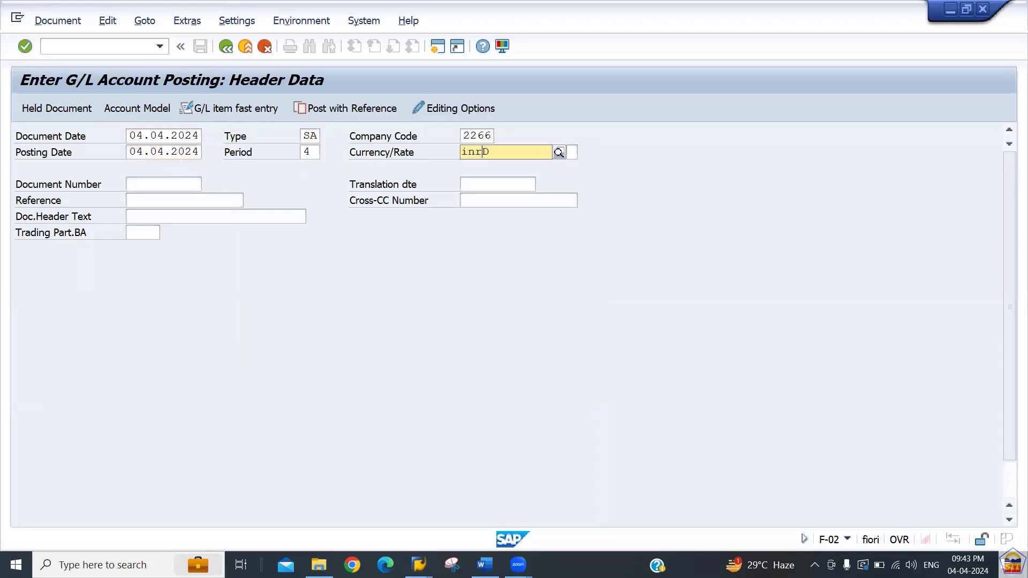
Step: Enter G/L account 400300 for the first line item with posting key 40 and proceed to its details
key("Tab")
key("Tab")
key("Tab")
key("Tab")
key("Tab")
key("Tab")
key("Tab")
key("Tab")
key("Tab")
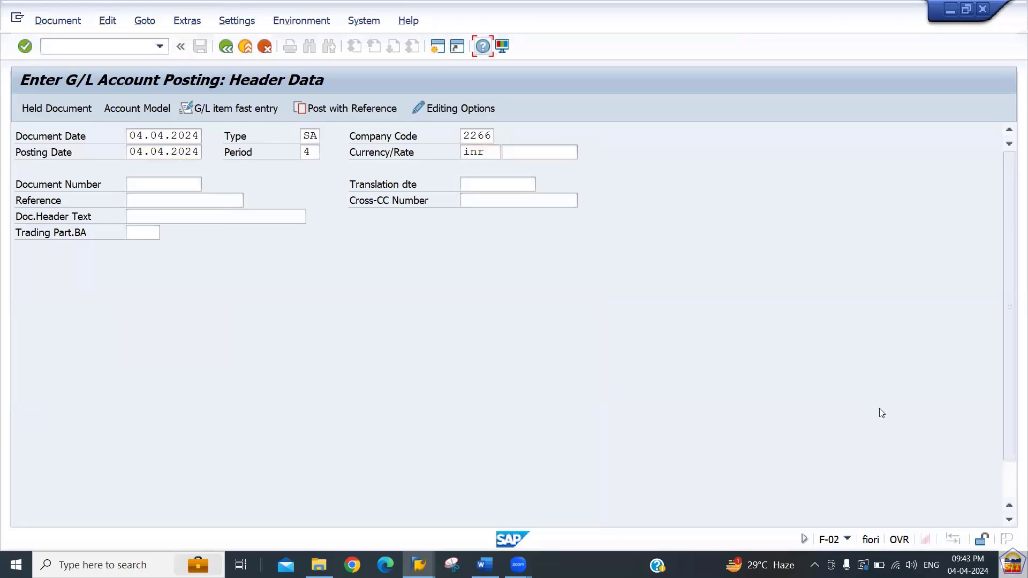
scroll(878, 413, "down", 2)
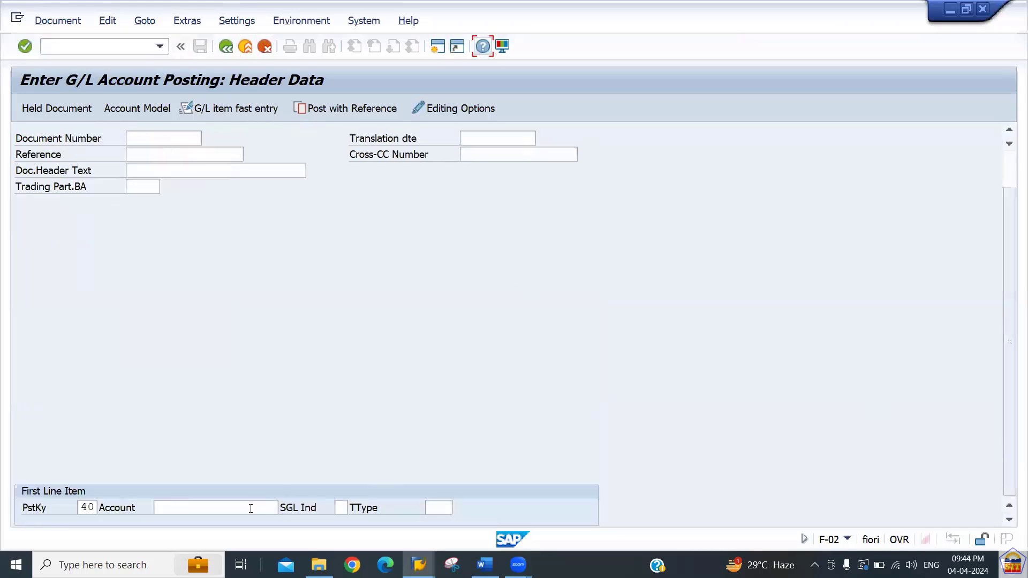
left_click(250, 508)
type("400300")
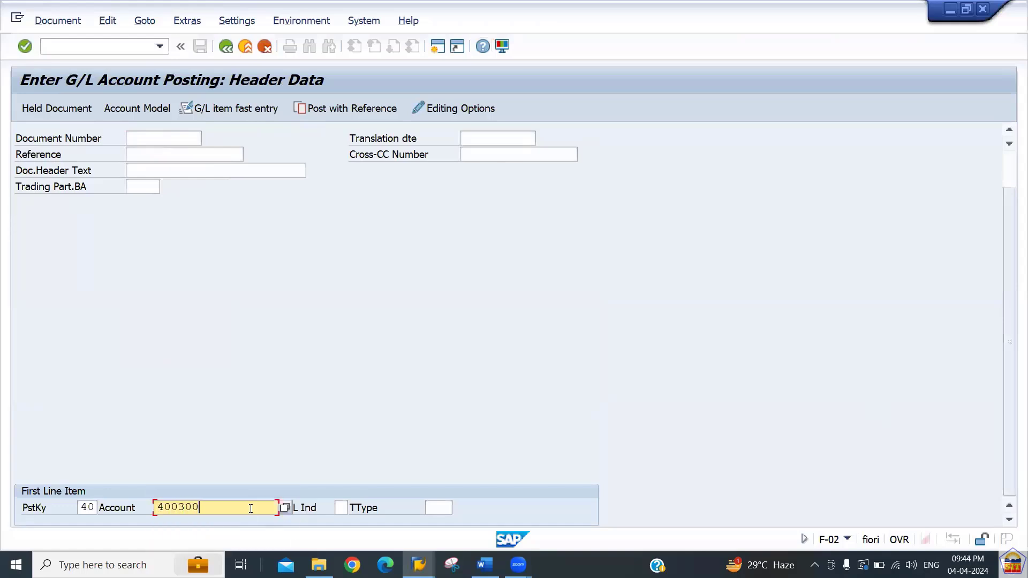
key("Return")
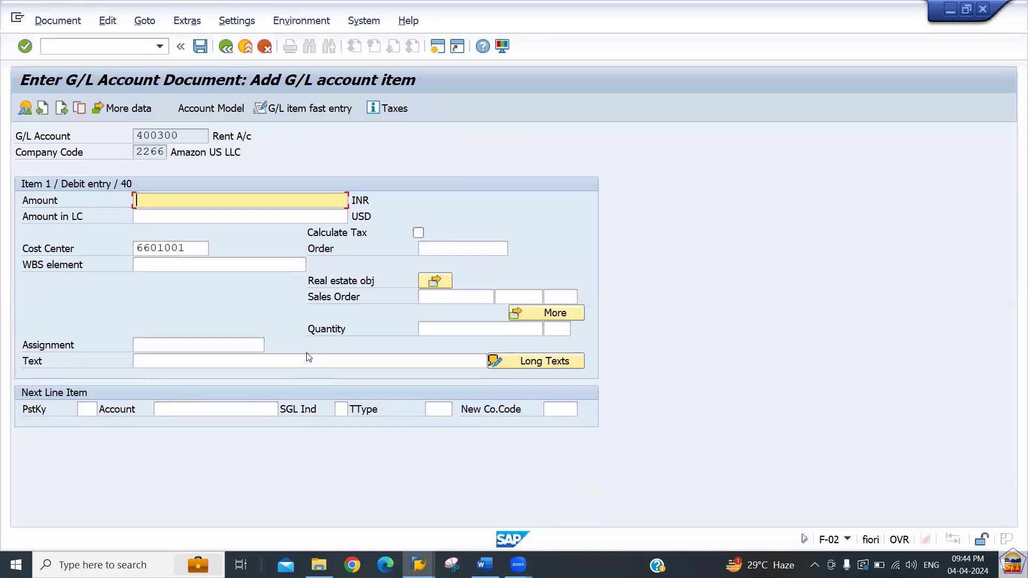
Step: Give the rent debit item an amount of 87000 INR and the text "rent paid @ inr"
type("87000")
key("Tab")
key("Tab")
key("Tab")
key("Tab")
key("Tab")
key("Tab")
key("Tab")
key("Tab")
key("Tab")
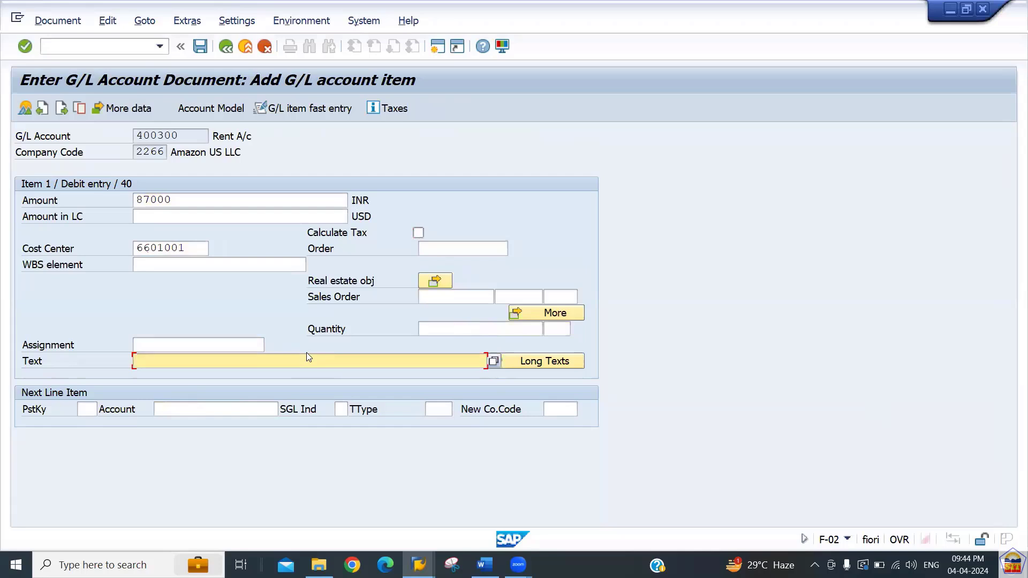
type("p")
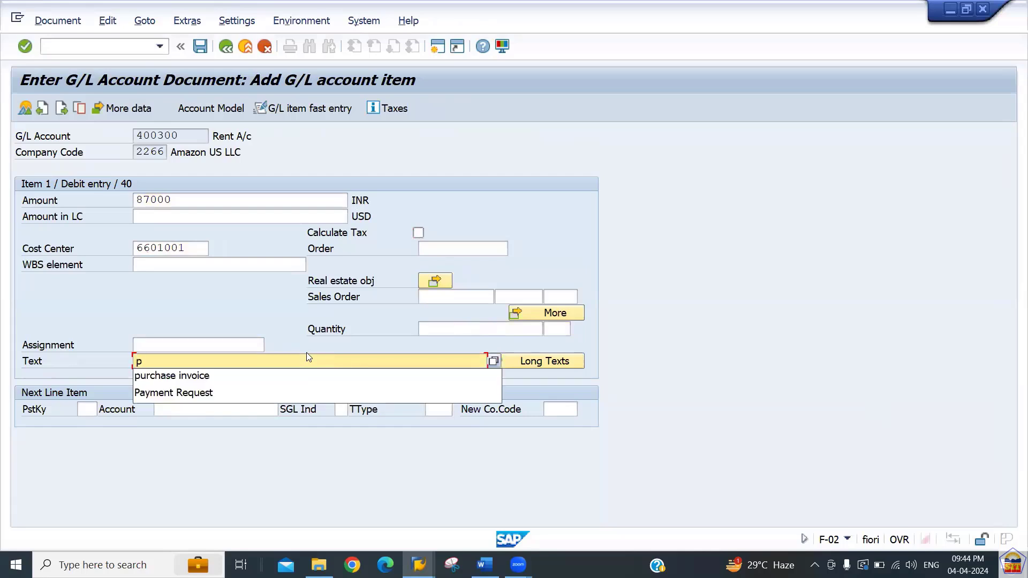
key("BackSpace")
type("rent")
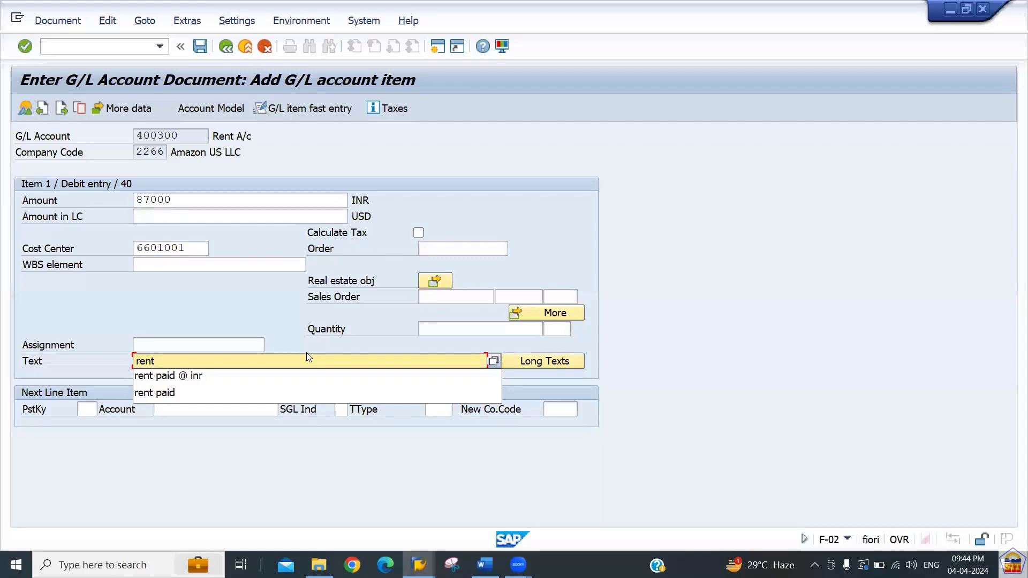
key("Down")
key("Return")
Step: Add a credit line item with posting key 50 and G/L account 200100 to the INR rent document
type("50")
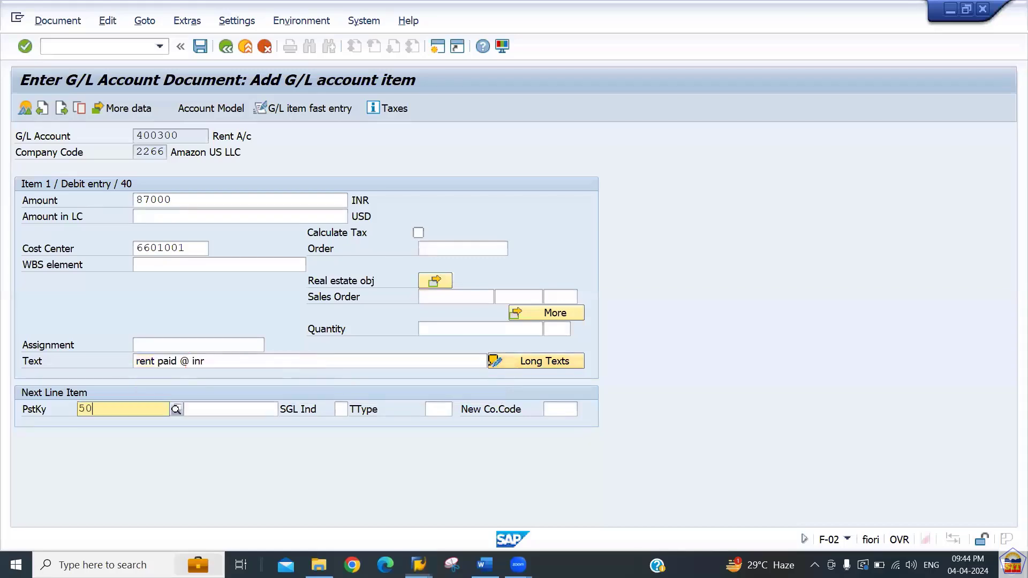
key("Return")
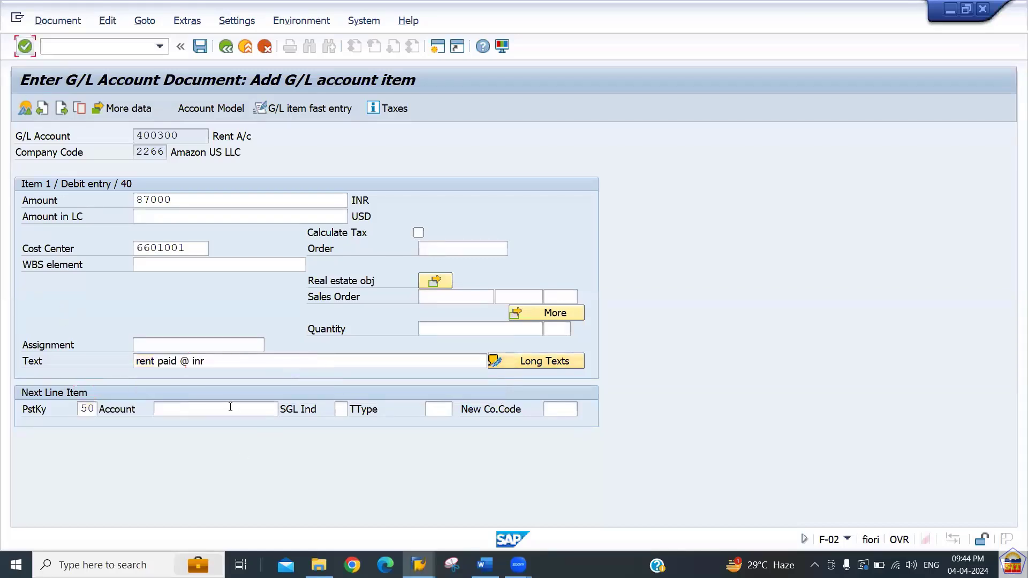
left_click(231, 407)
type("200100")
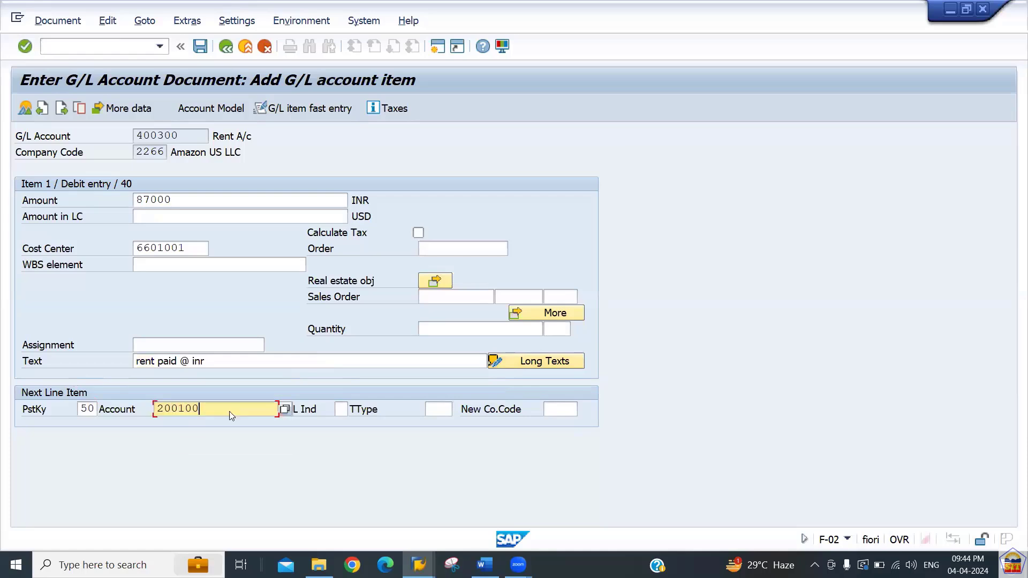
key("Return")
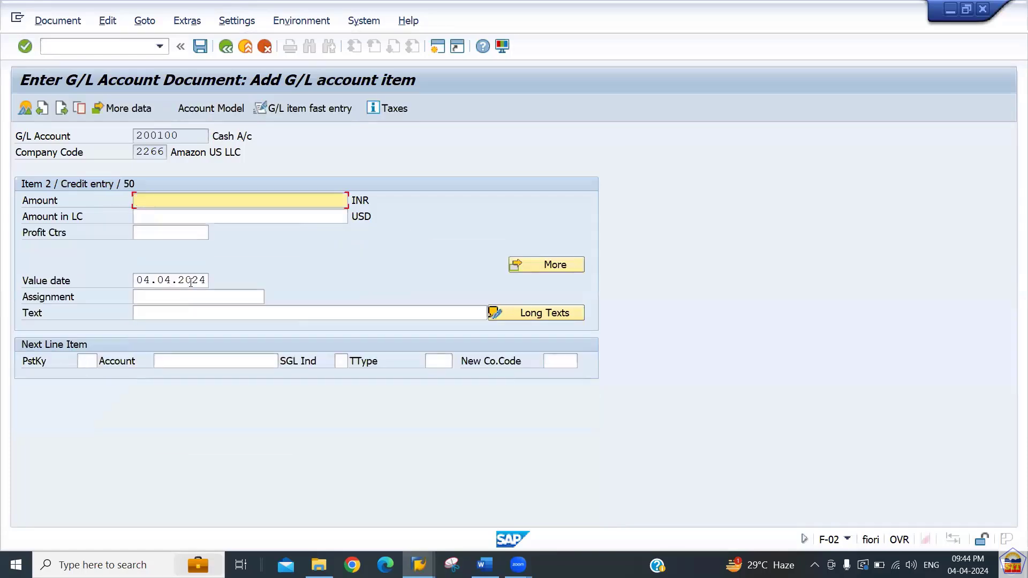
Step: Fill the cash credit item's amount with "*" and carry over the rent item's text with "+"
type("*")
key("Tab")
key("Tab")
key("Tab")
key("Tab")
key("Tab")
key("Tab")
key("Tab")
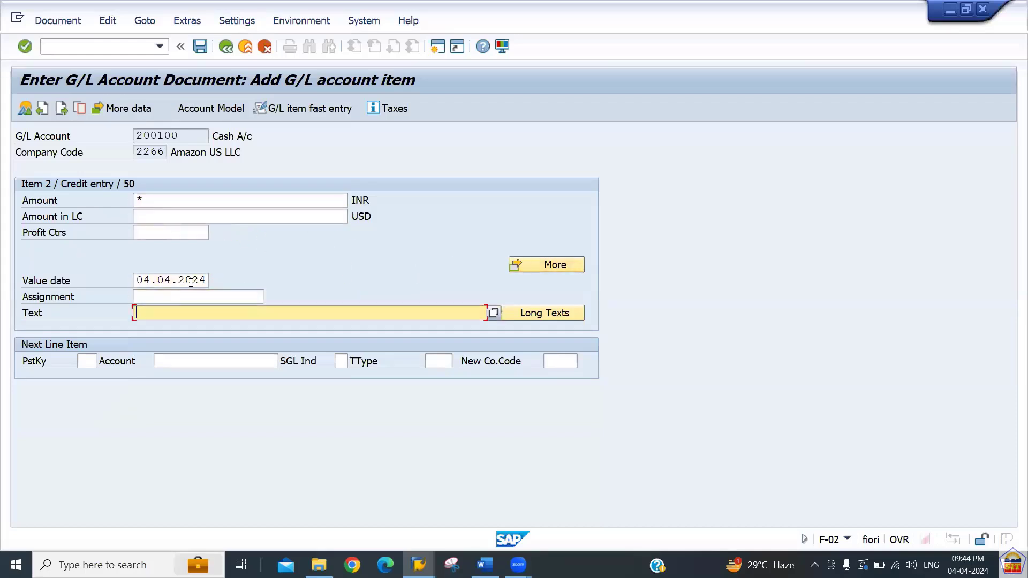
type("+")
key("Return")
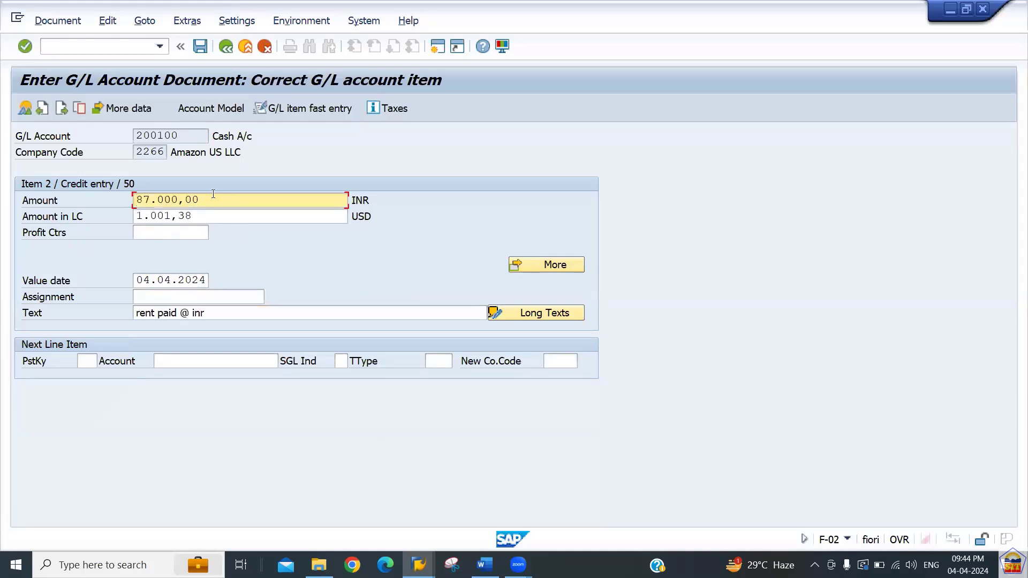
left_click_drag(212, 197, 139, 217)
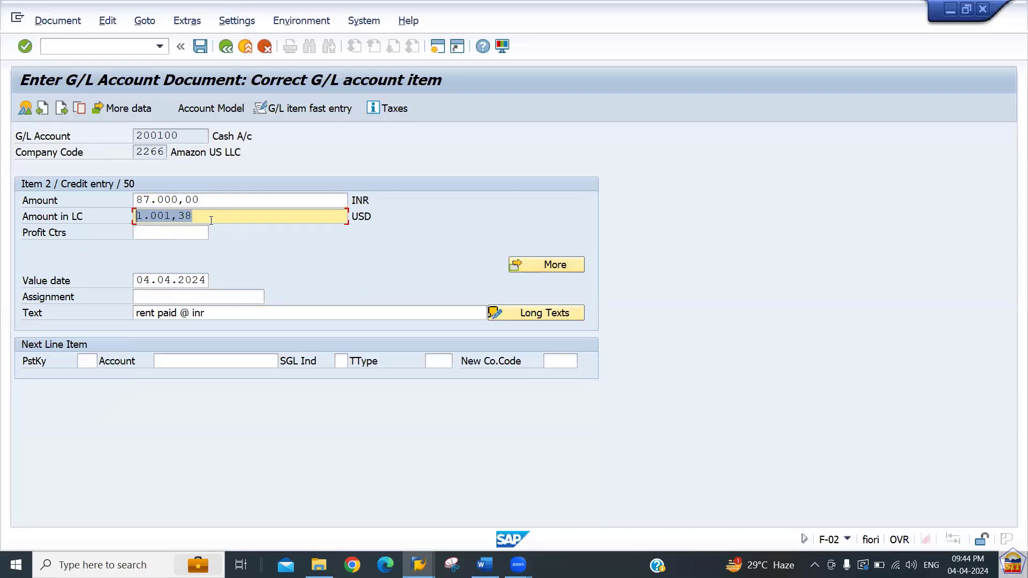
Step: Open the document overview, check the exchange rate used for INR, and post the rent document
left_click(29, 111)
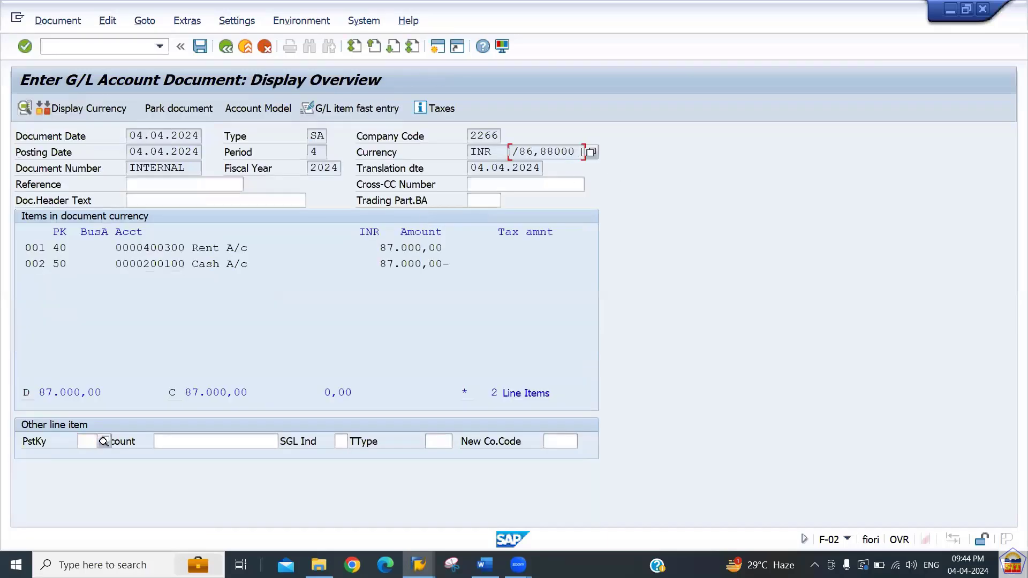
left_click_drag(576, 152, 495, 151)
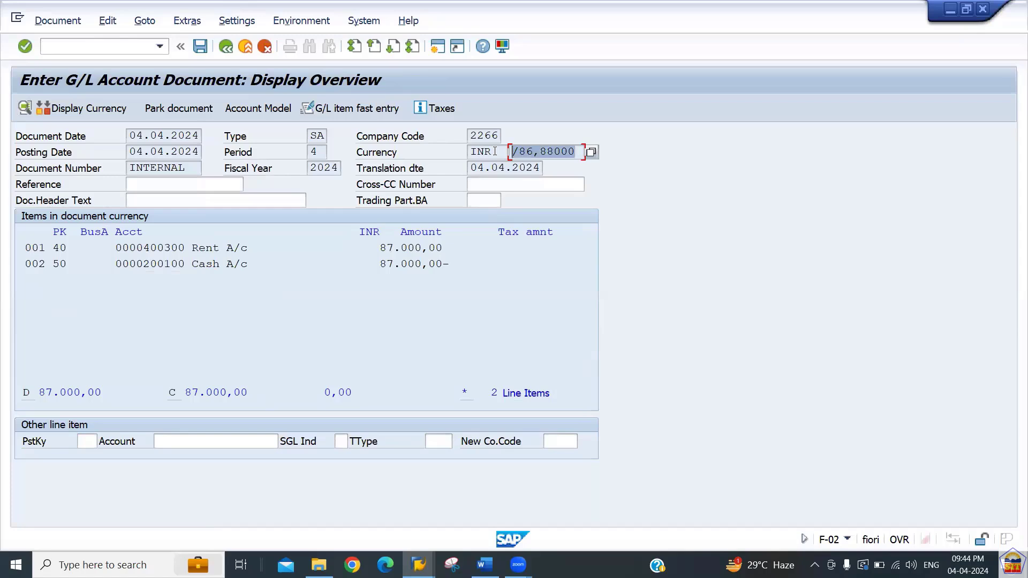
left_click(519, 150)
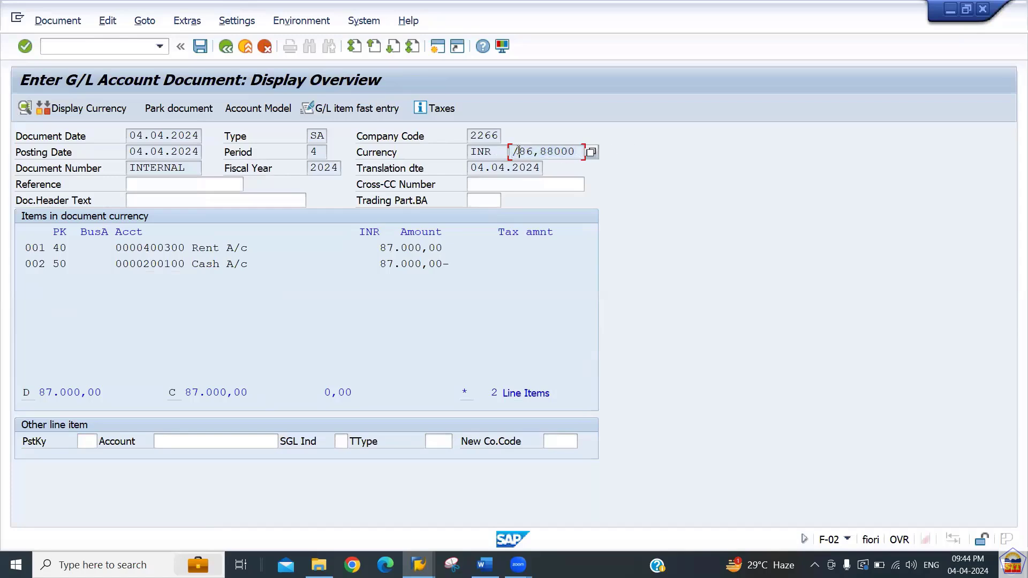
left_click_drag(515, 151, 581, 152)
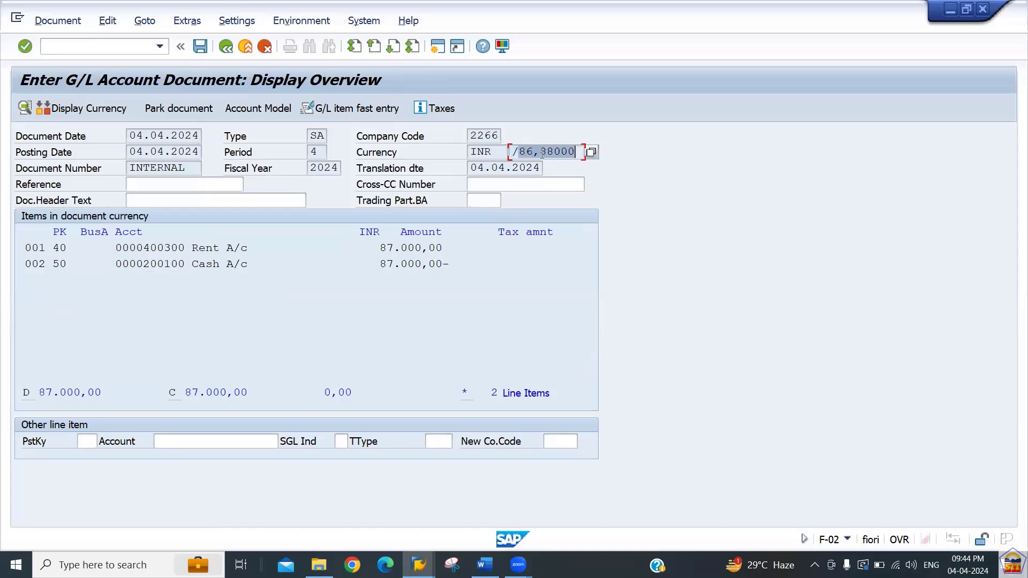
left_click_drag(512, 152, 577, 156)
left_click_drag(517, 152, 583, 152)
left_click(200, 47)
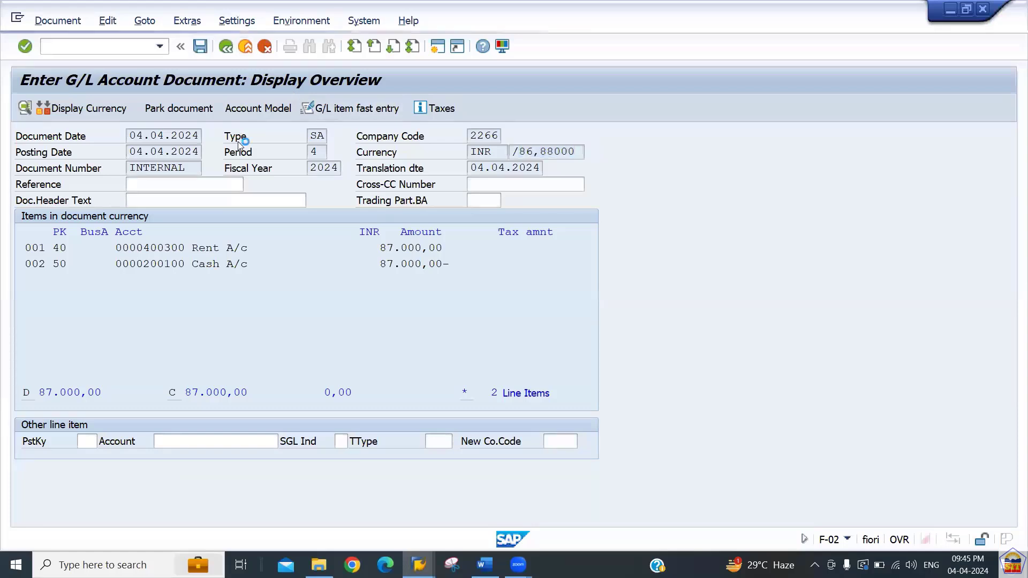
Step: Display the posted INR rent document and open its Rent A/c line item
left_click(60, 23)
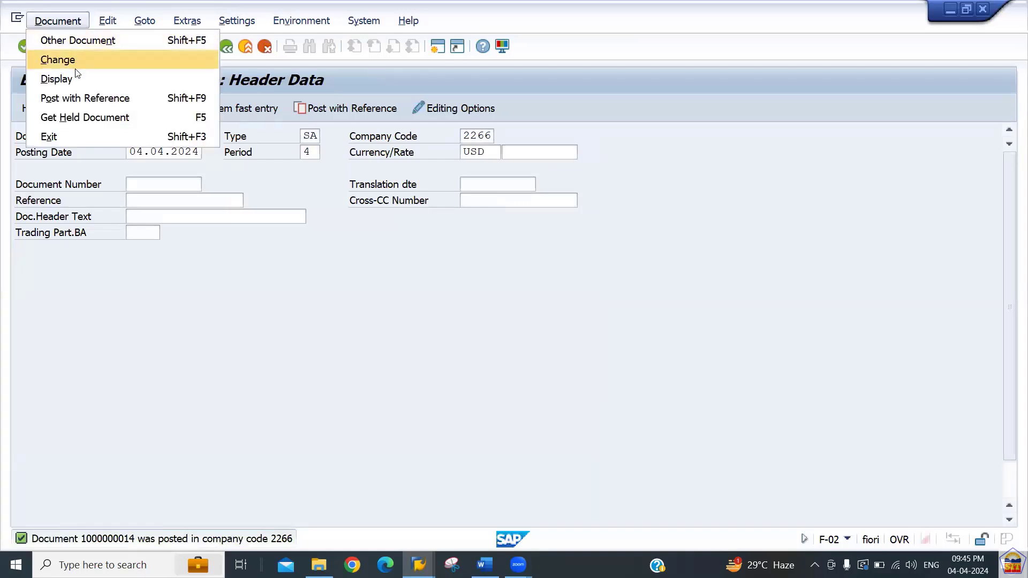
left_click(56, 79)
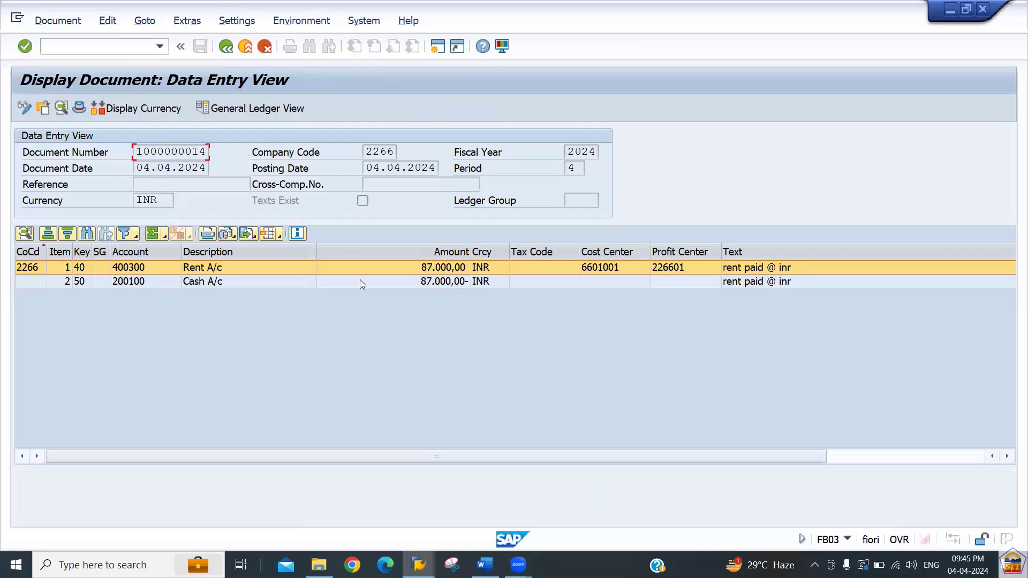
double_click(392, 269)
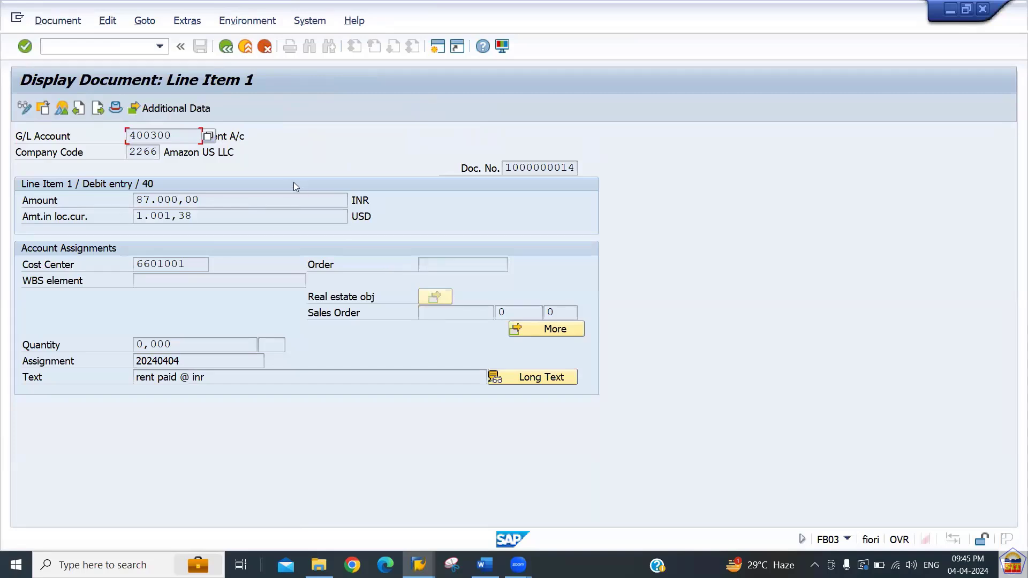
Step: Start a new G/L posting with transaction F-02 and set the document date to 04.04.2024
left_click(108, 46)
type("/nf-02")
key("Return")
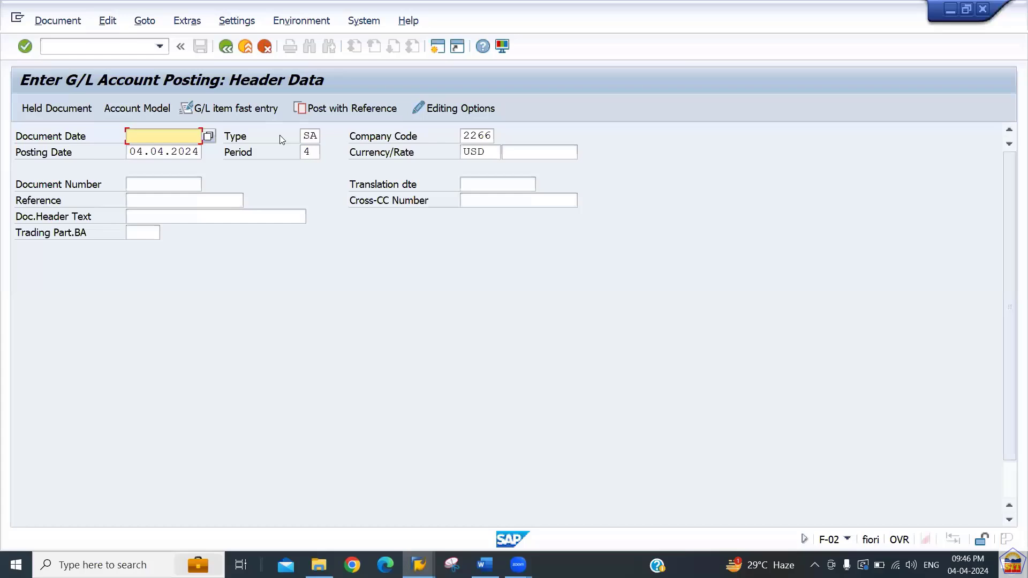
type("04")
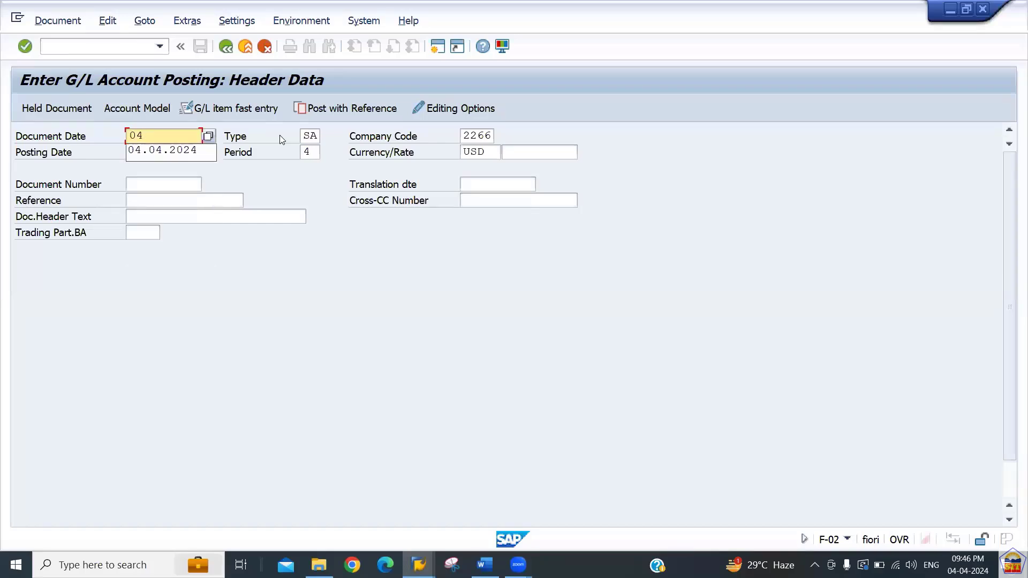
key("Down")
key("Tab")
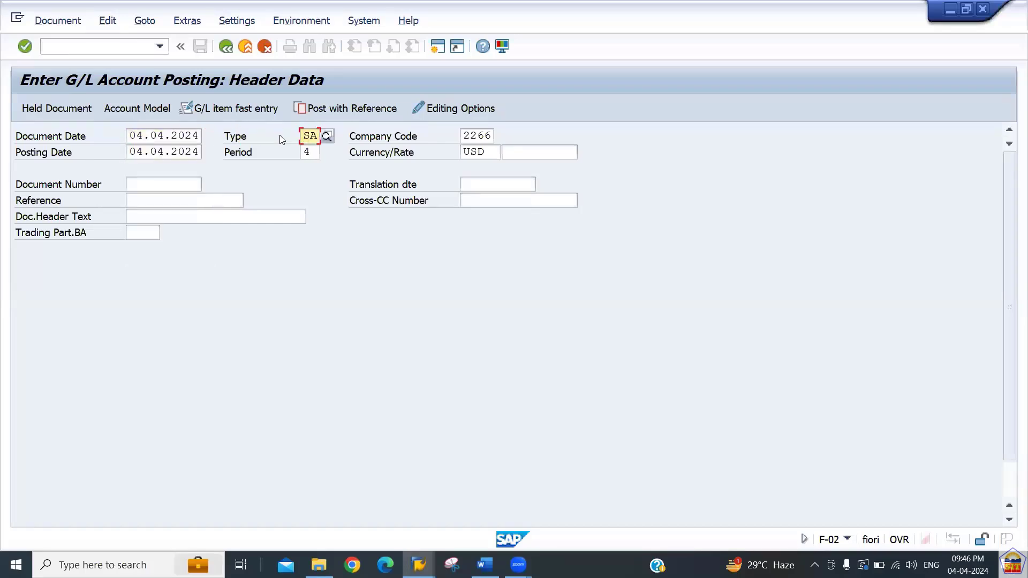
Step: Try to enter GBP as the document currency and open the exchange rate entry
key("Tab")
key("Tab")
key("Tab")
key("Tab")
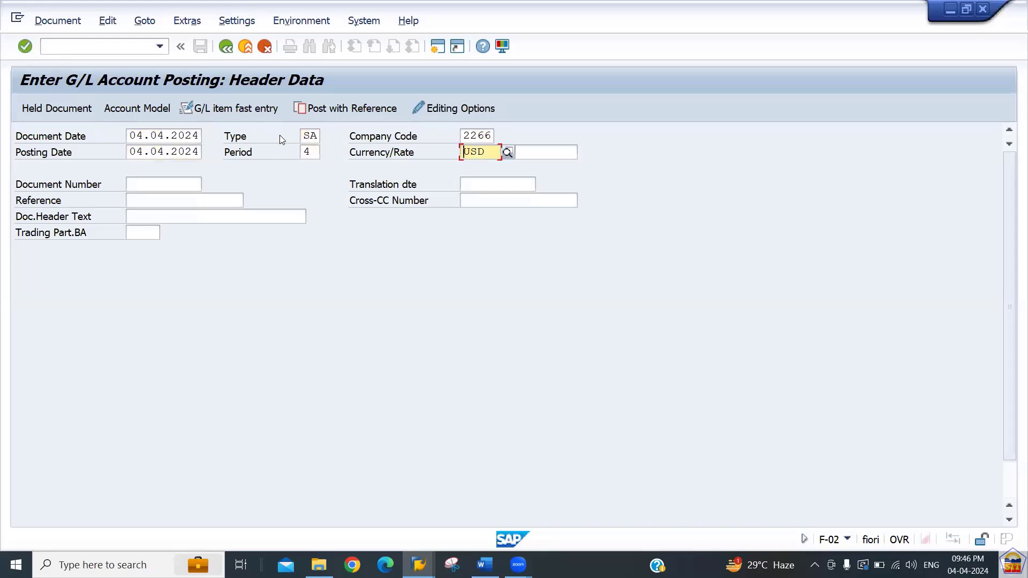
type("gbpD")
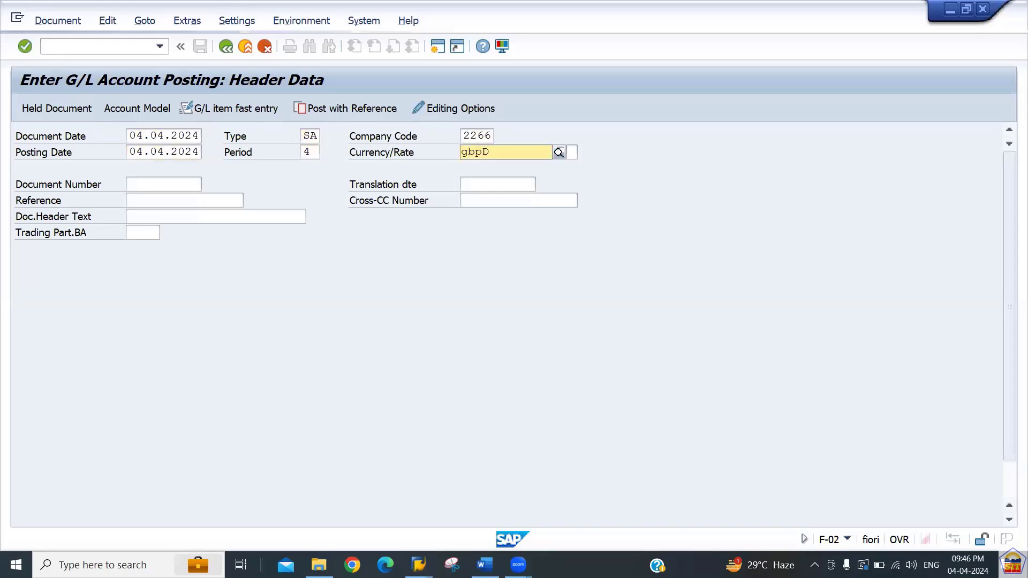
key("Delete")
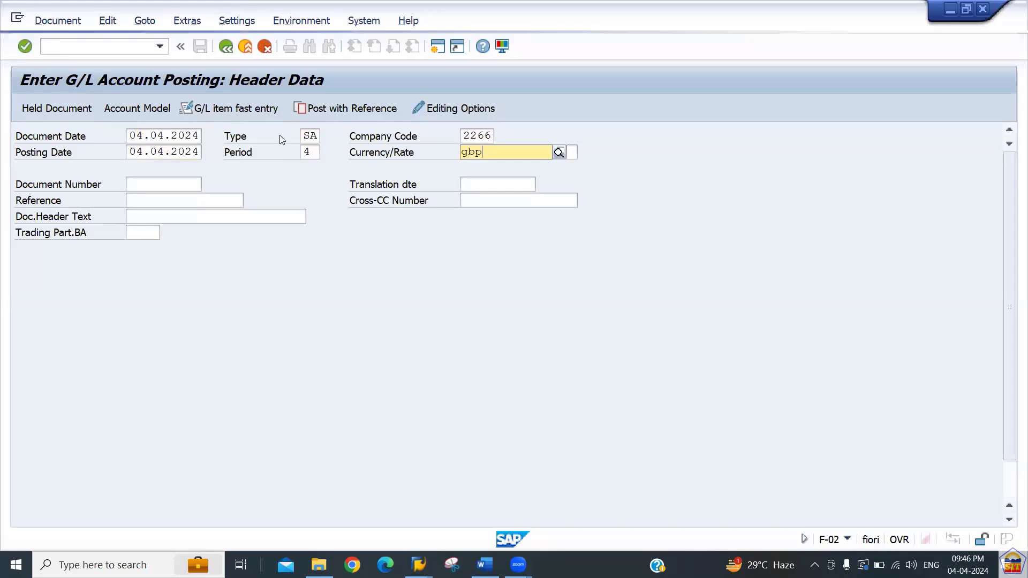
key("Return")
key("Tab")
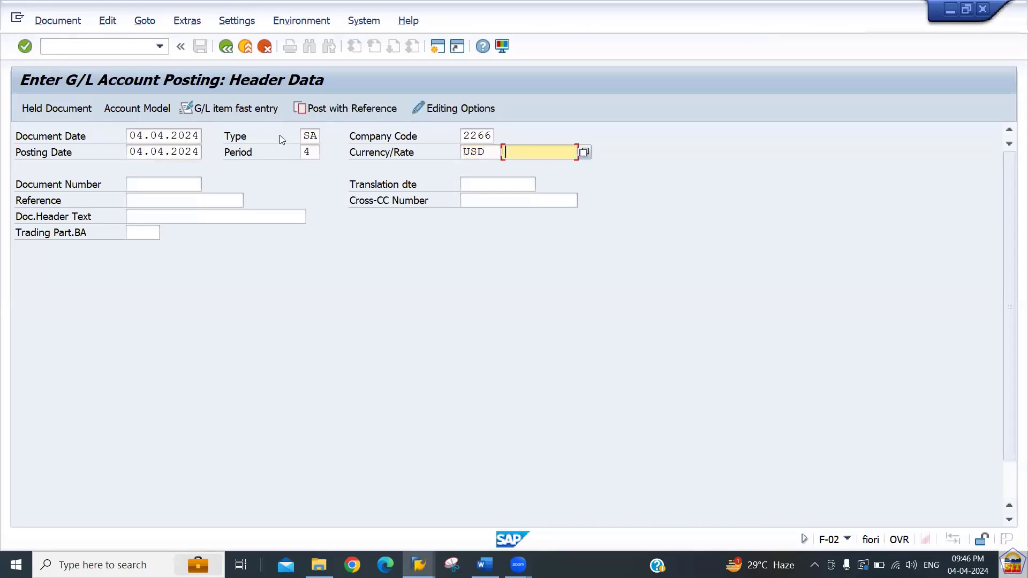
left_click(584, 153)
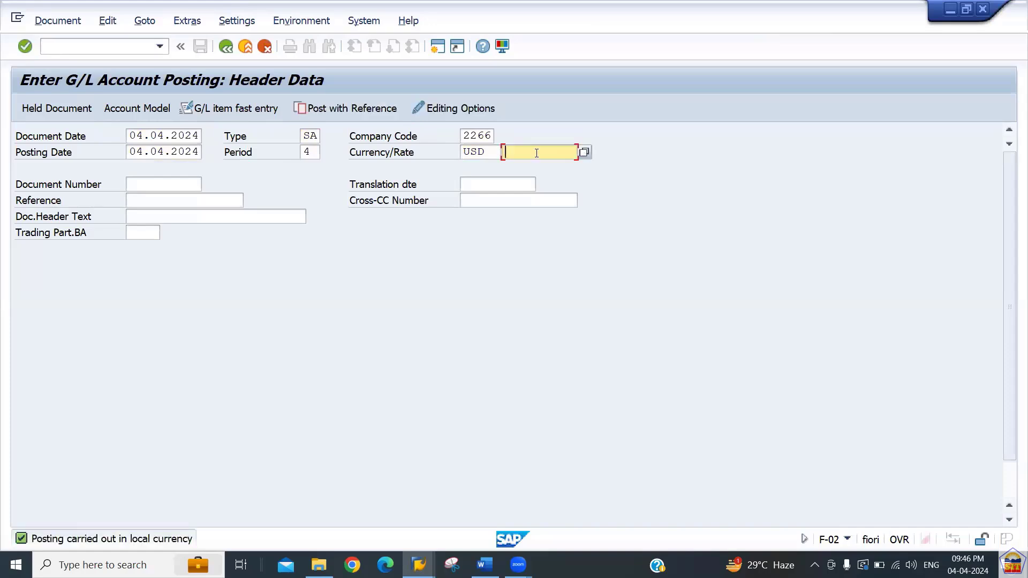
Step: Set the document currency to GBP and enter an exchange rate of 1,77 USD per GBP
left_click(484, 152)
key("BackSpace")
key("BackSpace")
key("BackSpace")
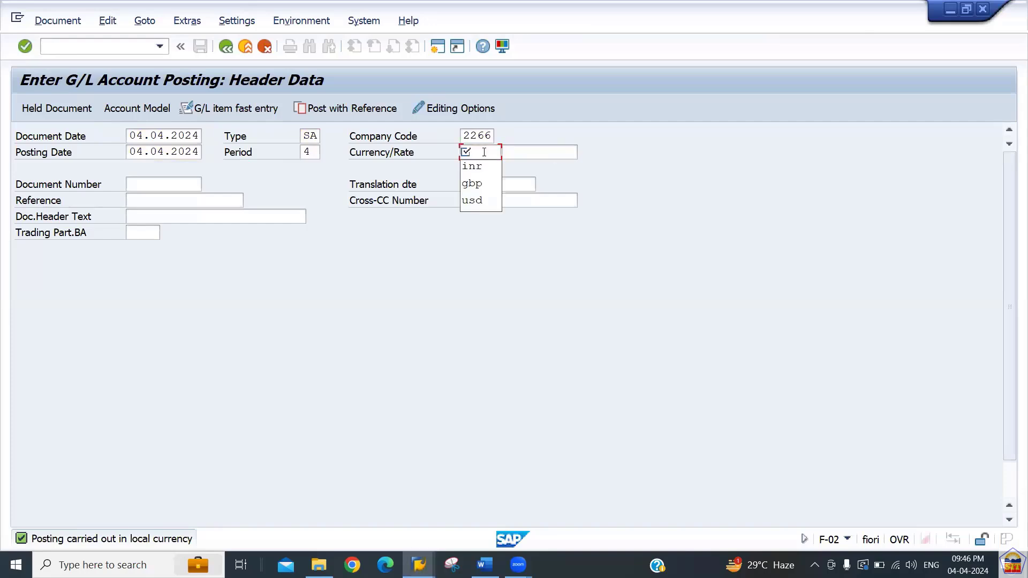
left_click(475, 184)
left_click(560, 152)
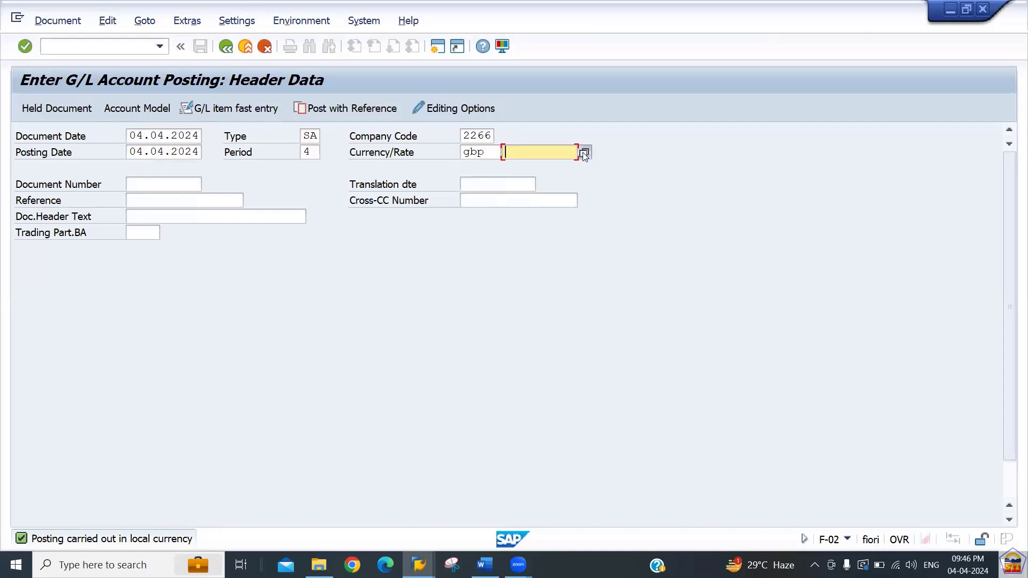
left_click(583, 152)
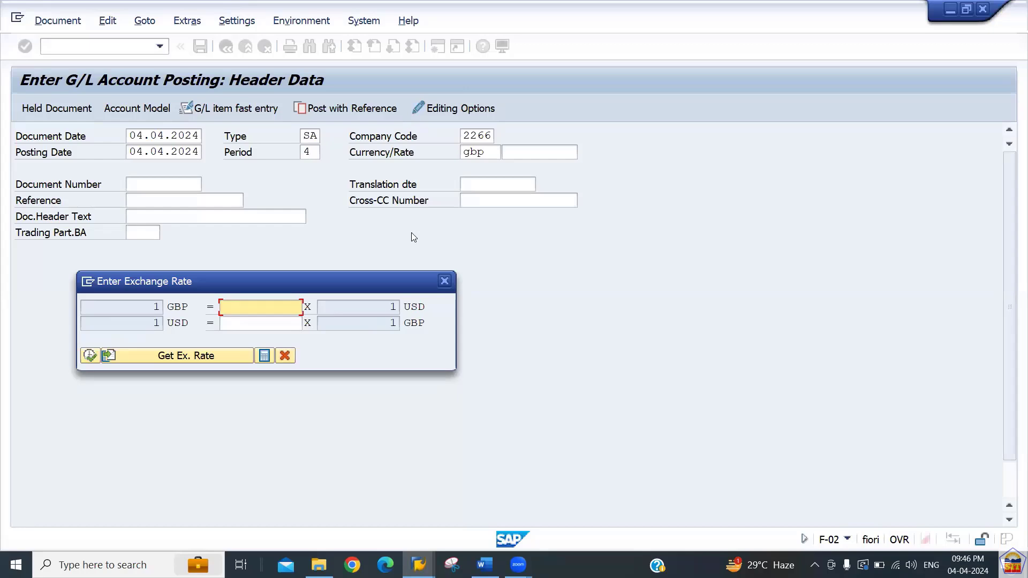
type("1,77")
left_click(92, 355)
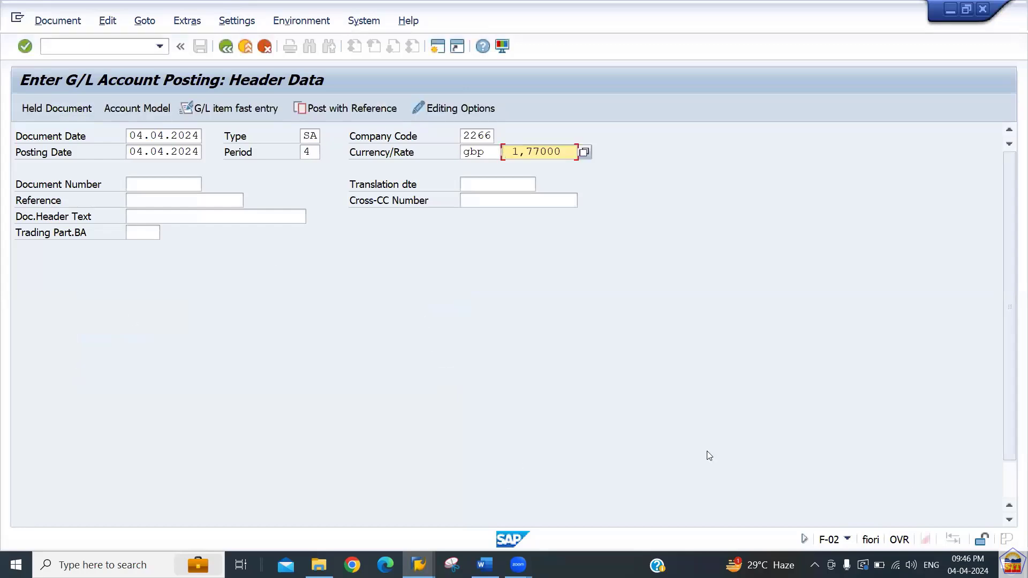
Step: Enter G/L account 400100 for the first line item with posting key 40 and proceed to its details
scroll(665, 455, "down", 1)
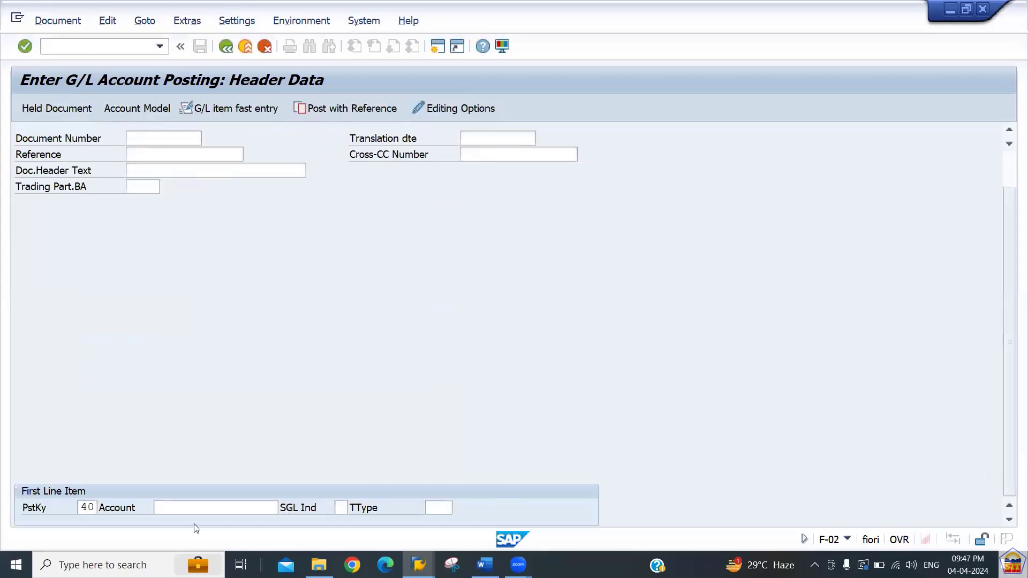
left_click(184, 508)
type("400100")
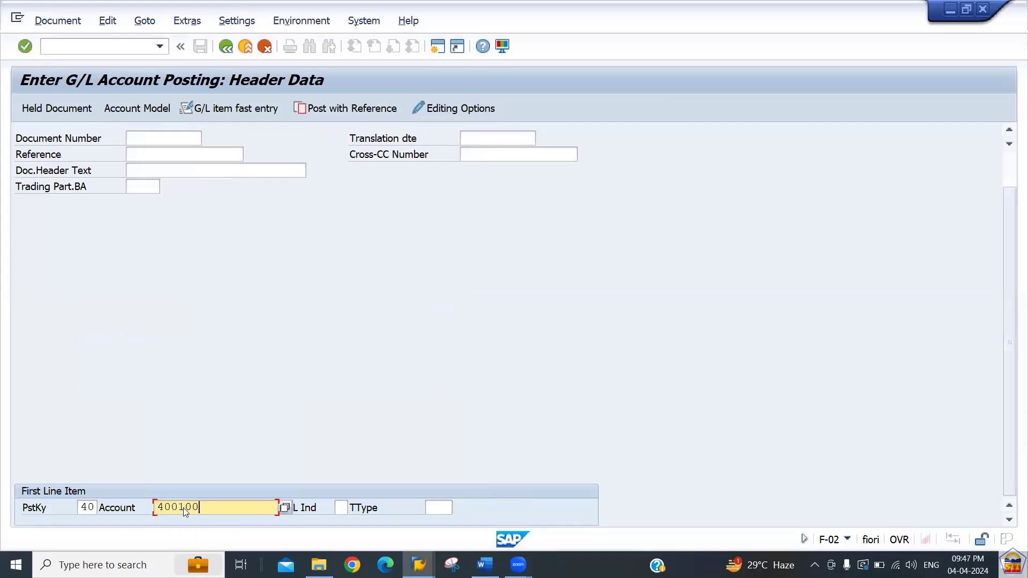
key("Return")
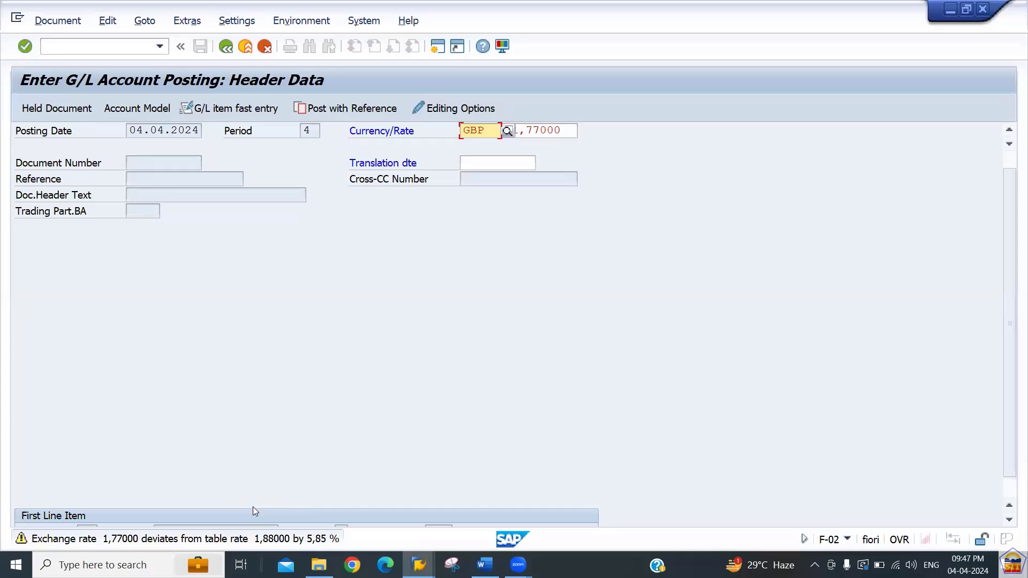
key("Return")
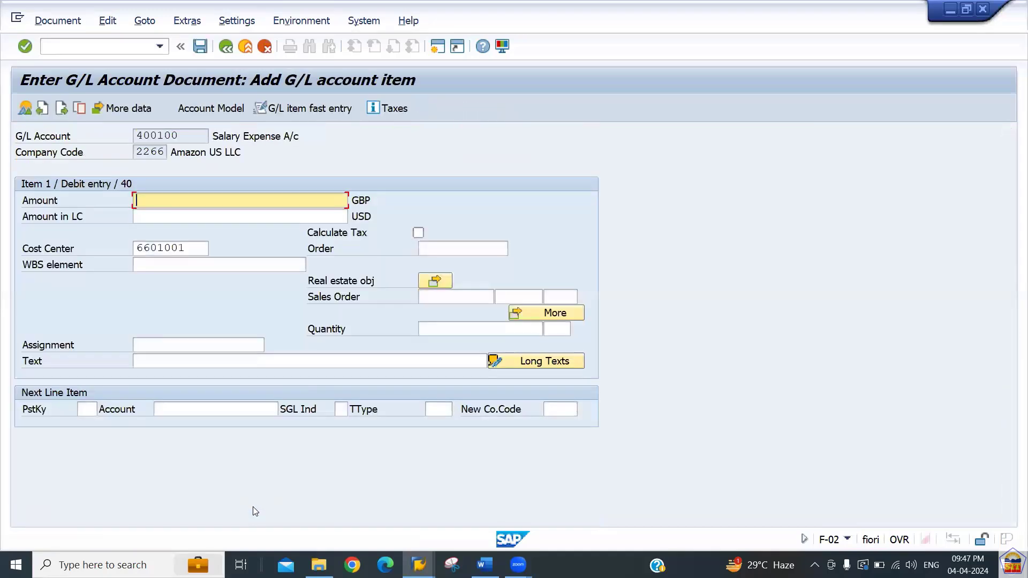
Step: Give the salary debit item an amount of 1000 GBP and the text "salary paid @ gbp"
type("1000")
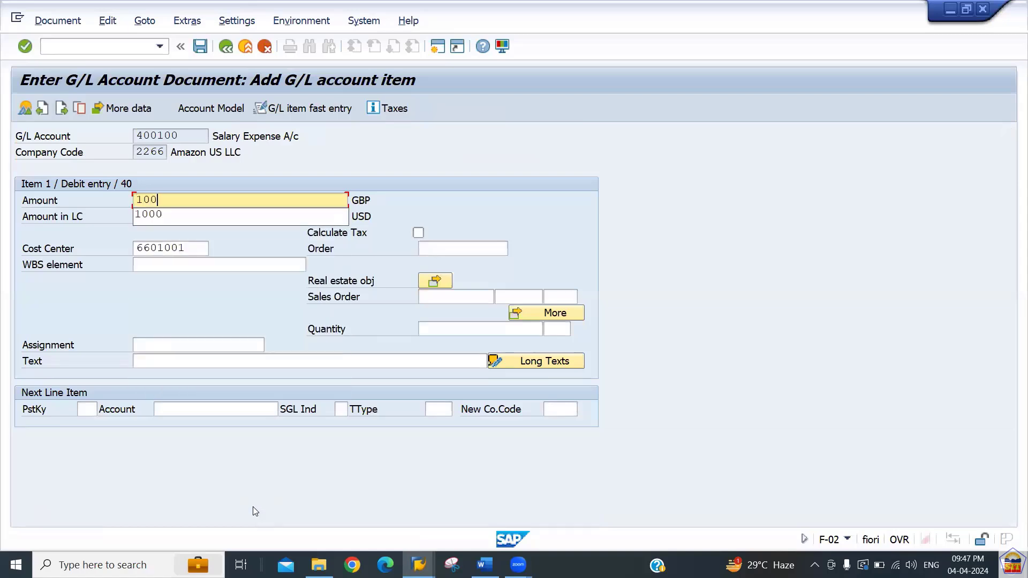
key("Tab")
key("Tab")
key("Tab")
key("Tab")
key("Tab")
key("Tab")
key("Tab")
key("Tab")
key("Tab")
key("Tab")
key("Tab")
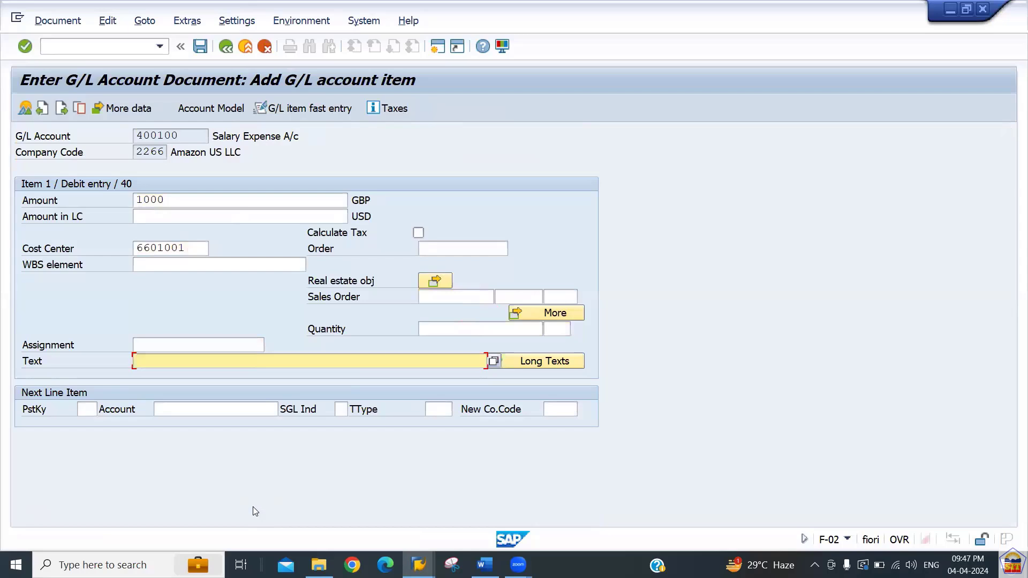
type("sal")
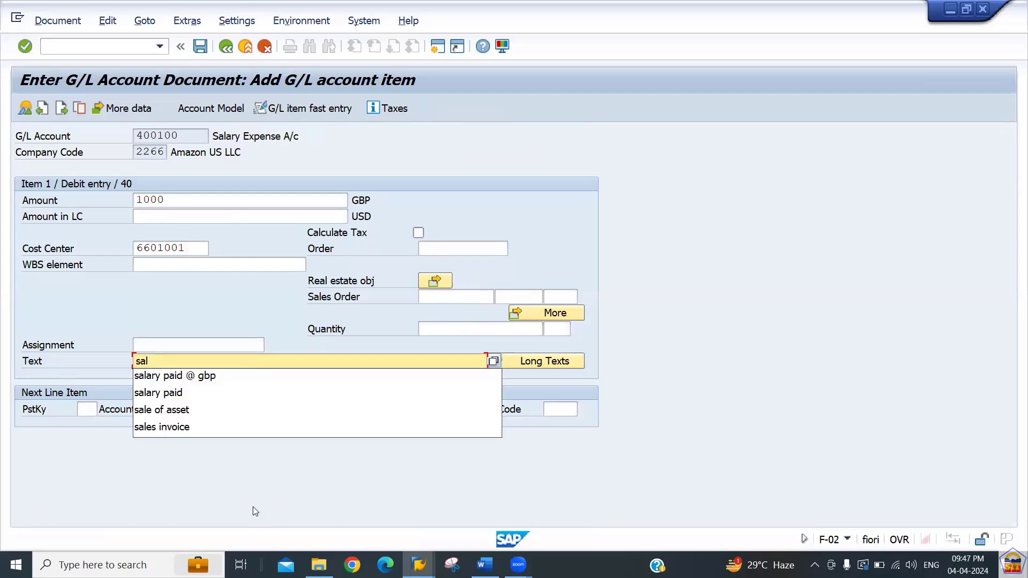
key("Down")
key("Return")
key("Return")
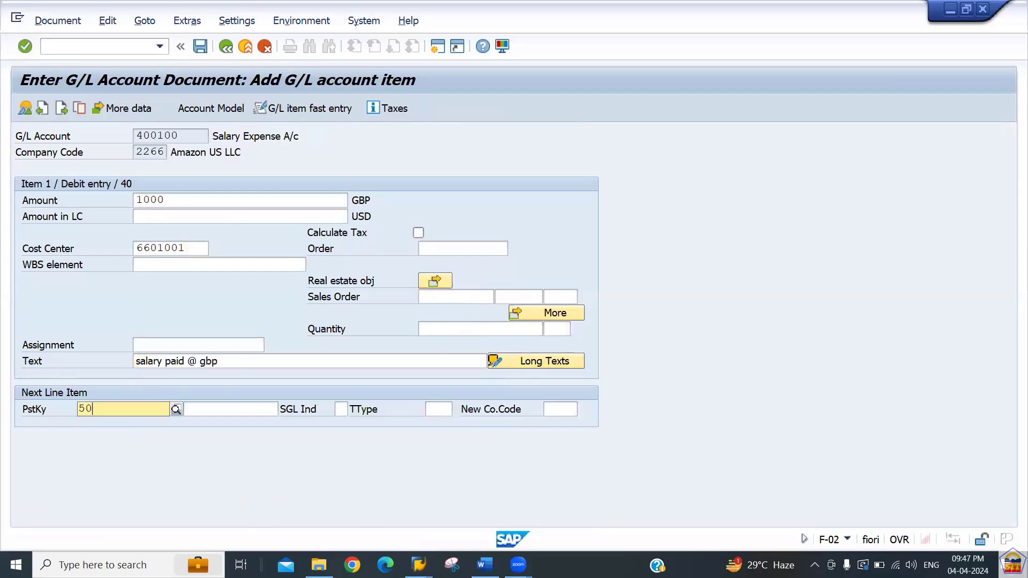
Step: Add a credit line item with posting key 50 and G/L account 200100 to the GBP salary document
type("50")
key("Tab")
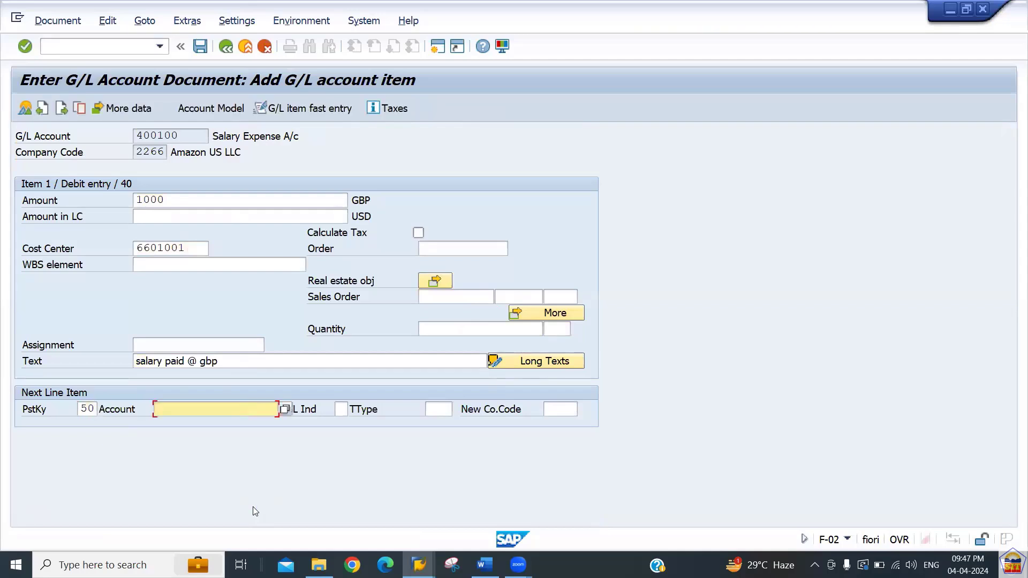
type("200100")
key("Return")
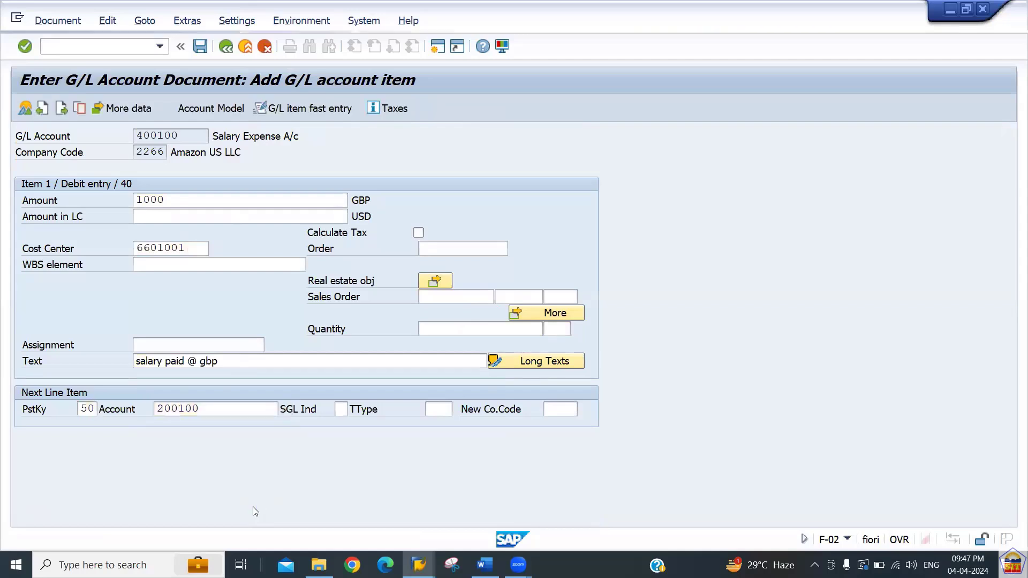
Step: Fill the cash credit item's amount with "*" and copy the salary item's text into it
type("*")
key("Tab")
key("Tab")
key("Tab")
key("Tab")
key("Tab")
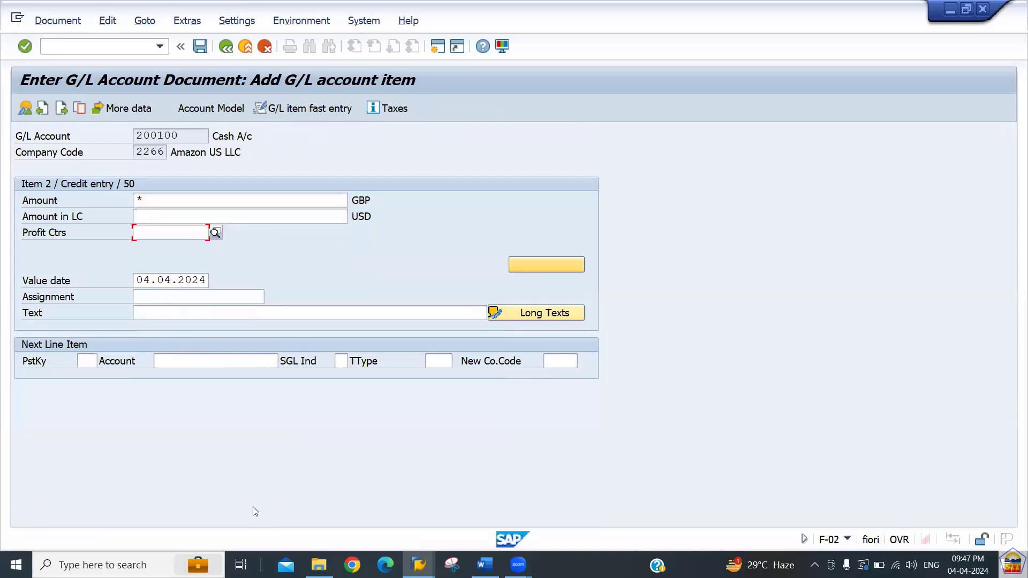
type("*")
key("Return")
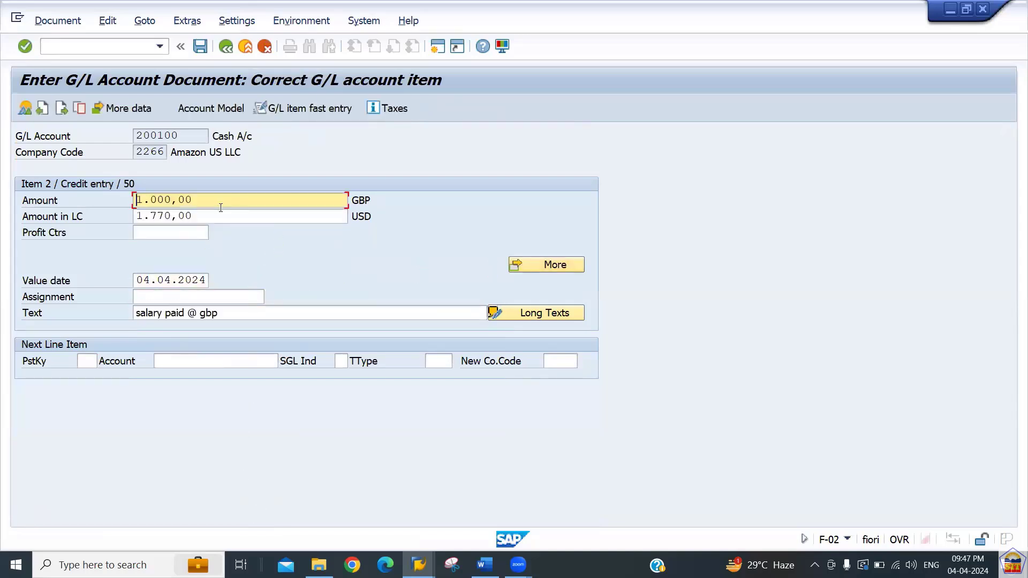
Step: Check the local currency amount and exchange rate in the GBP salary document's overview and post the document
left_click_drag(195, 216, 86, 223)
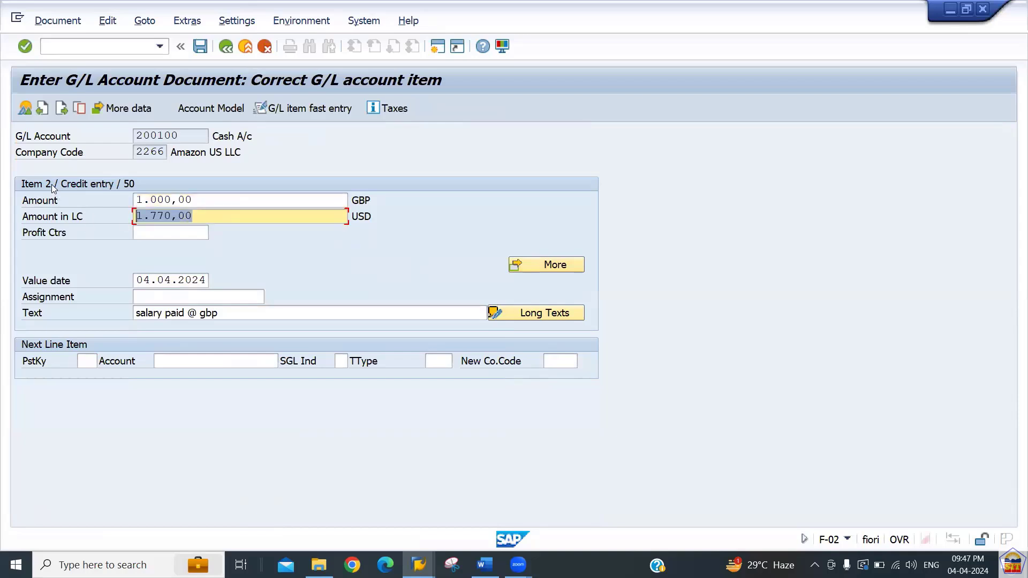
left_click(25, 108)
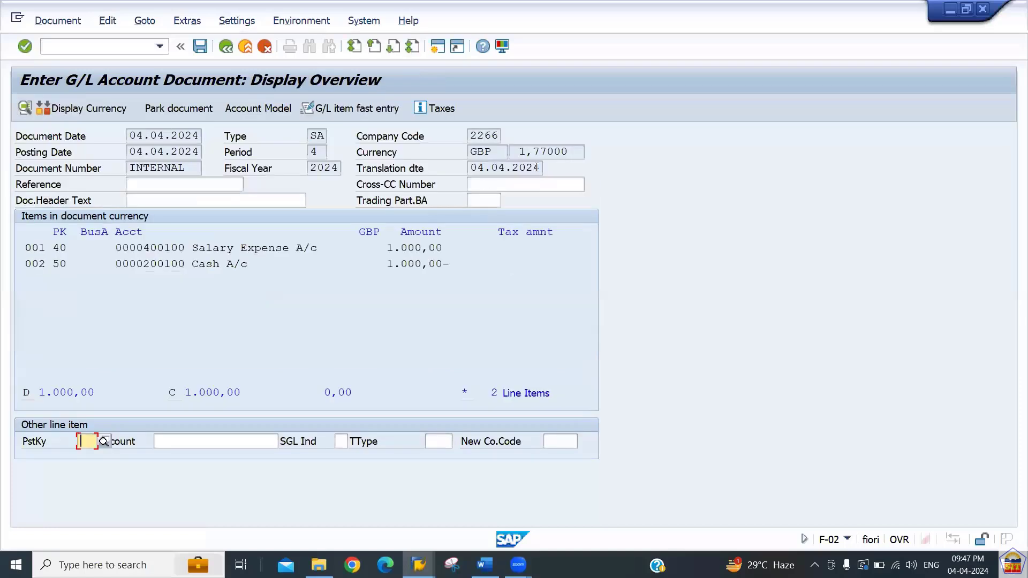
left_click_drag(575, 152, 493, 148)
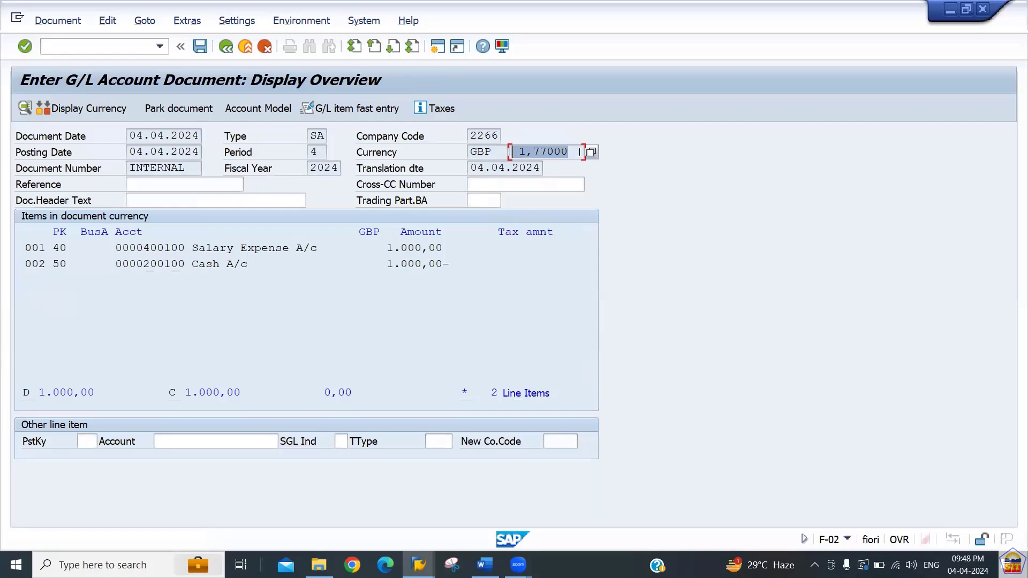
left_click_drag(569, 152, 500, 151)
left_click(203, 47)
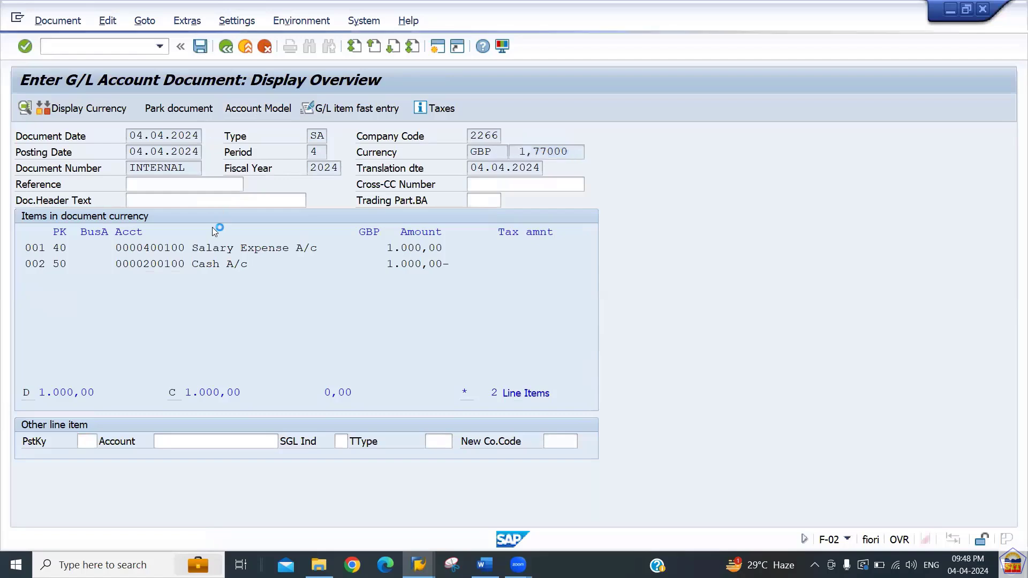
Step: Display the just-posted GBP document and examine the salary line item's amounts in document and local currency
left_click(57, 21)
left_click(75, 79)
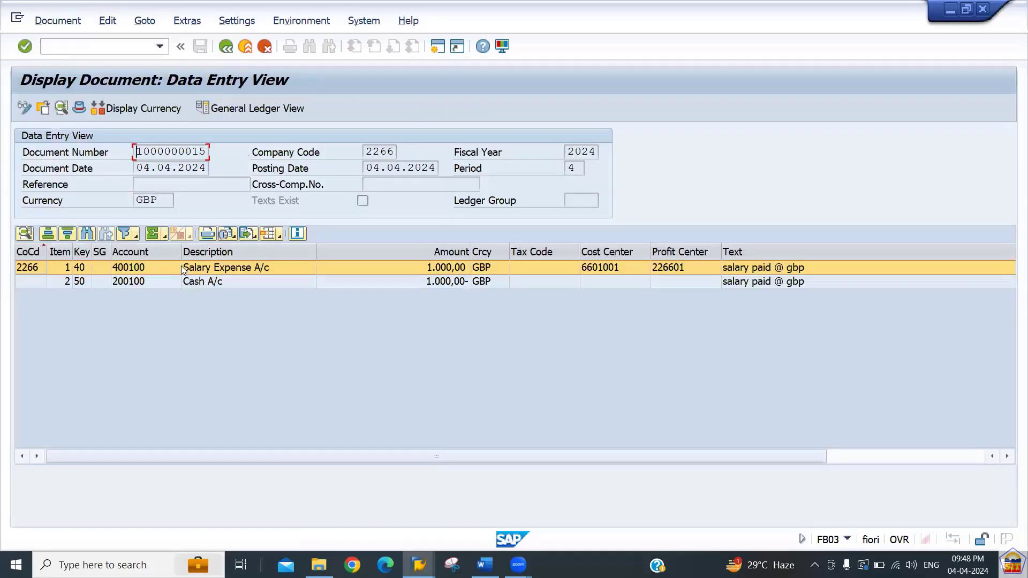
double_click(180, 270)
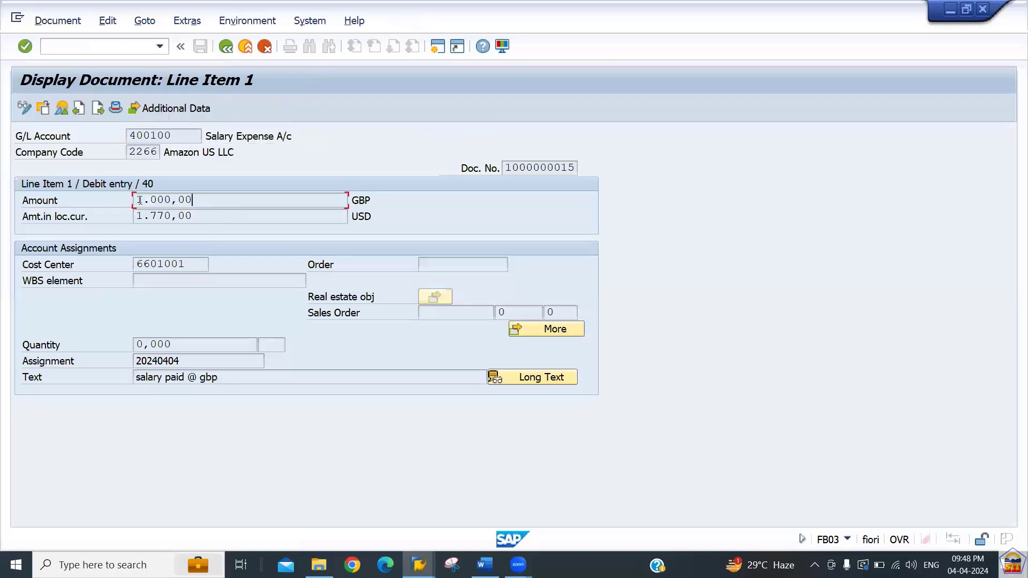
left_click_drag(203, 202, 136, 200)
left_click_drag(212, 218, 125, 221)
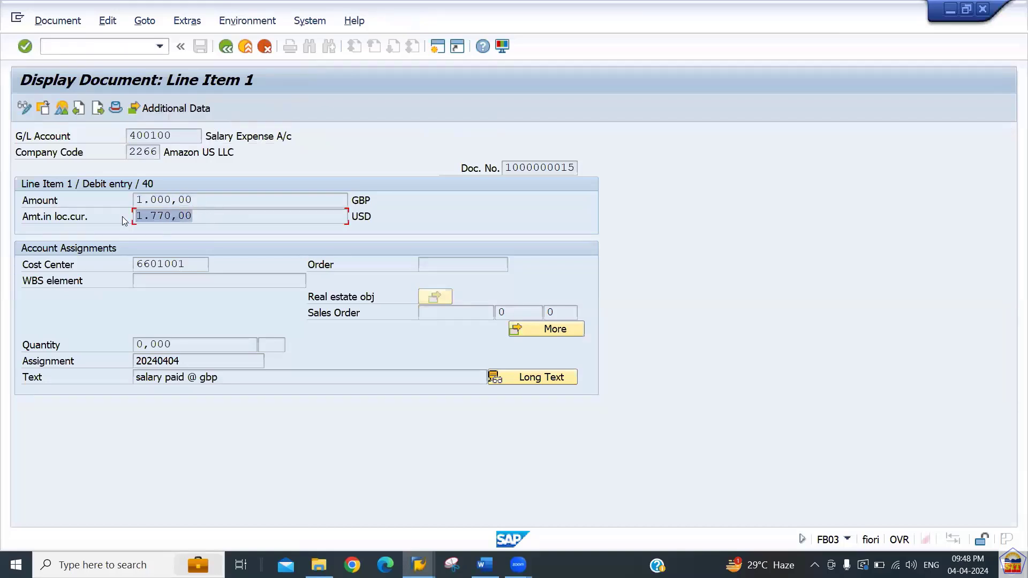
Step: Start a new F-02 G/L posting with document date 04.04.2024 and currency INR
left_click(87, 48)
type("/nfb03")
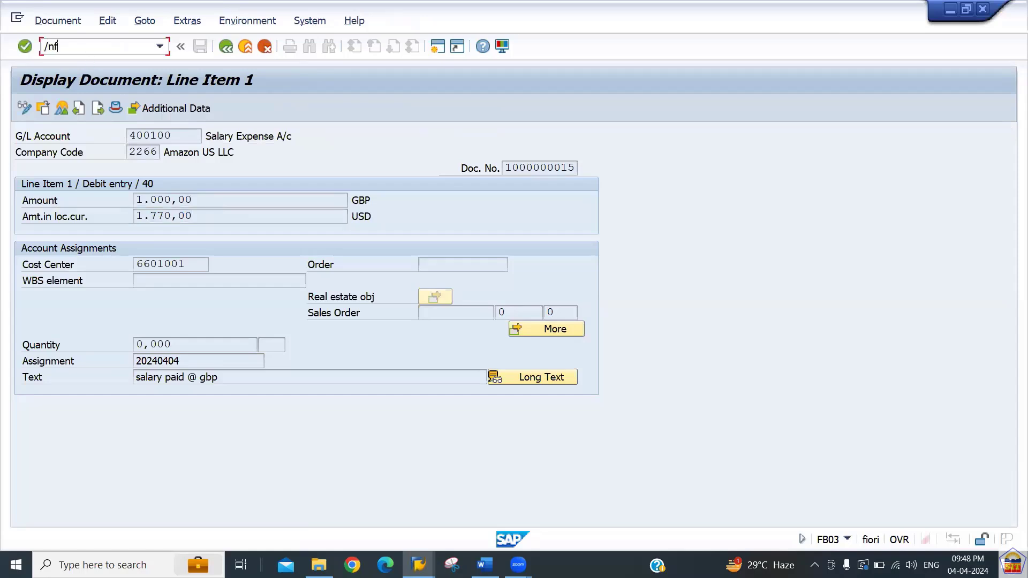
key("Return")
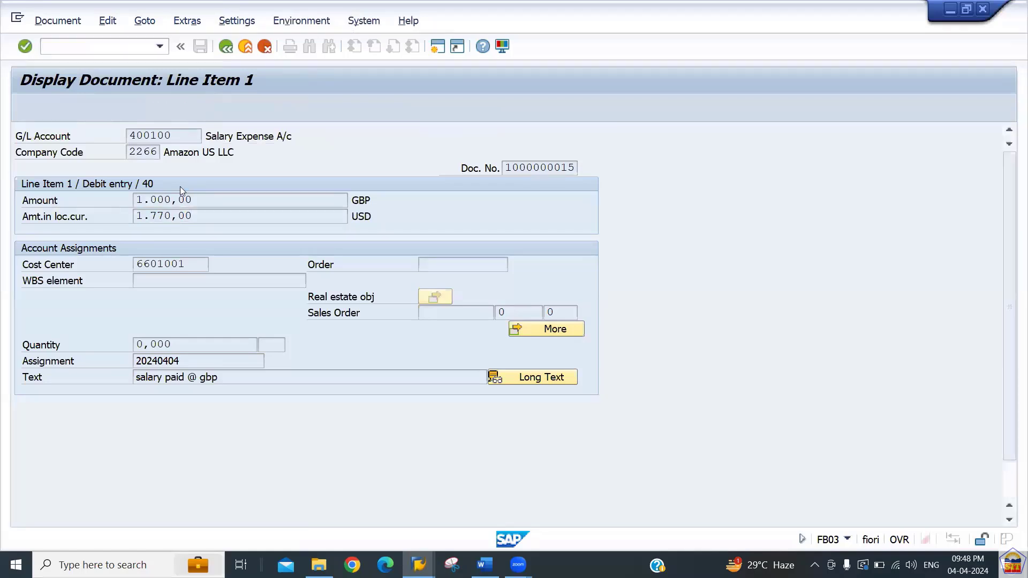
key("Down")
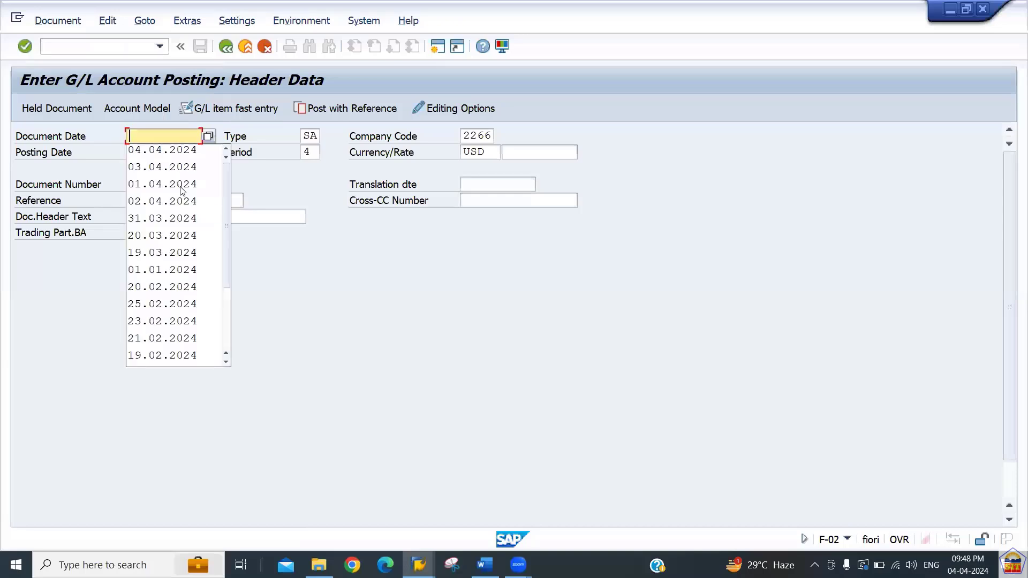
key("Down")
key("Return")
key("Tab")
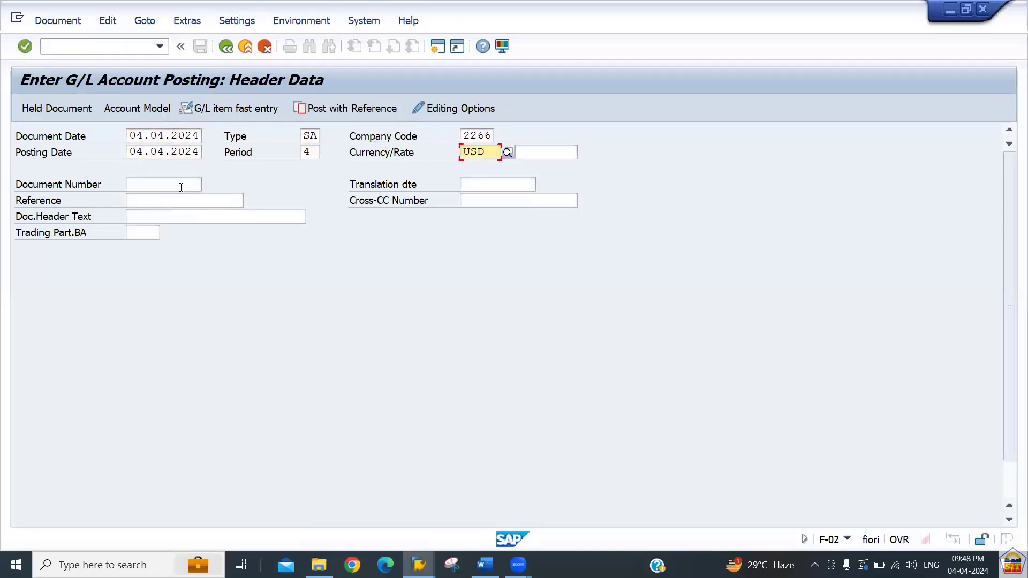
type("inr")
key("Return")
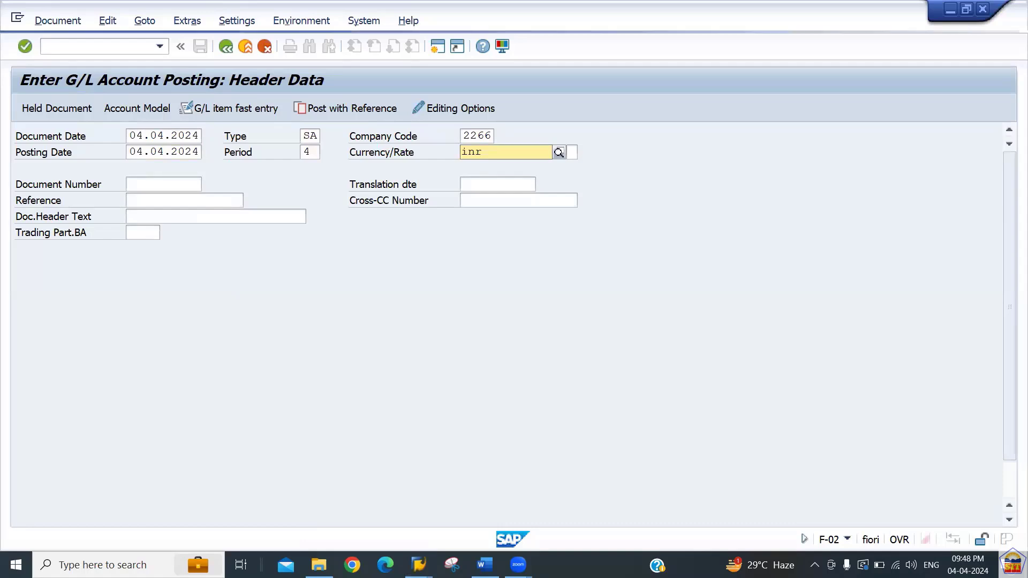
Step: Set the document's manual exchange rate to 1 USD = 86,11 INR
left_click(539, 154)
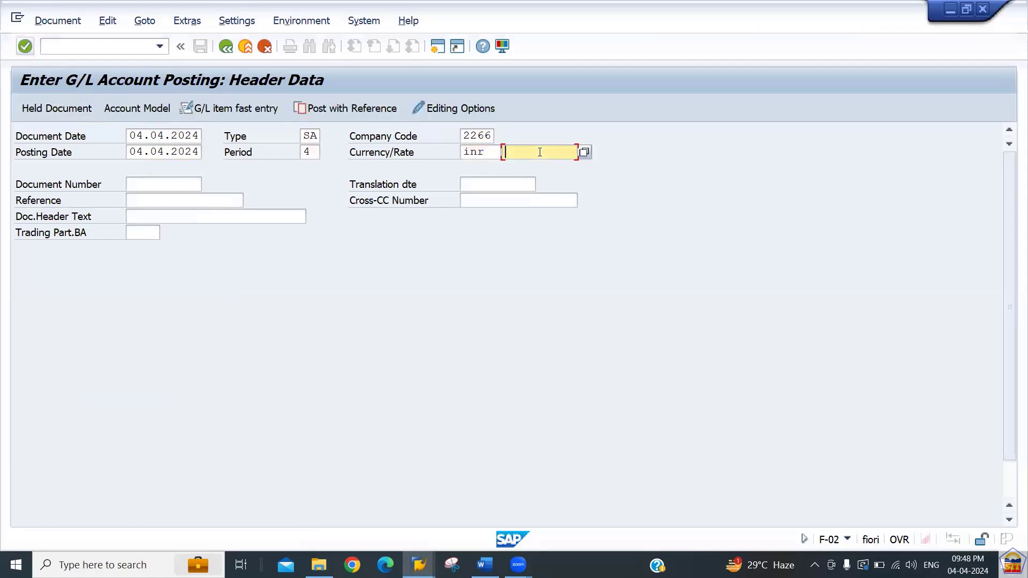
left_click(586, 155)
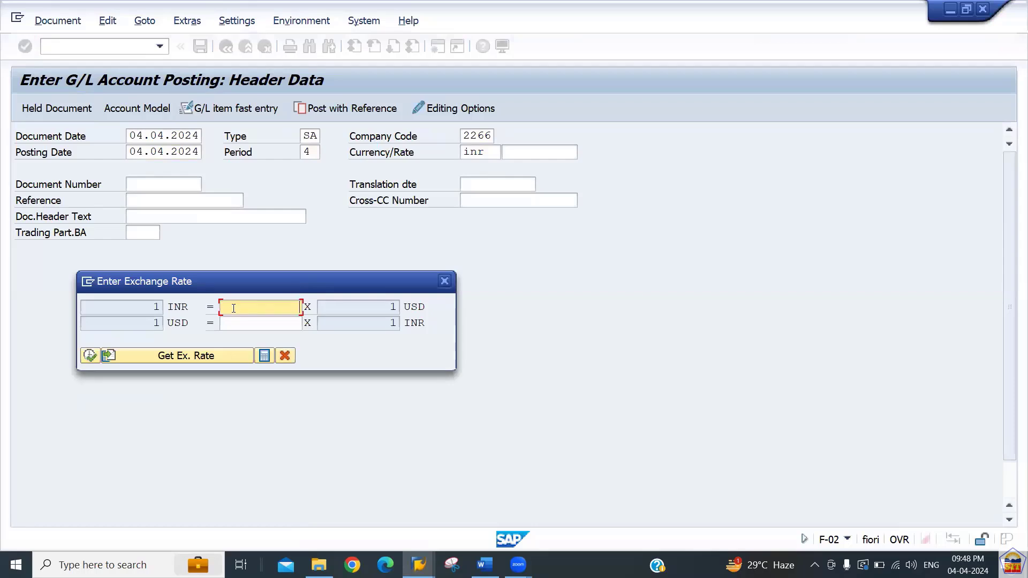
left_click(243, 324)
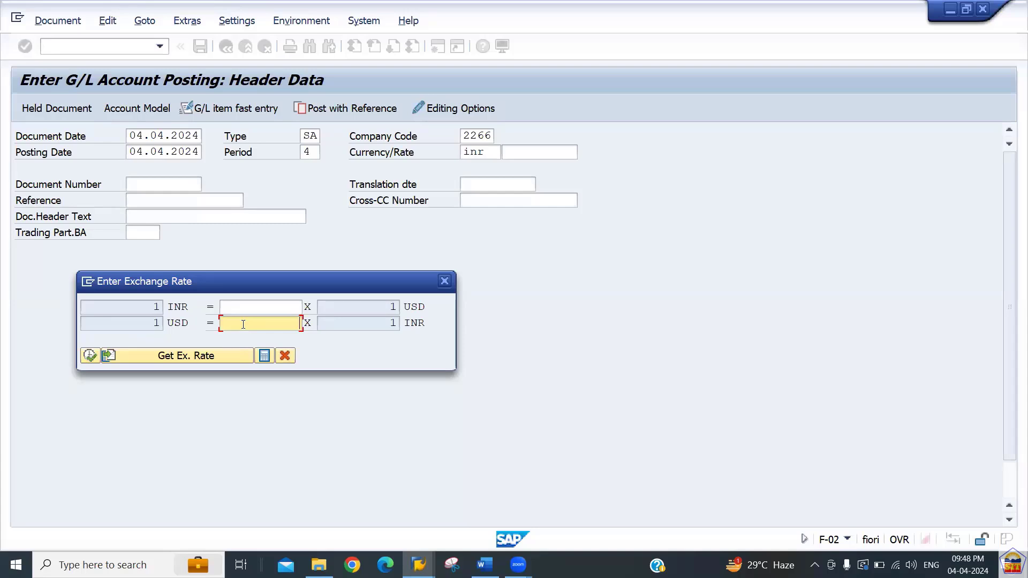
type("86,11")
left_click(89, 355)
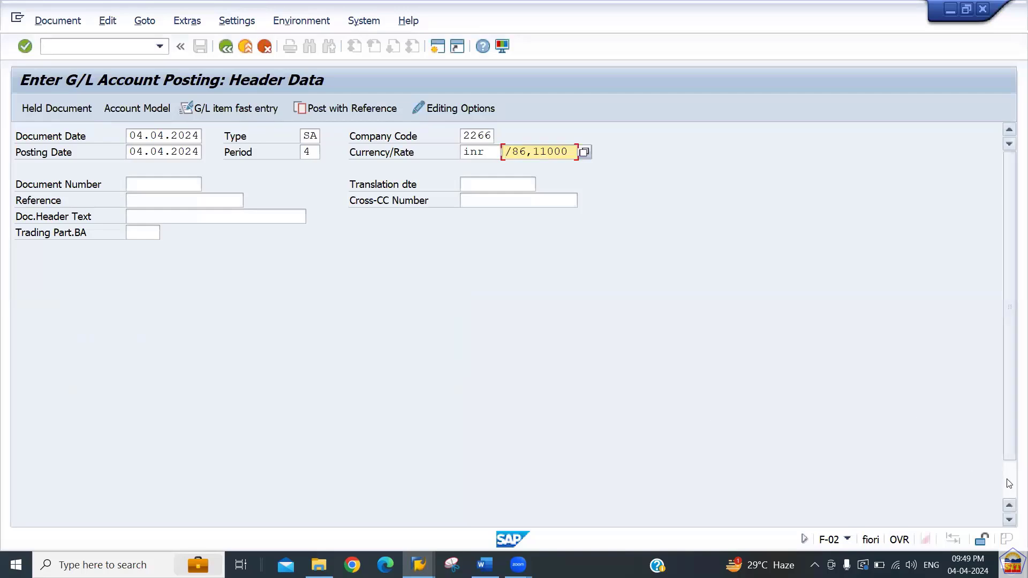
double_click(568, 152)
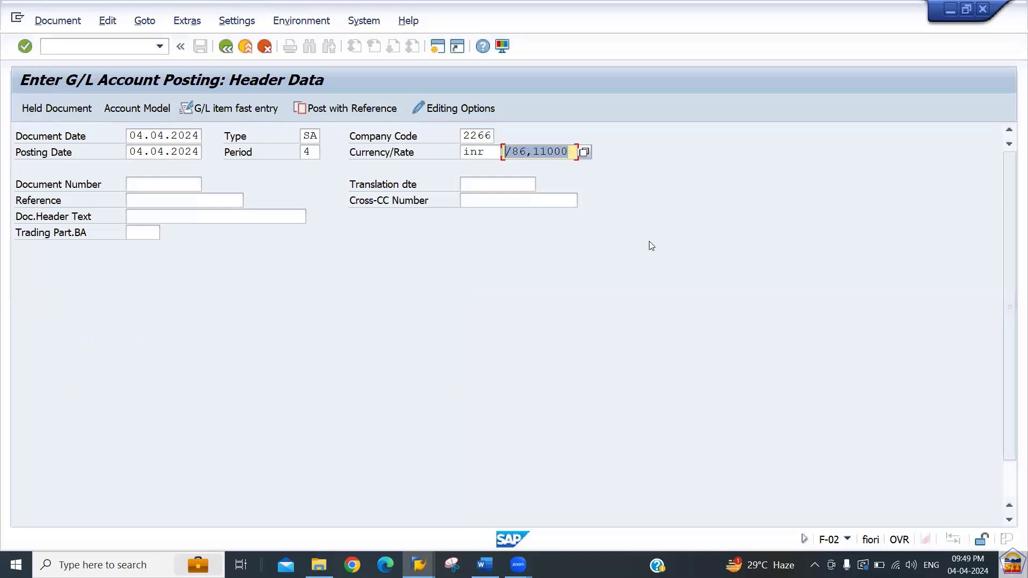
Step: Enter G/L account 400300 for the first line item with posting key 40 and proceed to its details
left_click(1009, 486)
left_click(242, 508)
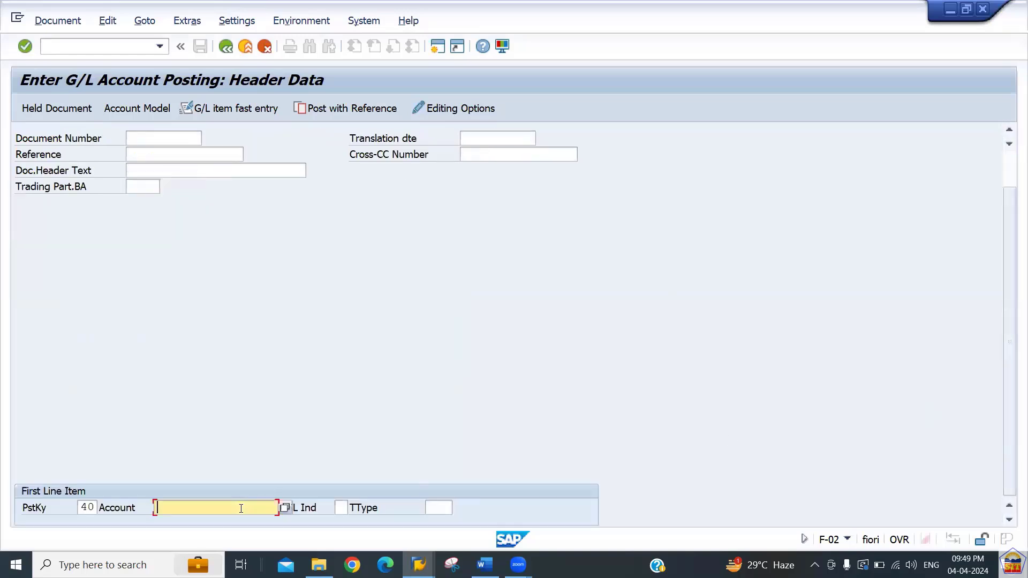
type("400100")
key("BackSpace")
key("BackSpace")
key("BackSpace")
type("300")
key("Return")
mouse_move(318, 565)
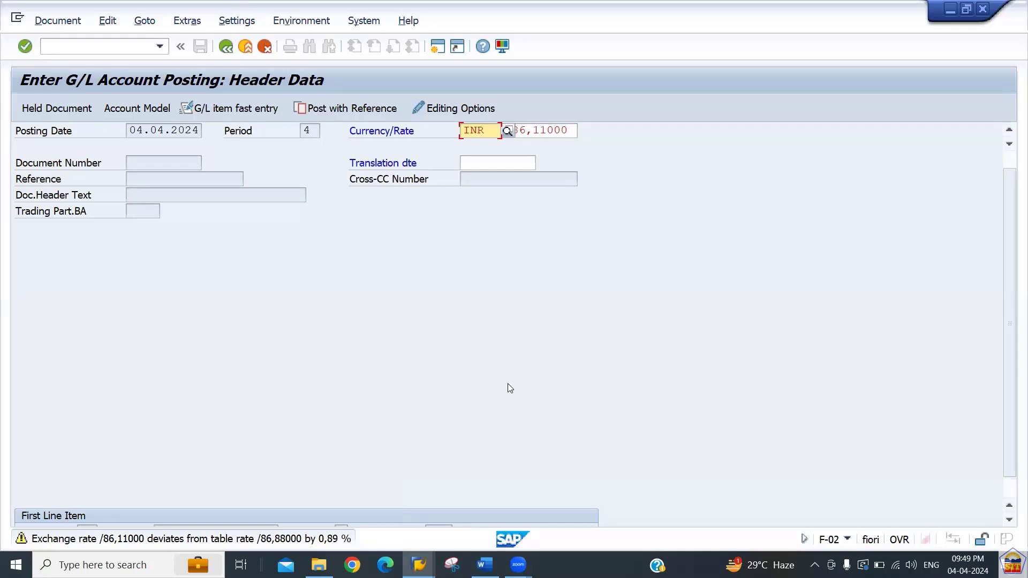
key("Return")
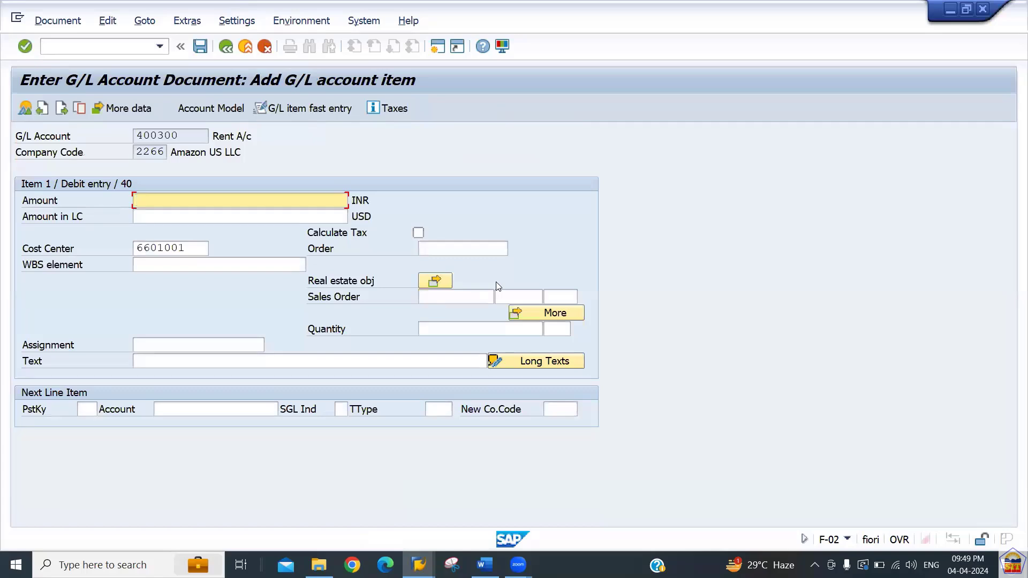
Step: Give the rent debit item an amount of 87000 INR and the text "rent paid @ inr"
key("Down")
key("Down")
key("Down")
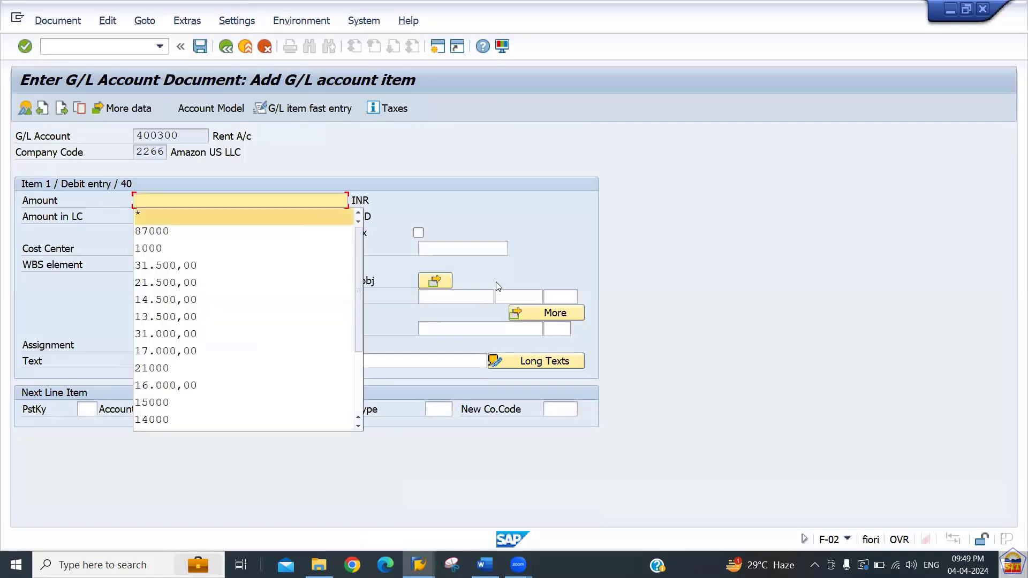
key("Tab")
key("Tab")
key("Tab")
key("Tab")
key("Tab")
key("Tab")
key("Tab")
key("Tab")
key("Tab")
key("Tab")
key("Tab")
key("Tab")
key("Tab")
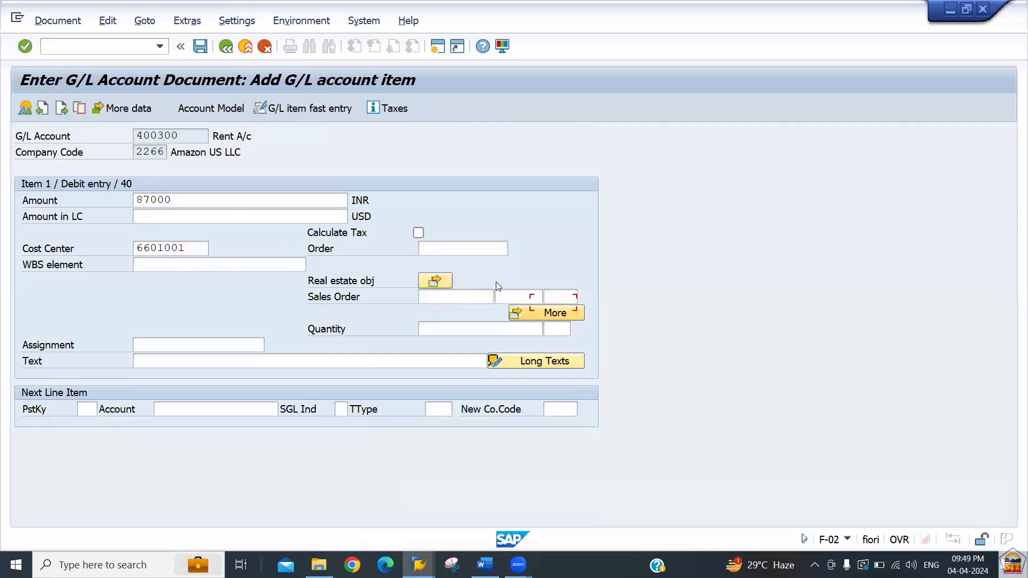
key("Down")
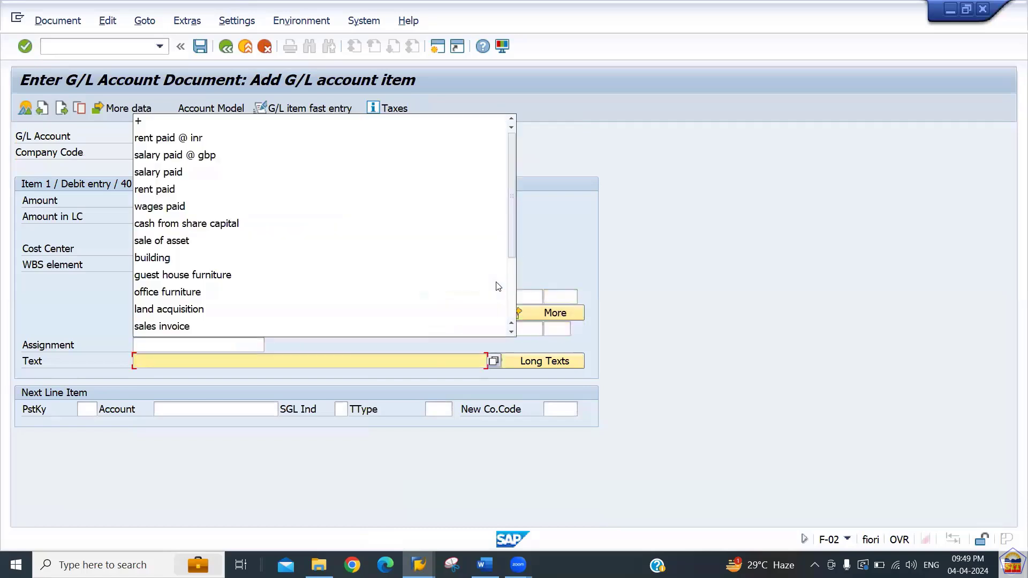
key("Down")
key("Down")
key("Up")
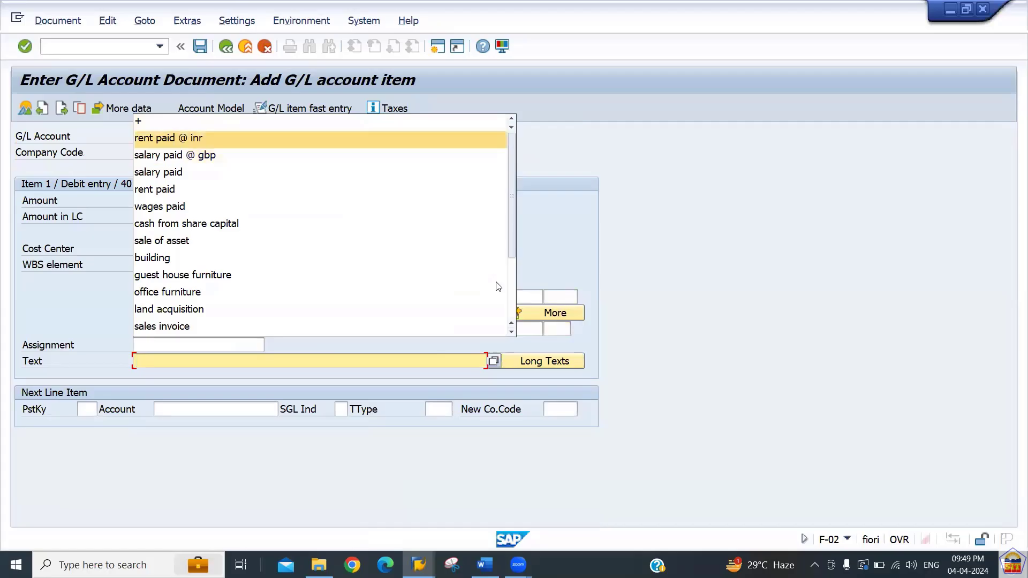
key("Return")
Step: Add a credit line item with posting key 50 and G/L account 200100 to the INR rent document
key("Tab")
type("50")
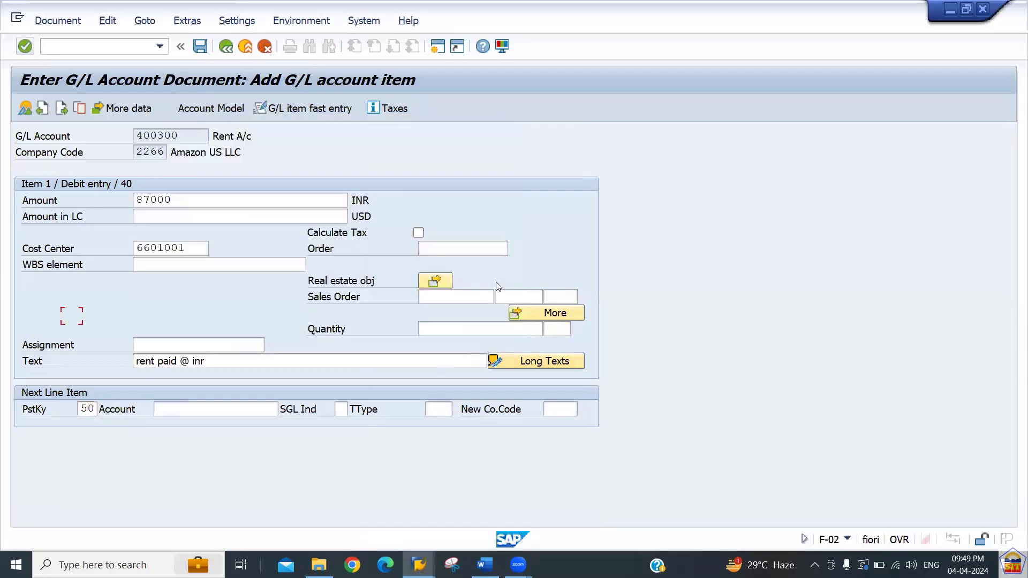
left_click(269, 403)
type("200100")
key("Return")
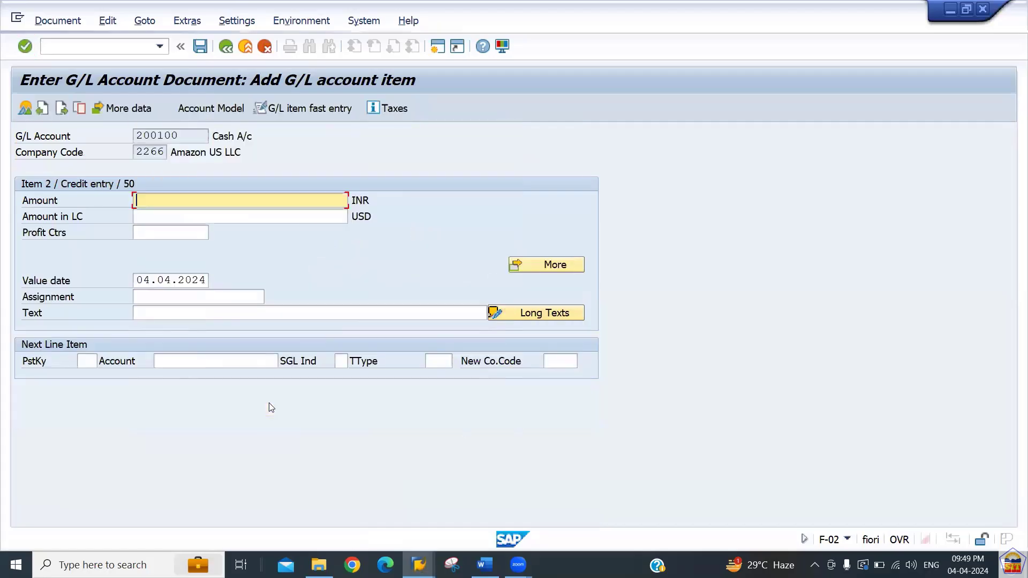
Step: Fill the cash credit item's amount with "*" and its text with "+" to copy the rent item's text
type("*")
key("Tab")
key("Tab")
key("Tab")
key("Tab")
key("Tab")
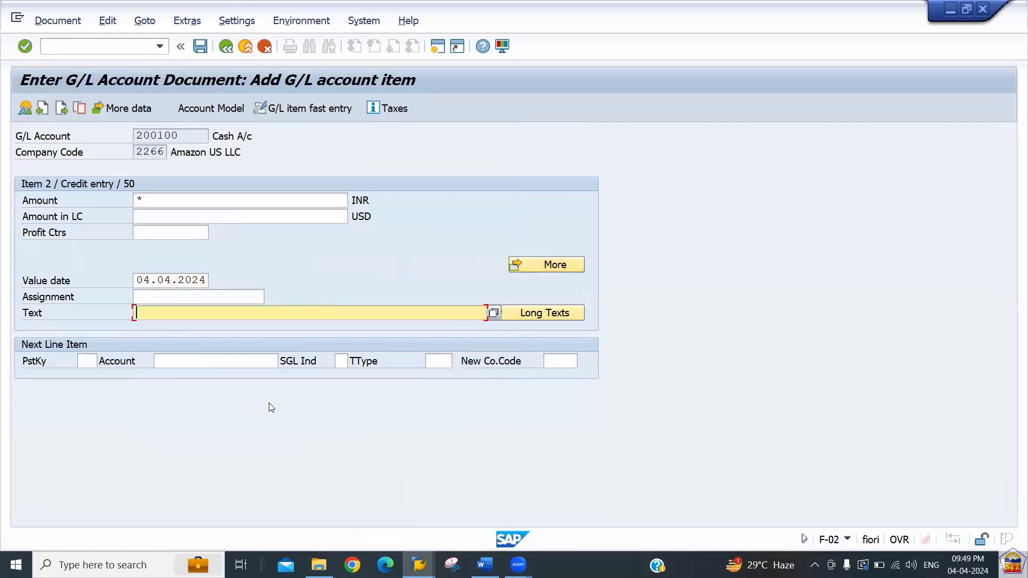
type("rent paid @ inr")
key("Return")
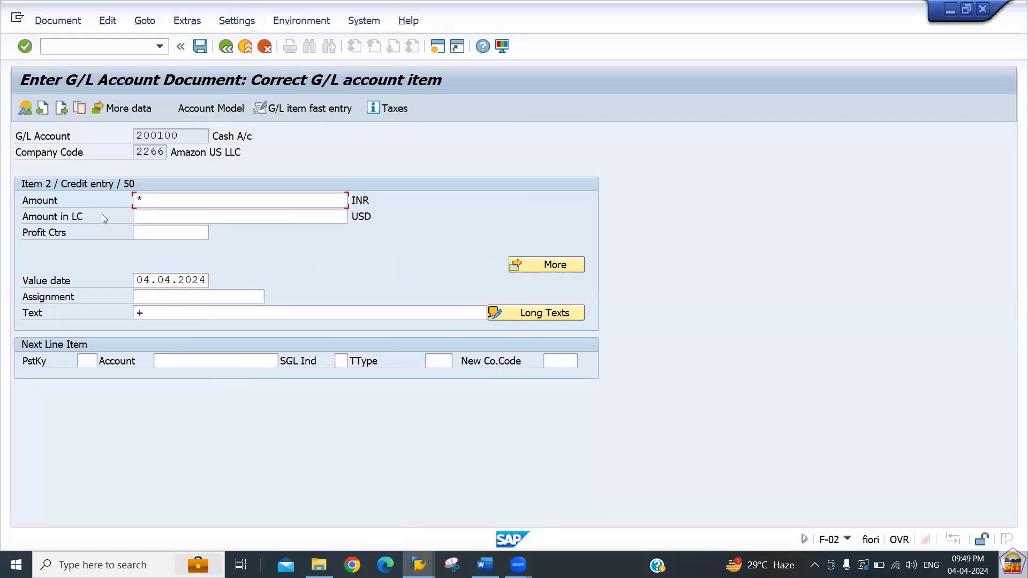
Step: Check the USD amount and exchange rate in the INR rent document's overview and post the document
key("Tab")
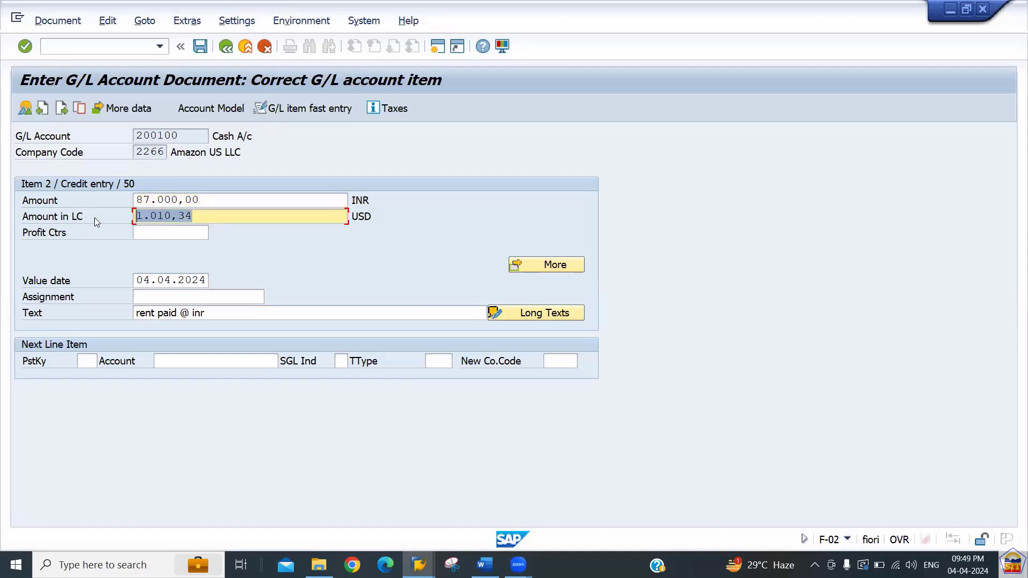
left_click(25, 110)
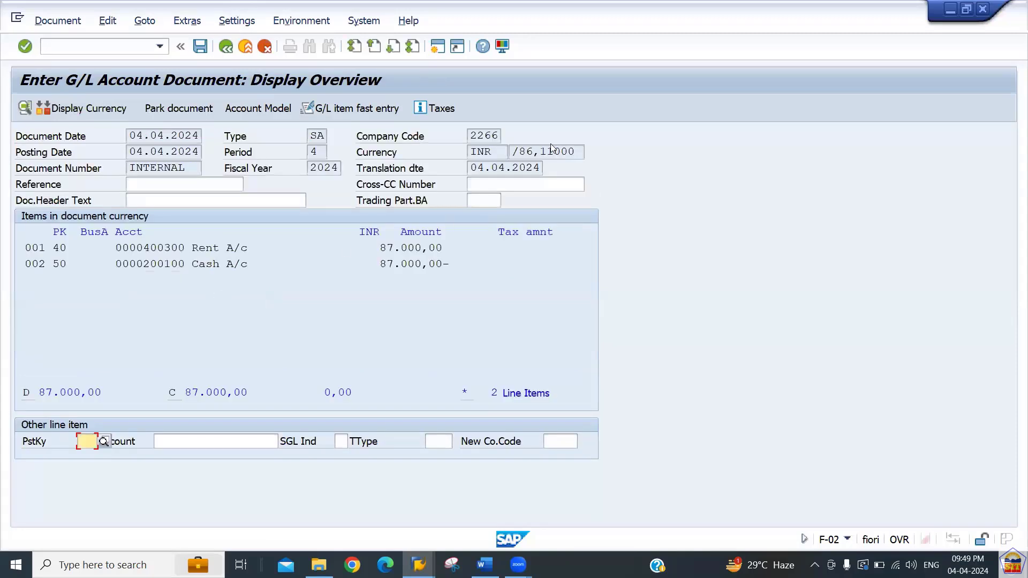
left_click_drag(518, 152, 630, 157)
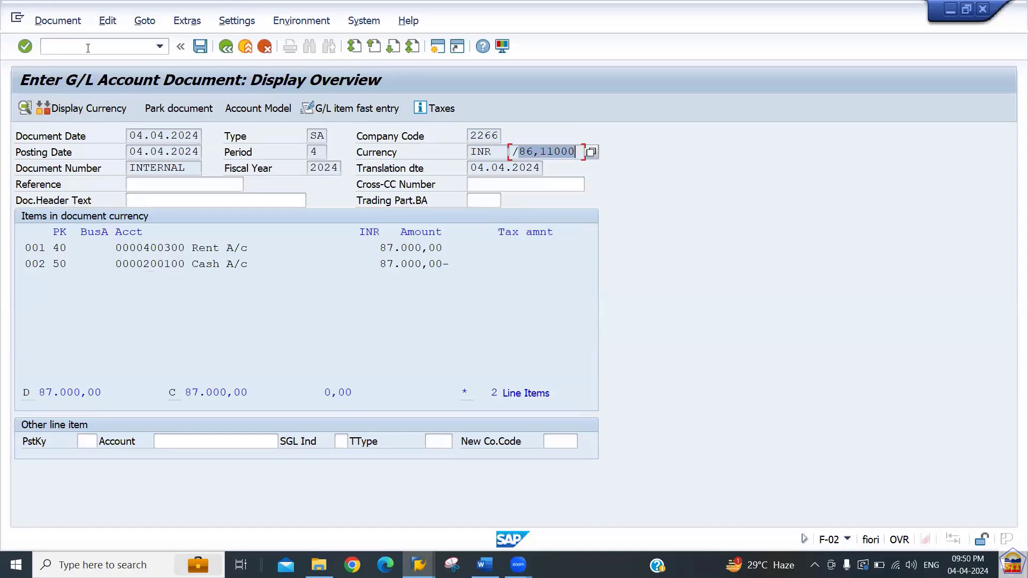
left_click(199, 47)
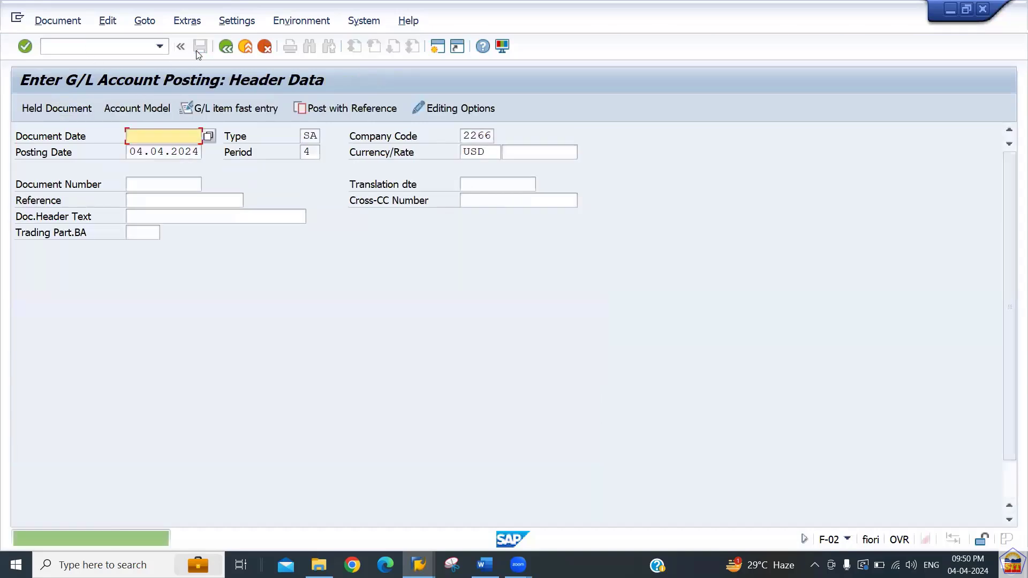